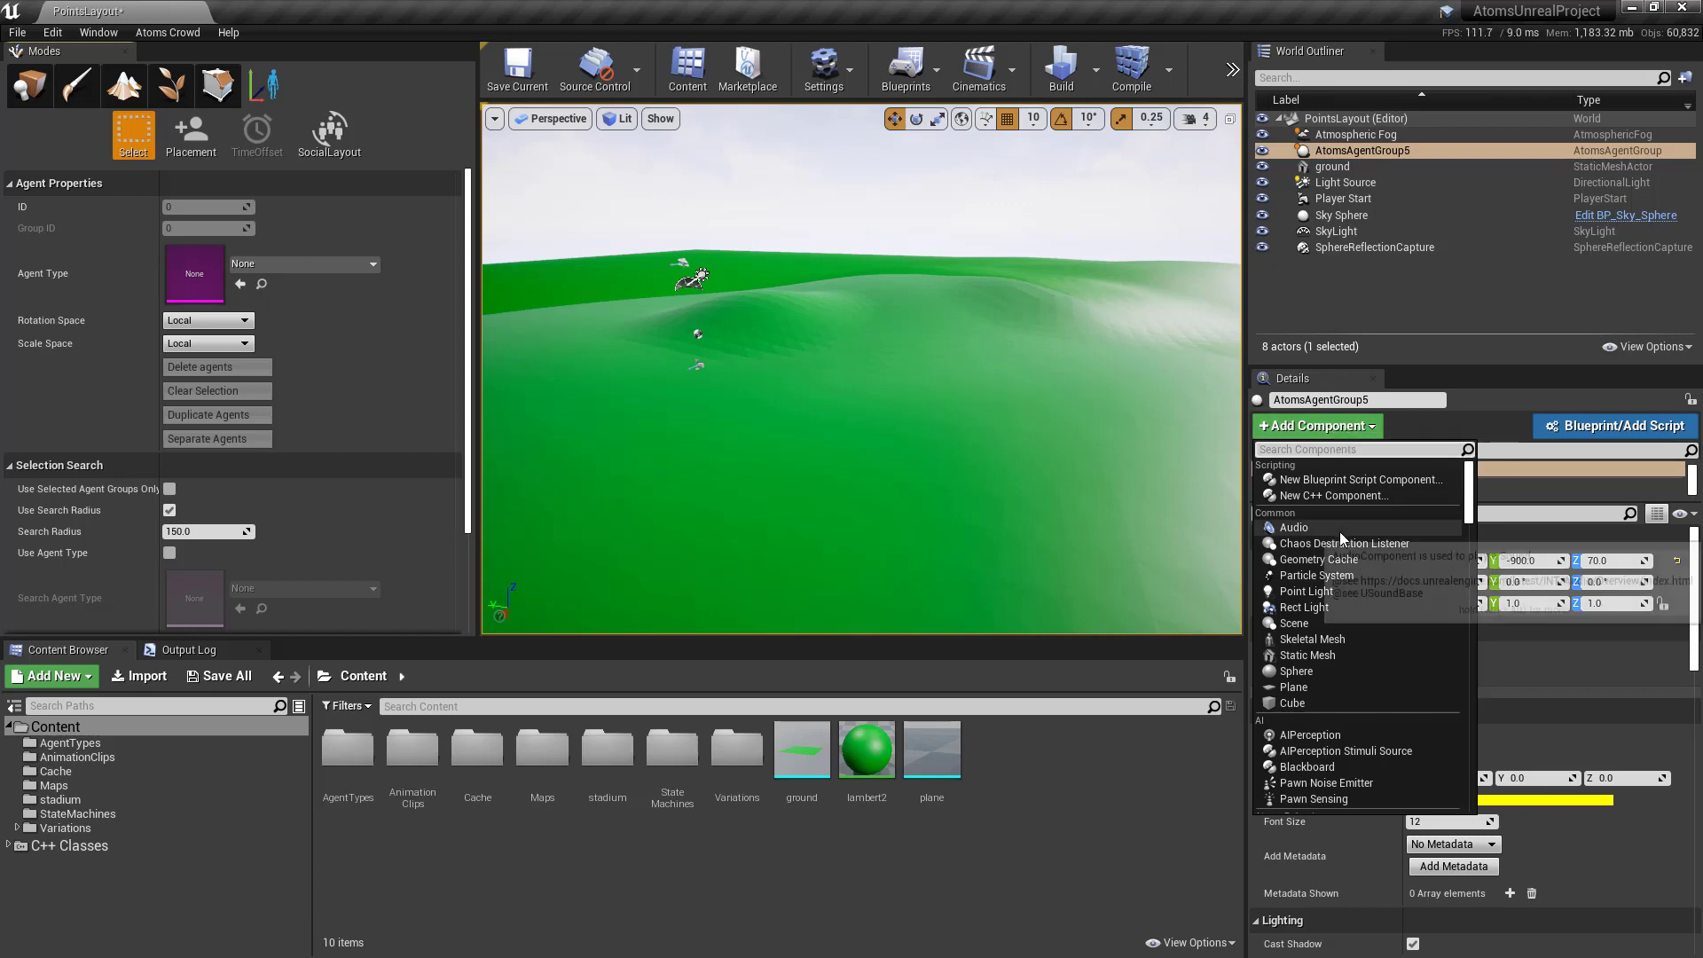
Place a second Atoms Agent Group actor on the green terrain.
{"action": "left_click", "coordinate": [29, 84]}
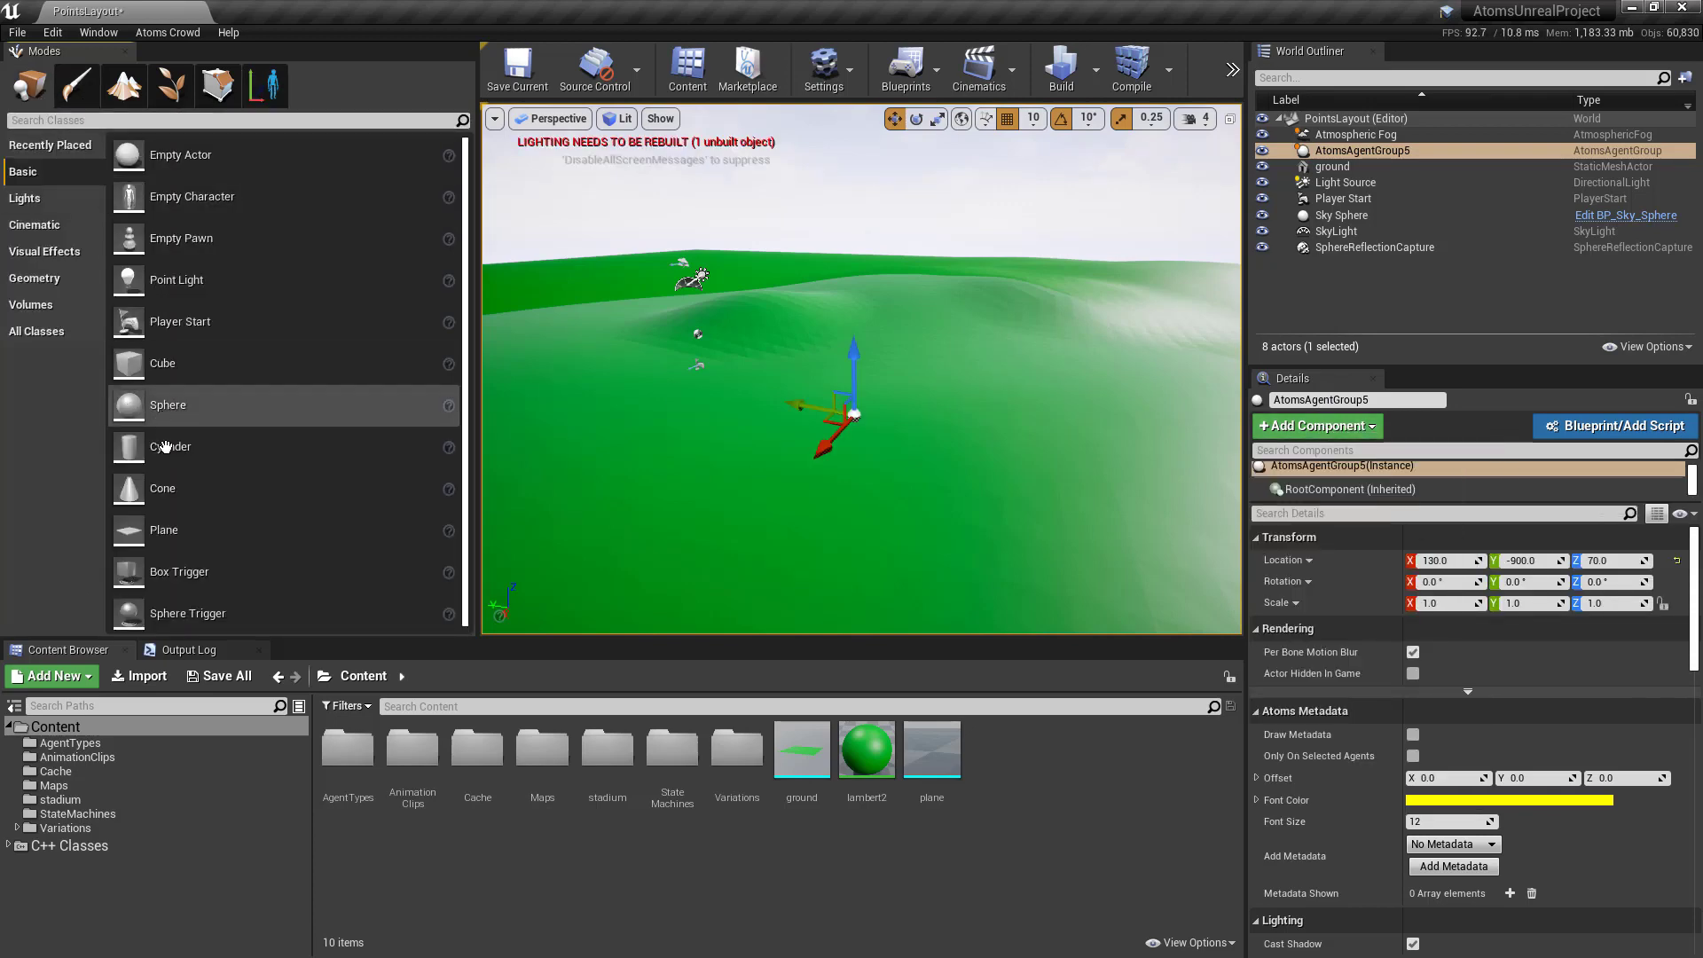
{"action": "left_click", "coordinate": [37, 330]}
{"action": "left_click_drag", "start_coordinate": [227, 383], "coordinate": [709, 377]}
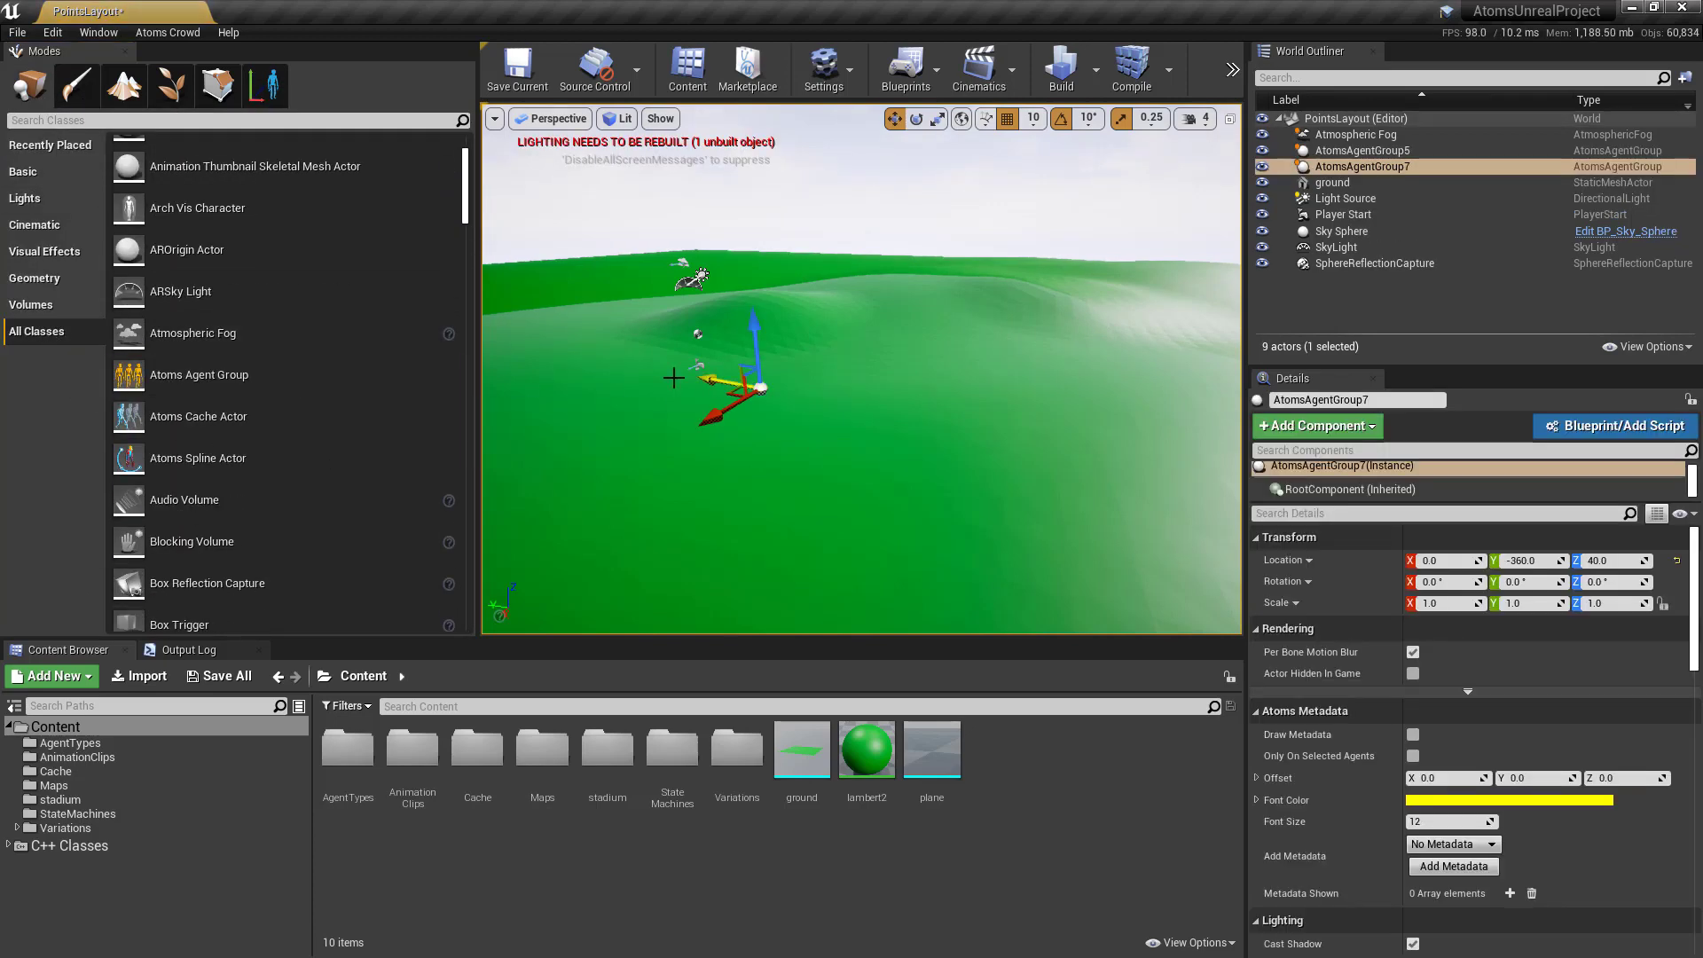
Add a GridLayout behaviour component to the new agent group in Atoms Crowd mode and open its settings.
{"action": "left_click", "coordinate": [272, 84]}
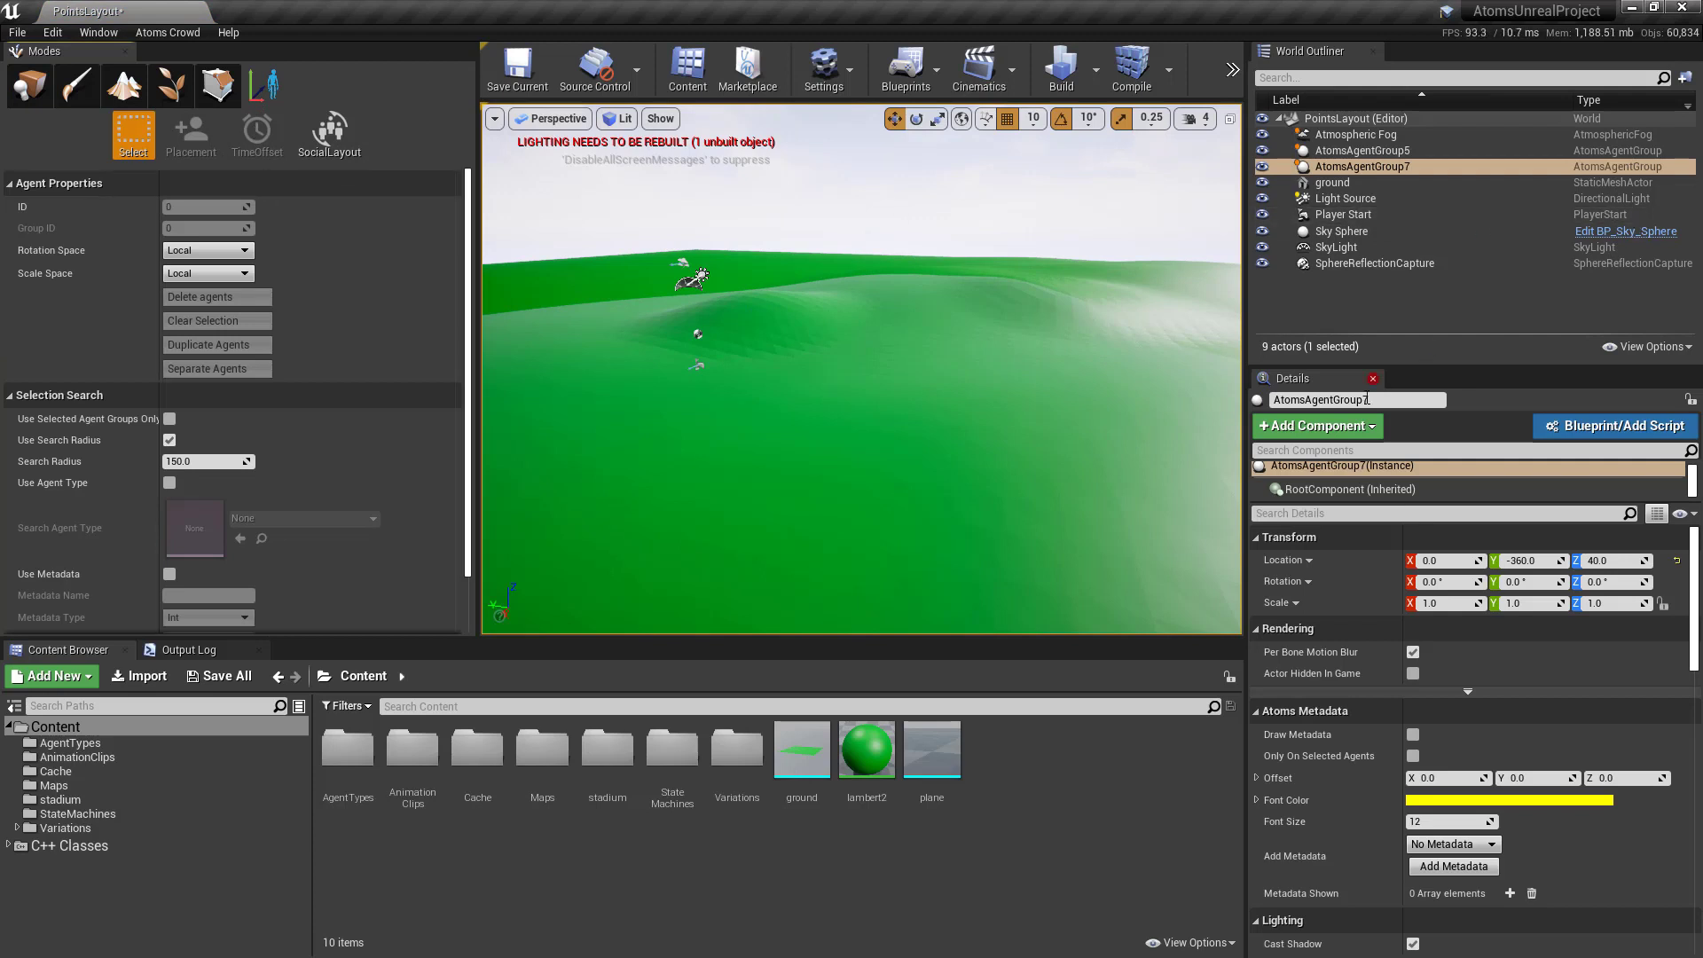
{"action": "left_click", "coordinate": [1347, 426]}
{"action": "type", "text": "grd"}
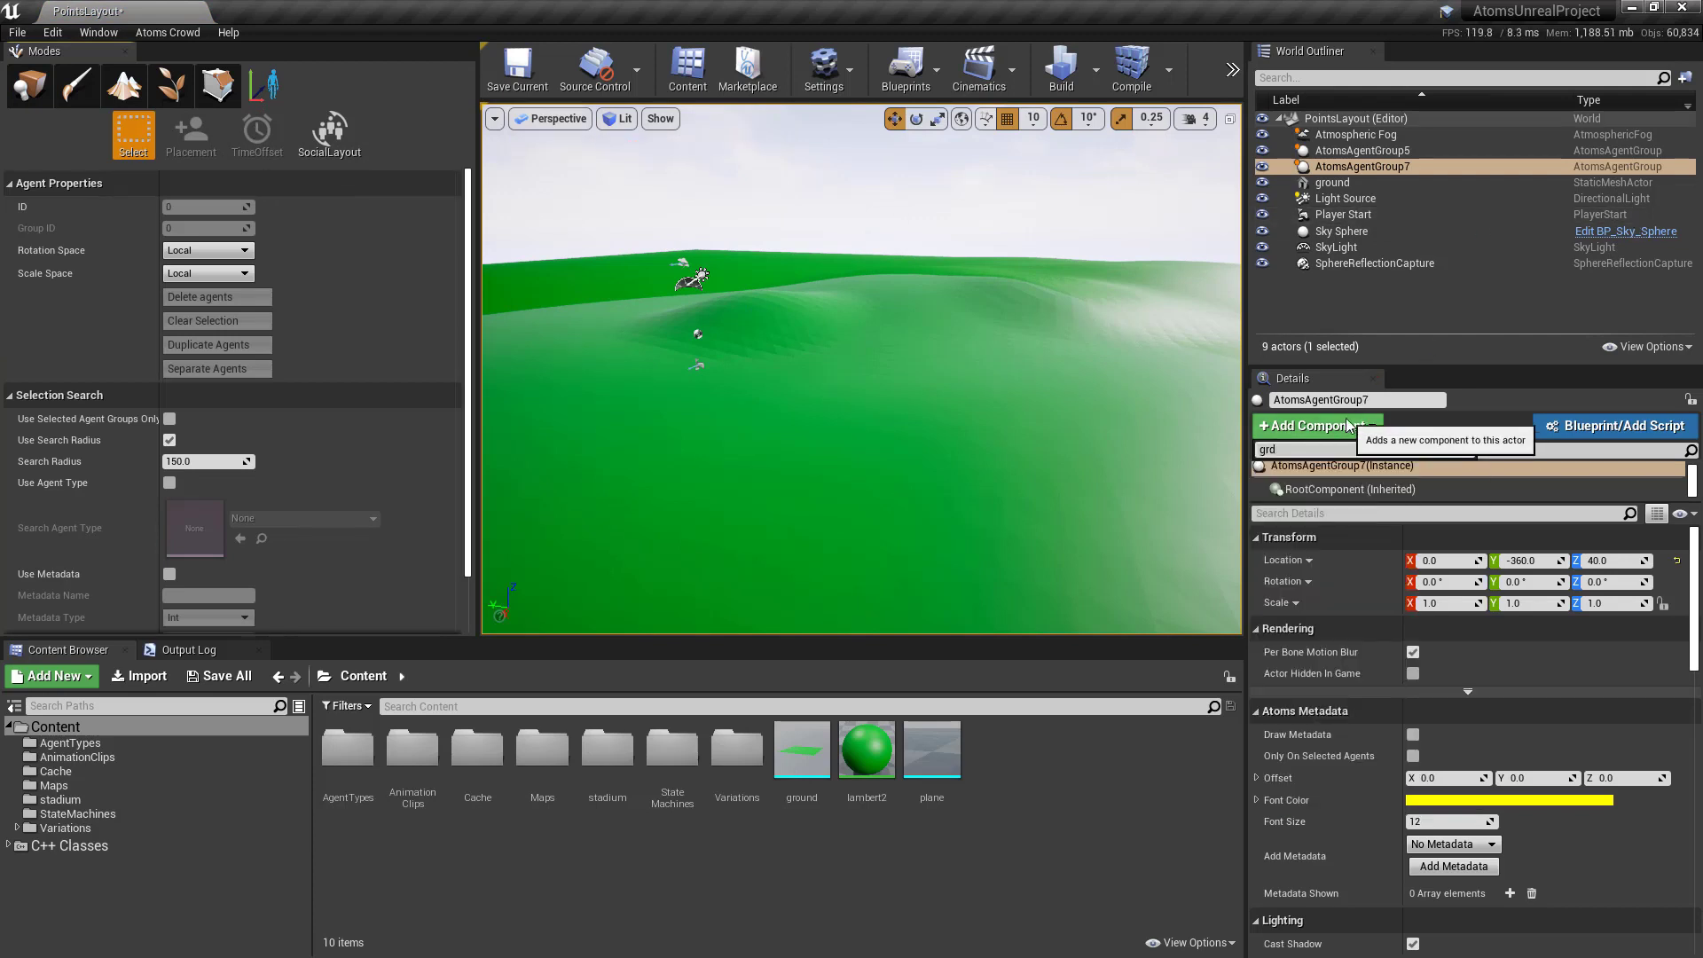
{"action": "key", "text": "Return"}
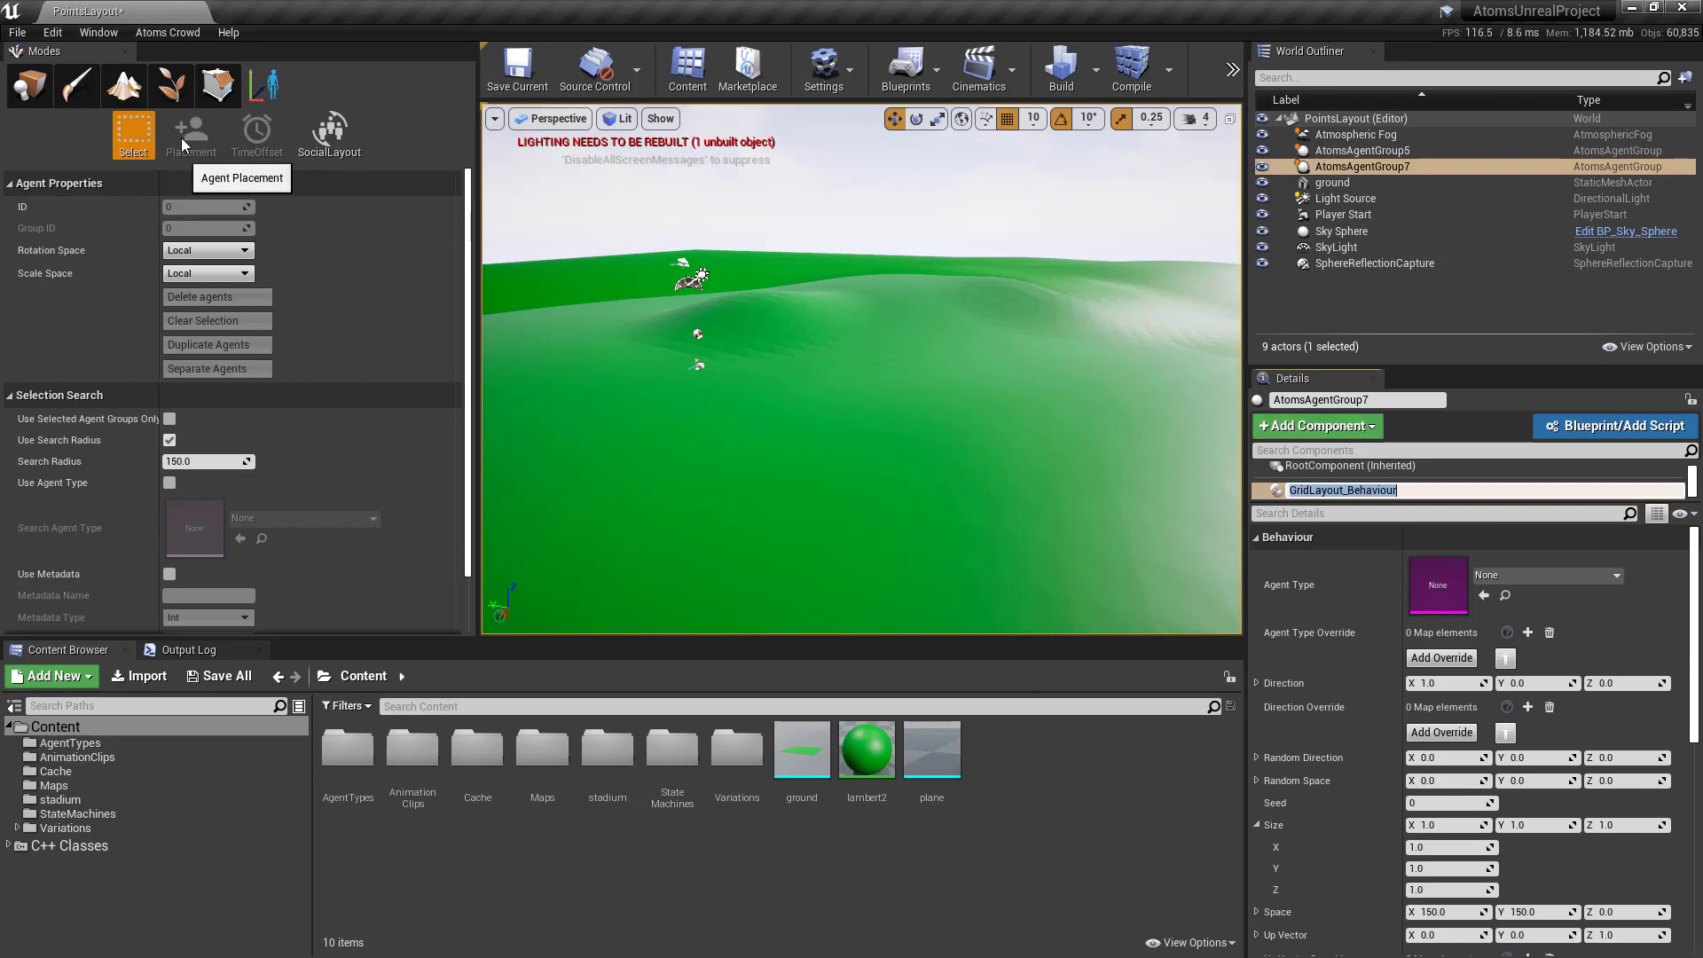
{"action": "left_click", "coordinate": [1394, 466]}
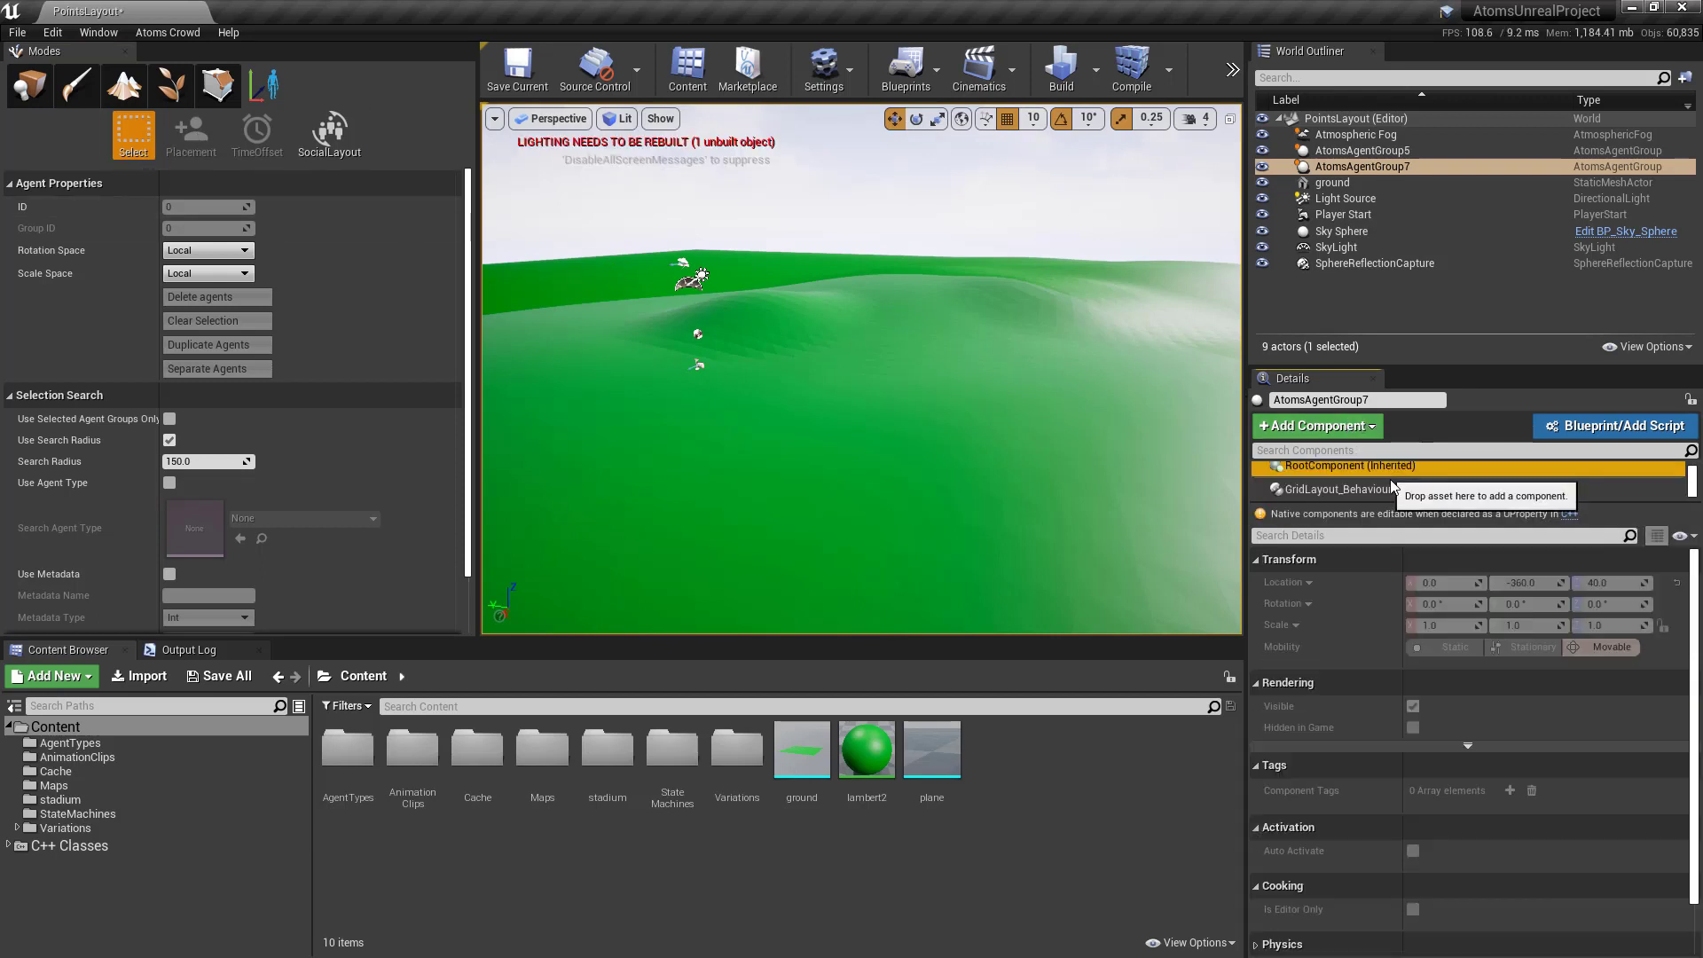
{"action": "left_click", "coordinate": [1365, 490]}
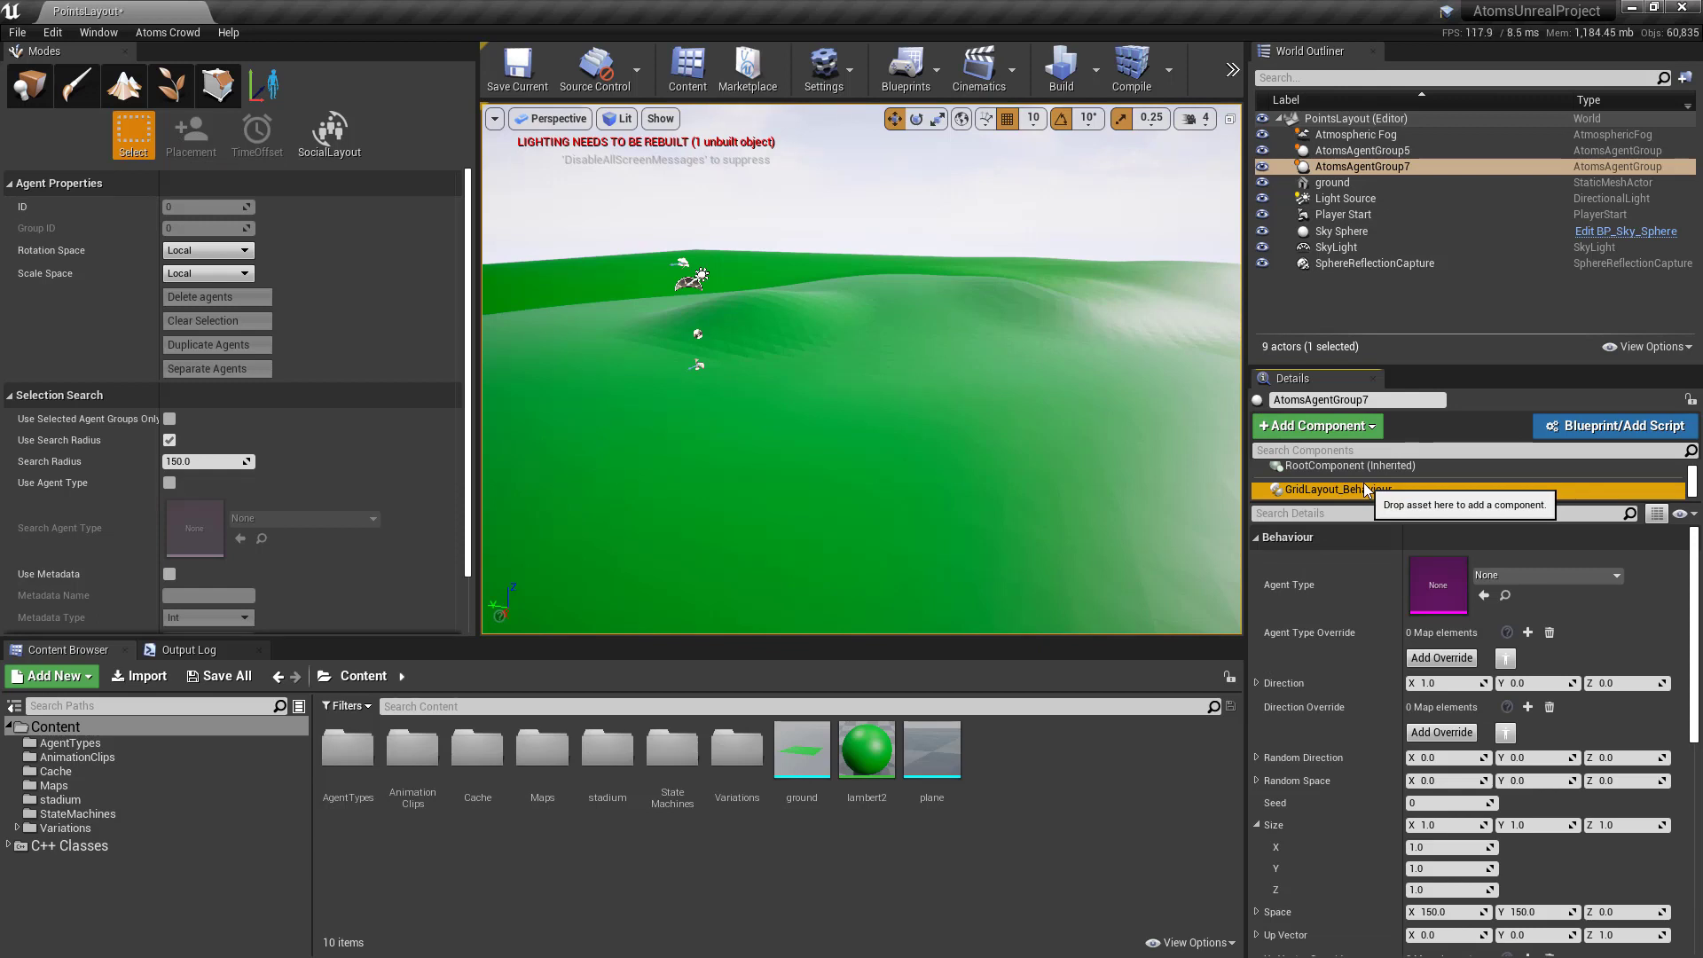
Delete the newly added AtomsAgentGroup7 from the level.
{"action": "left_click", "coordinate": [1377, 165]}
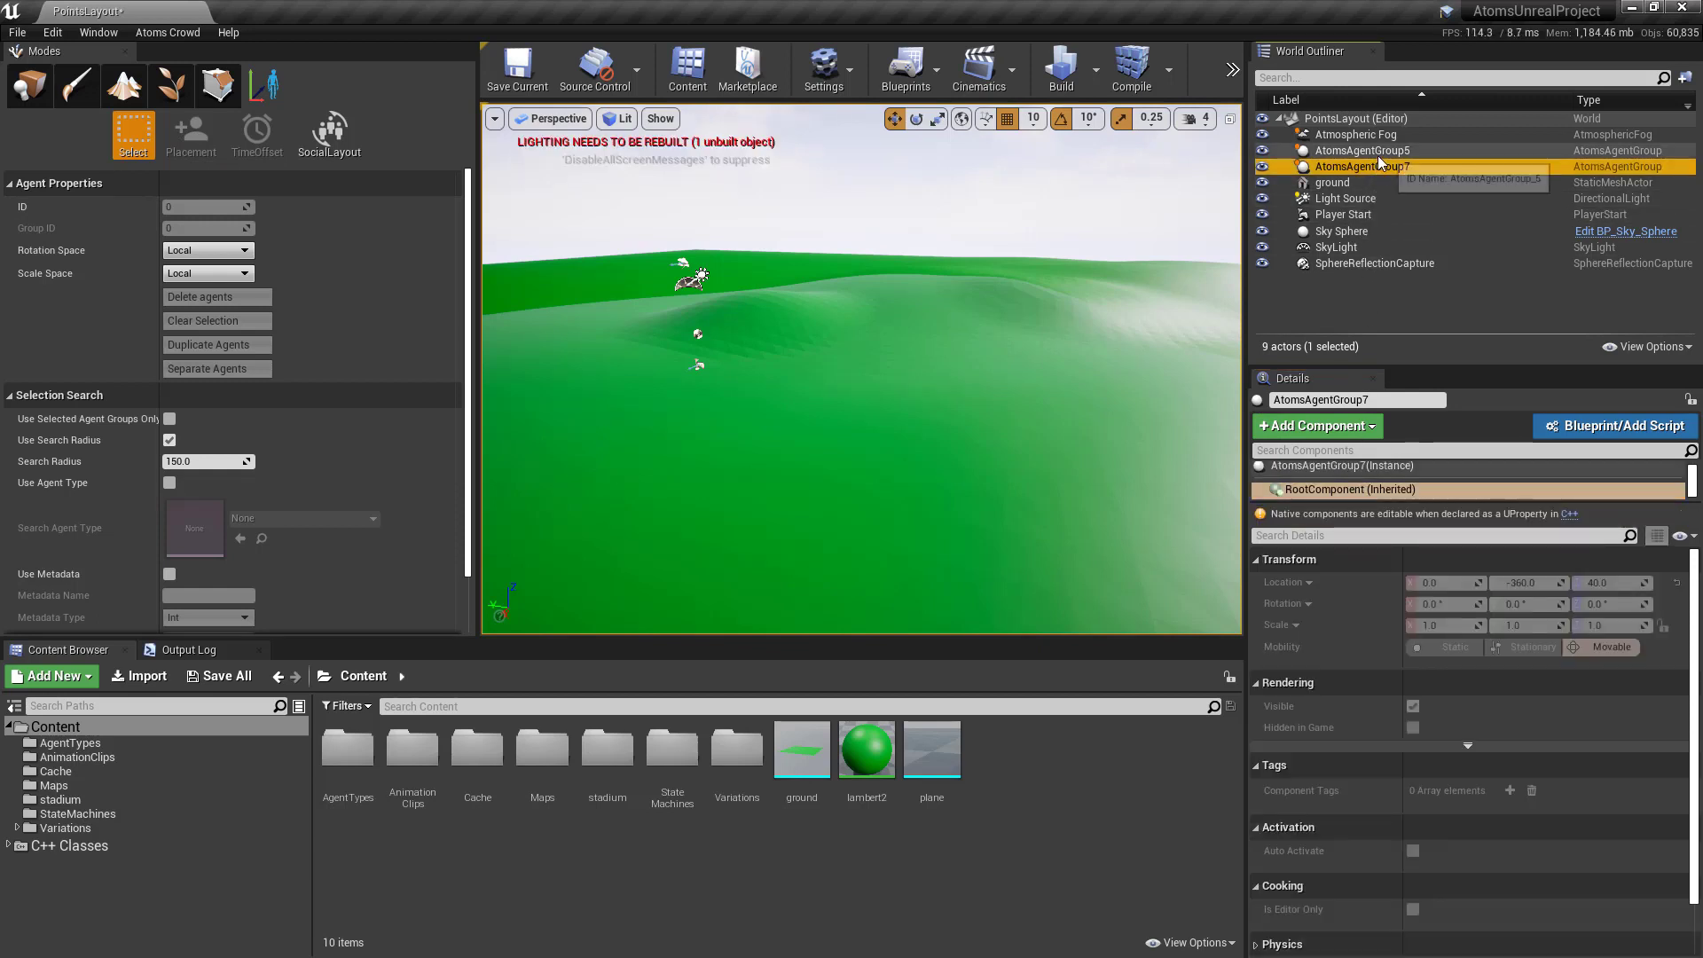
{"action": "left_click", "coordinate": [1359, 152]}
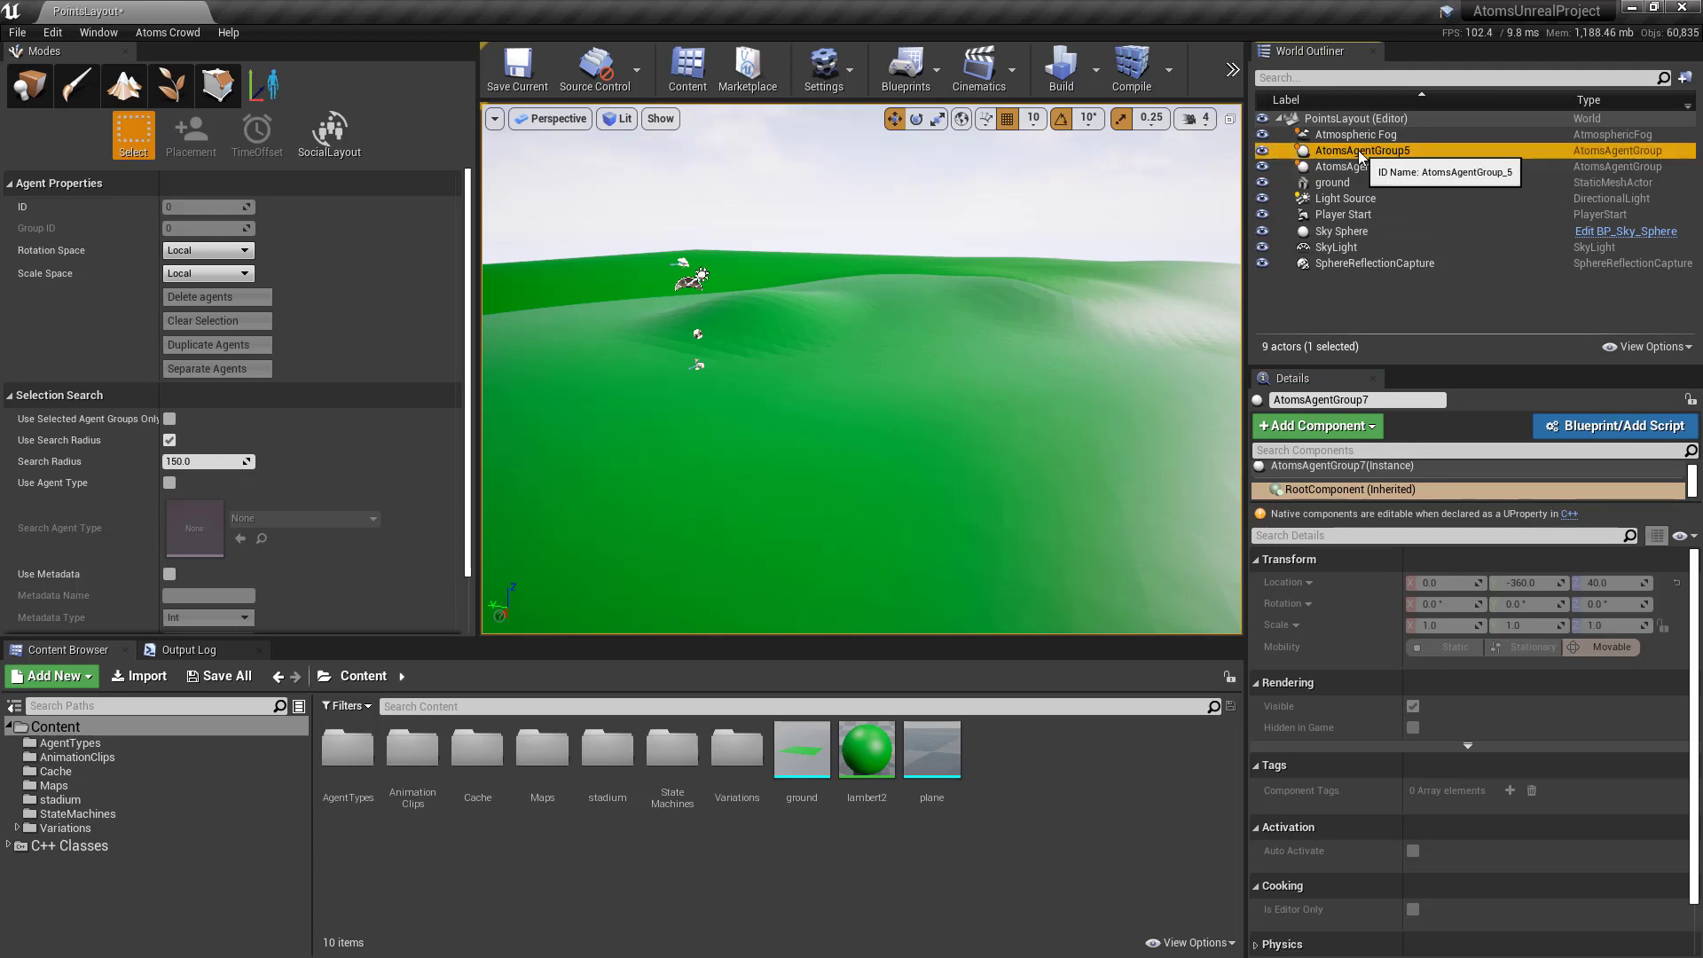
{"action": "key", "text": "Delete"}
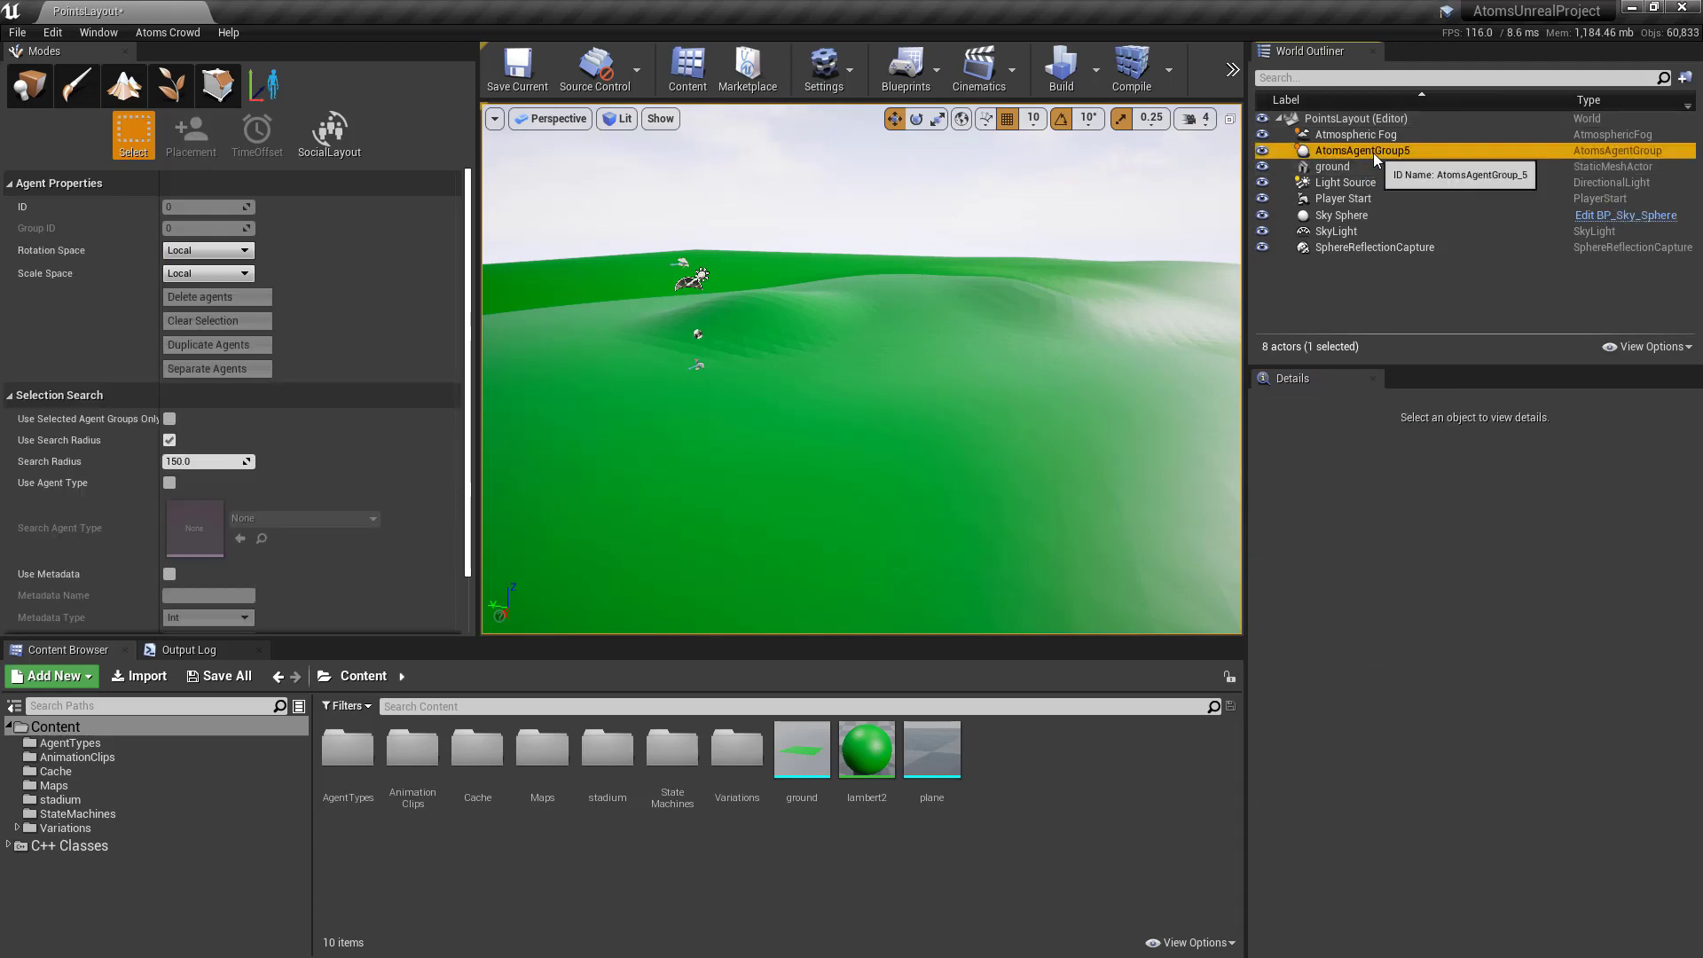
Place a single slightly rotated agent for AtomsAgentGroup5 on the terrain using Point placement.
{"action": "left_click", "coordinate": [1373, 153]}
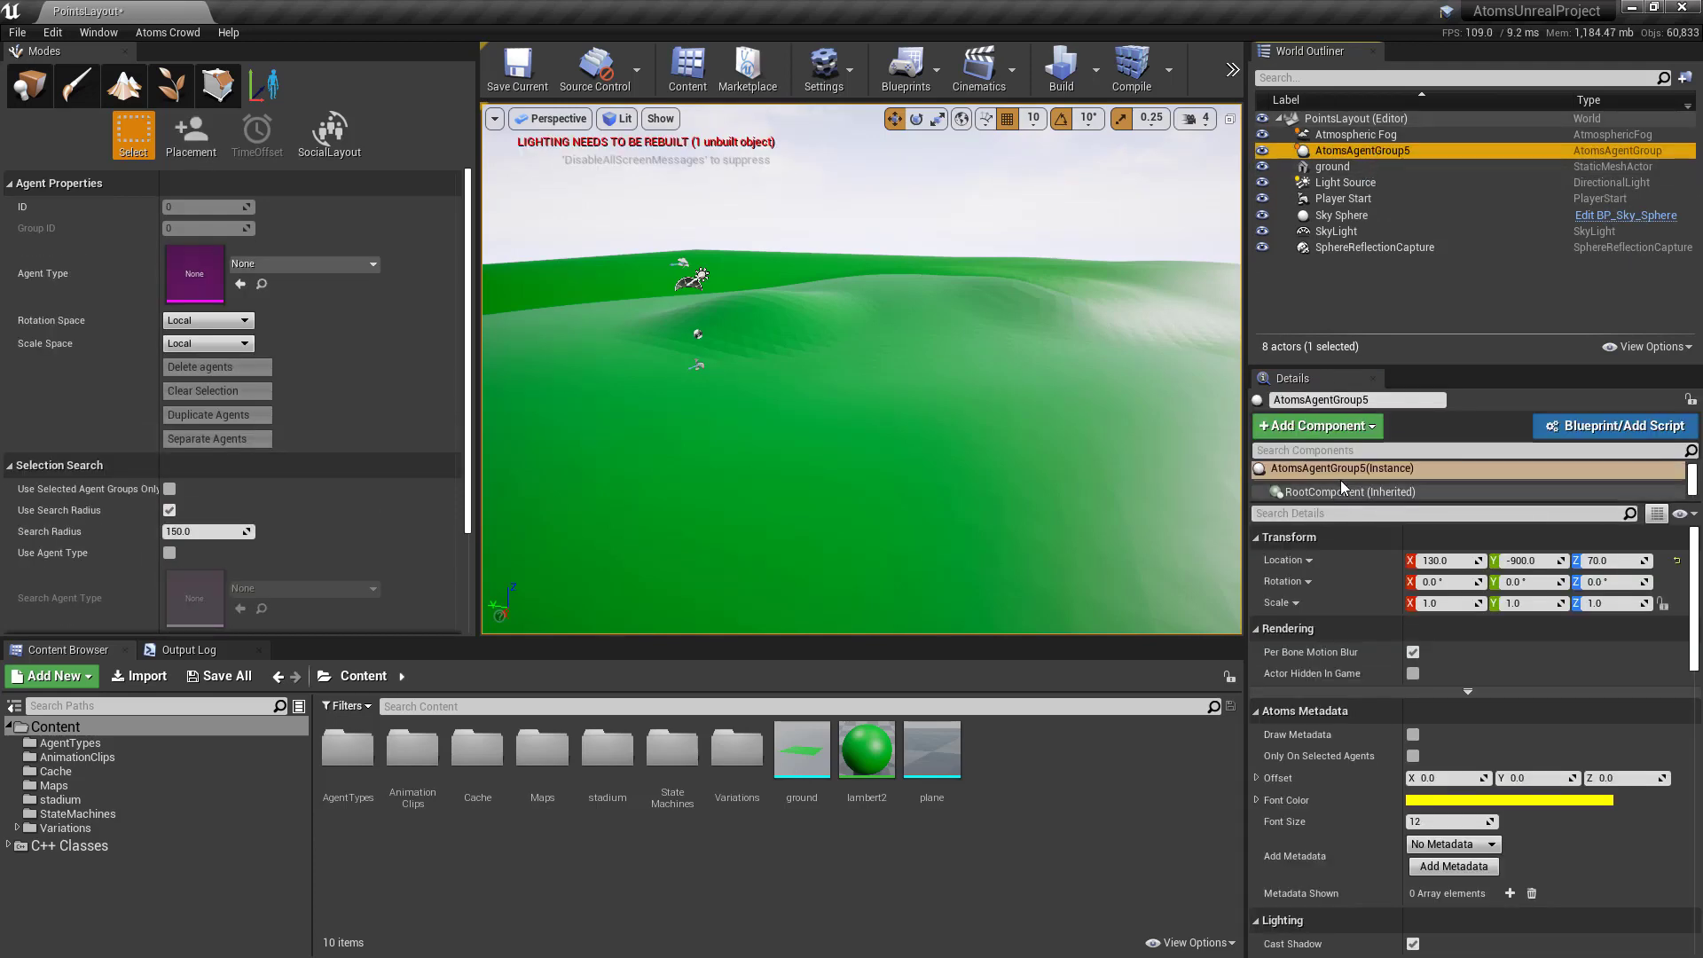
{"action": "left_click", "coordinate": [190, 133]}
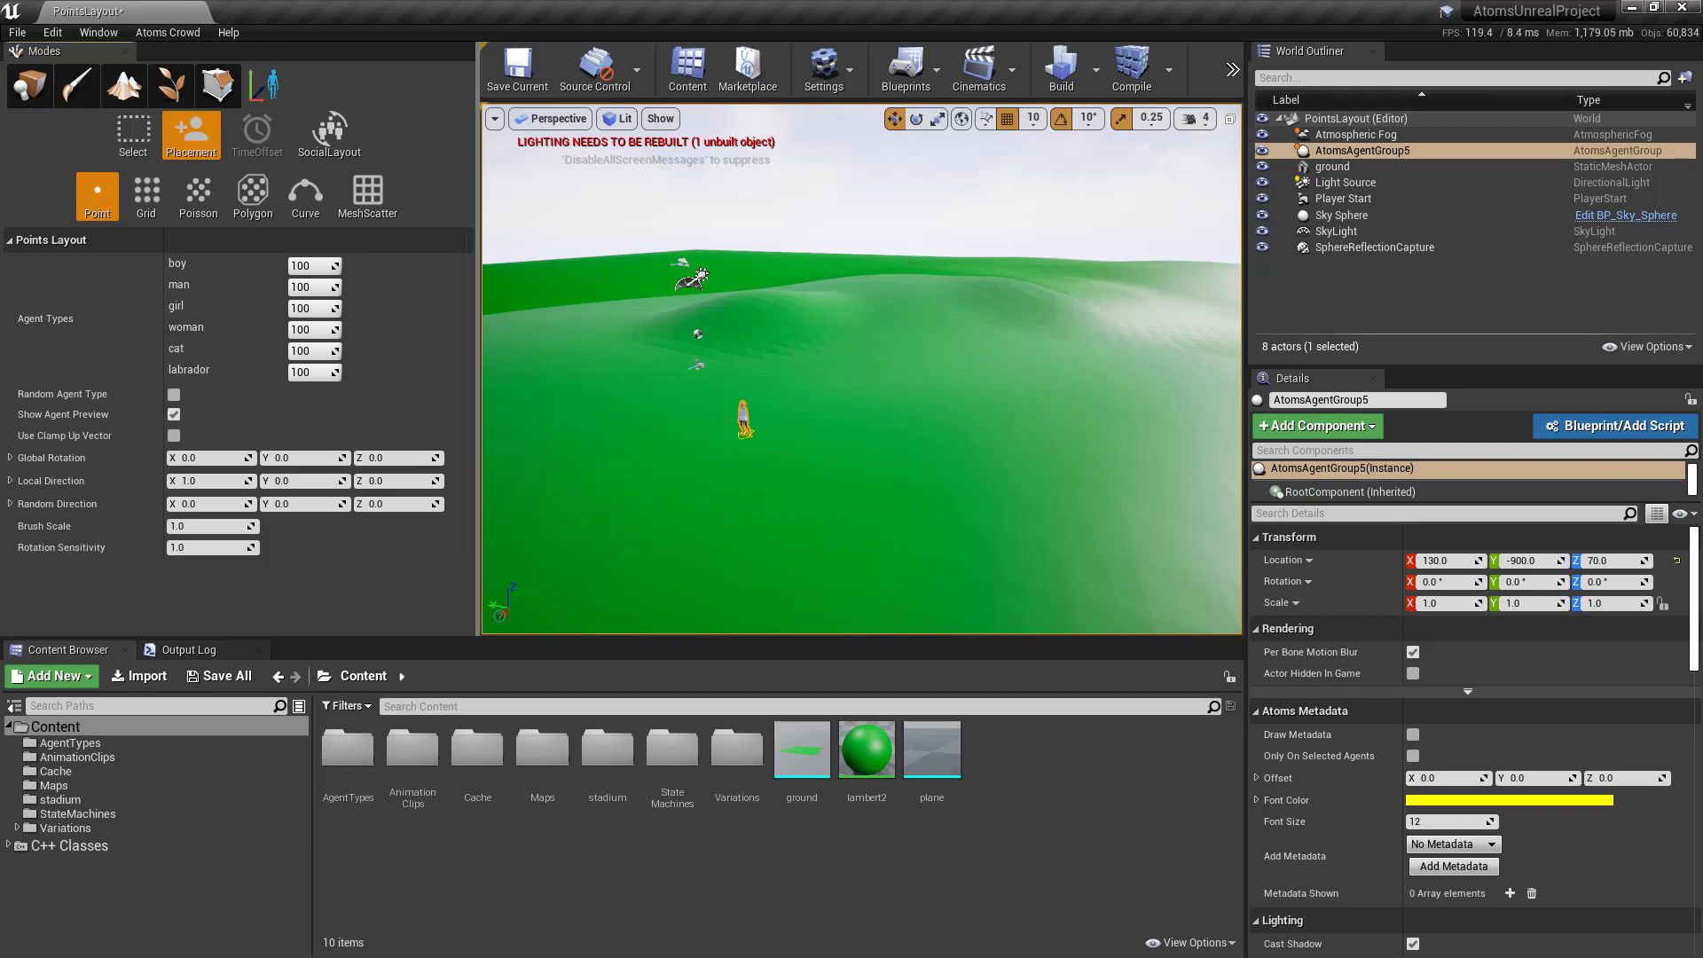
{"action": "left_click_drag", "start_coordinate": [653, 432], "coordinate": [662, 433]}
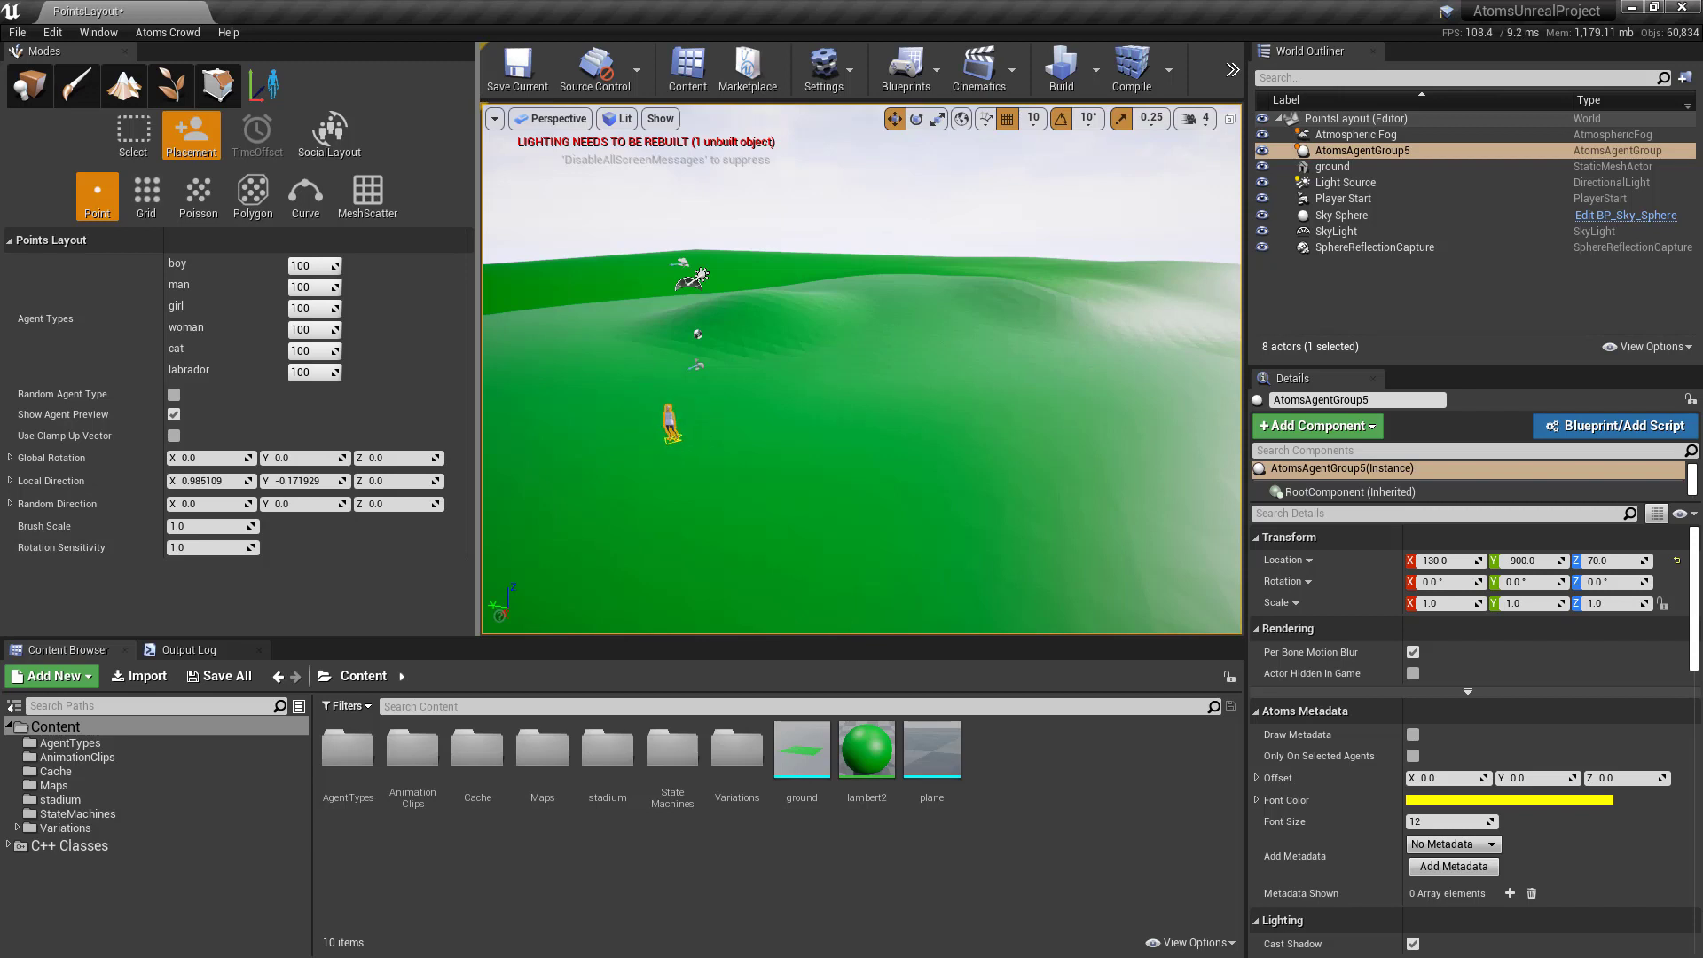
{"action": "left_click", "coordinate": [672, 436]}
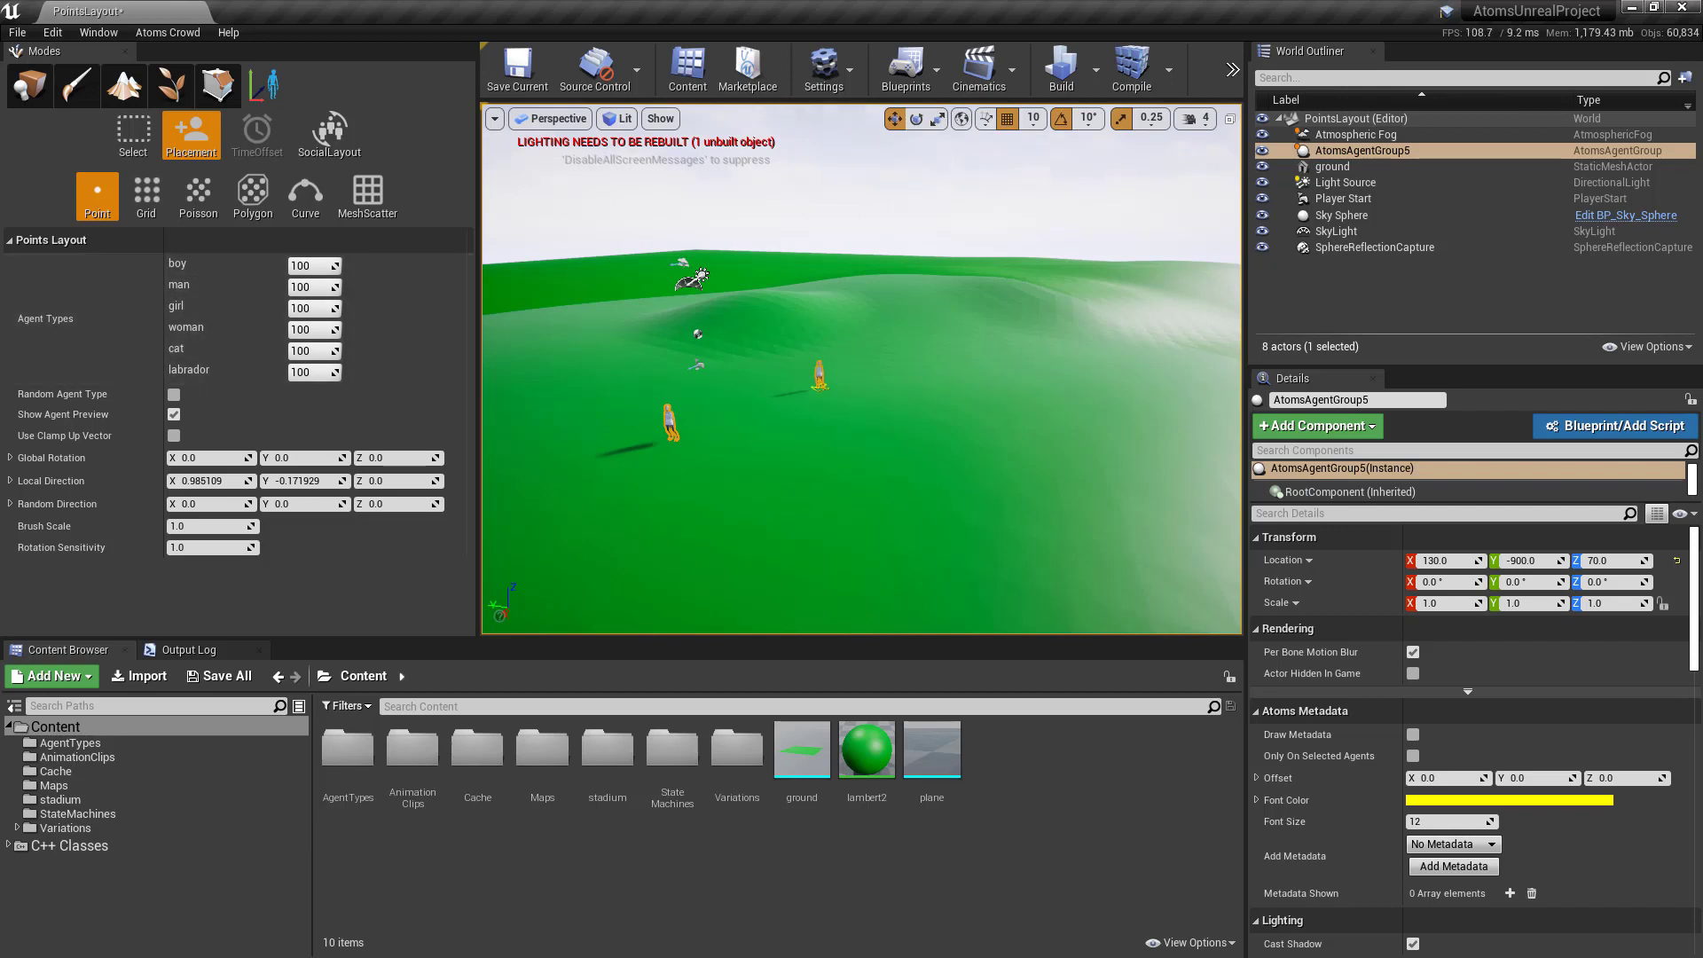
Use the boy, man, girl and woman agent types with Random Agent Type enabled, and rotate the preview to a local direction of about 0.88, -0.47.
{"action": "left_click", "coordinate": [218, 265]}
{"action": "left_click", "coordinate": [206, 328], "text": "shift"}
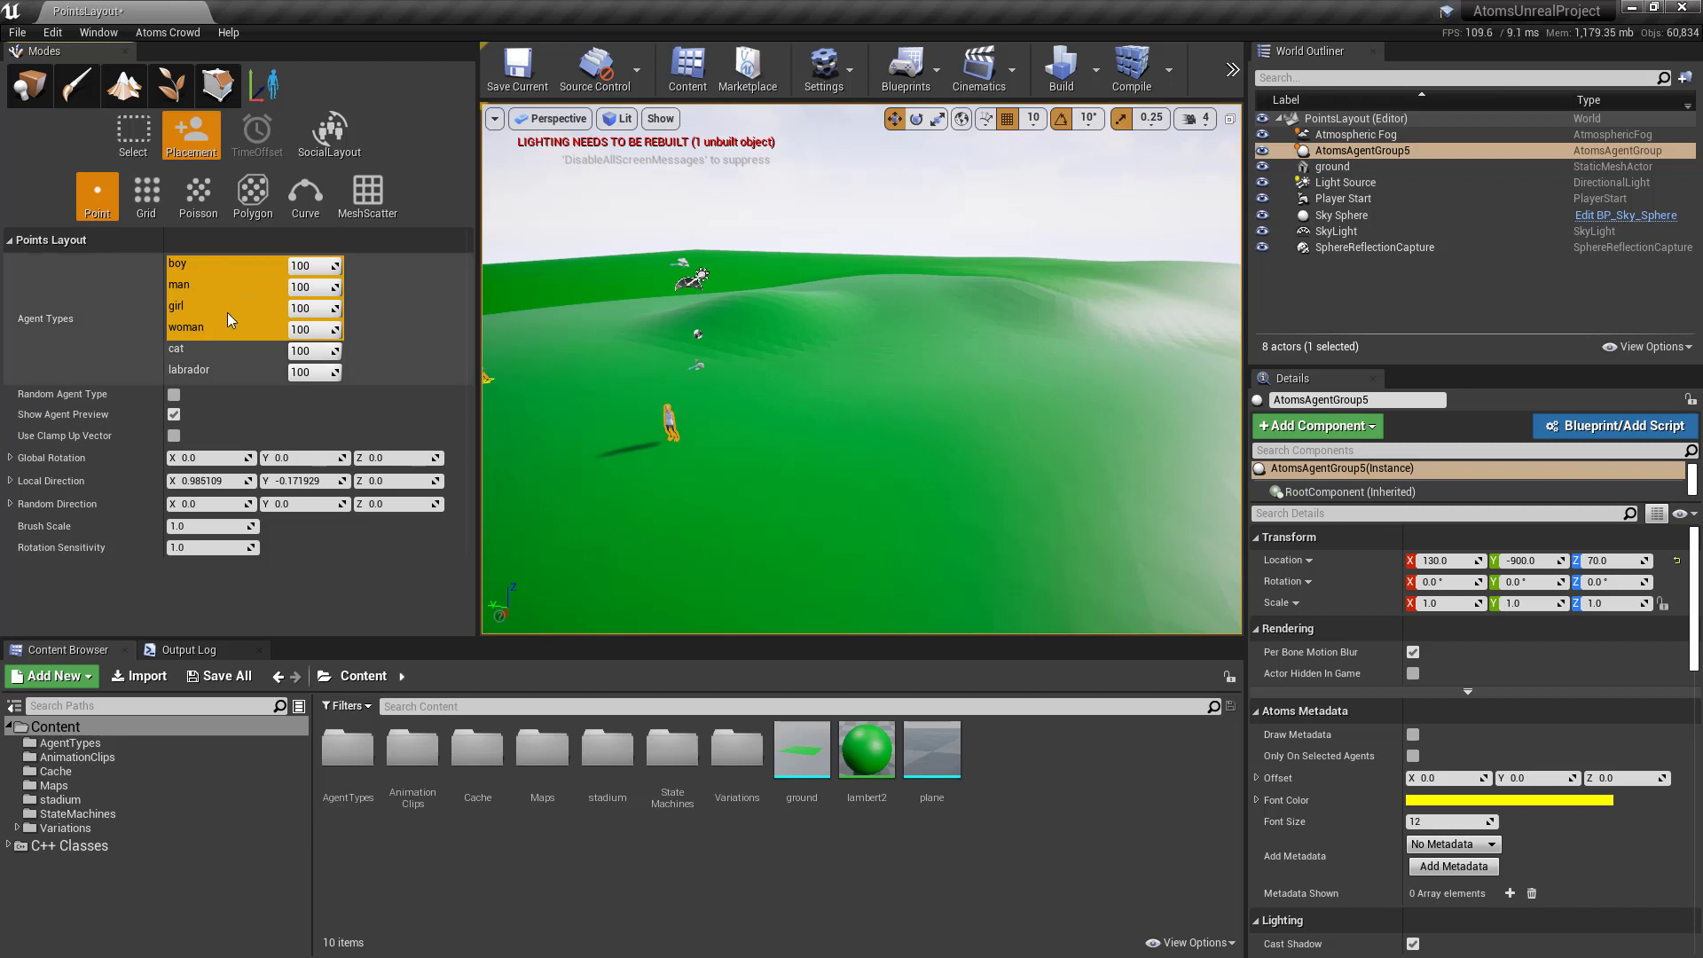
{"action": "left_click", "coordinate": [173, 395]}
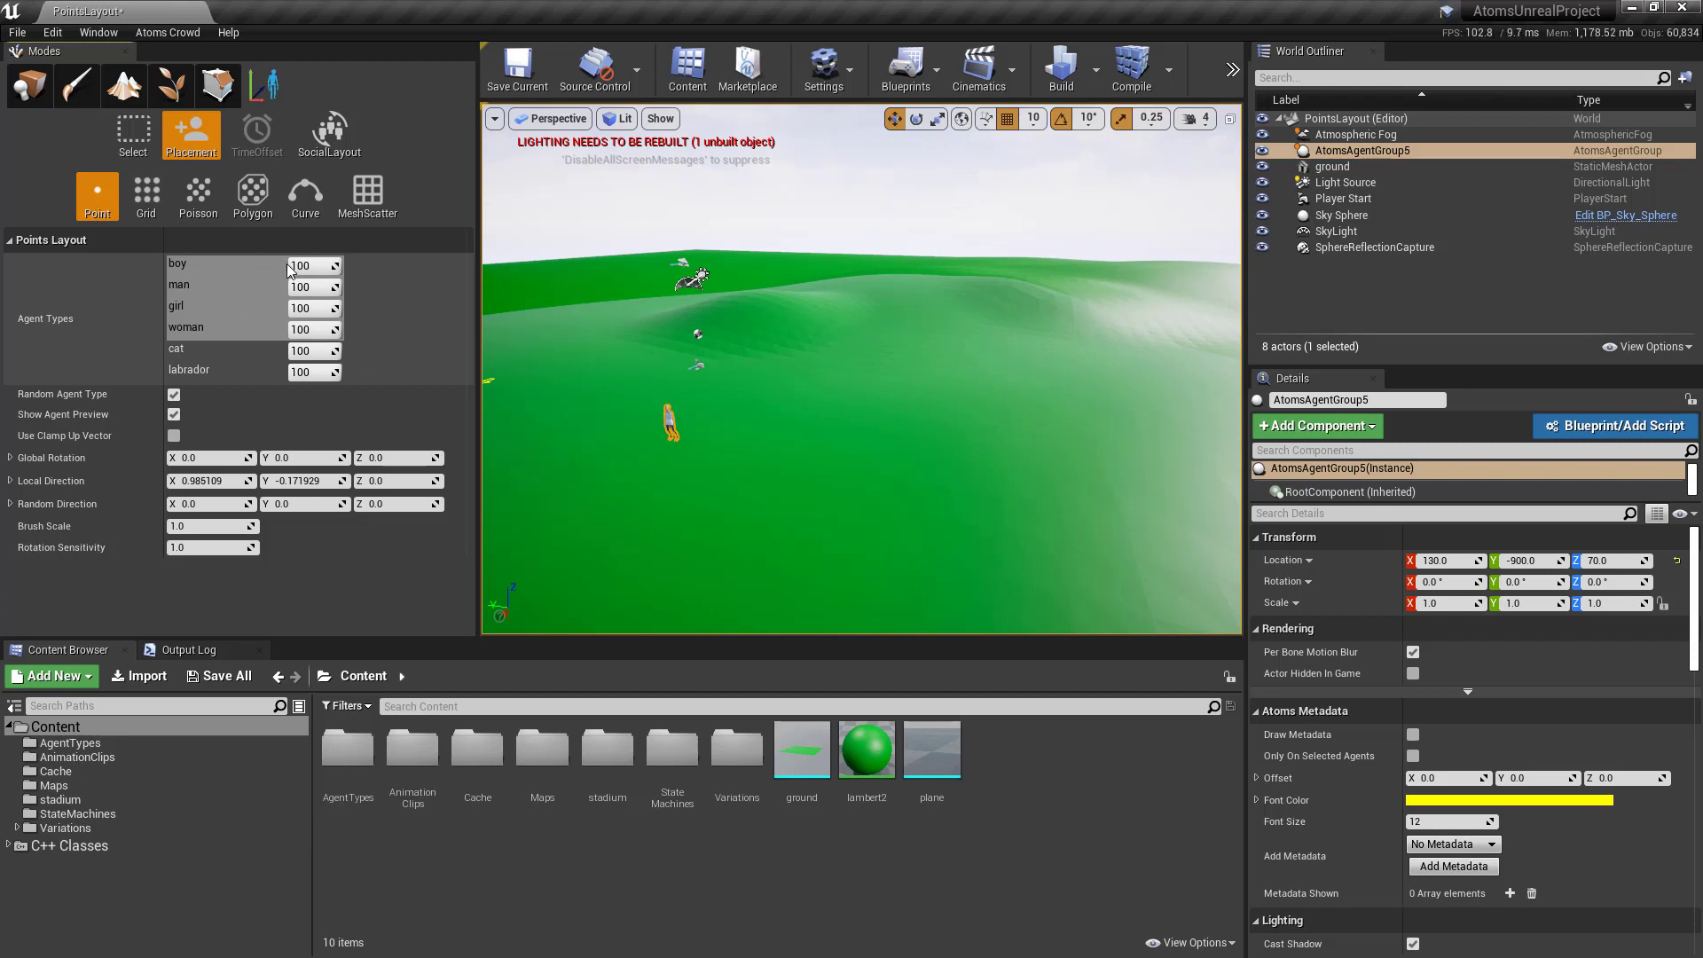
{"action": "left_click", "coordinate": [841, 450]}
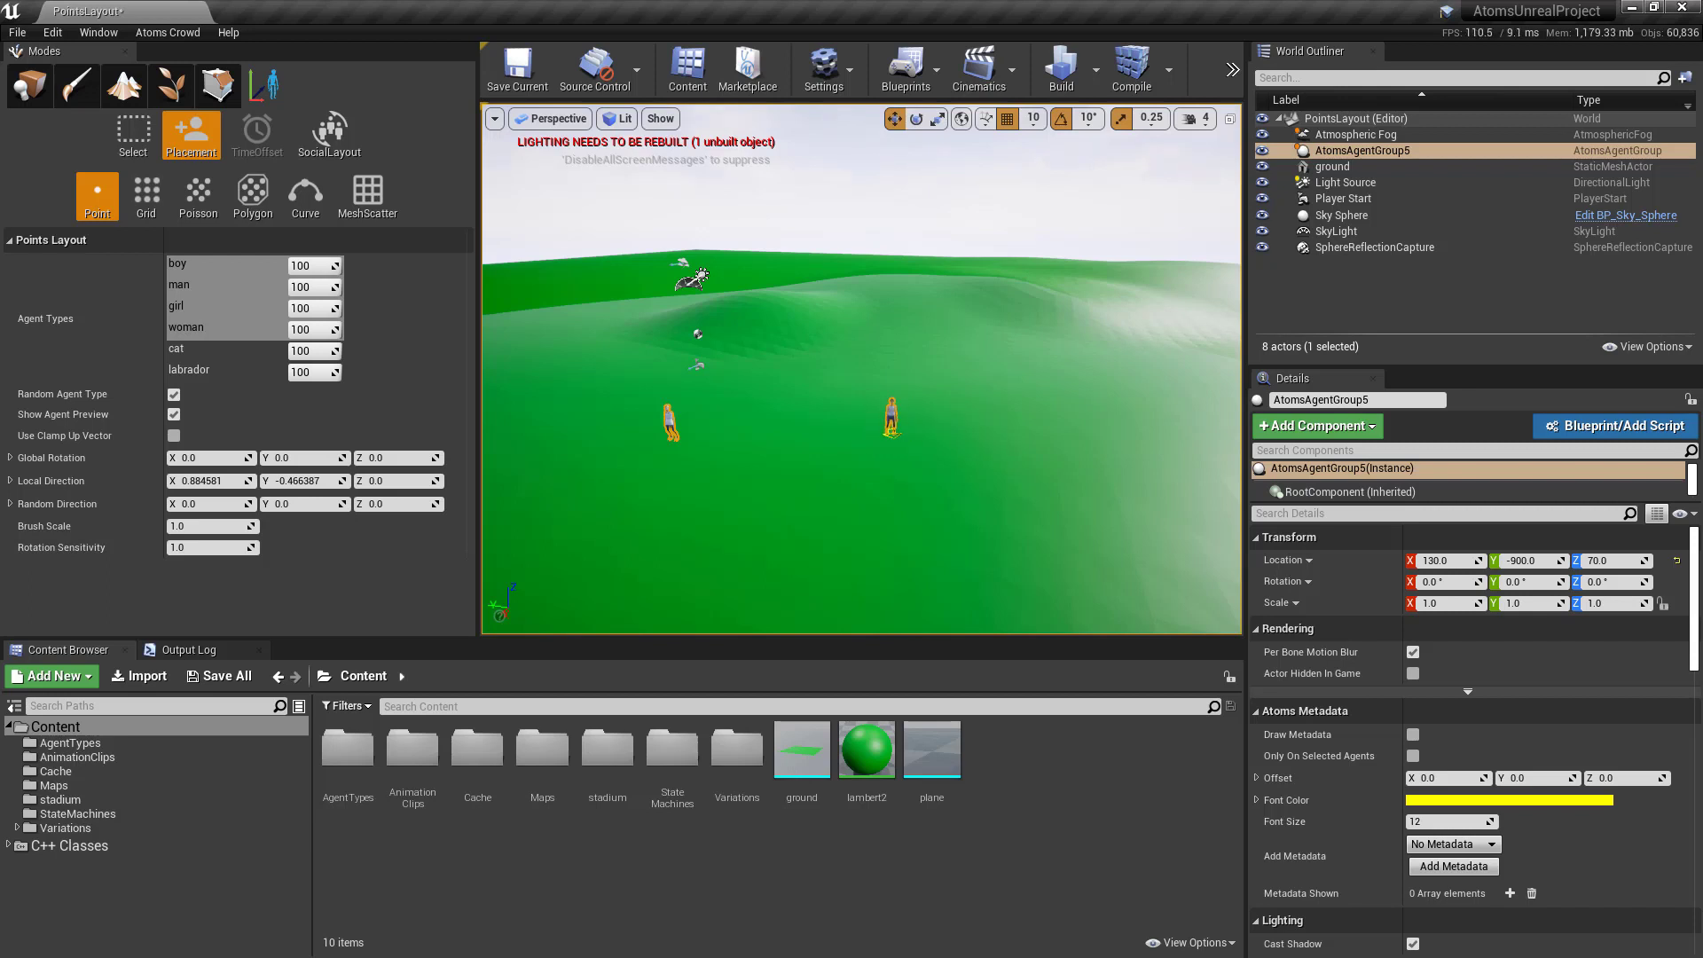
Try placement with the agent preview hidden, and try Use Clamp Up Vector with a clamp angle of 10.
{"action": "left_click", "coordinate": [174, 414]}
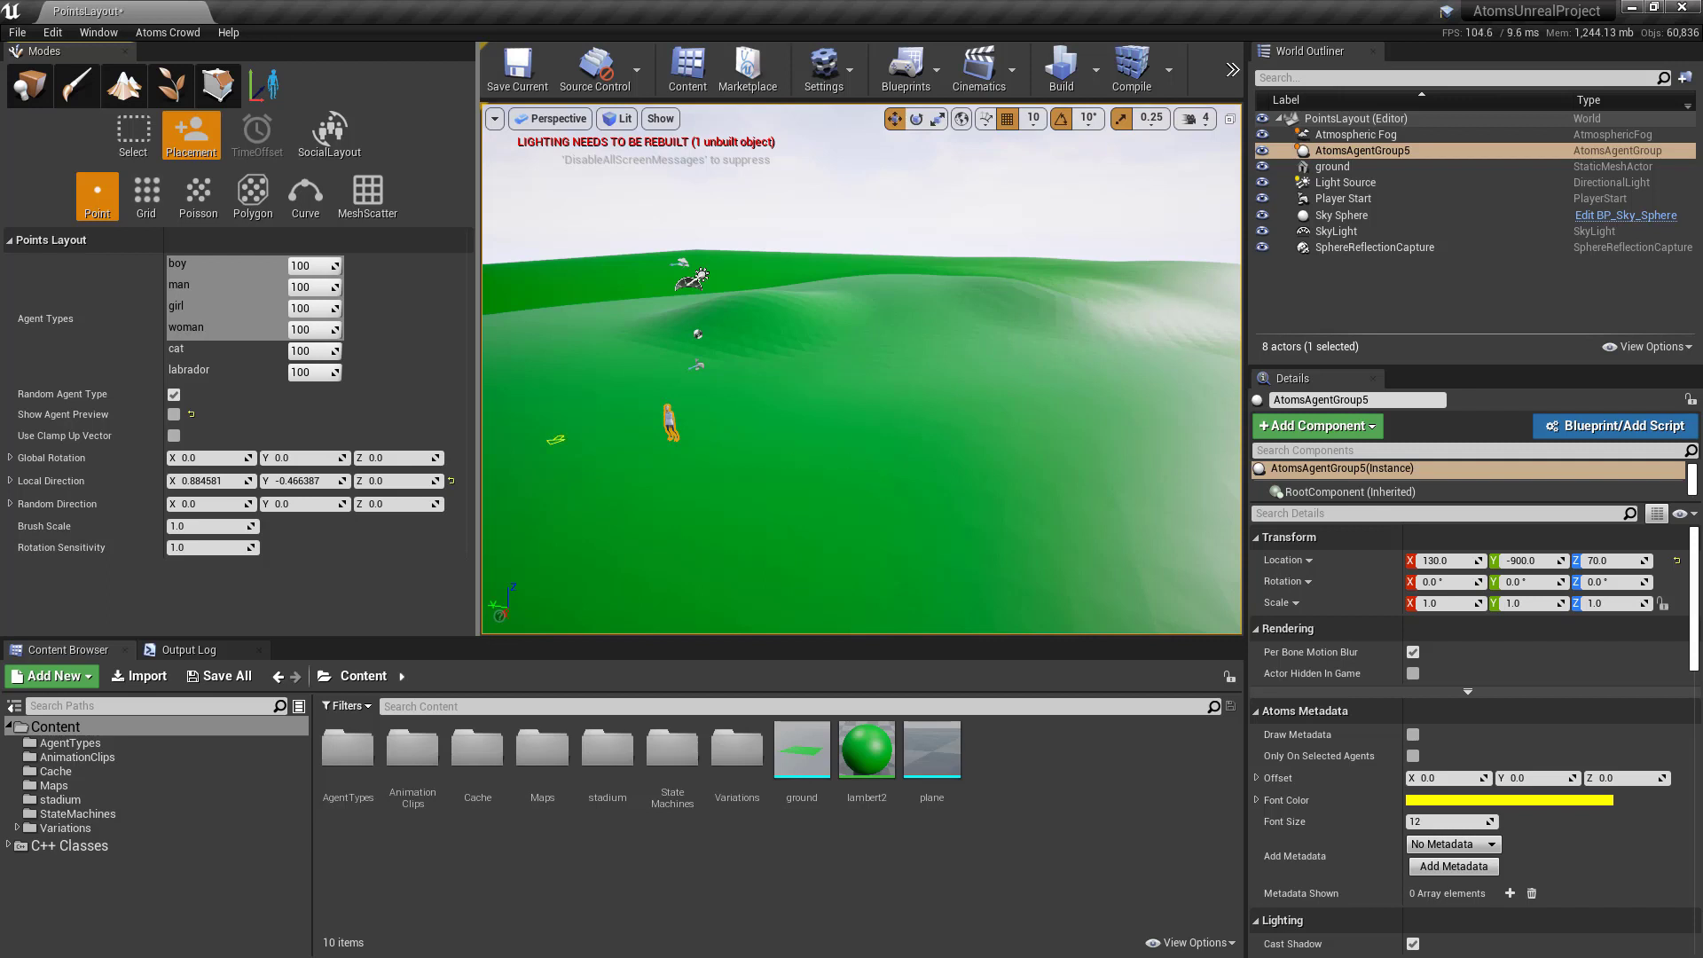
{"action": "left_click", "coordinate": [174, 414]}
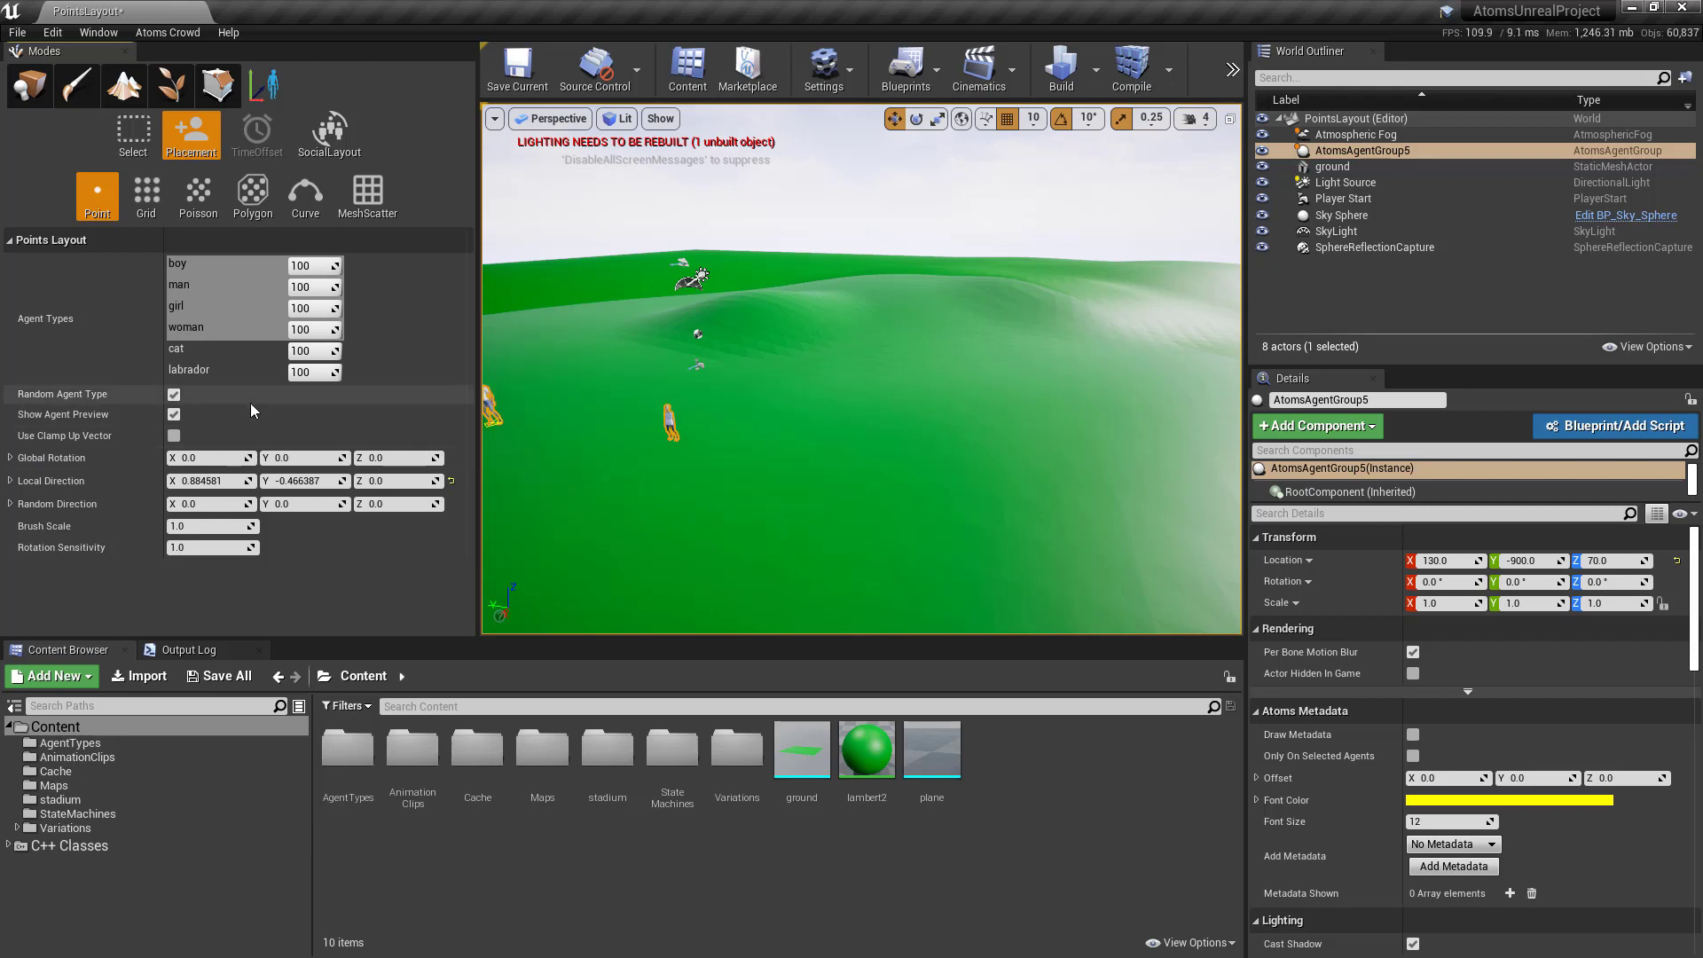
{"action": "left_click", "coordinate": [173, 436]}
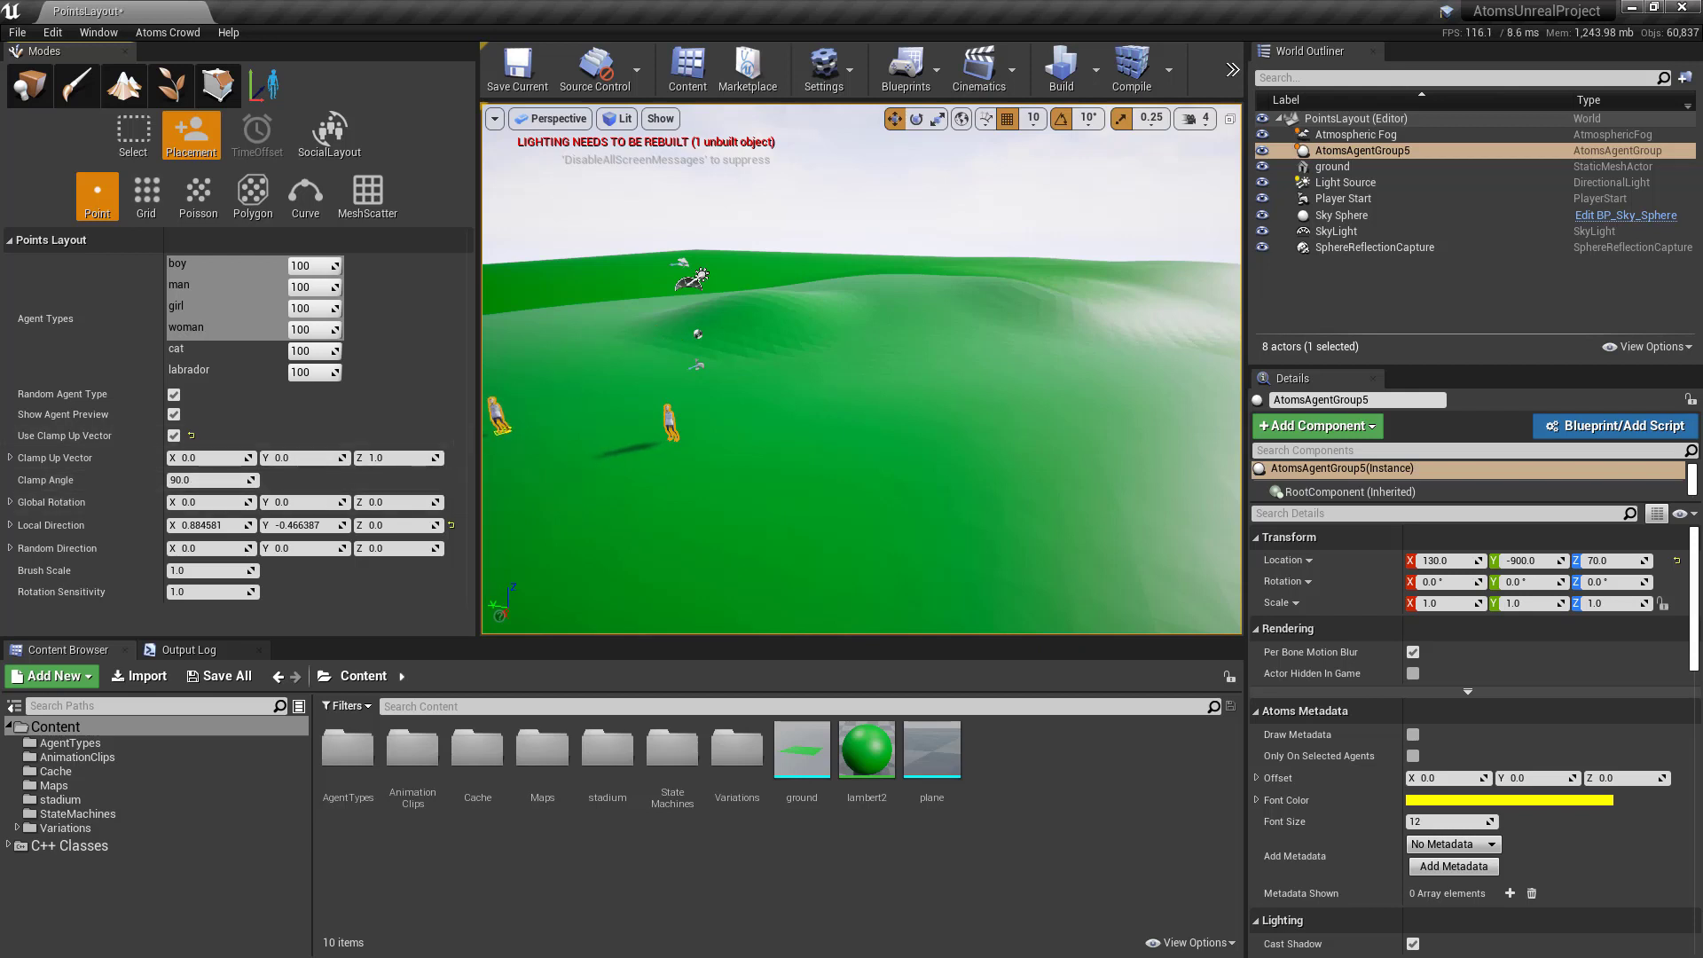
{"action": "left_click", "coordinate": [213, 480]}
{"action": "type", "text": "10"}
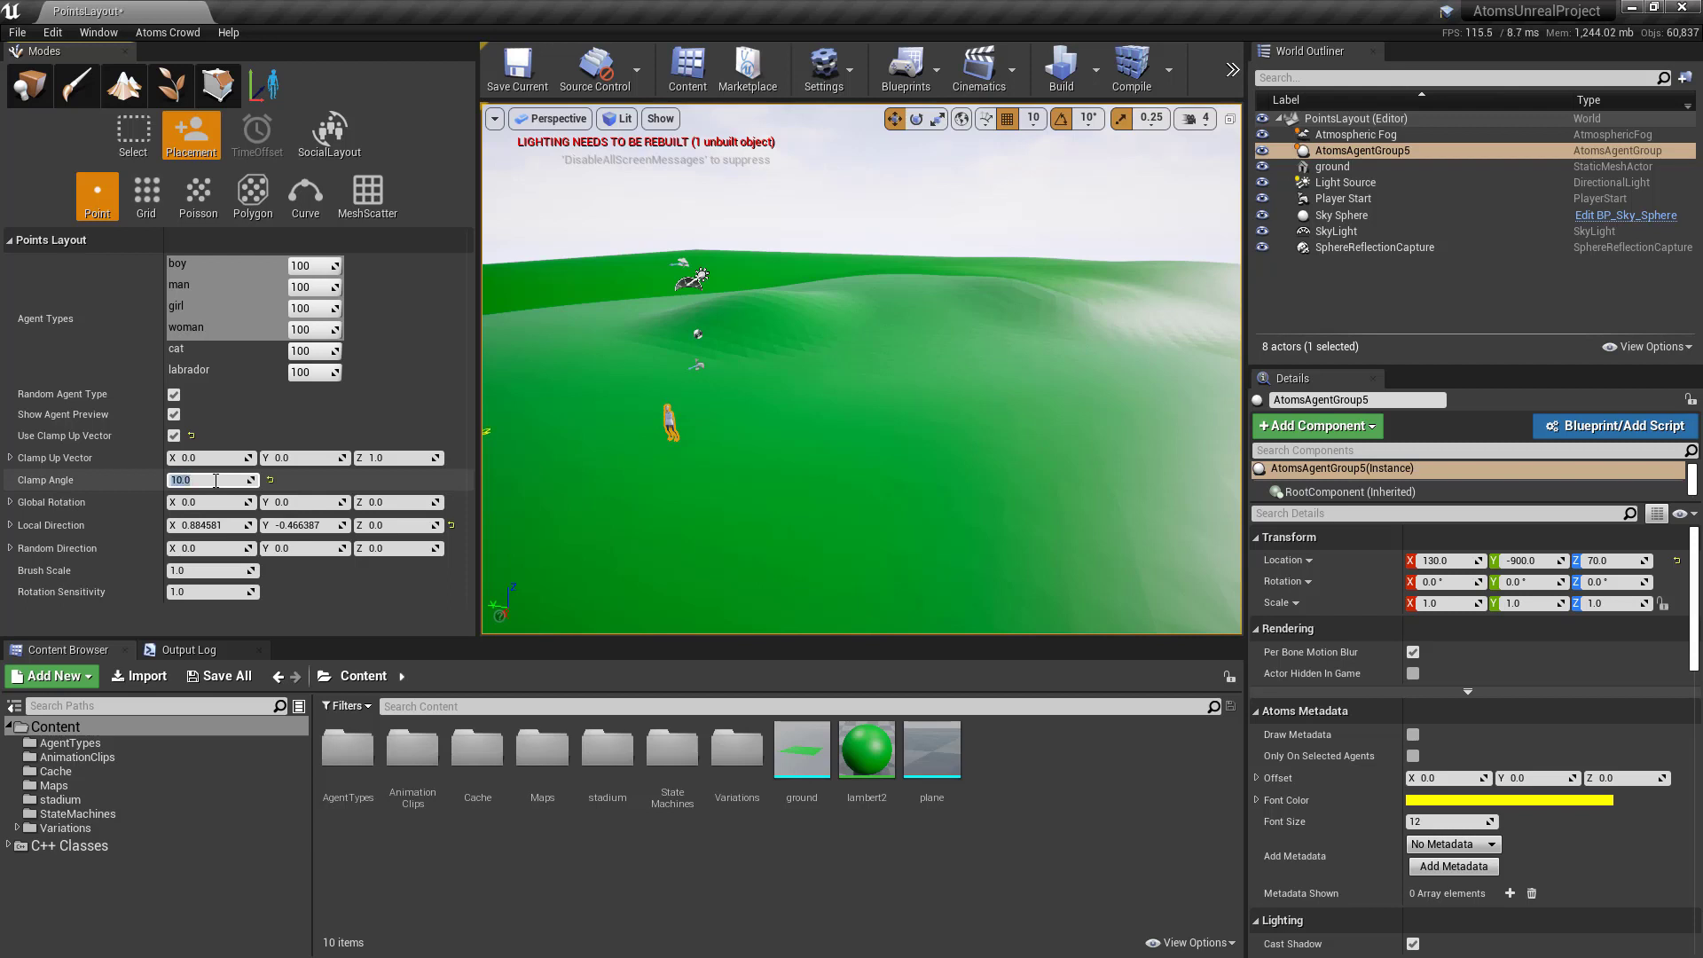
{"action": "key", "text": "Return"}
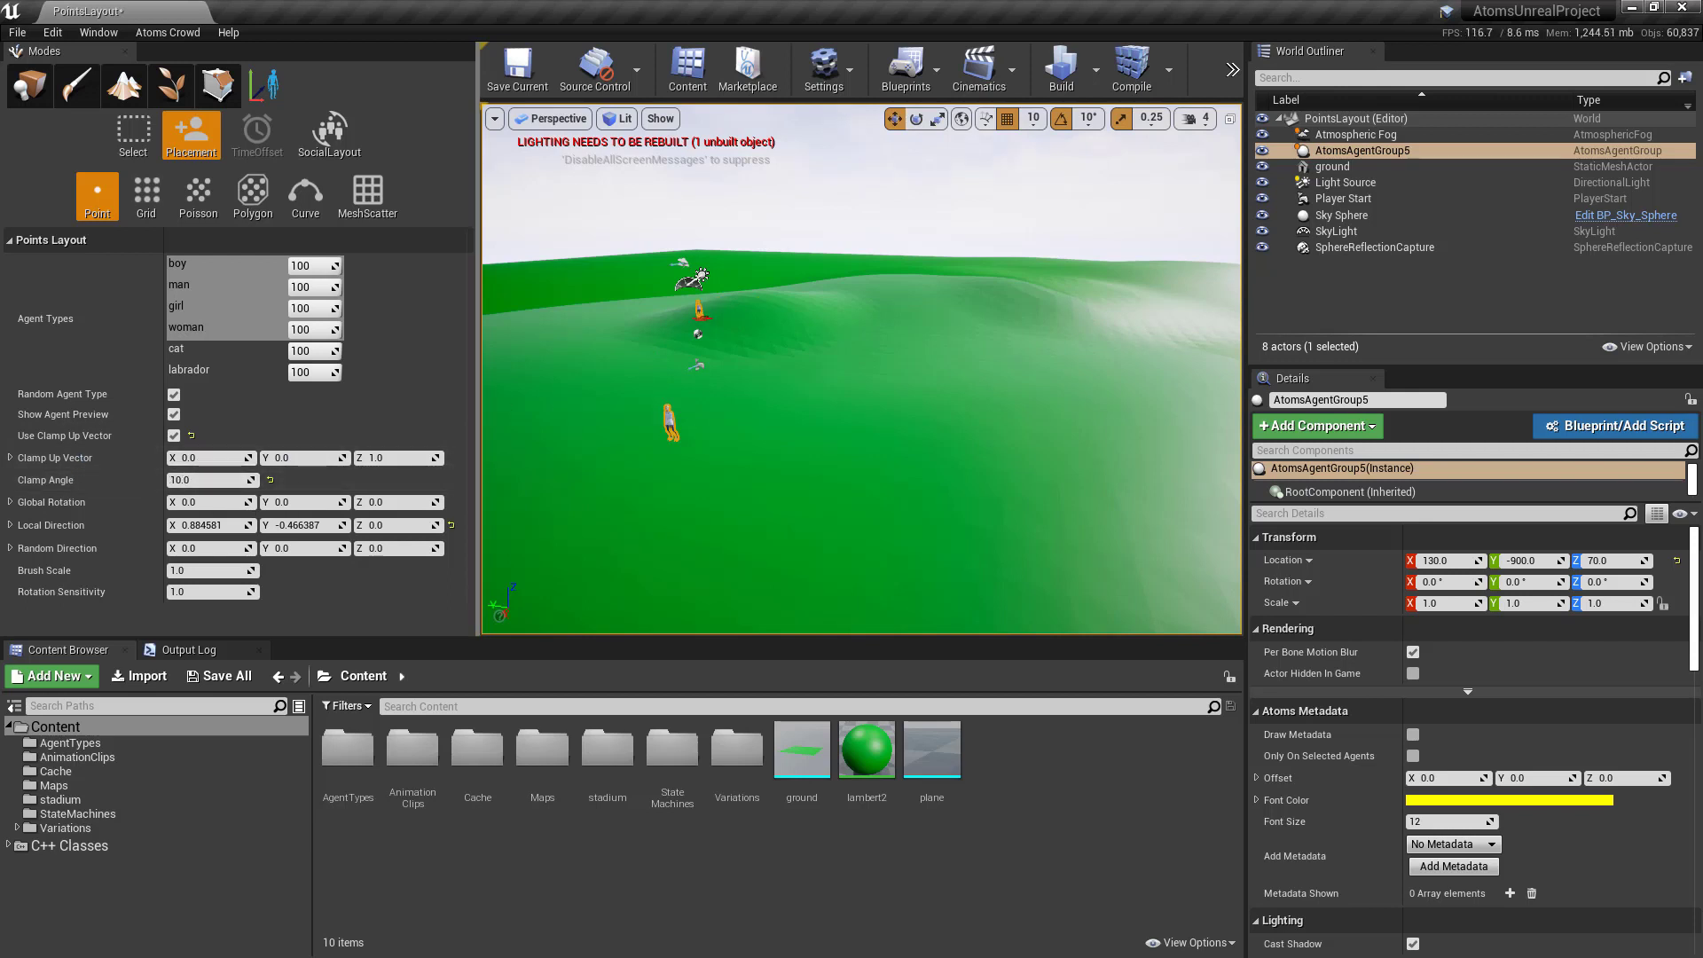
{"action": "left_click", "coordinate": [174, 435]}
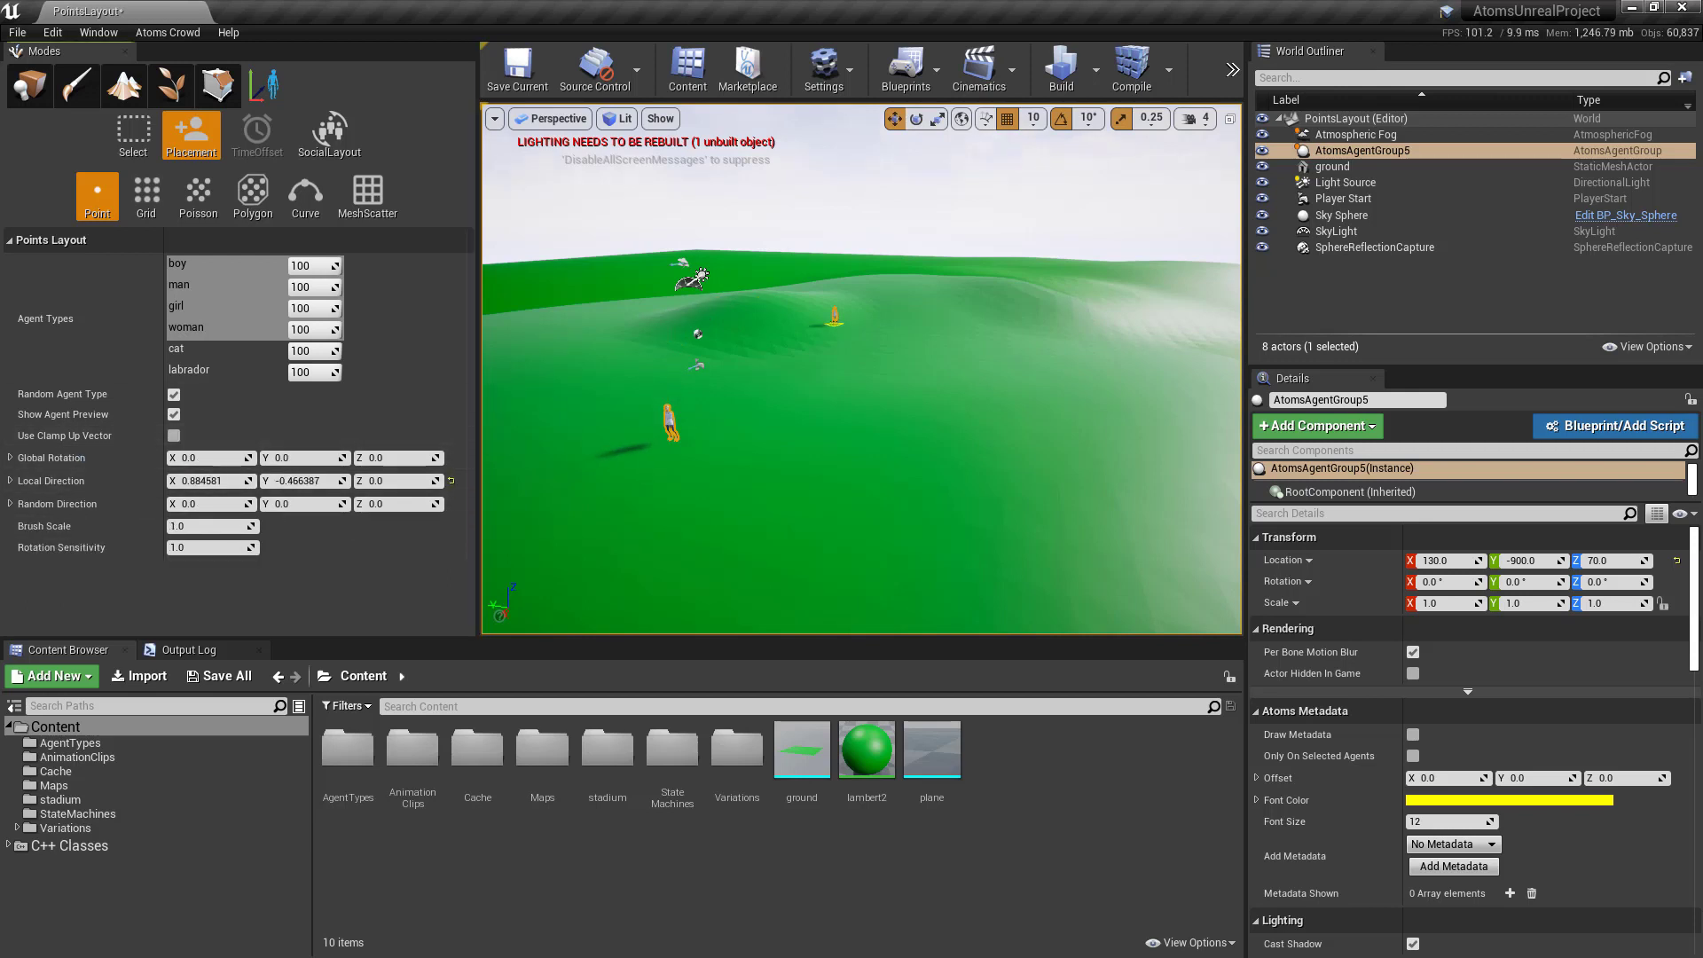
Switch to Grid placement, rotate the grid to about -19 degrees around Z and turn the agents to a local direction of about 0.89, 0.46.
{"action": "left_click", "coordinate": [148, 197]}
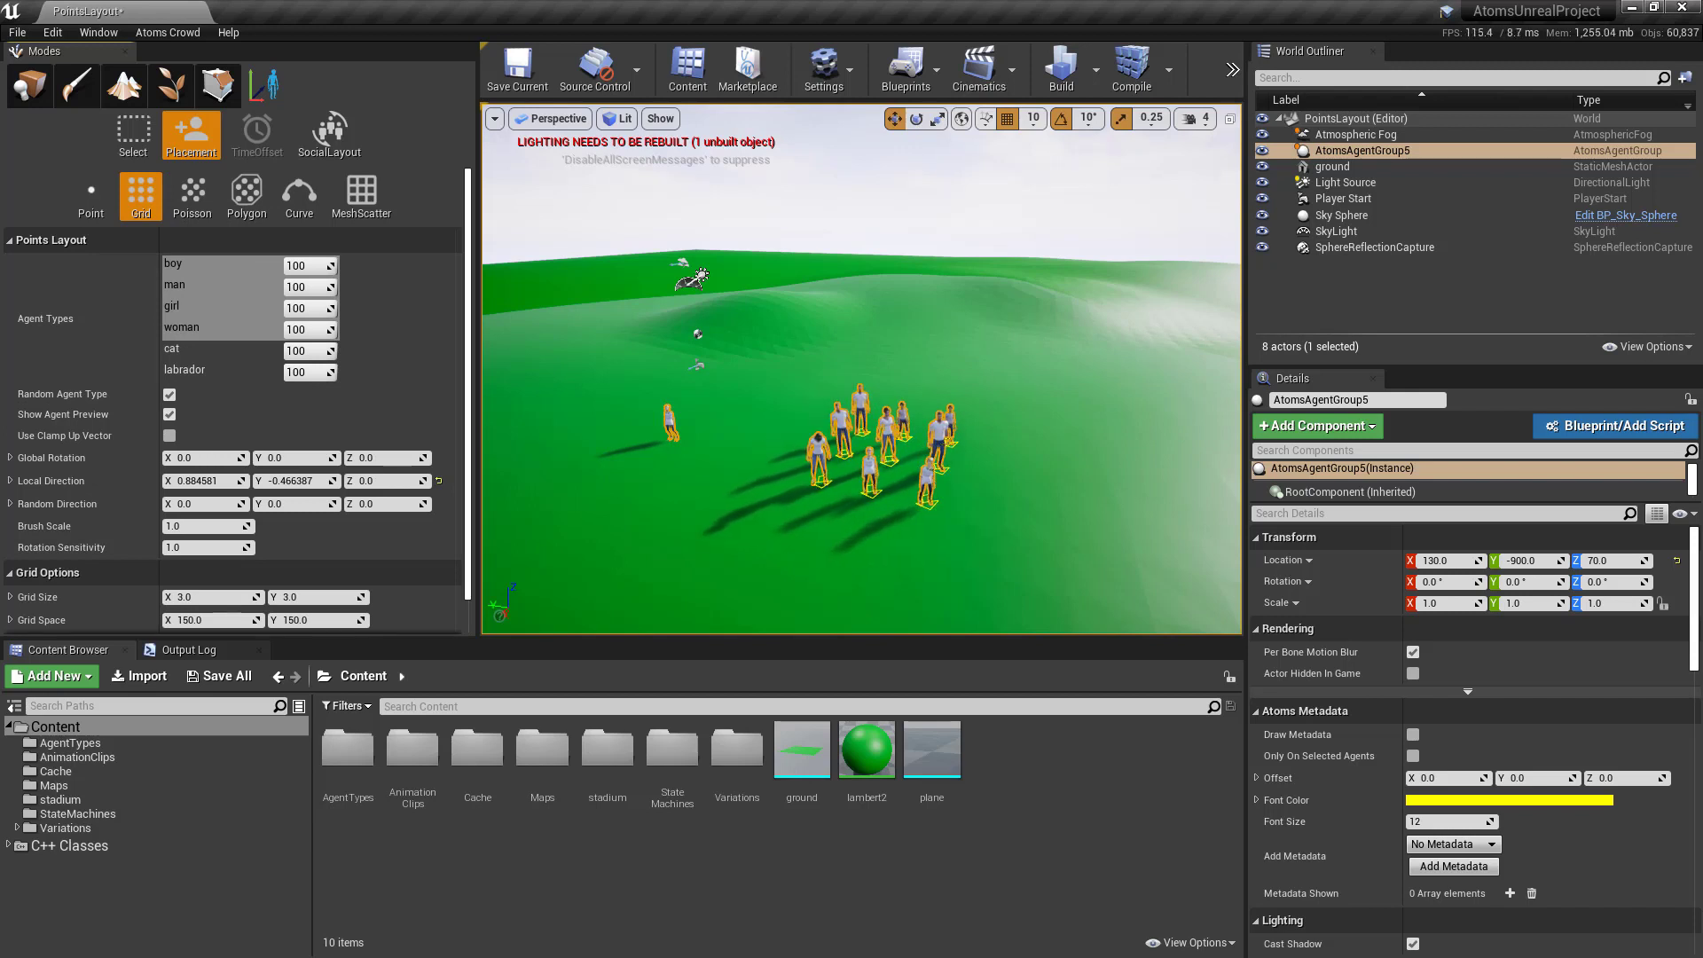
{"action": "left_click_drag", "start_coordinate": [914, 453], "coordinate": [755, 437], "text": "ctrl"}
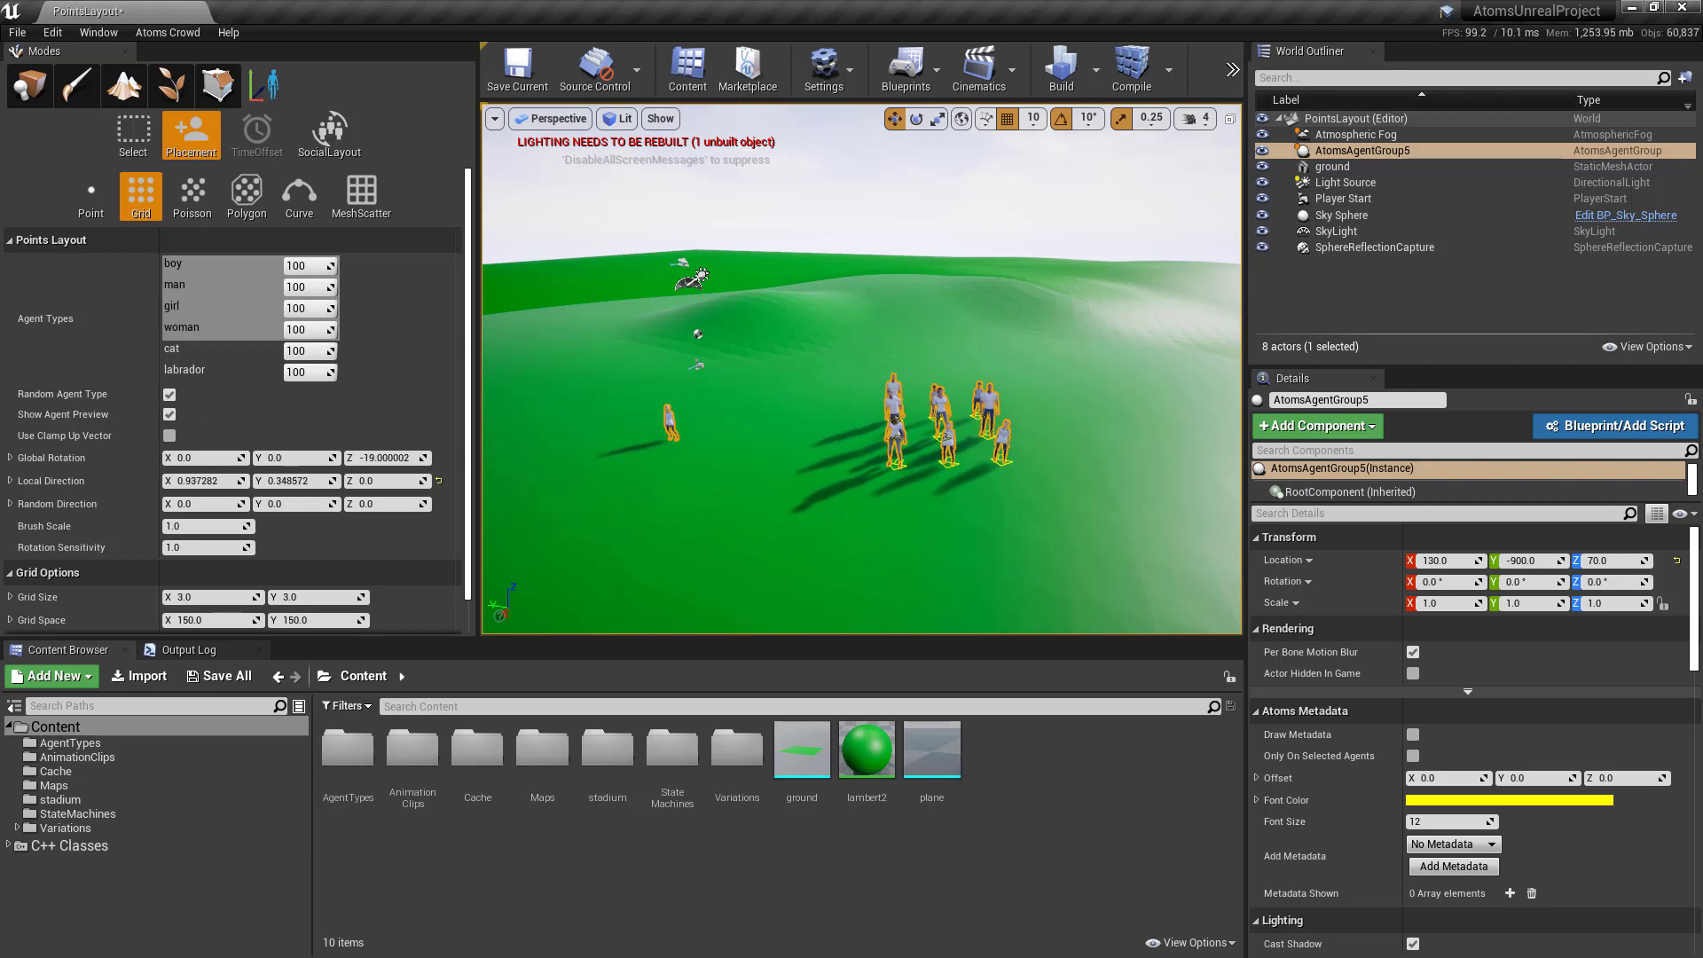
{"action": "left_click_drag", "start_coordinate": [947, 437], "coordinate": [842, 437], "text": "shift"}
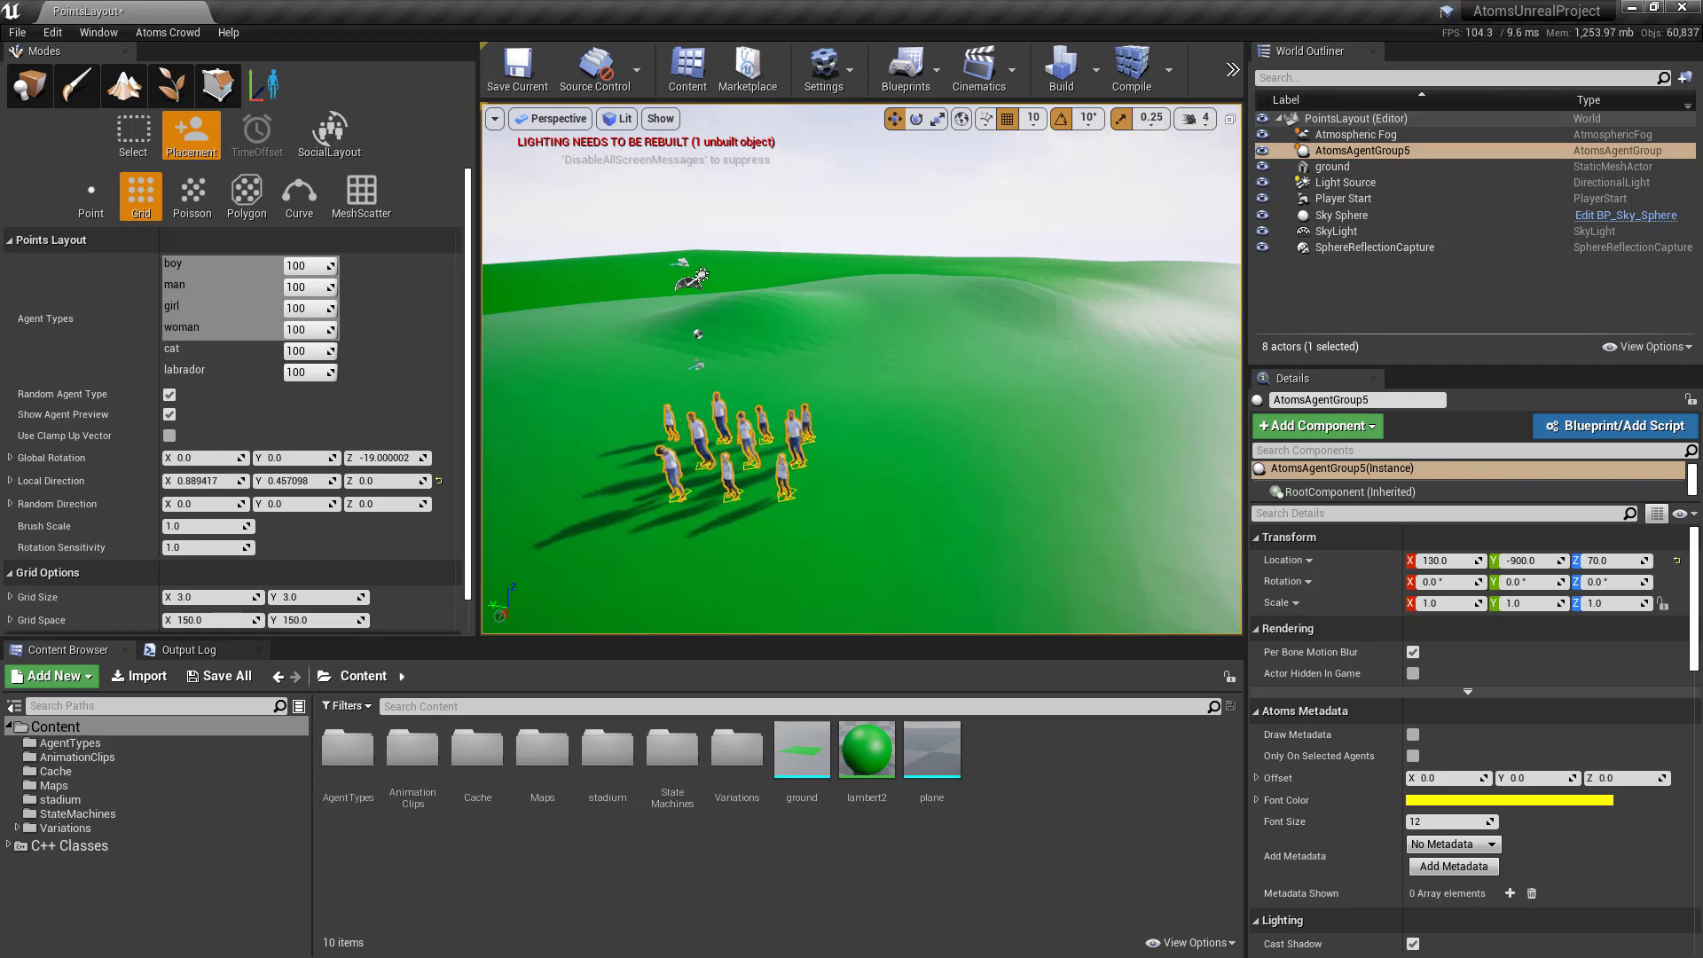
Set the placement grid size to 4 by 4.
{"action": "scroll", "coordinate": [57, 461], "scroll_direction": "down", "scroll_amount": 2}
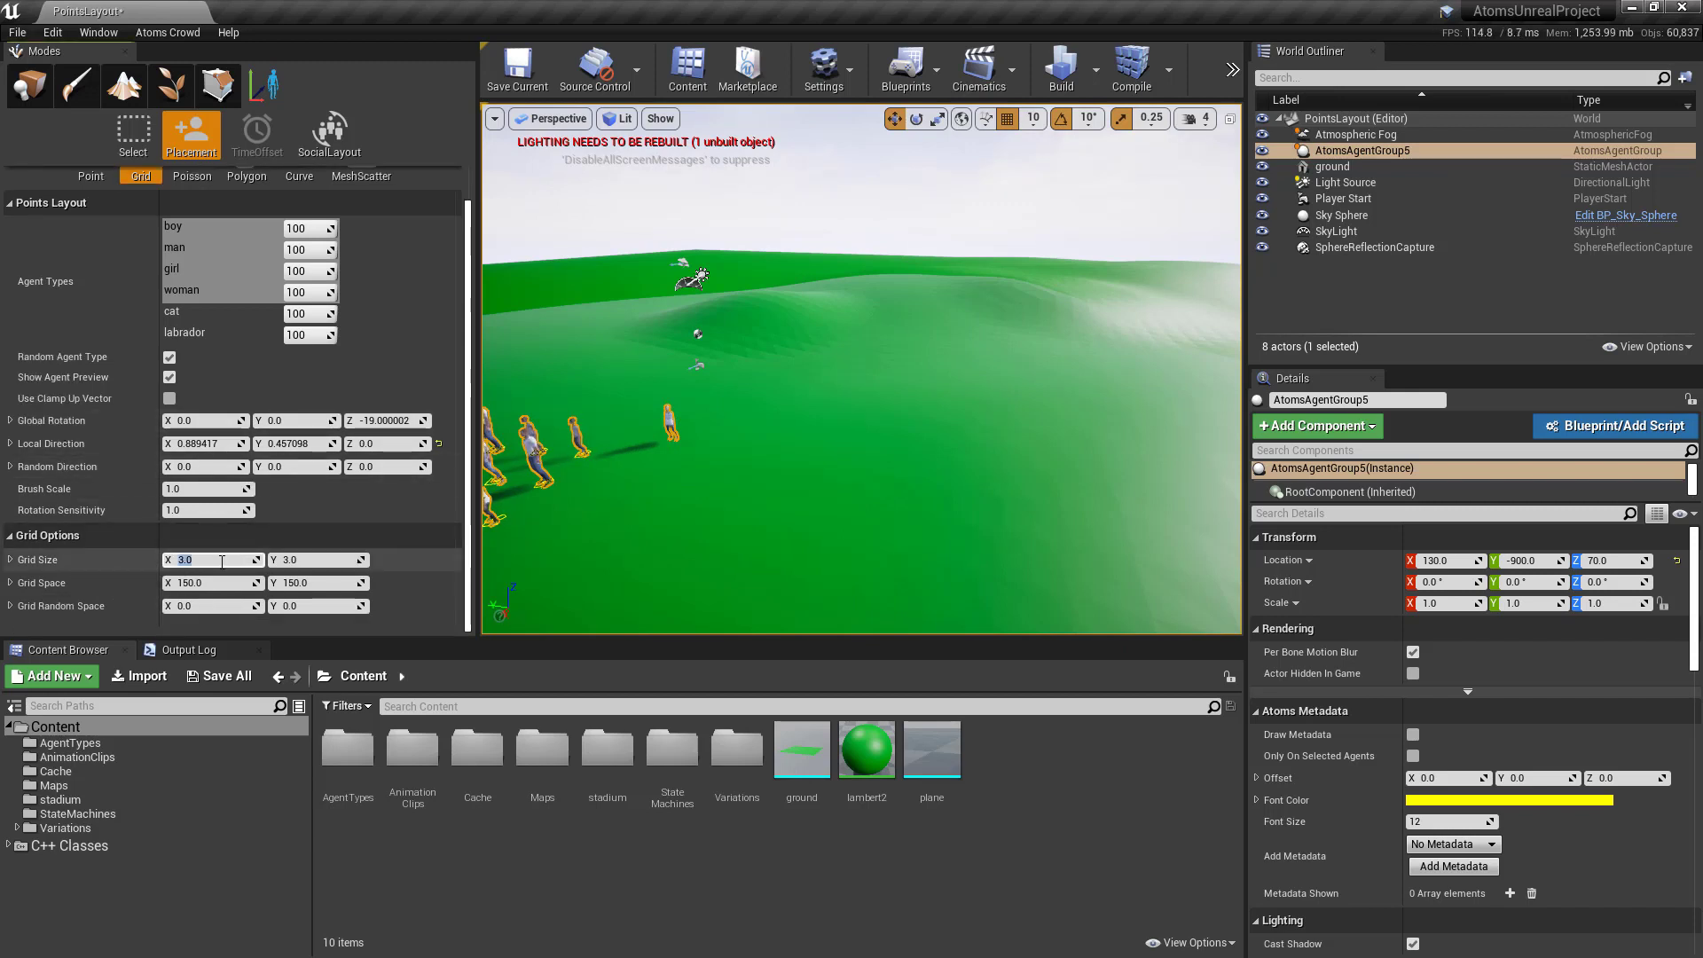
{"action": "type", "text": "4"}
{"action": "key", "text": "Tab"}
{"action": "type", "text": "4"}
{"action": "key", "text": "Tab"}
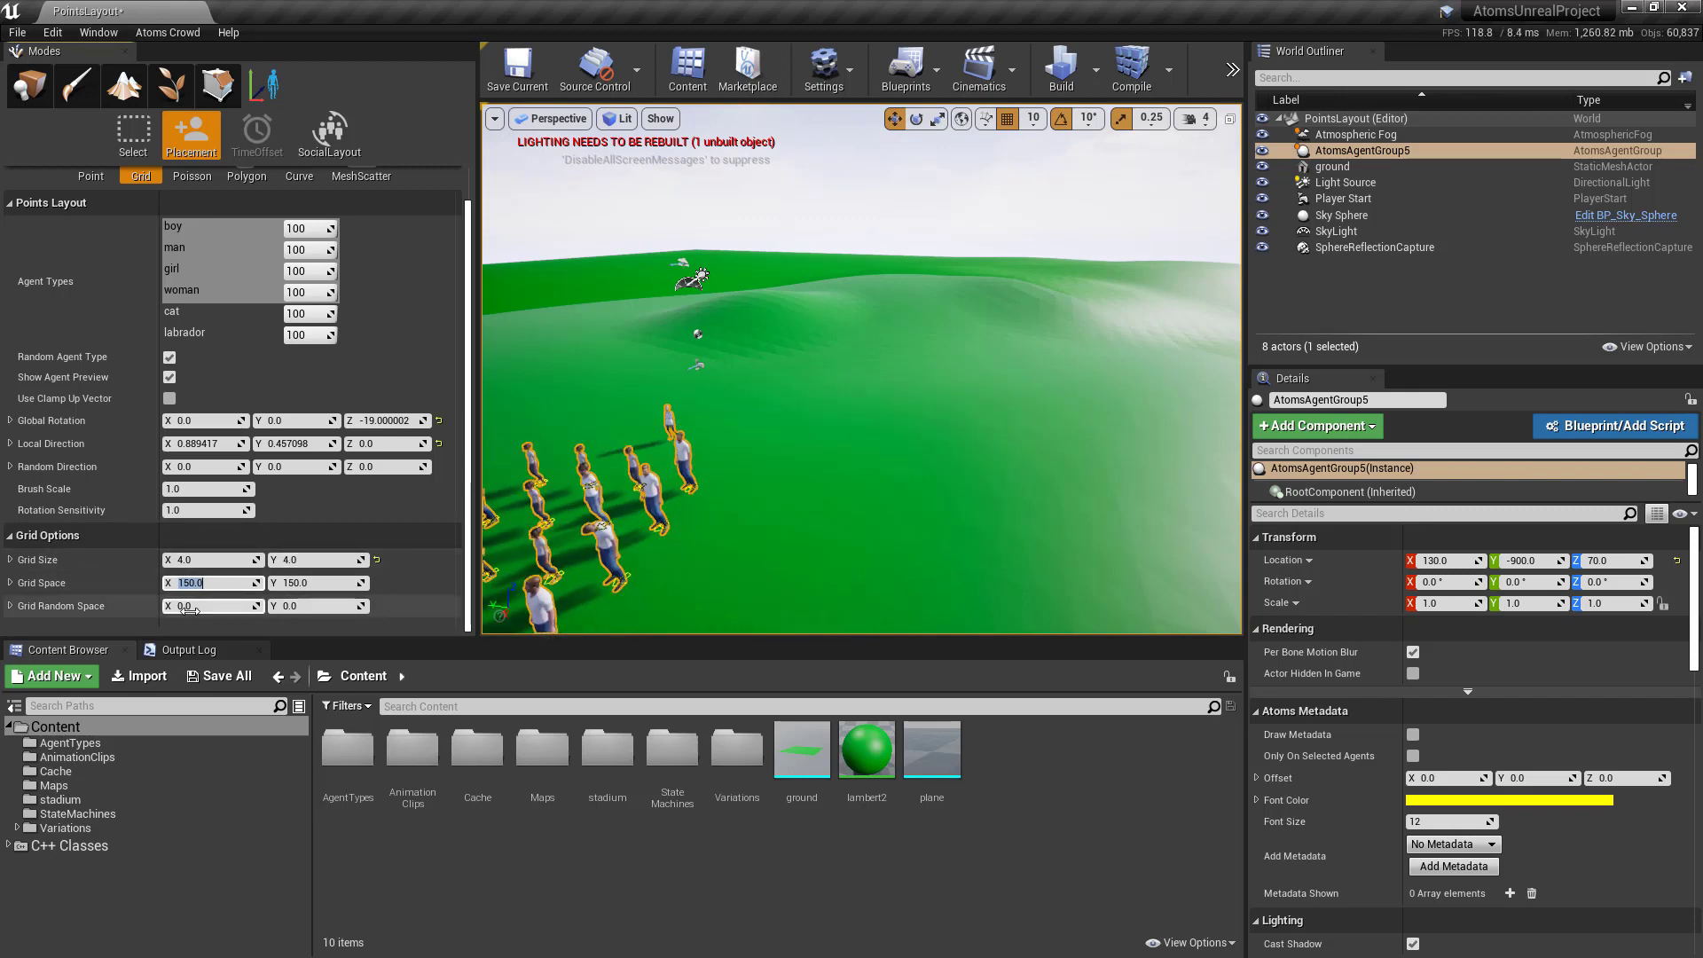
Set the Grid Random Space to 50 in both X and Y.
{"action": "left_click", "coordinate": [200, 607]}
{"action": "type", "text": "50"}
{"action": "key", "text": "Tab"}
{"action": "type", "text": "50"}
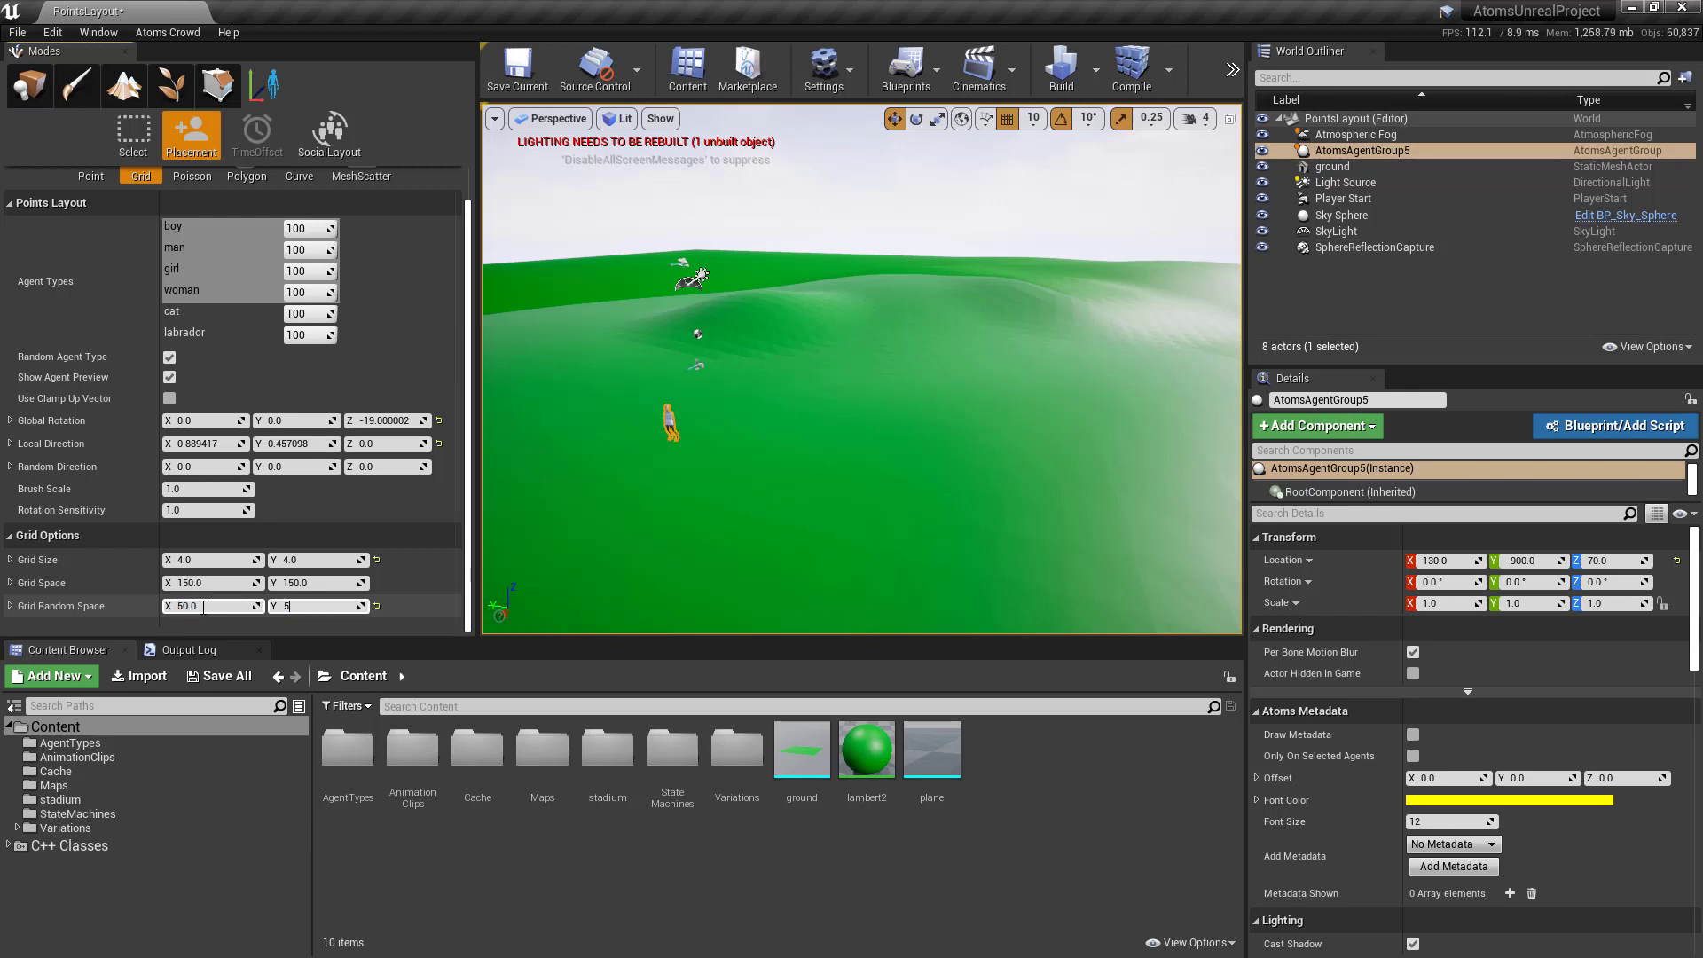
{"action": "key", "text": "Tab"}
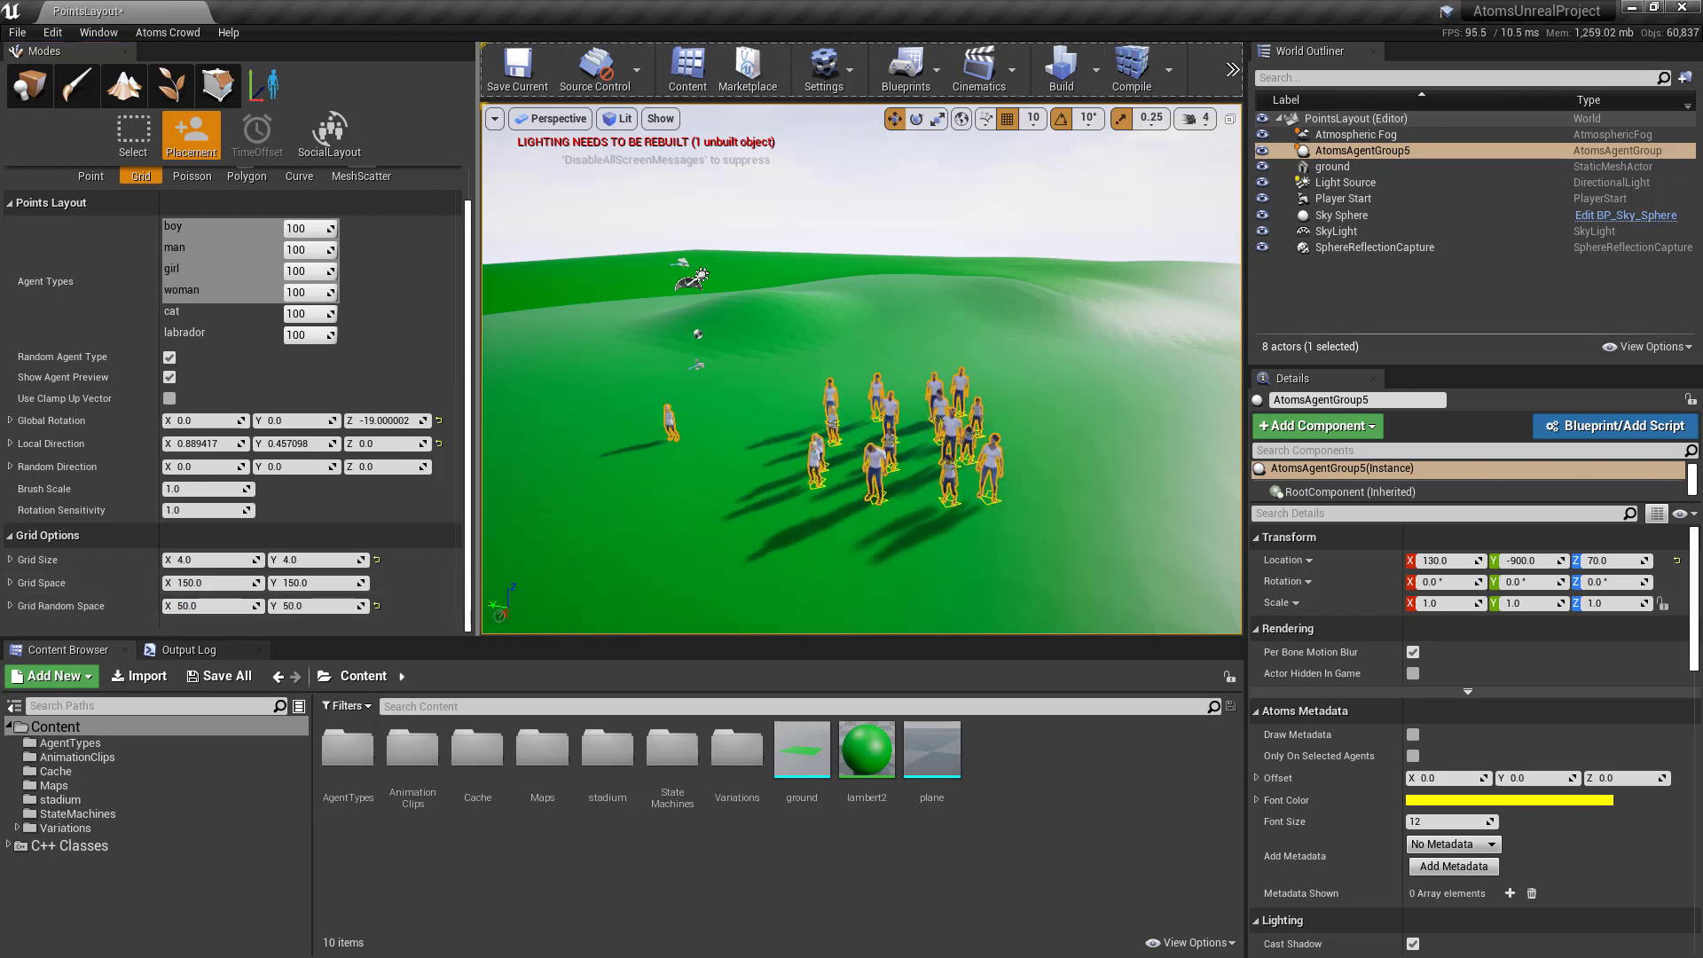
Rotate the grid to about -29 degrees around Z and place two grids of agents beside the single agent.
{"action": "left_click_drag", "start_coordinate": [884, 451], "coordinate": [915, 467], "text": "alt"}
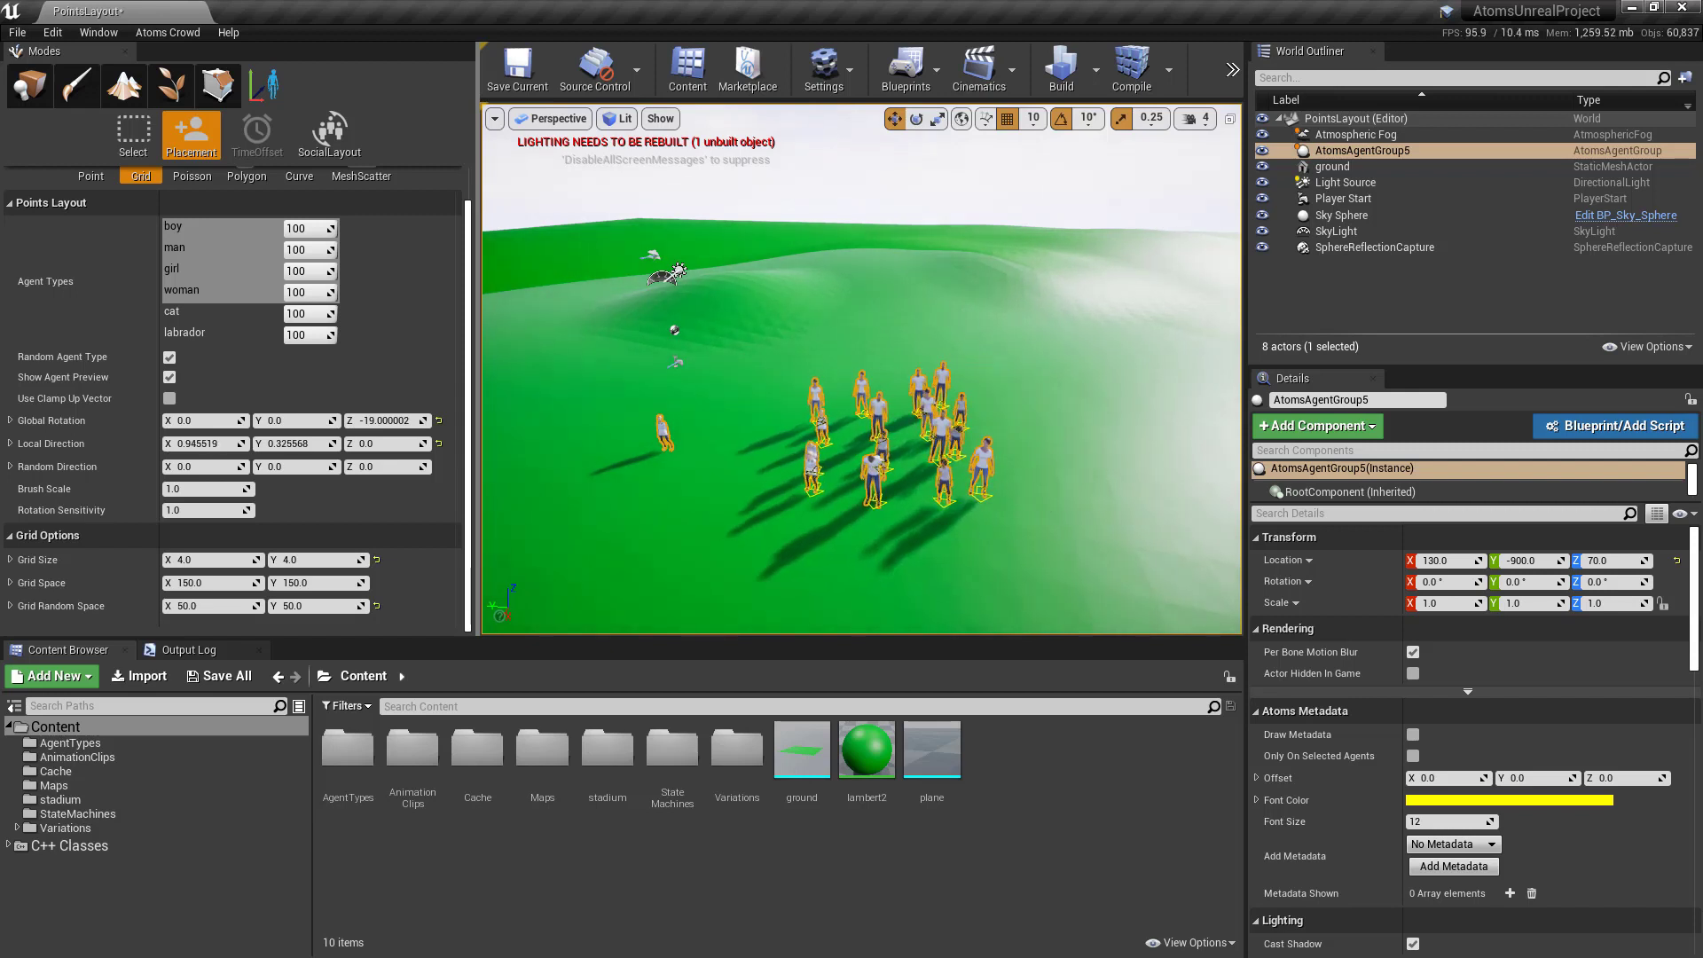
{"action": "left_click_drag", "start_coordinate": [889, 447], "coordinate": [911, 446], "text": "ctrl"}
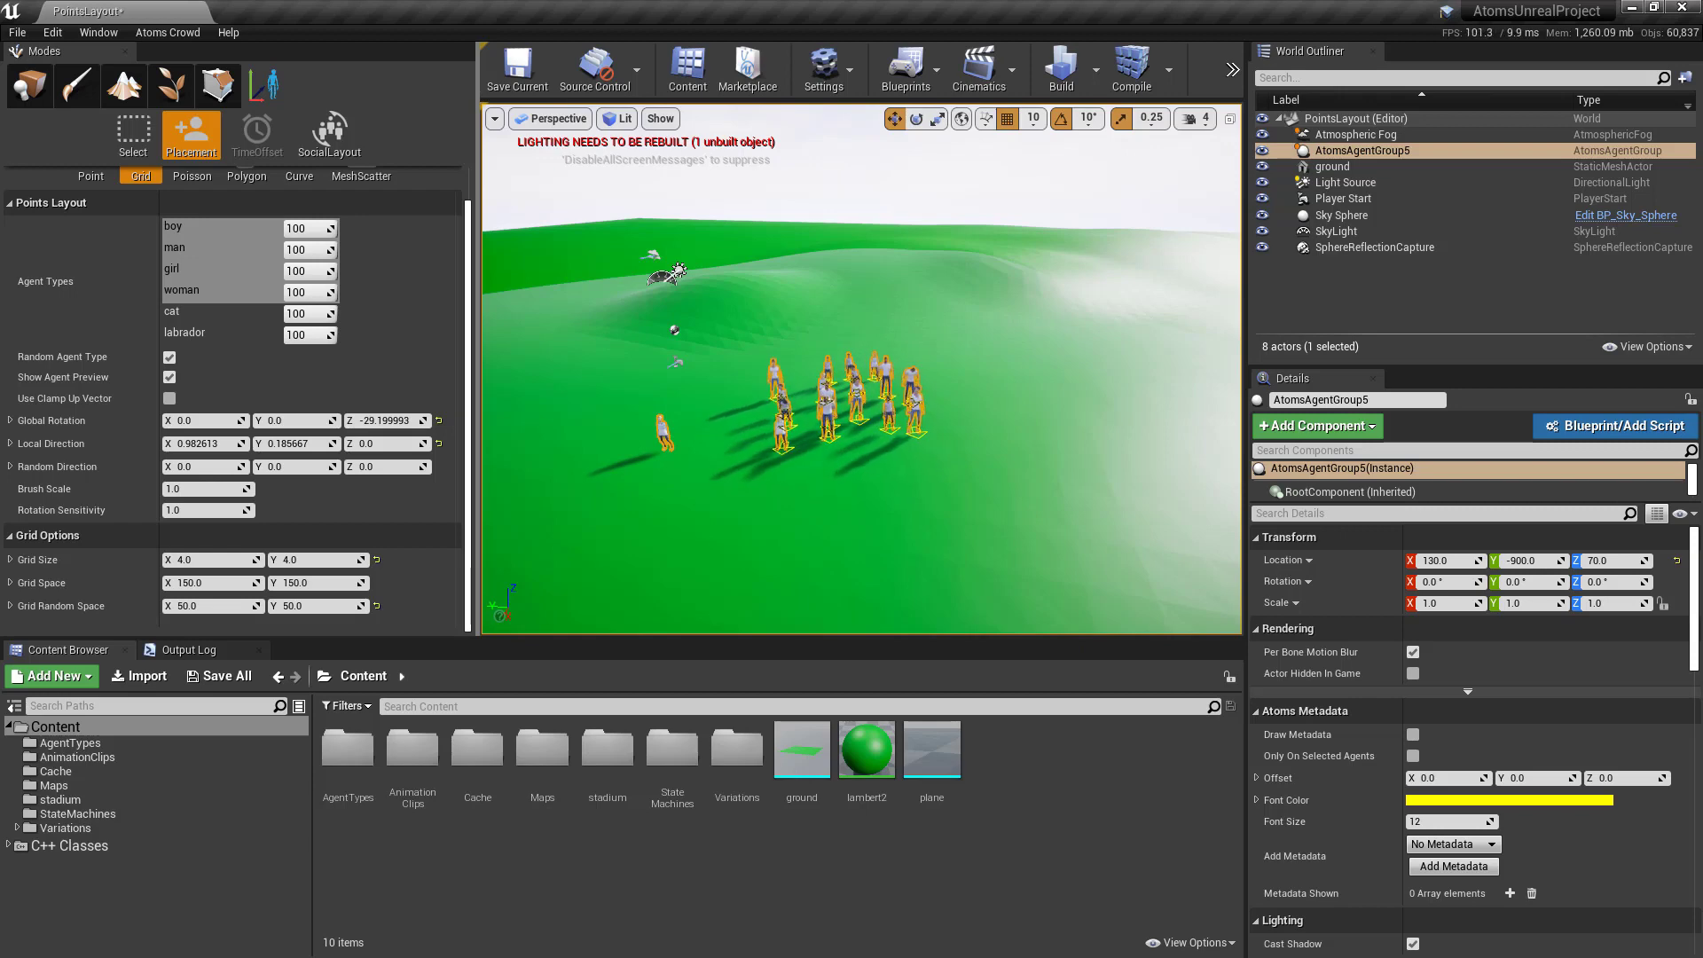
{"action": "left_click", "coordinate": [835, 402]}
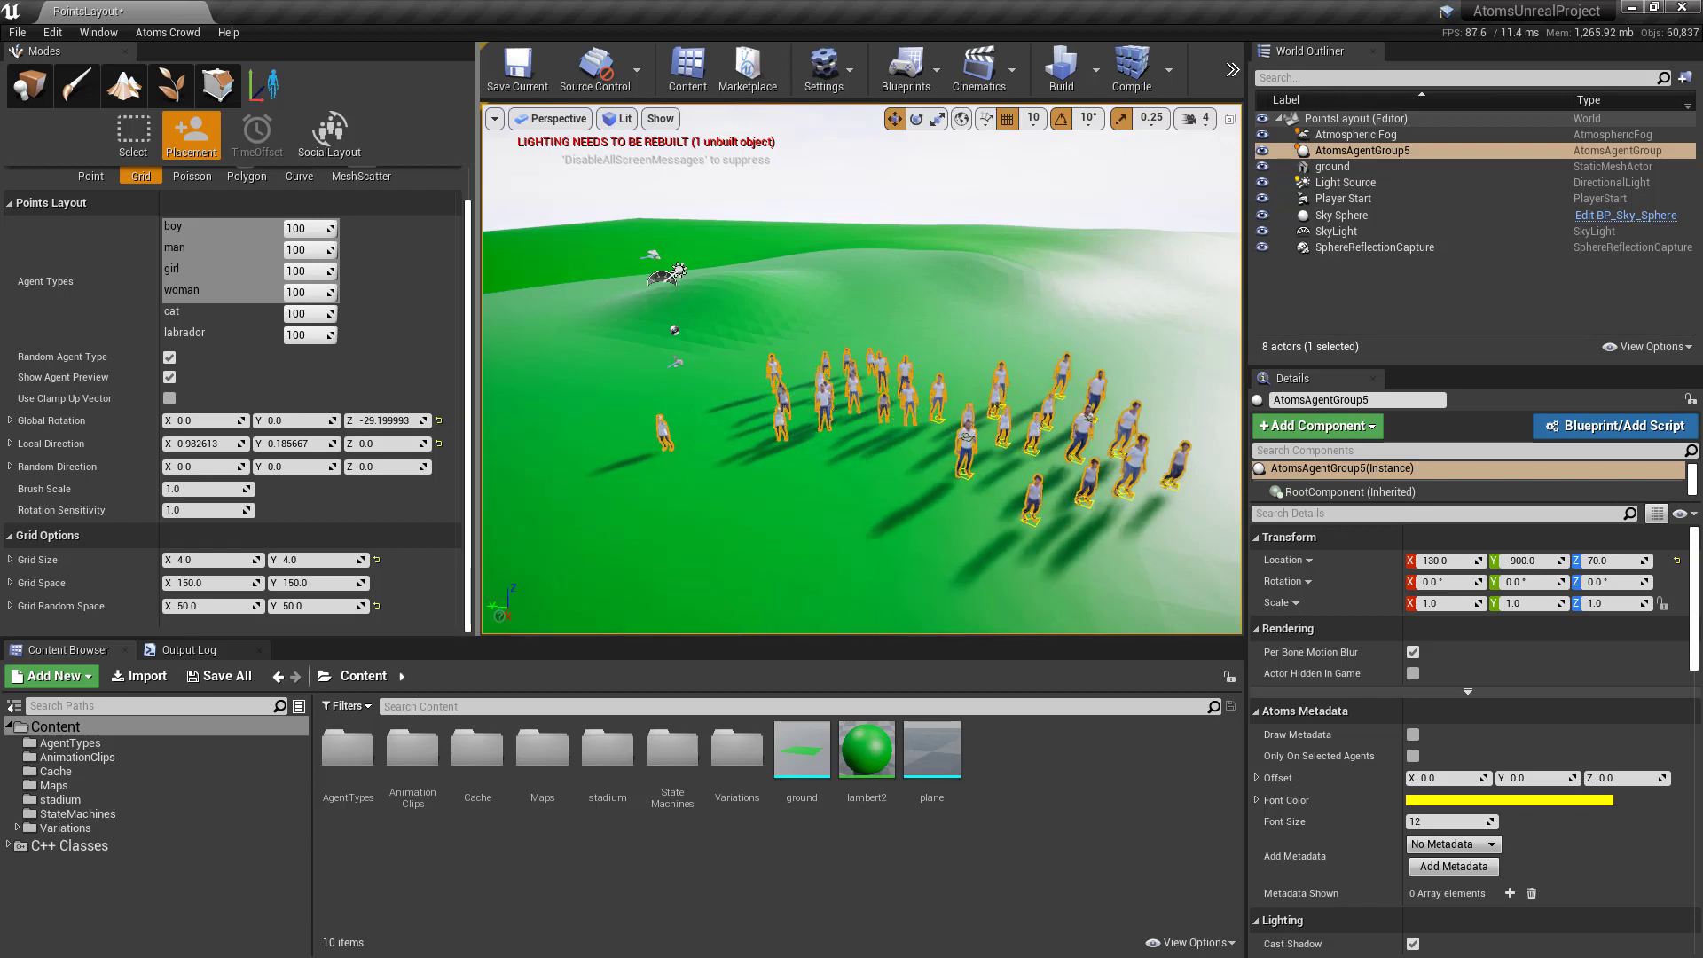
{"action": "left_click", "coordinate": [1075, 410]}
{"action": "scroll", "coordinate": [981, 440], "scroll_direction": "down", "scroll_amount": 1}
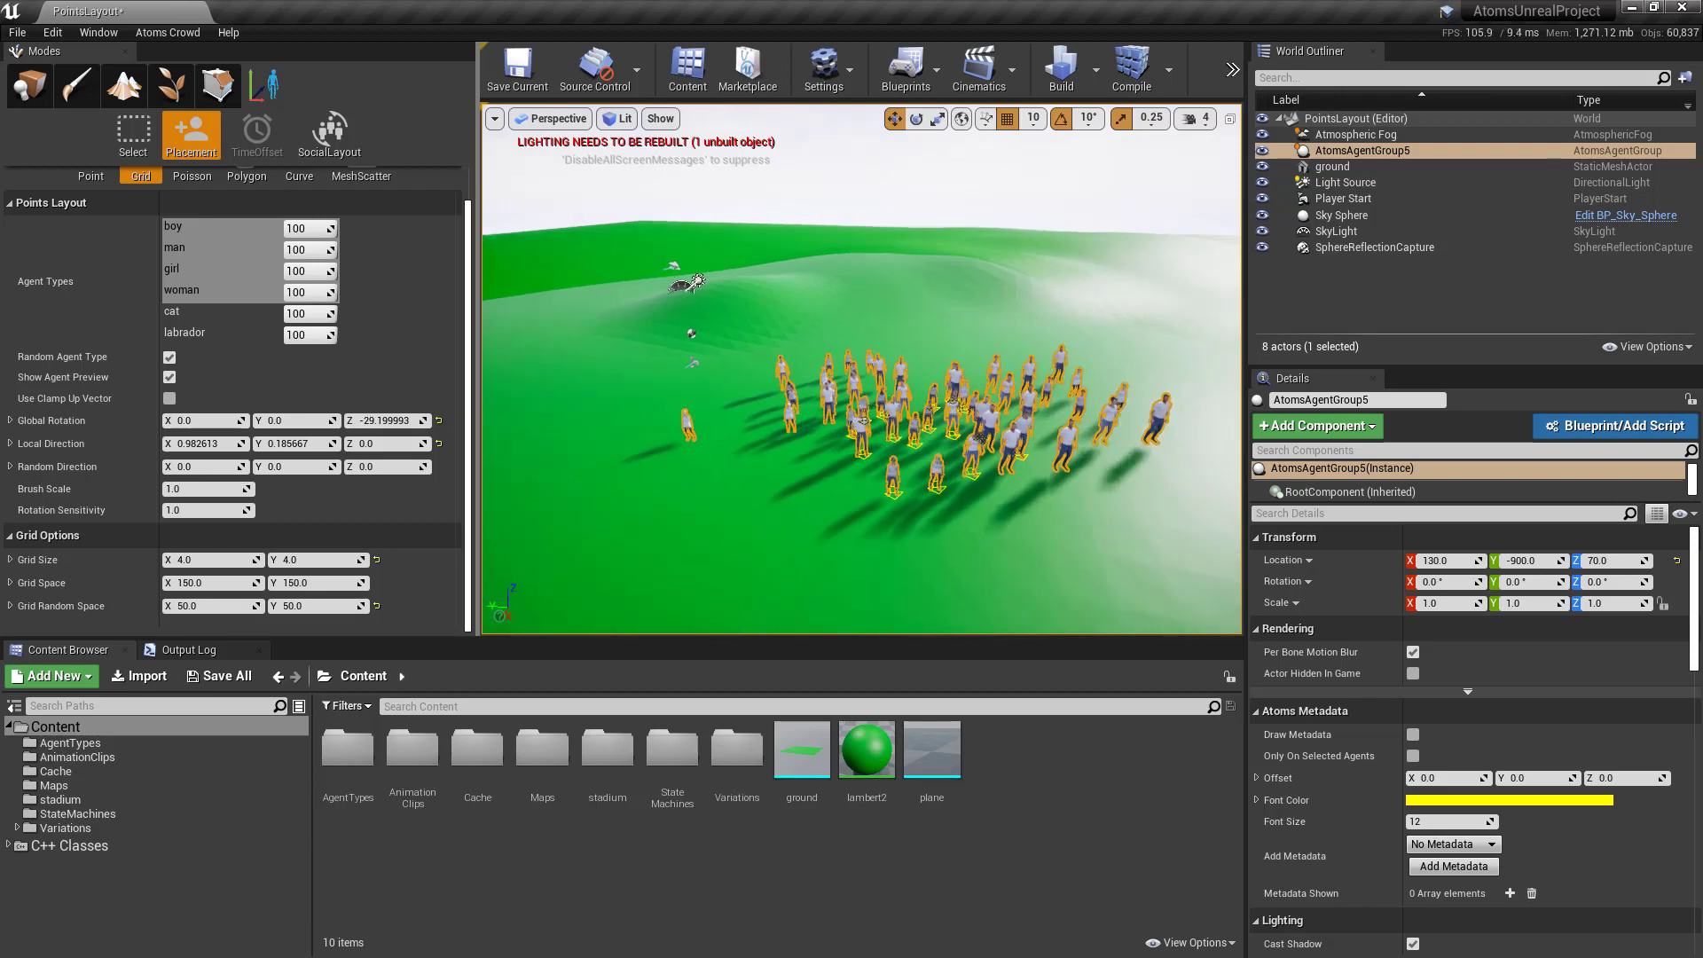
{"action": "scroll", "coordinate": [981, 439], "scroll_direction": "down", "scroll_amount": 3}
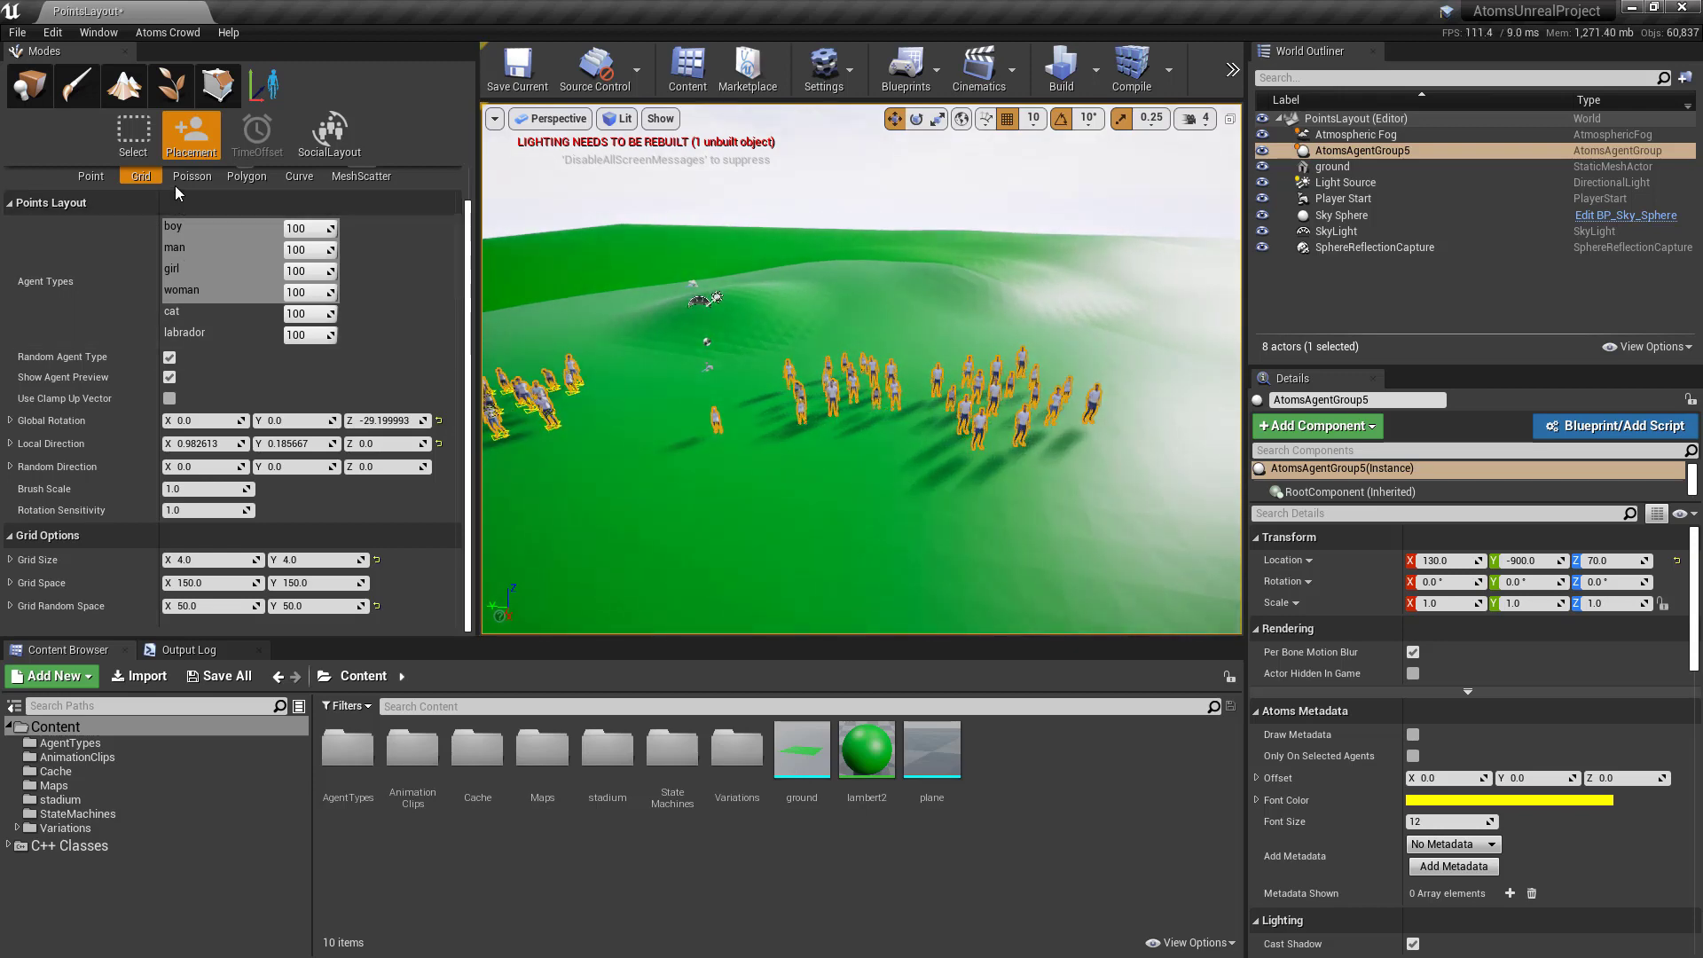
Switch to Poisson placement and keep its Poisson Mode on Circle.
{"action": "left_click", "coordinate": [189, 205]}
{"action": "scroll", "coordinate": [111, 360], "scroll_direction": "down", "scroll_amount": 2}
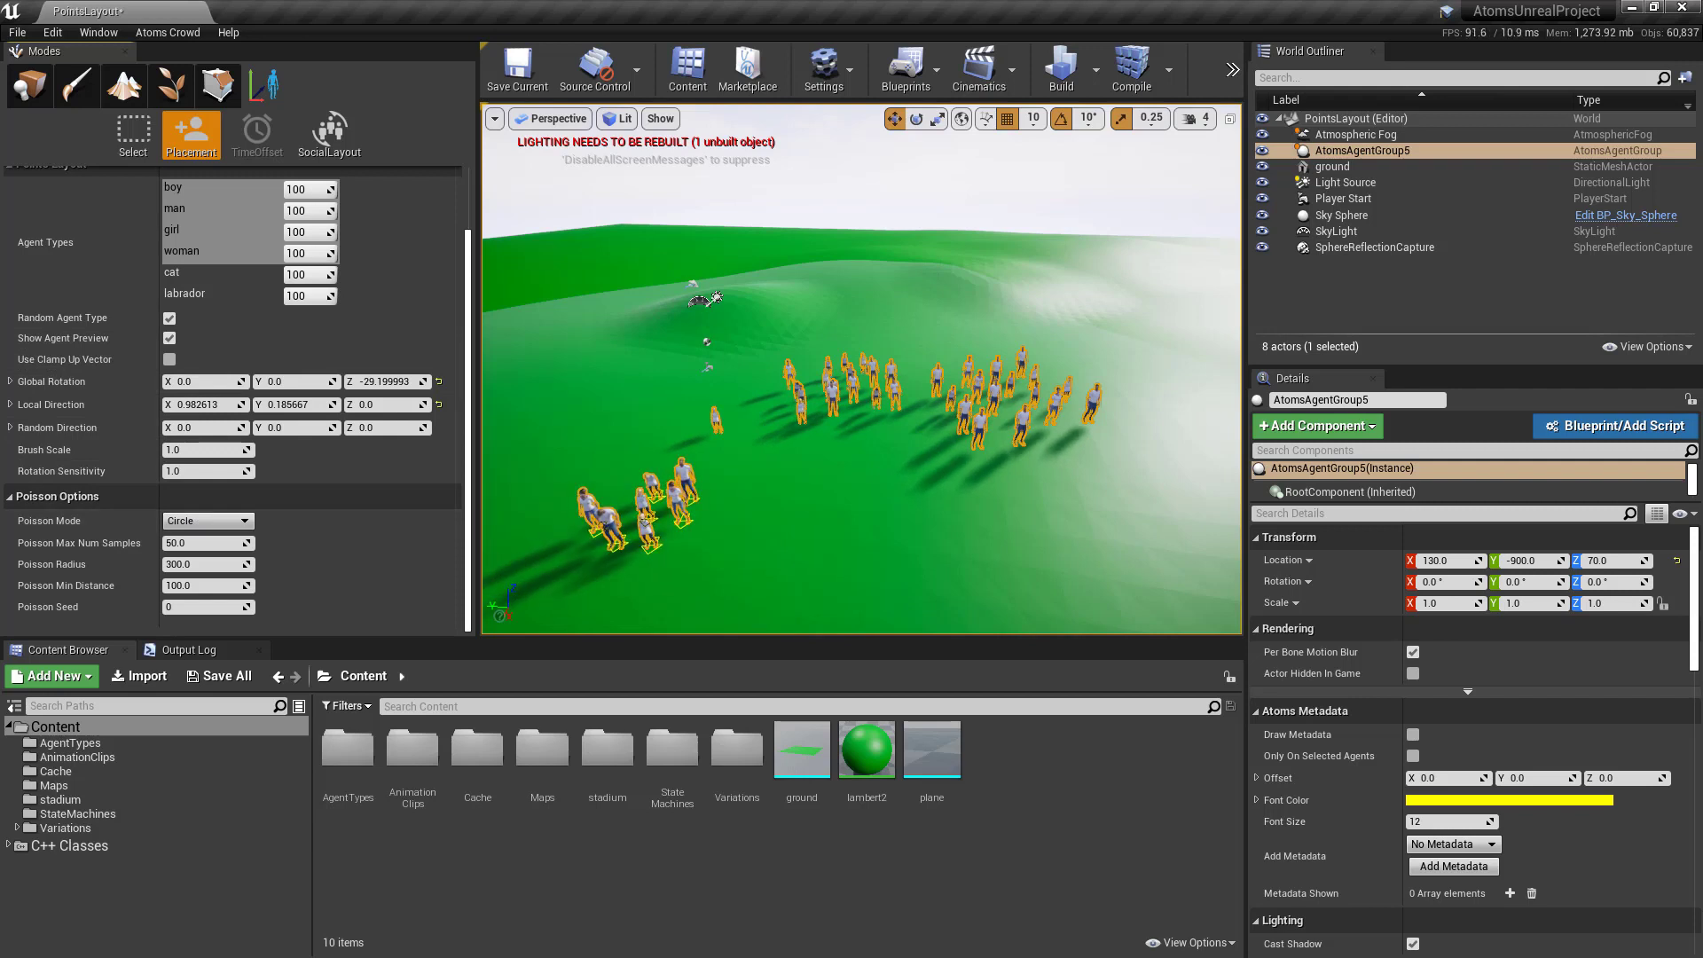
{"action": "left_click", "coordinate": [198, 520]}
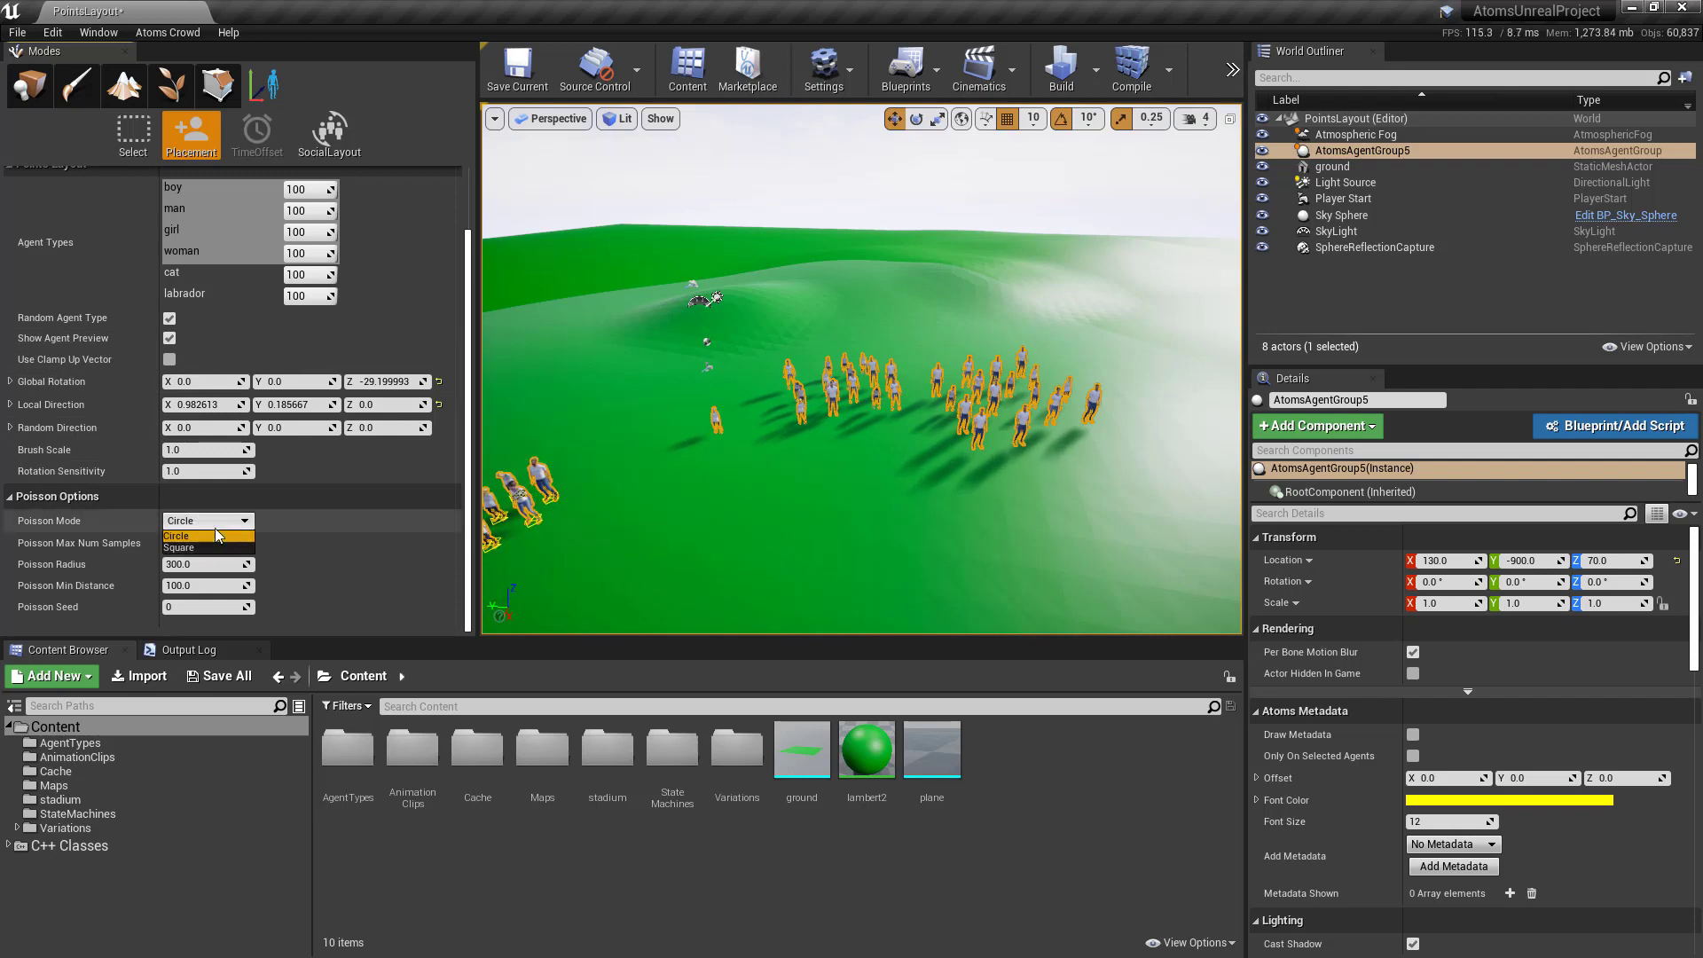
{"action": "left_click", "coordinate": [209, 523]}
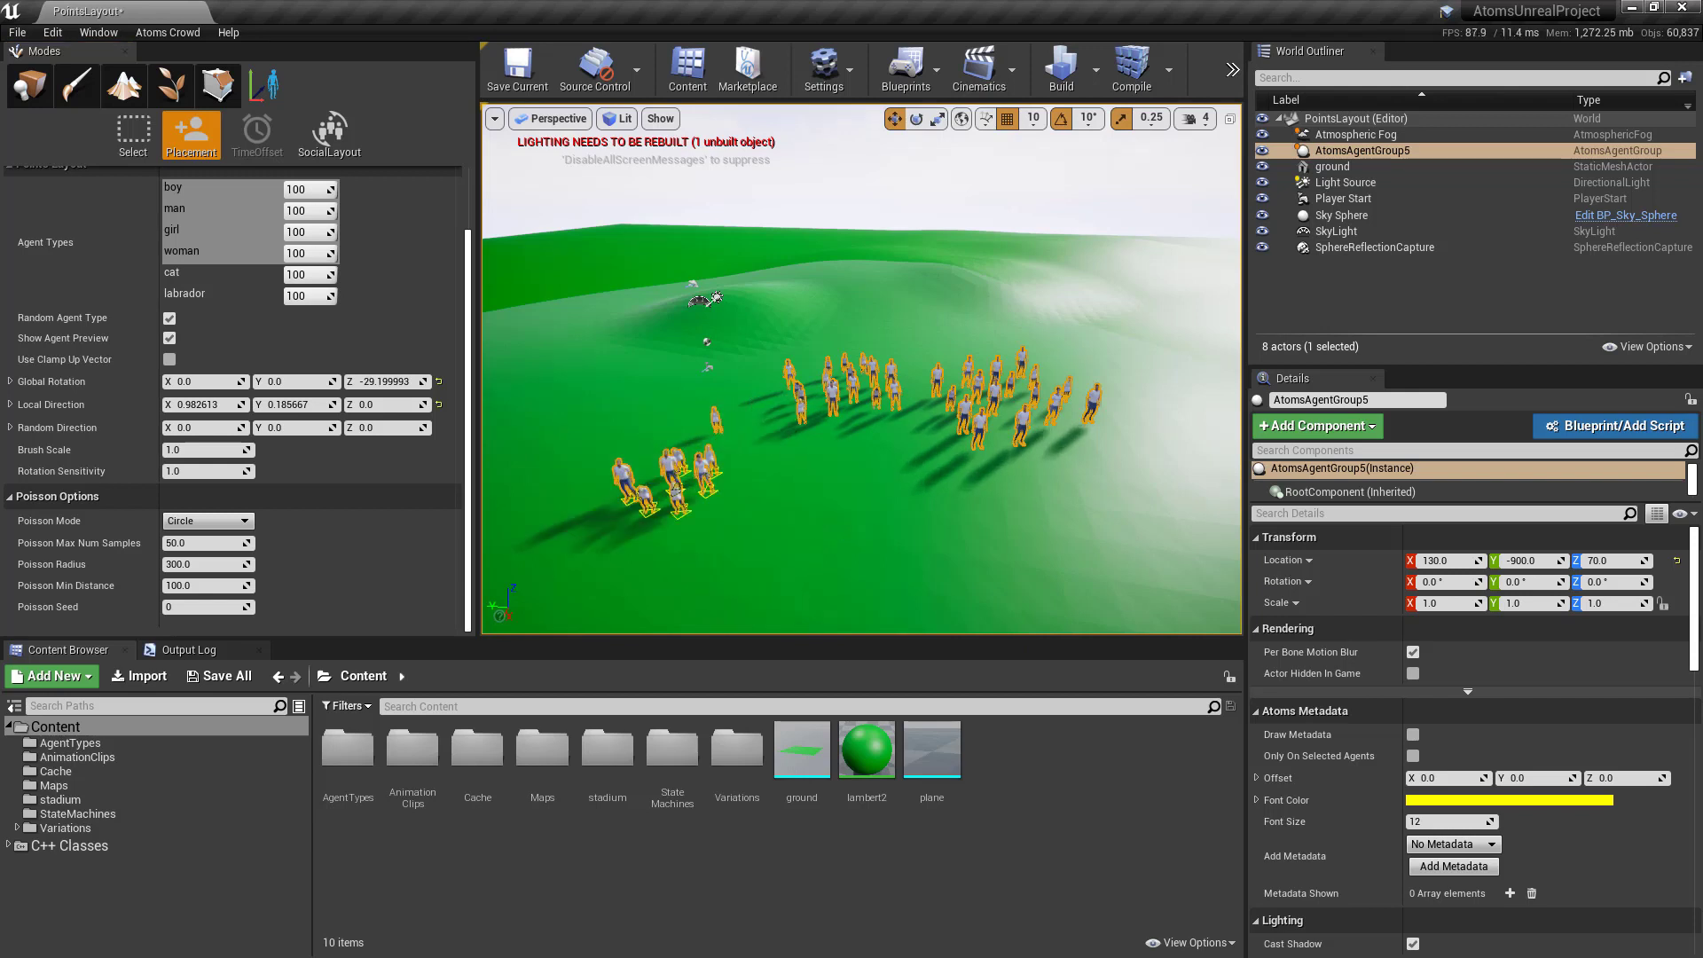
Set the Poisson Radius to 500 and place two agent clusters near the single agent, rotated to about -60 degrees around Z.
{"action": "left_click", "coordinate": [200, 543]}
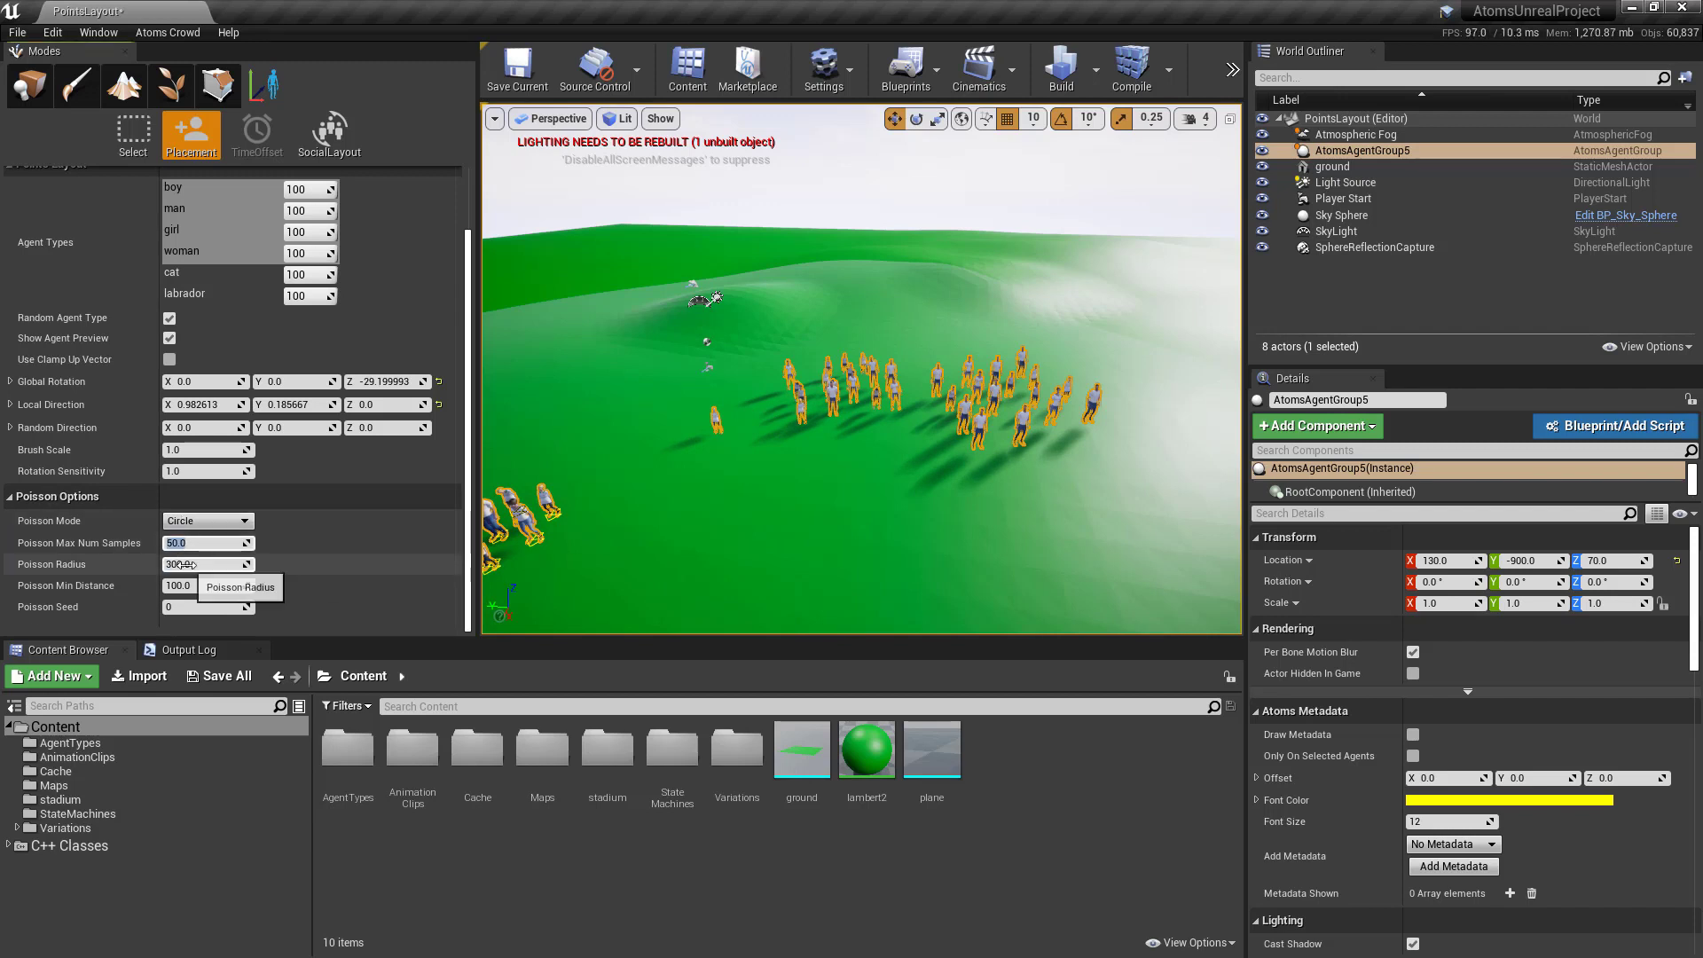
{"action": "left_click", "coordinate": [198, 564]}
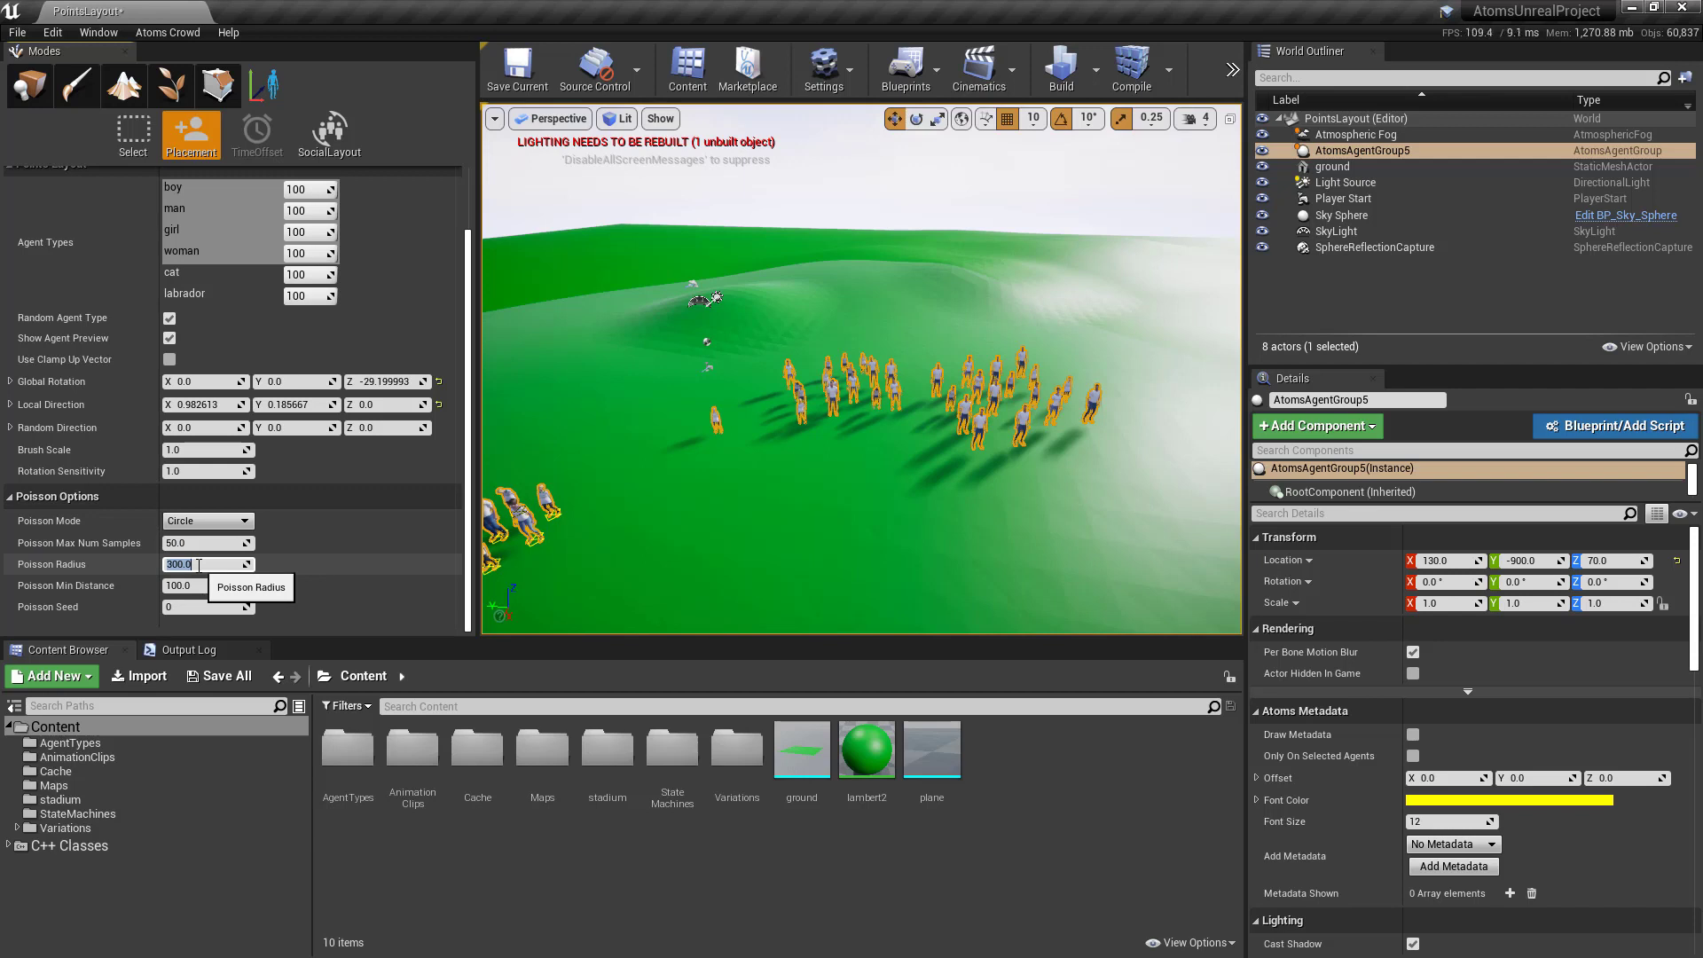
{"action": "type", "text": "500"}
{"action": "key", "text": "Return"}
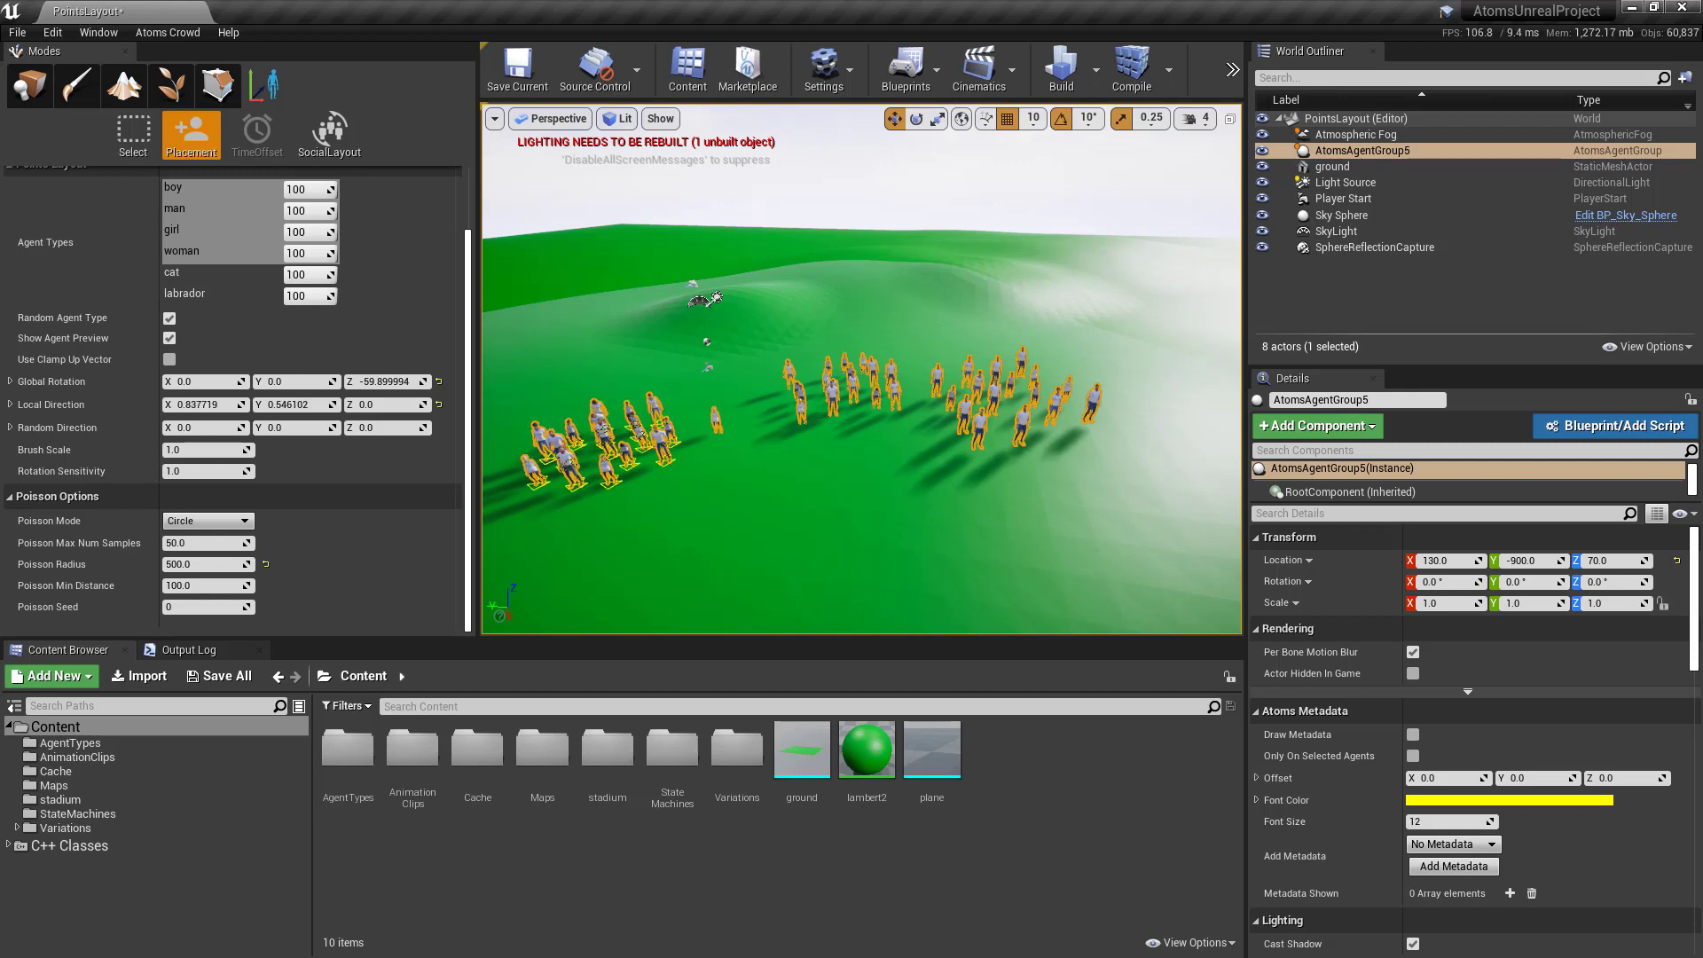
{"action": "left_click", "coordinate": [575, 424]}
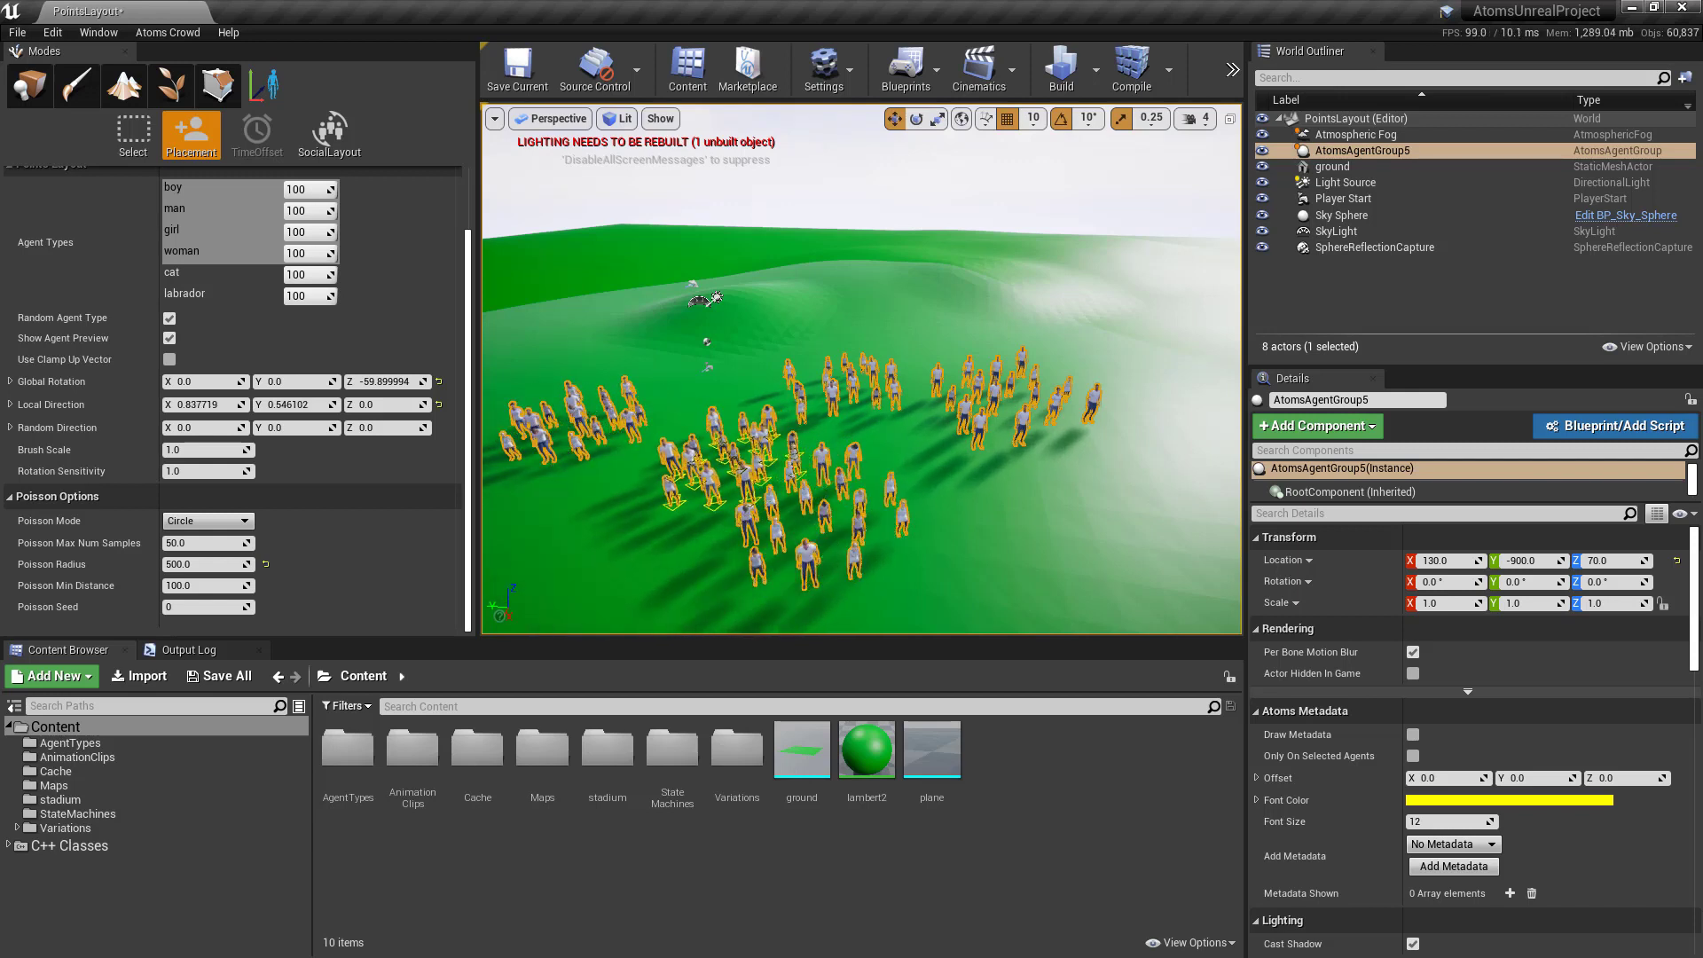
{"action": "scroll", "coordinate": [789, 497], "scroll_direction": "down", "scroll_amount": 4}
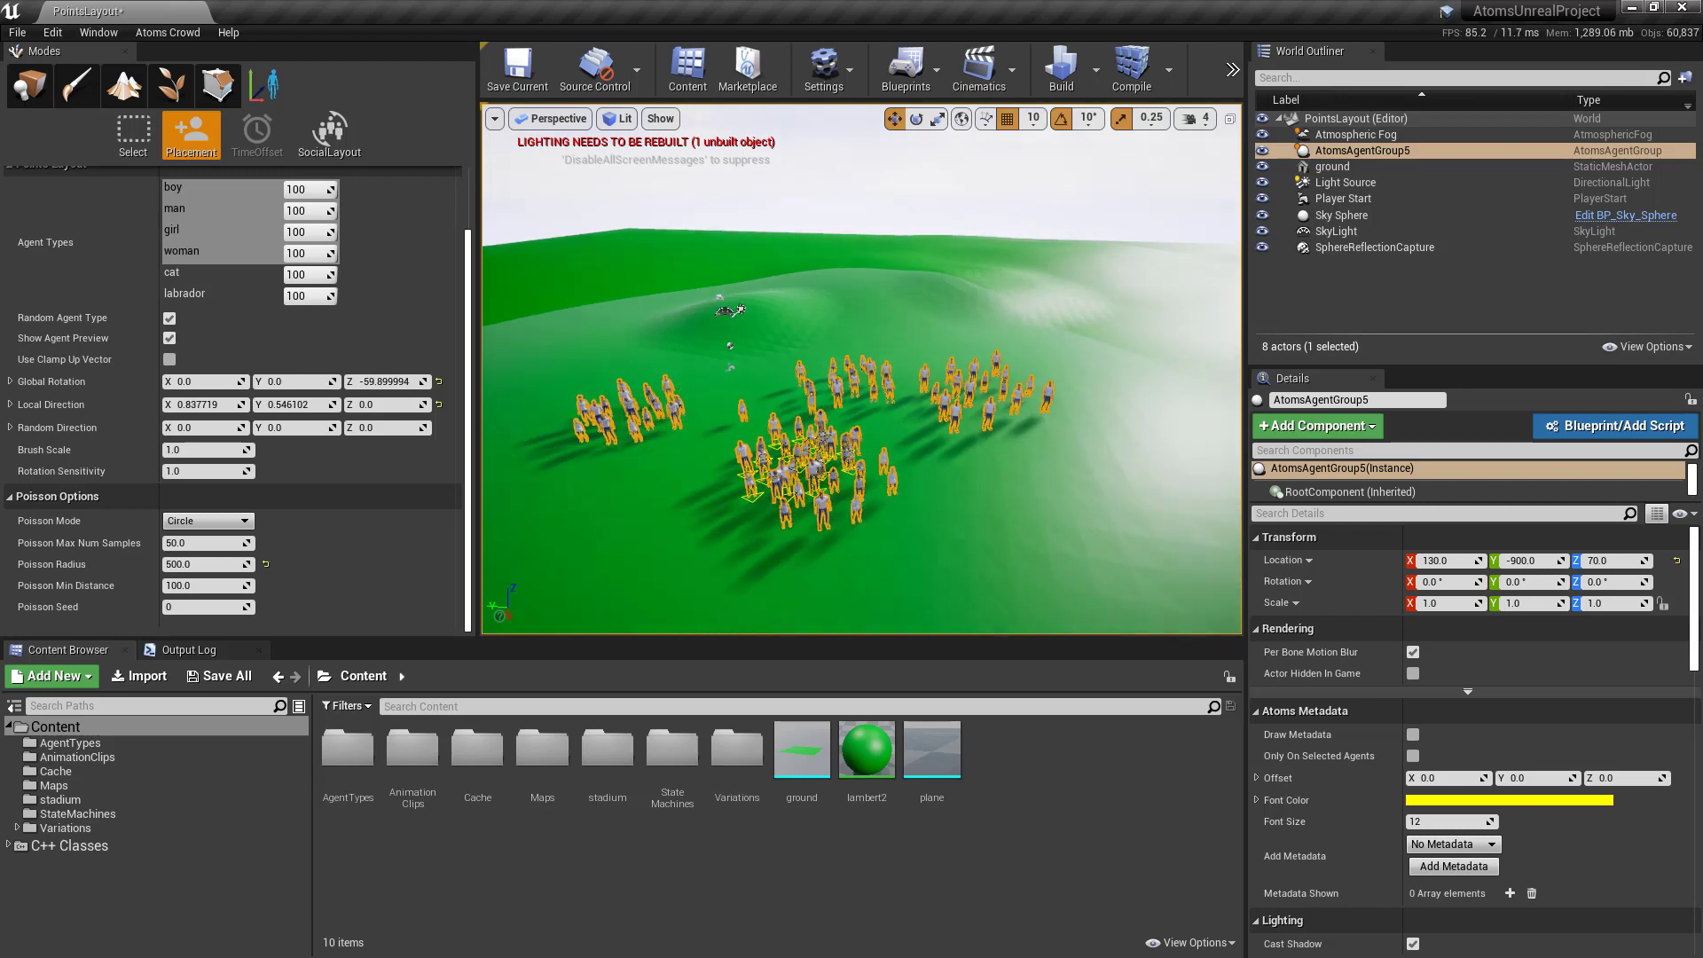
Switch to Polygon placement and bring up its Polygon Options.
{"action": "scroll", "coordinate": [413, 451], "scroll_direction": "up", "scroll_amount": 3}
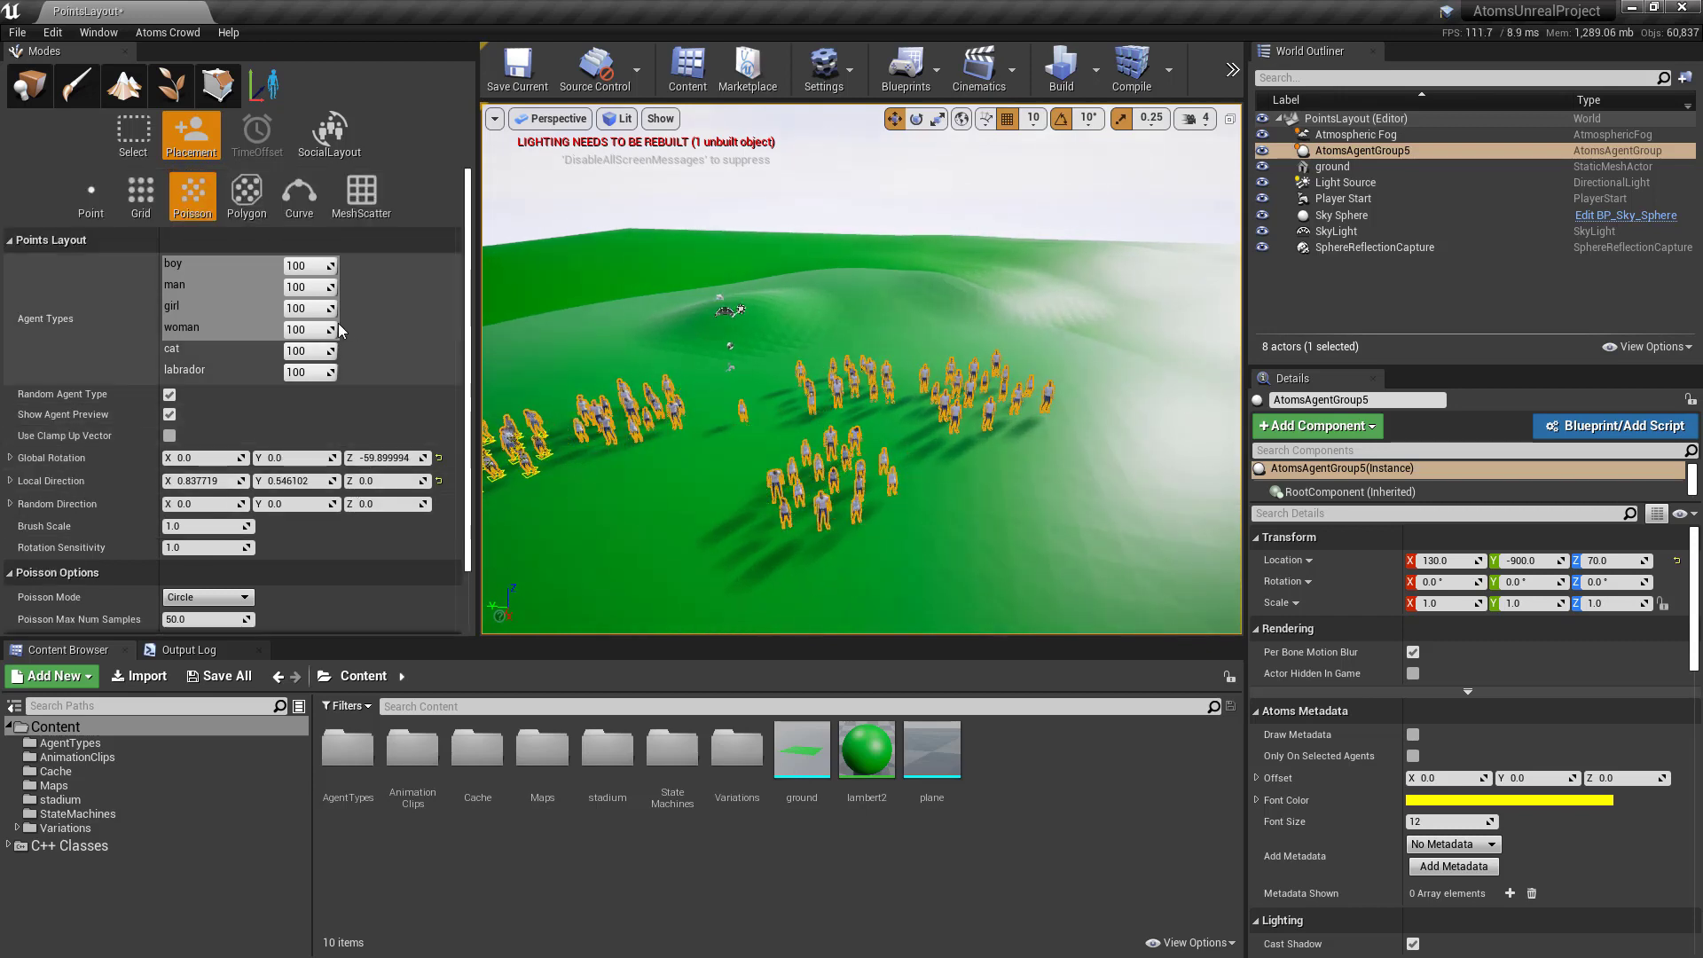
{"action": "left_click", "coordinate": [253, 198]}
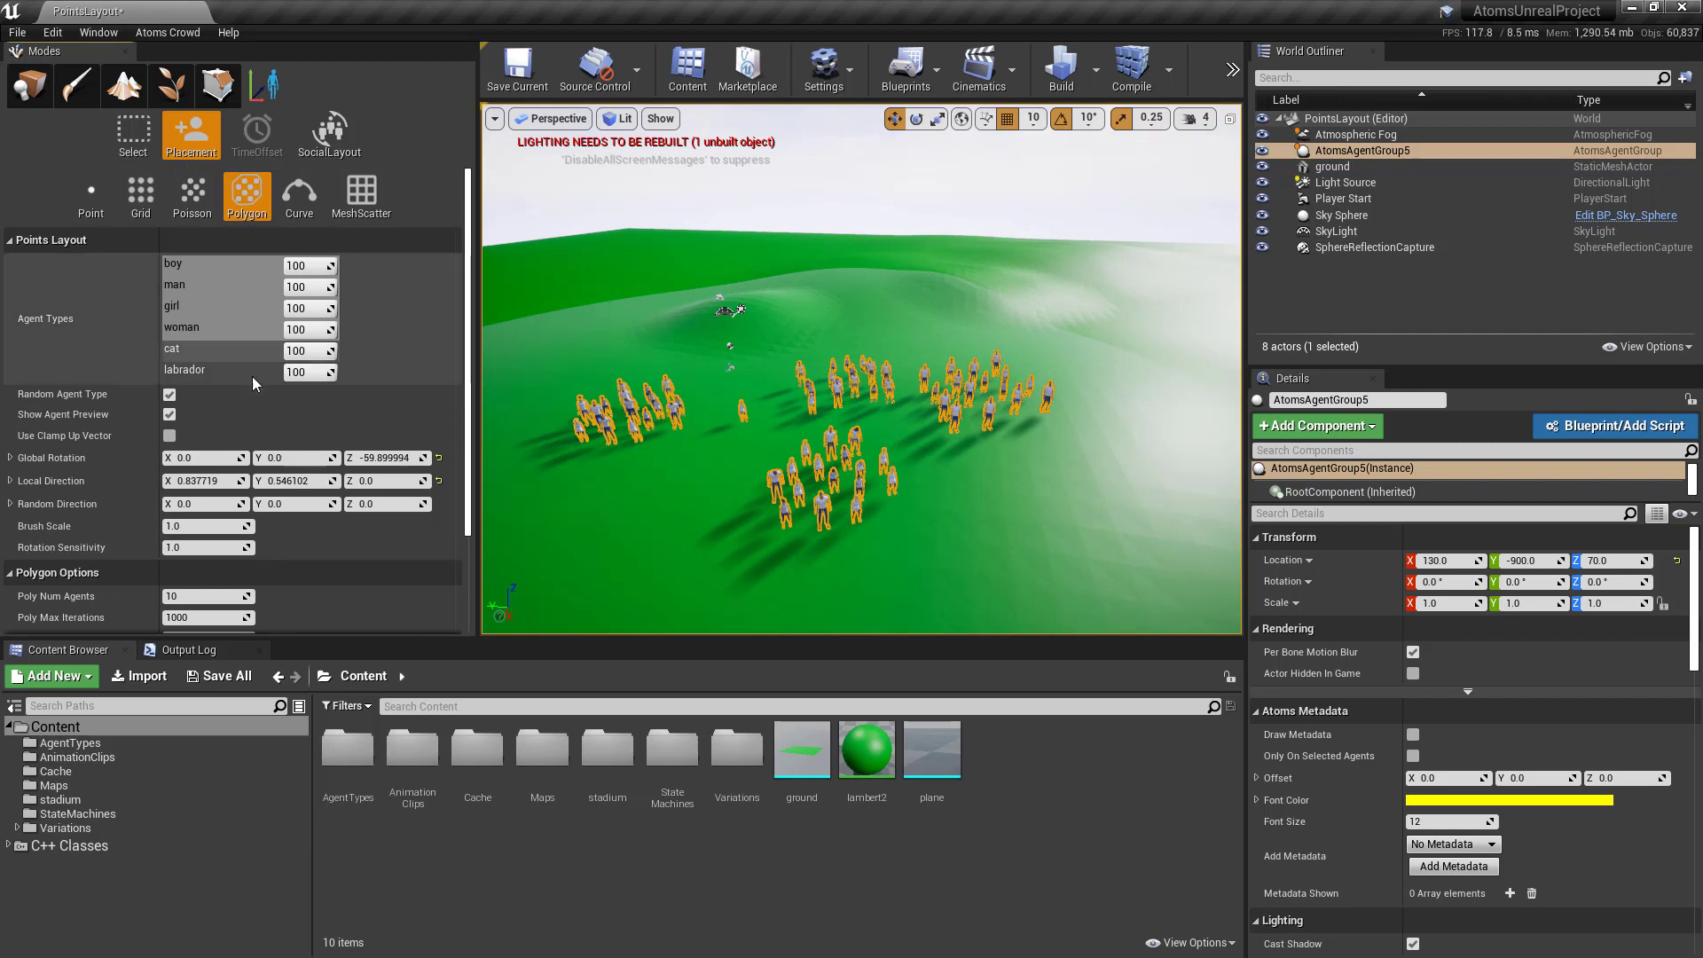
{"action": "scroll", "coordinate": [118, 431], "scroll_direction": "down", "scroll_amount": 3}
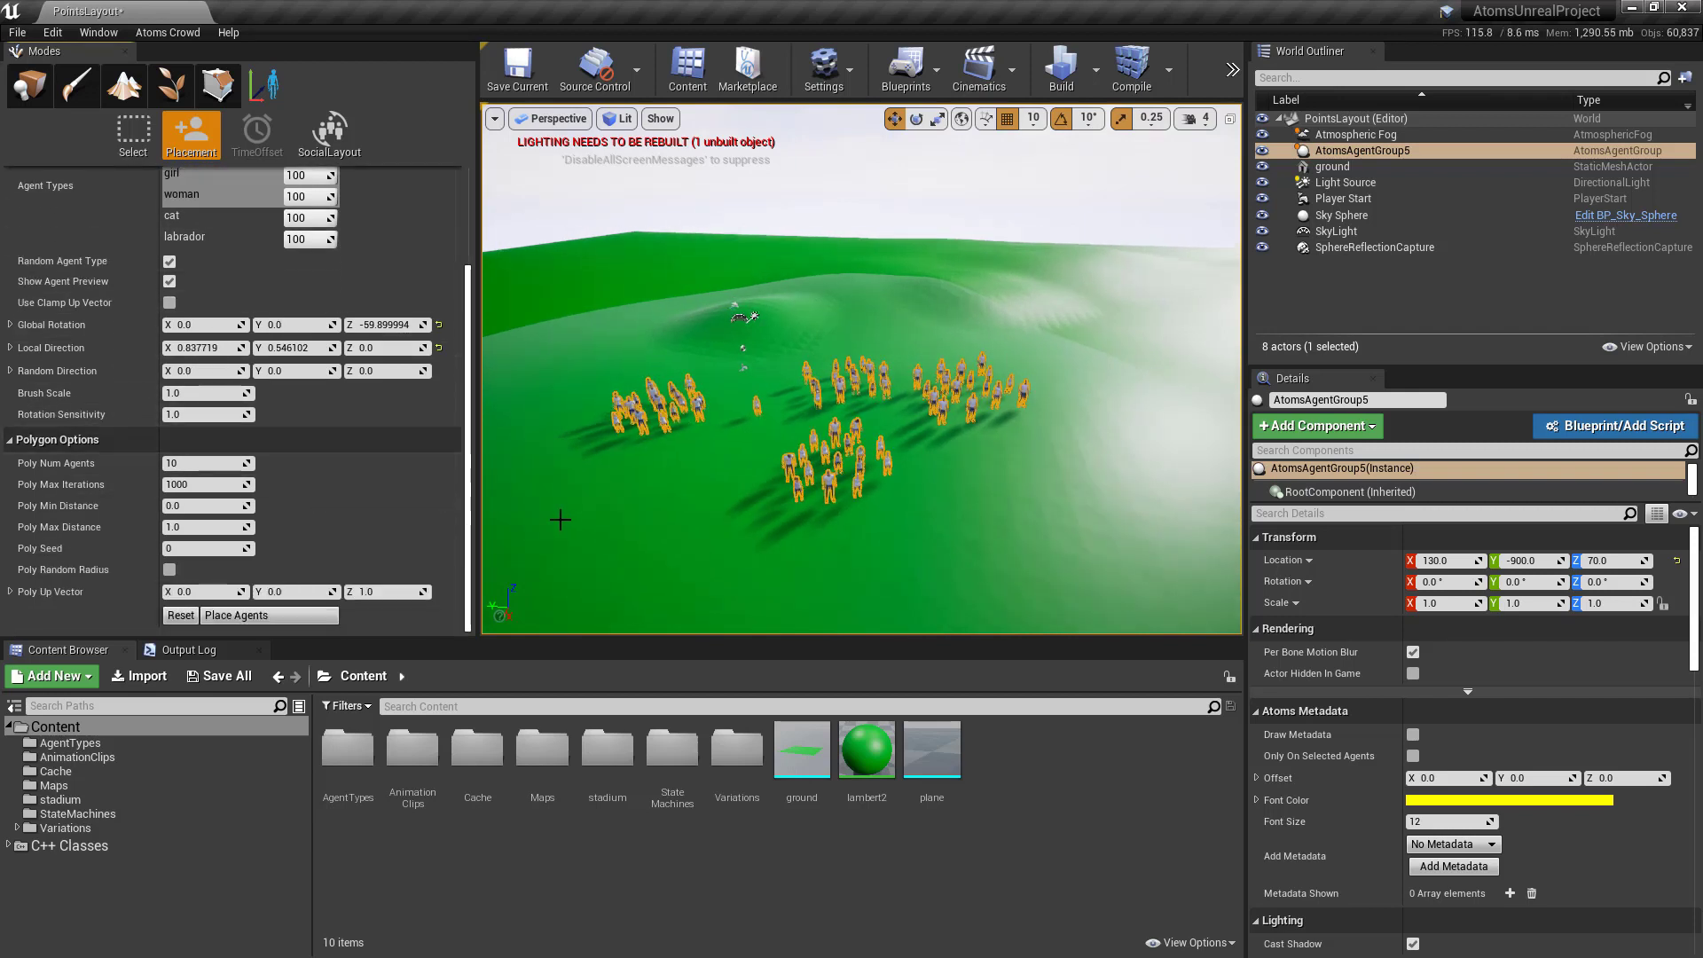
Outline a five-corner polygon on the open ground in front of the placed clusters.
{"action": "middle_click_drag", "start_coordinate": [626, 495], "coordinate": [644, 489]}
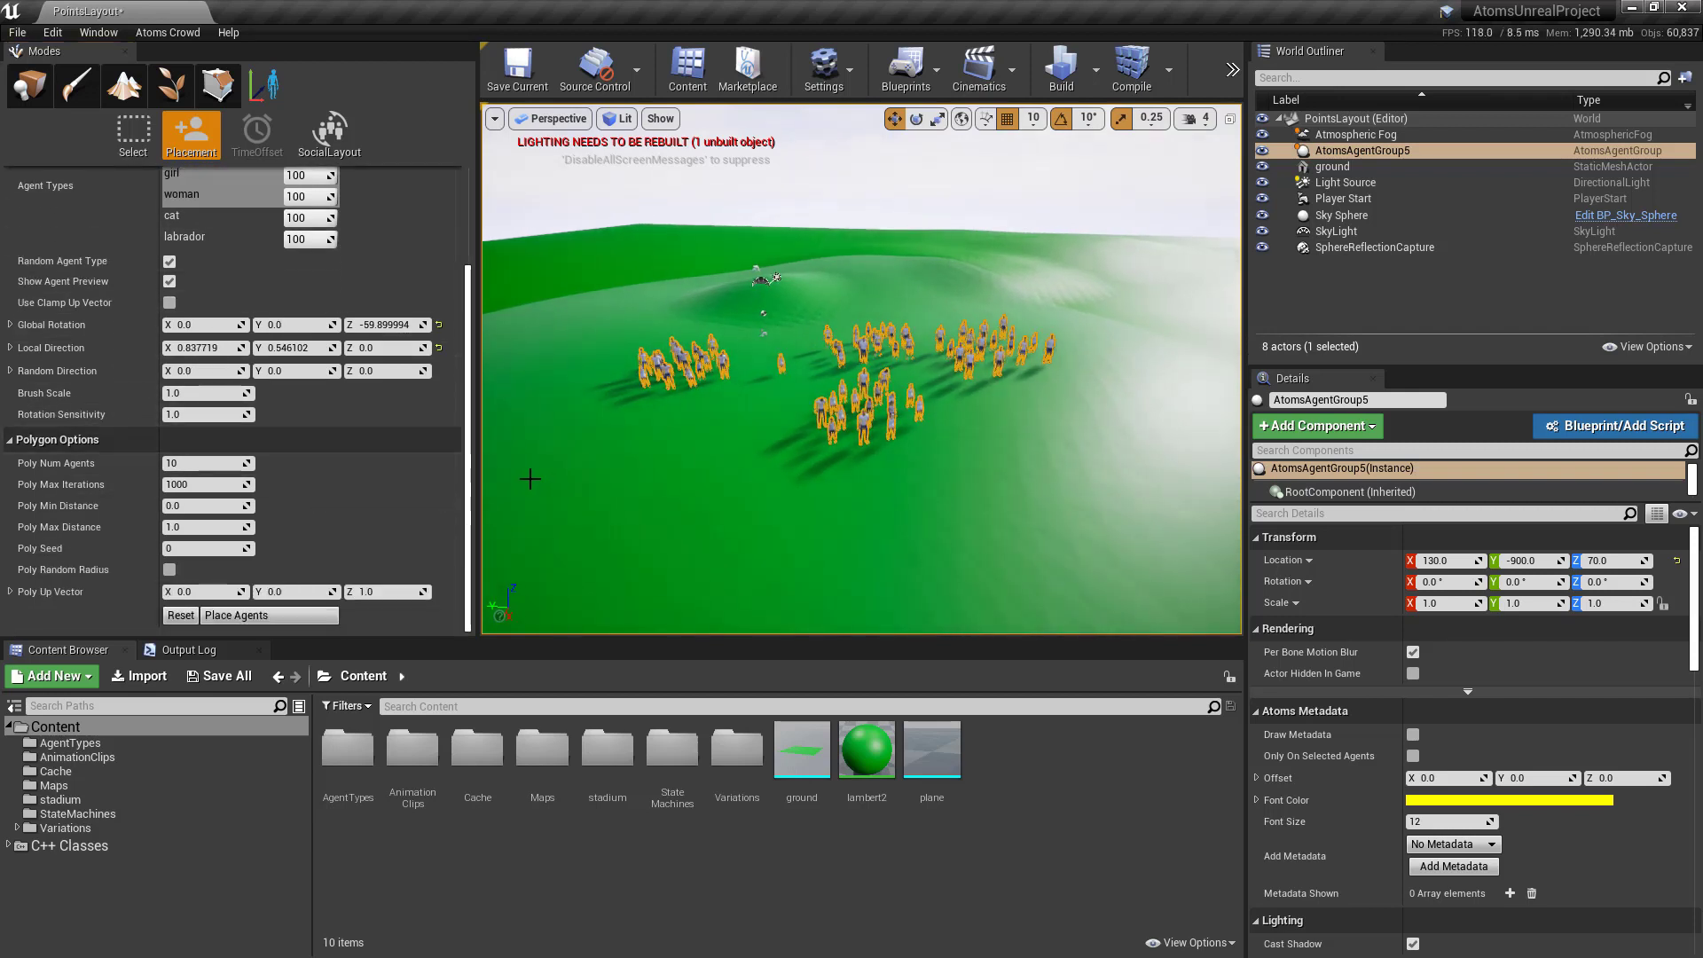
{"action": "left_click", "coordinate": [583, 429]}
{"action": "left_click", "coordinate": [723, 427]}
{"action": "left_click", "coordinate": [830, 521]}
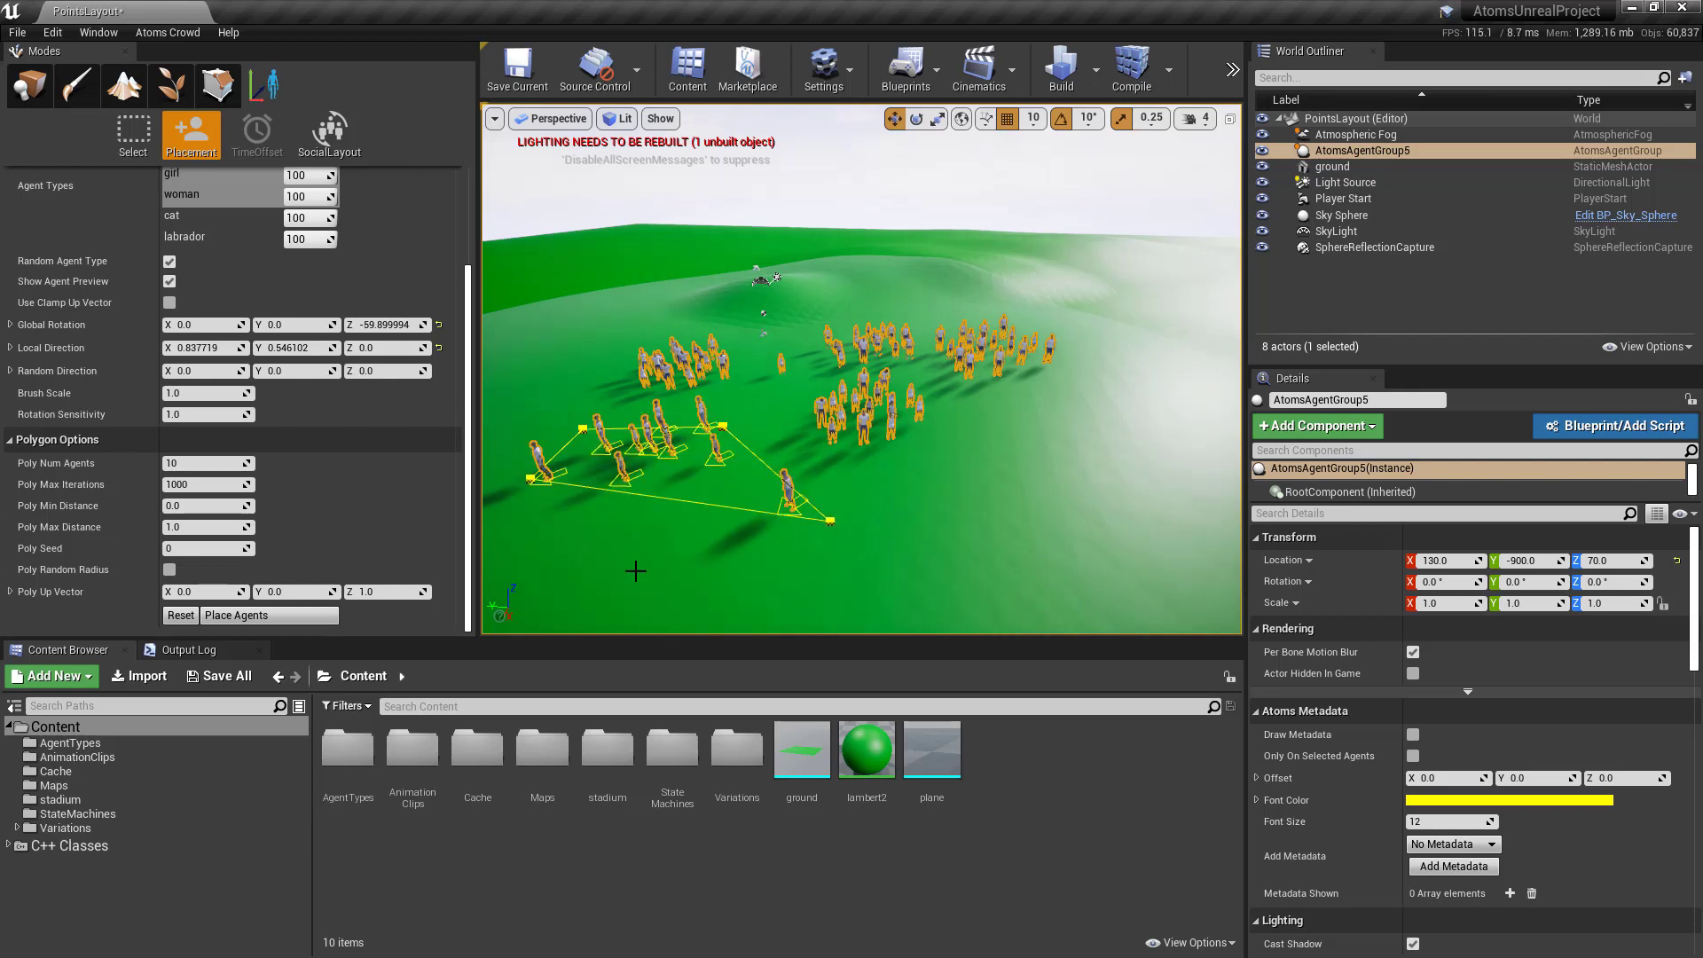
{"action": "left_click", "coordinate": [634, 571]}
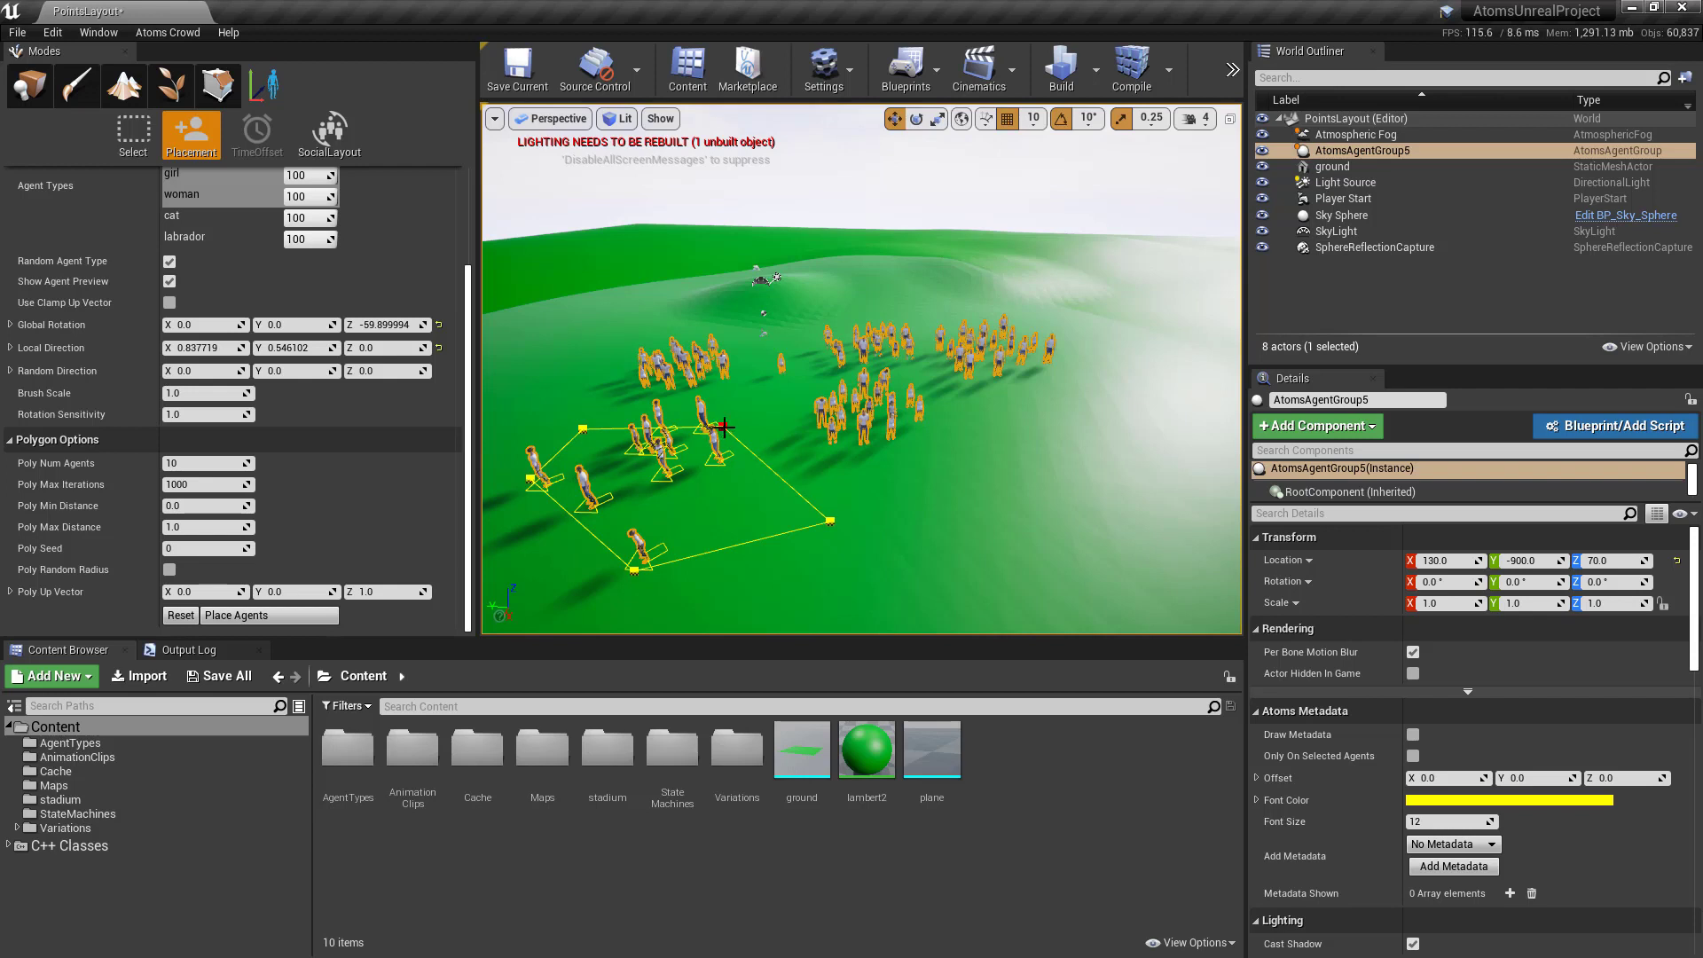
Reshape the polygon by moving three of its corners and adding a sixth corner on the near side.
{"action": "left_click_drag", "start_coordinate": [724, 427], "coordinate": [722, 401]}
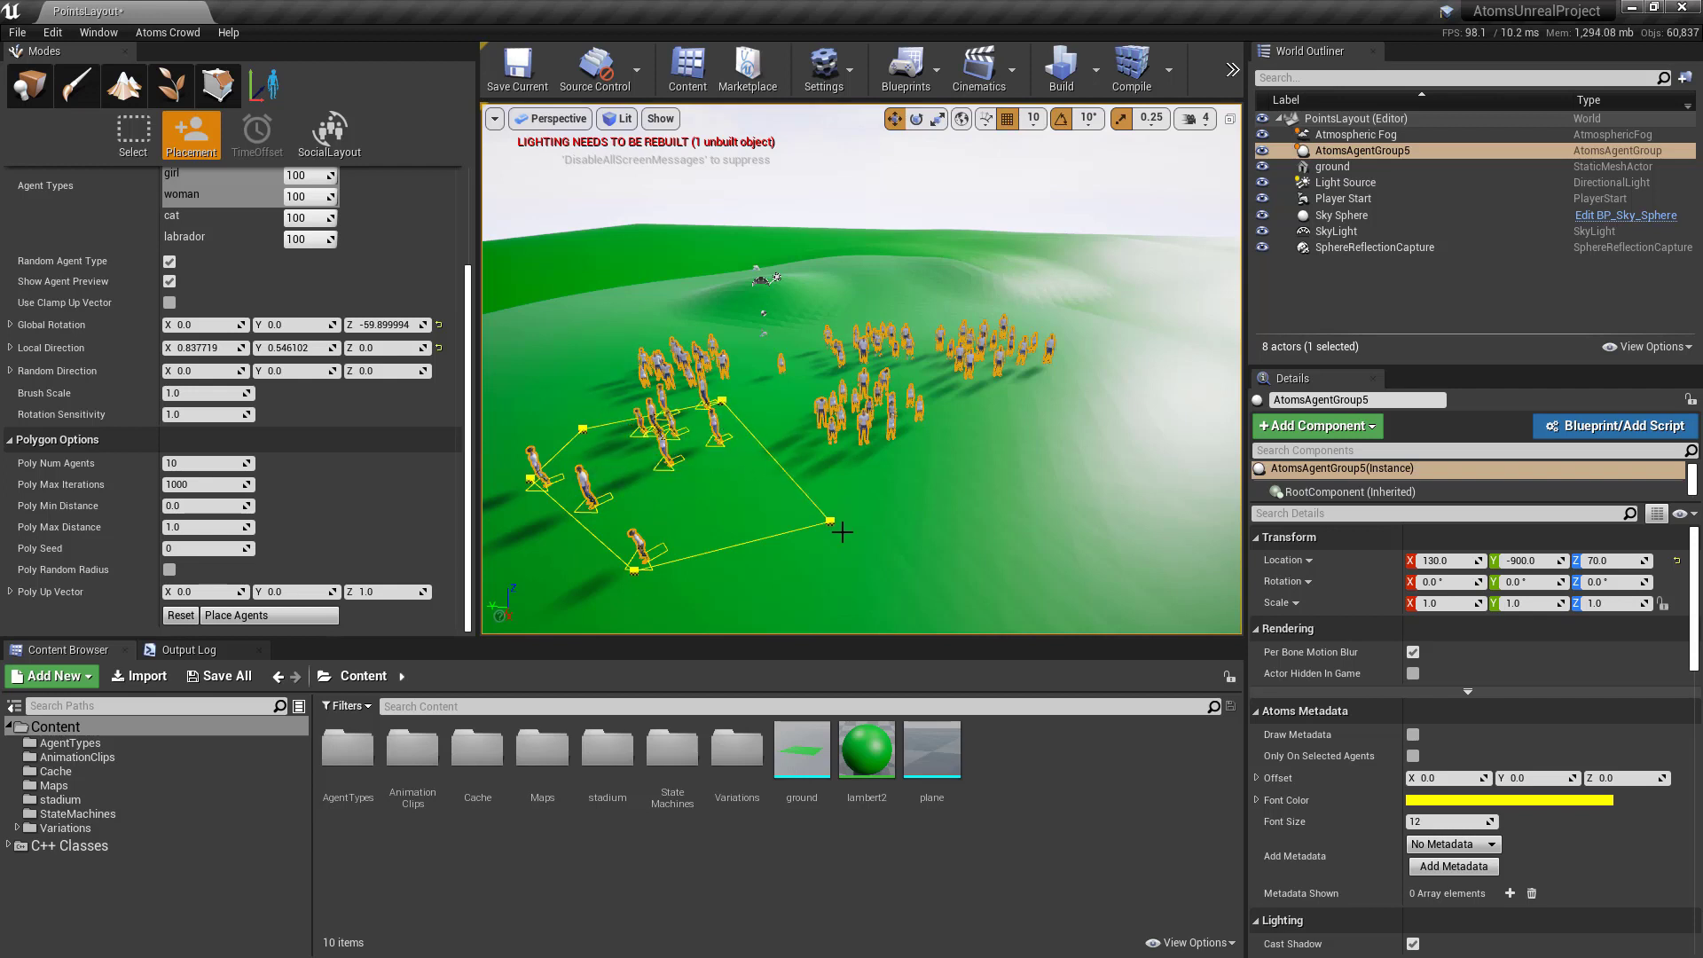
{"action": "left_click_drag", "start_coordinate": [829, 520], "coordinate": [829, 486]}
{"action": "left_click_drag", "start_coordinate": [635, 571], "coordinate": [699, 572]}
{"action": "left_click", "coordinate": [559, 559]}
{"action": "left_click_drag", "start_coordinate": [558, 559], "coordinate": [575, 540]}
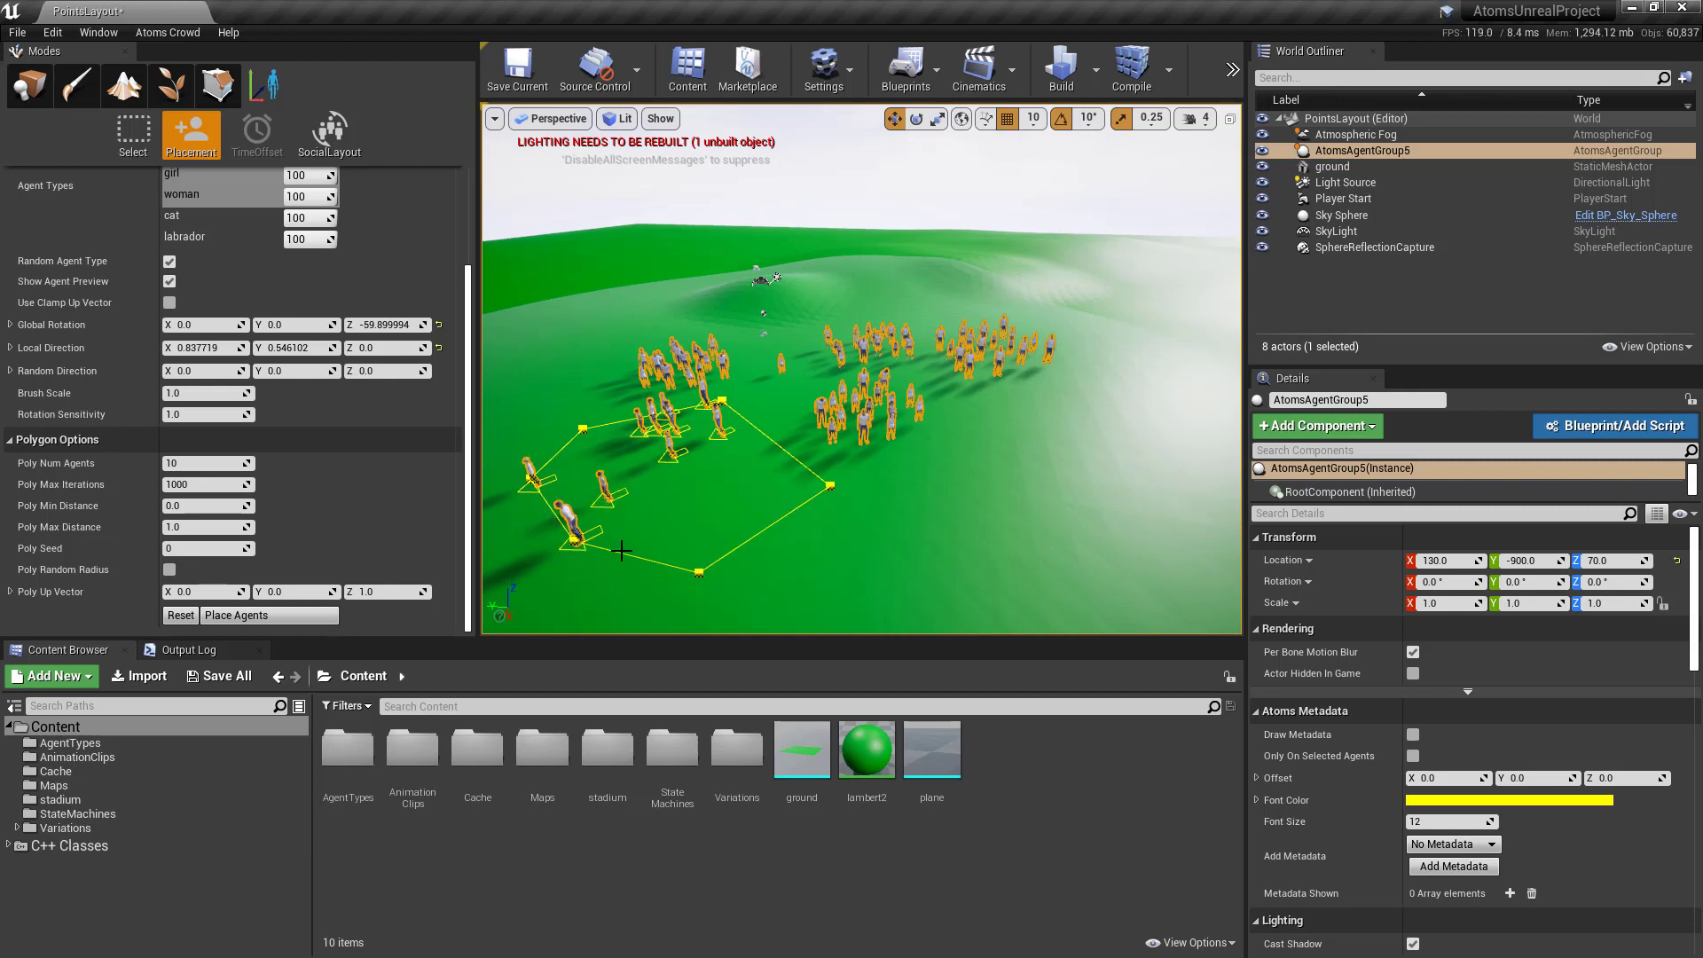
Turn the polygon's agents to a local direction of about 0.80, -0.60 and set Poly Num Agents to 20.
{"action": "left_click_drag", "start_coordinate": [717, 509], "coordinate": [670, 414], "text": "ctrl"}
{"action": "left_click_drag", "start_coordinate": [923, 516], "coordinate": [972, 511], "text": "ctrl"}
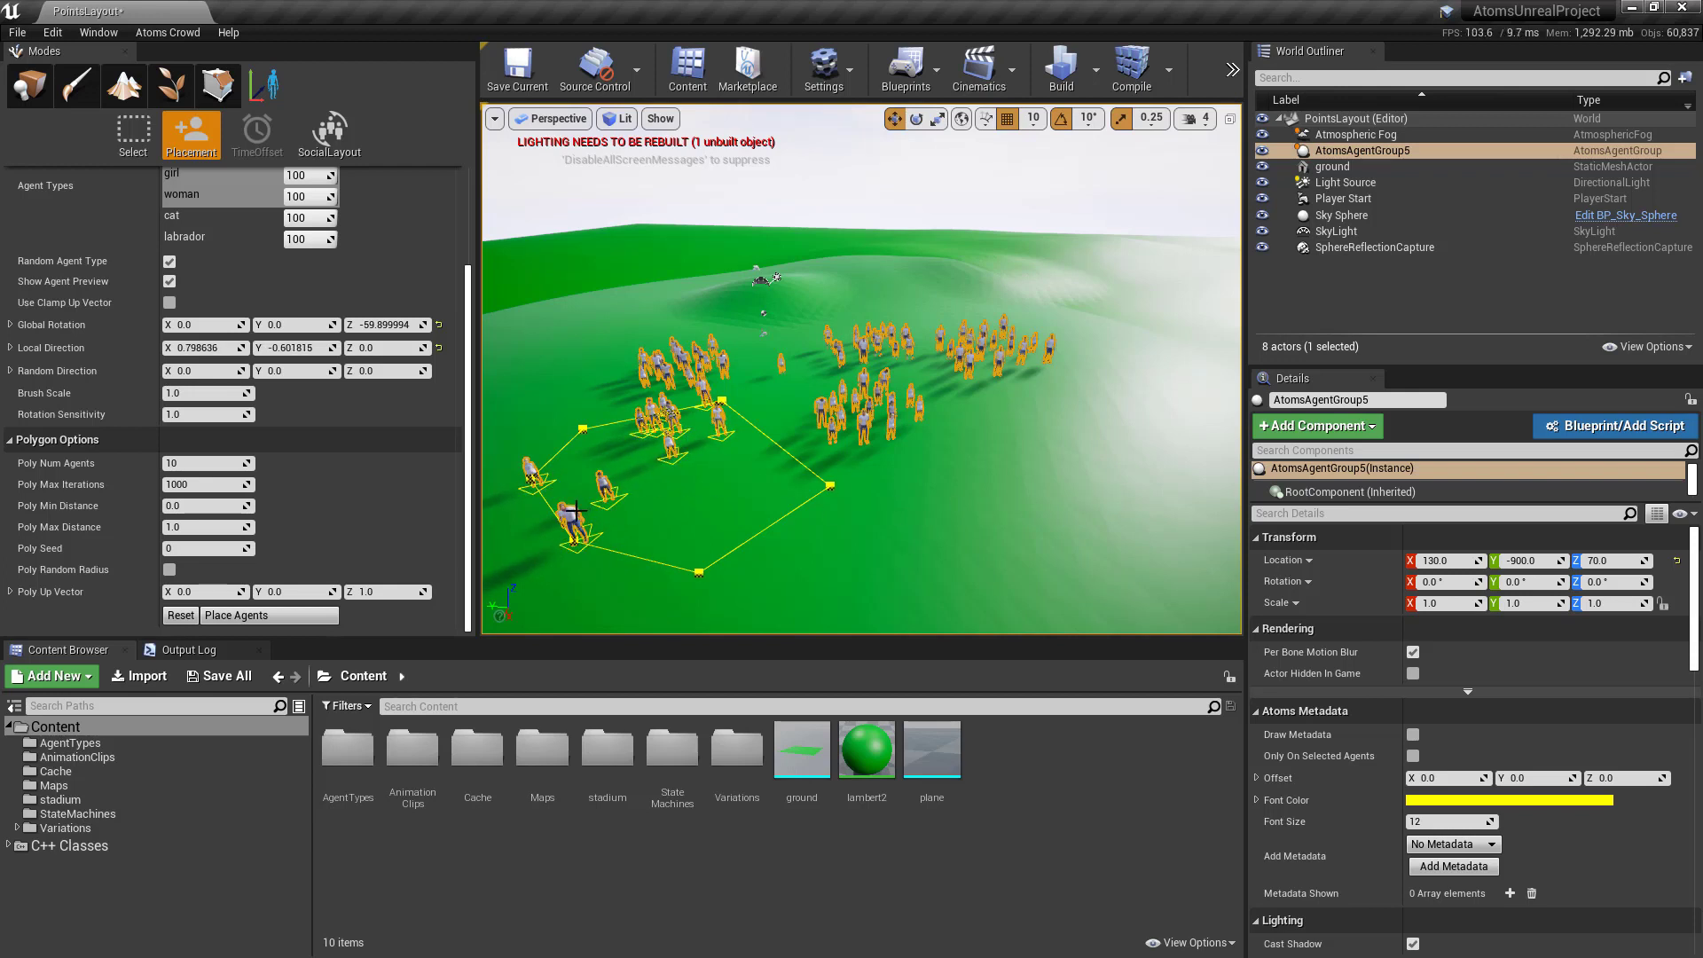
{"action": "left_click", "coordinate": [205, 463]}
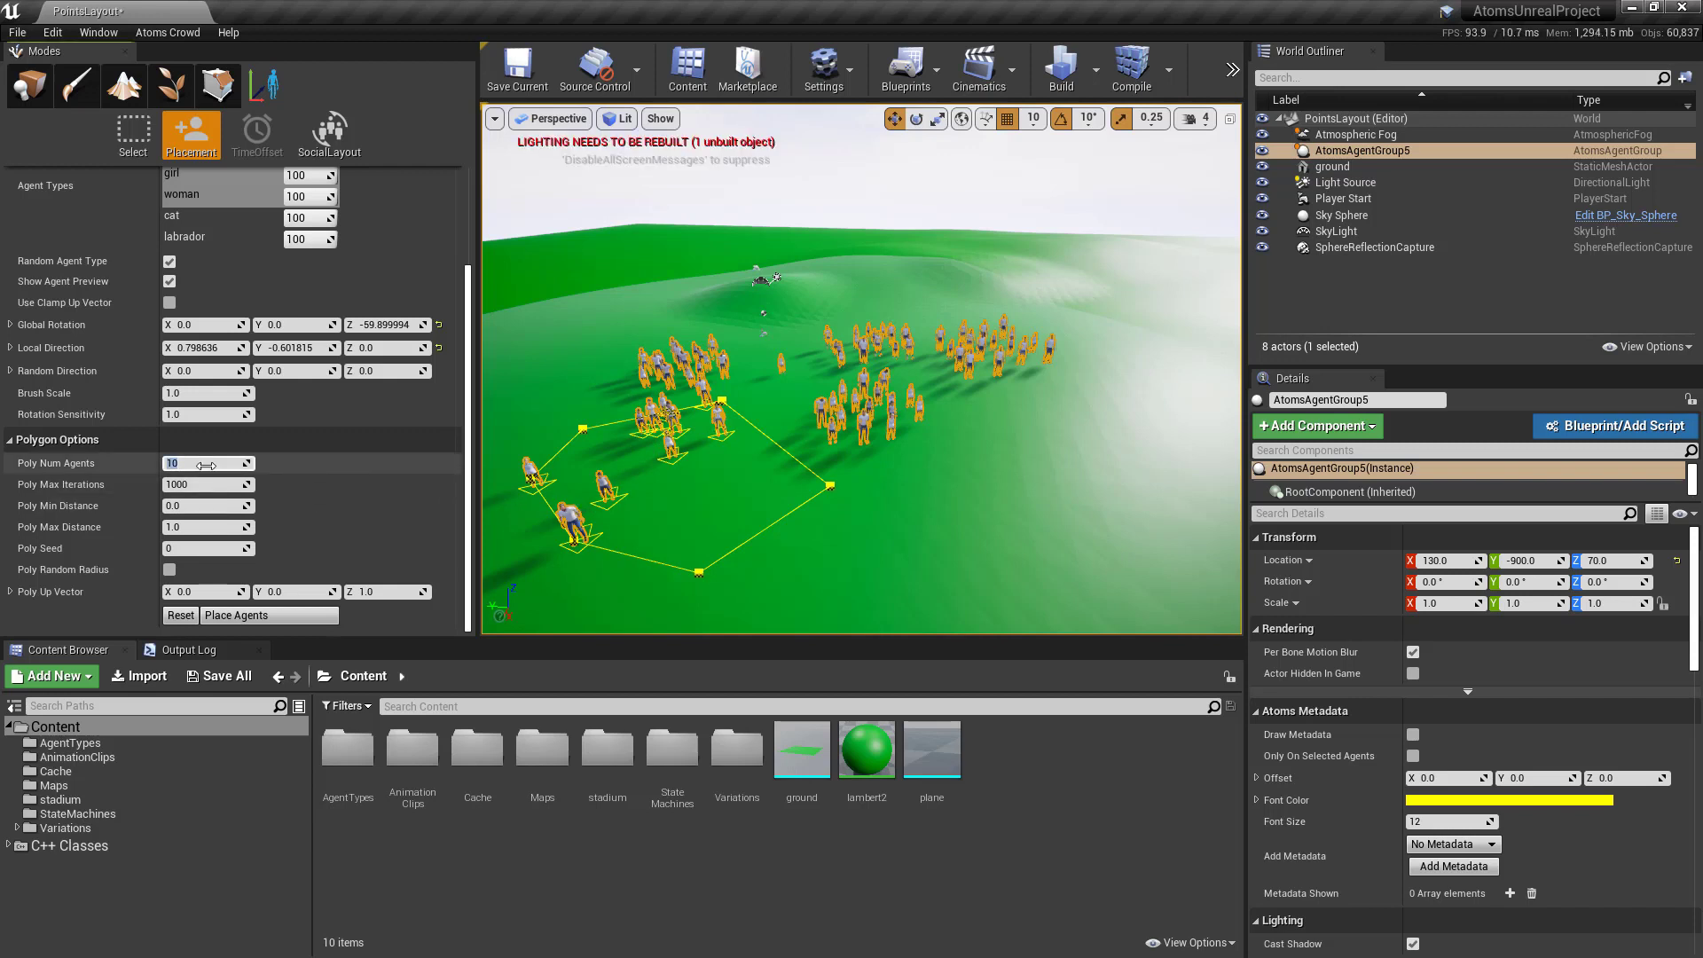
{"action": "type", "text": "20"}
{"action": "key", "text": "Return"}
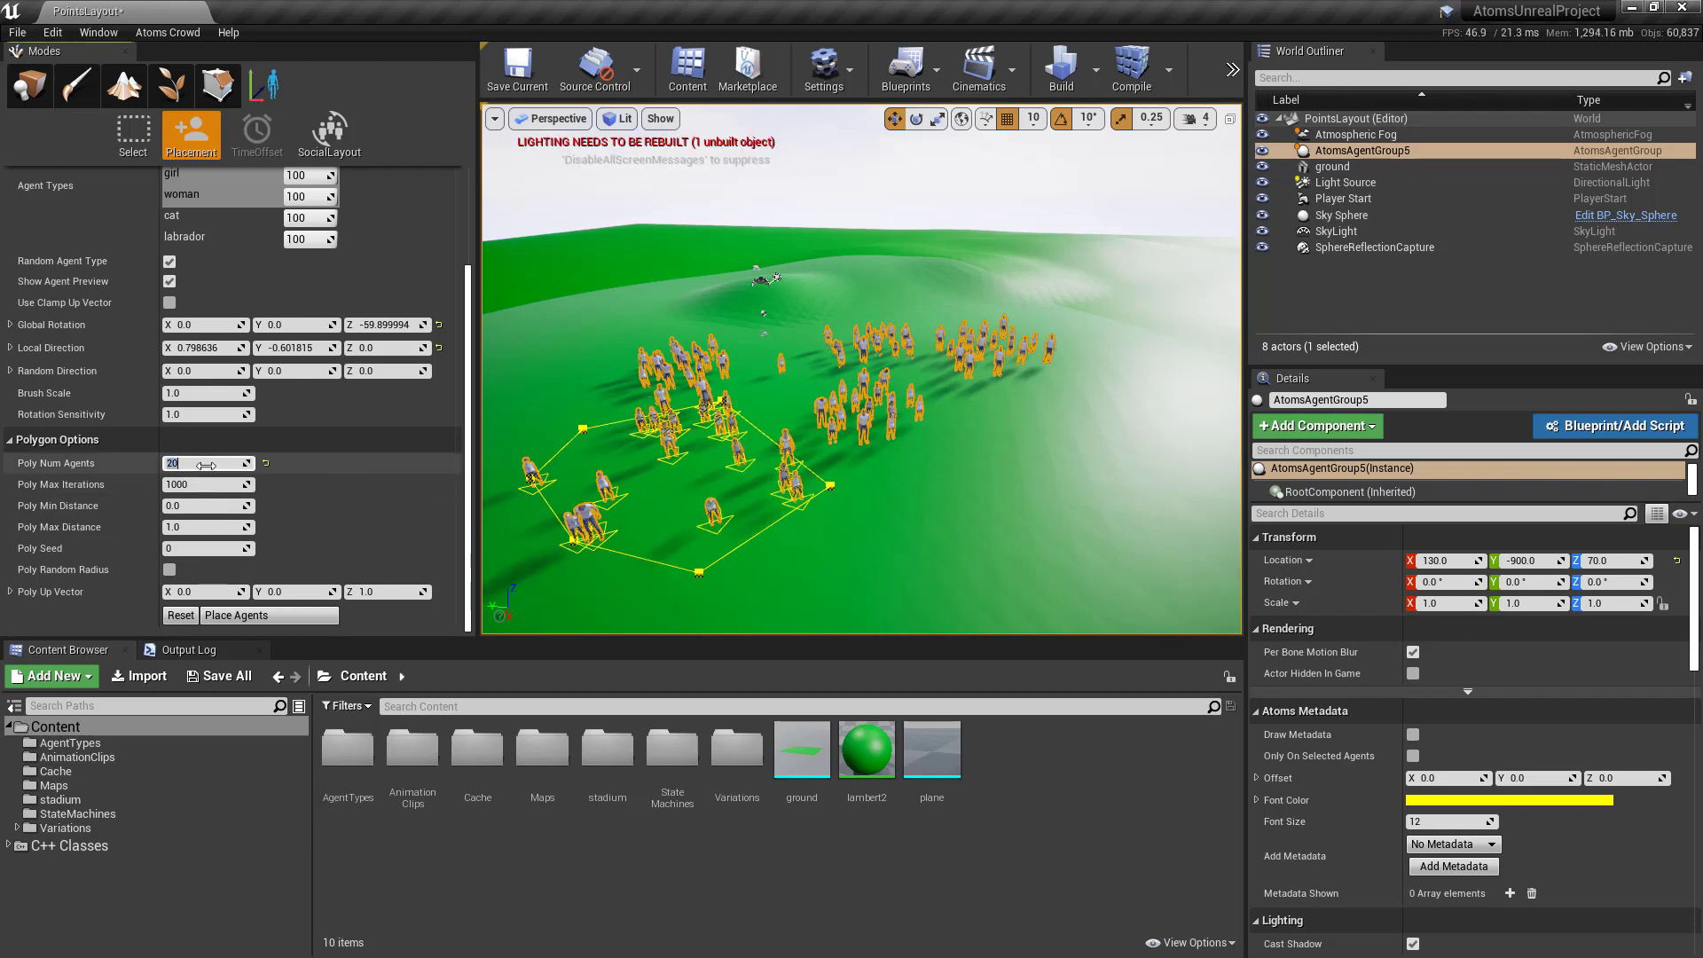
Set the Poly Min Distance to 50 and the Poly Max Distance to 100.
{"action": "left_click", "coordinate": [186, 507]}
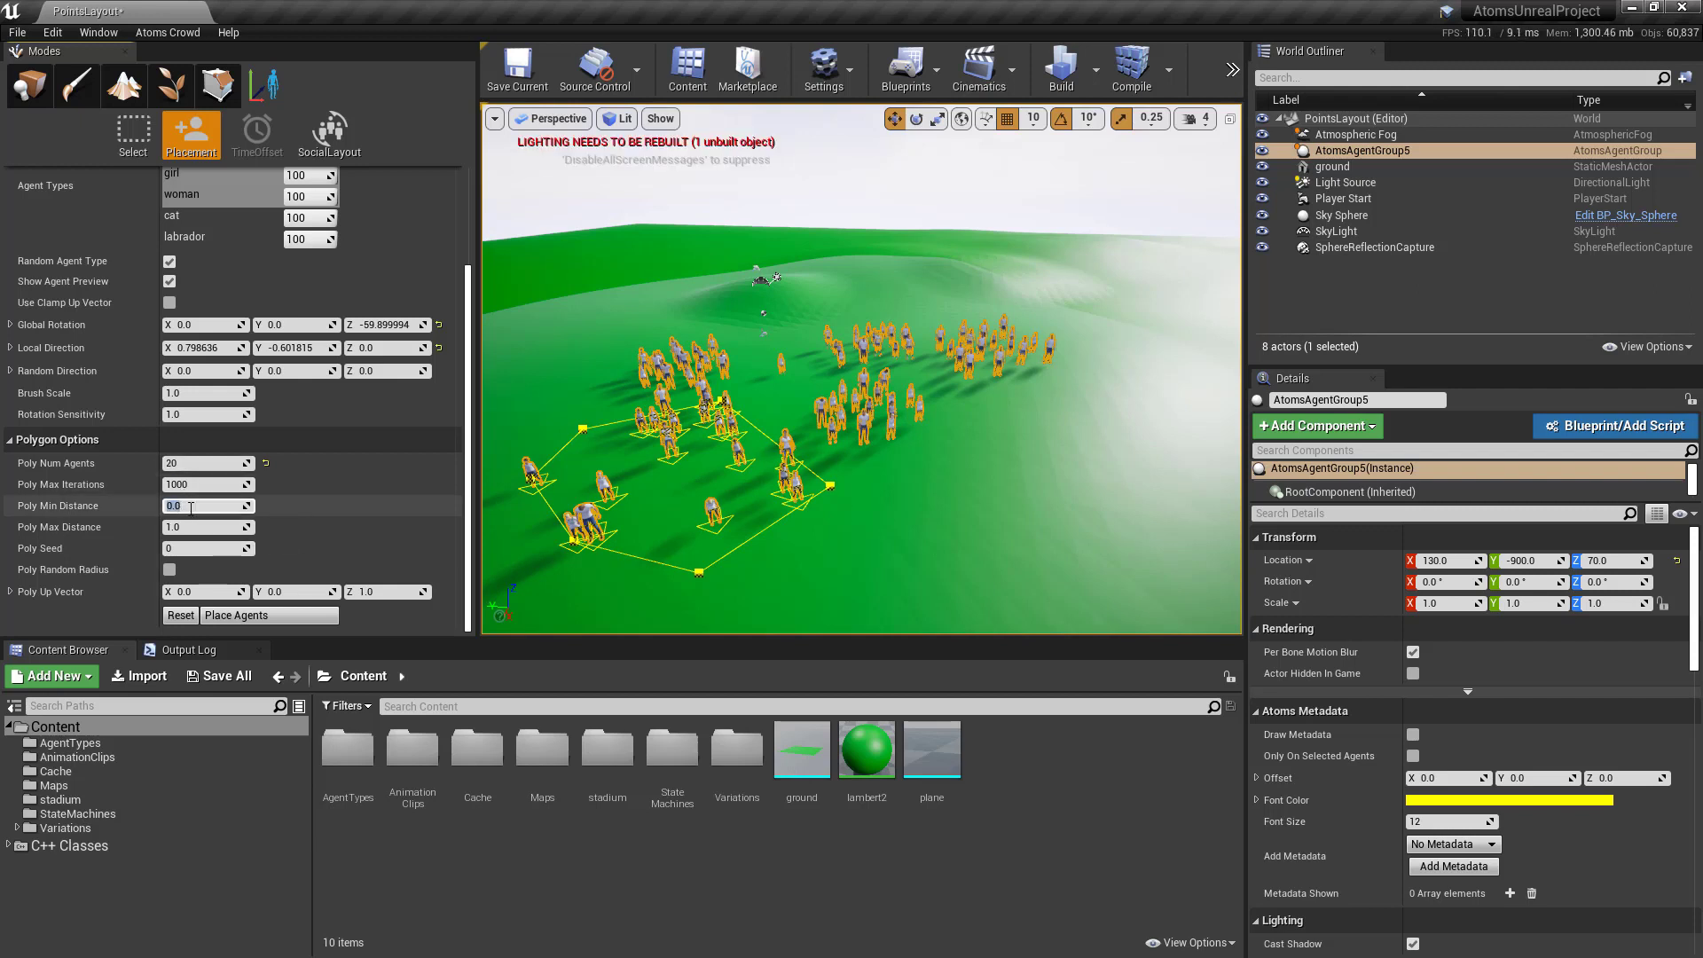
{"action": "type", "text": "50"}
{"action": "key", "text": "Return"}
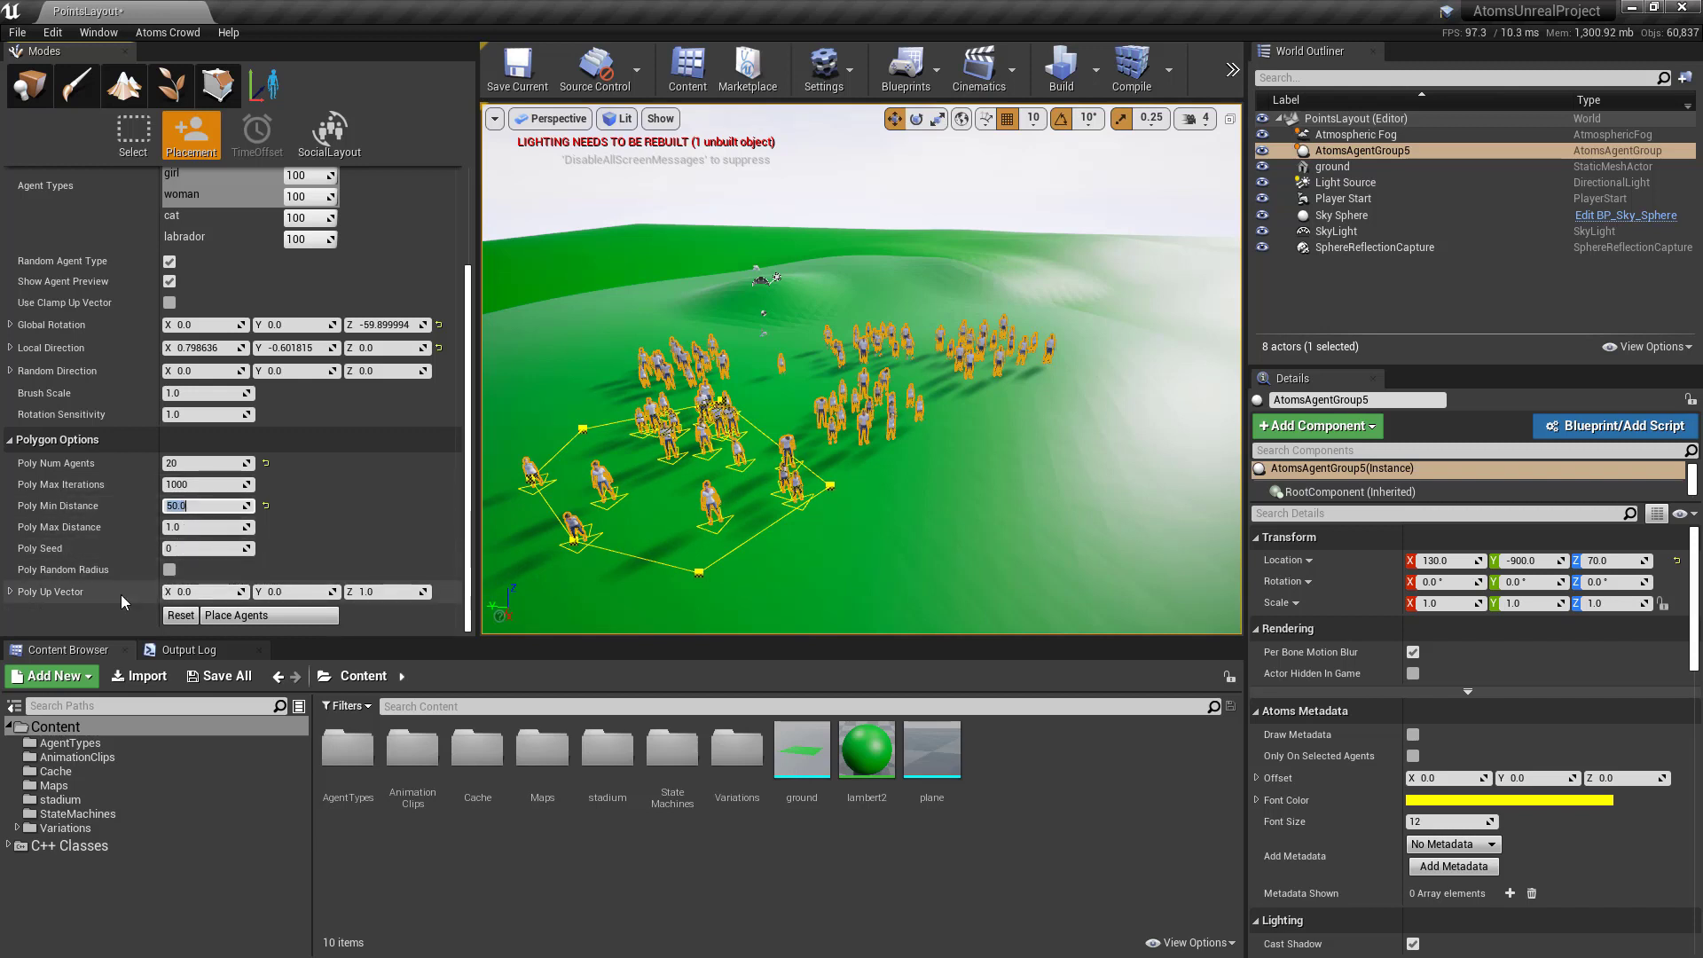
{"action": "left_click", "coordinate": [190, 527]}
{"action": "type", "text": "1"}
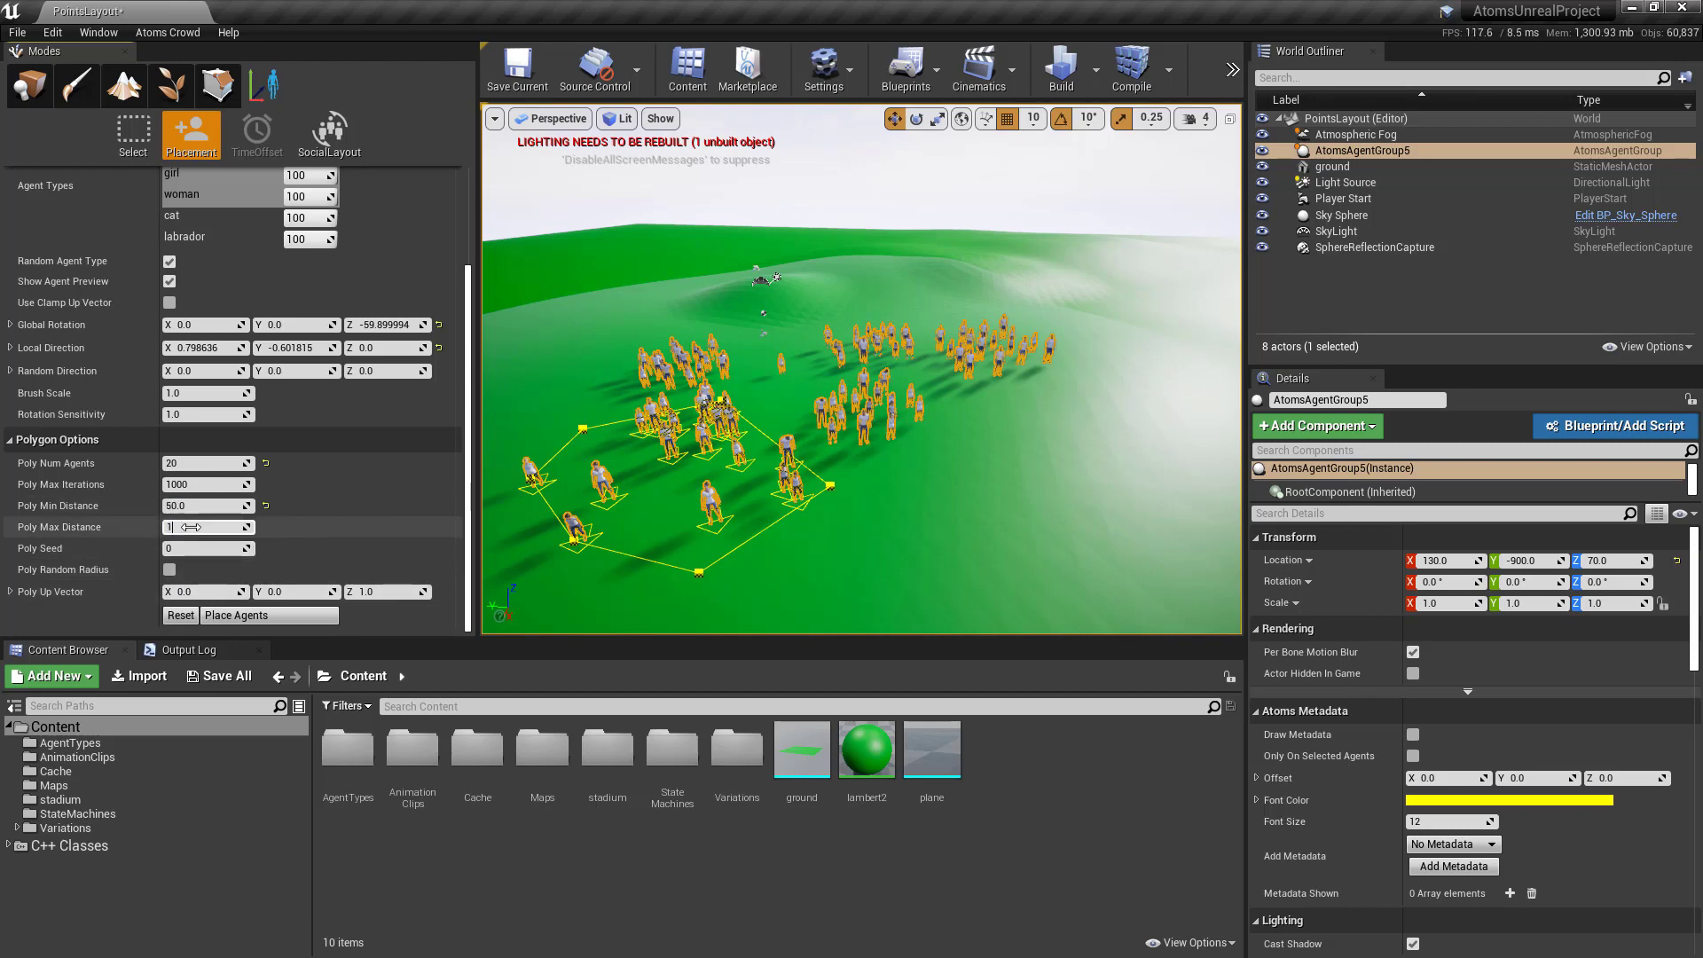
{"action": "type", "text": "00"}
{"action": "key", "text": "Return"}
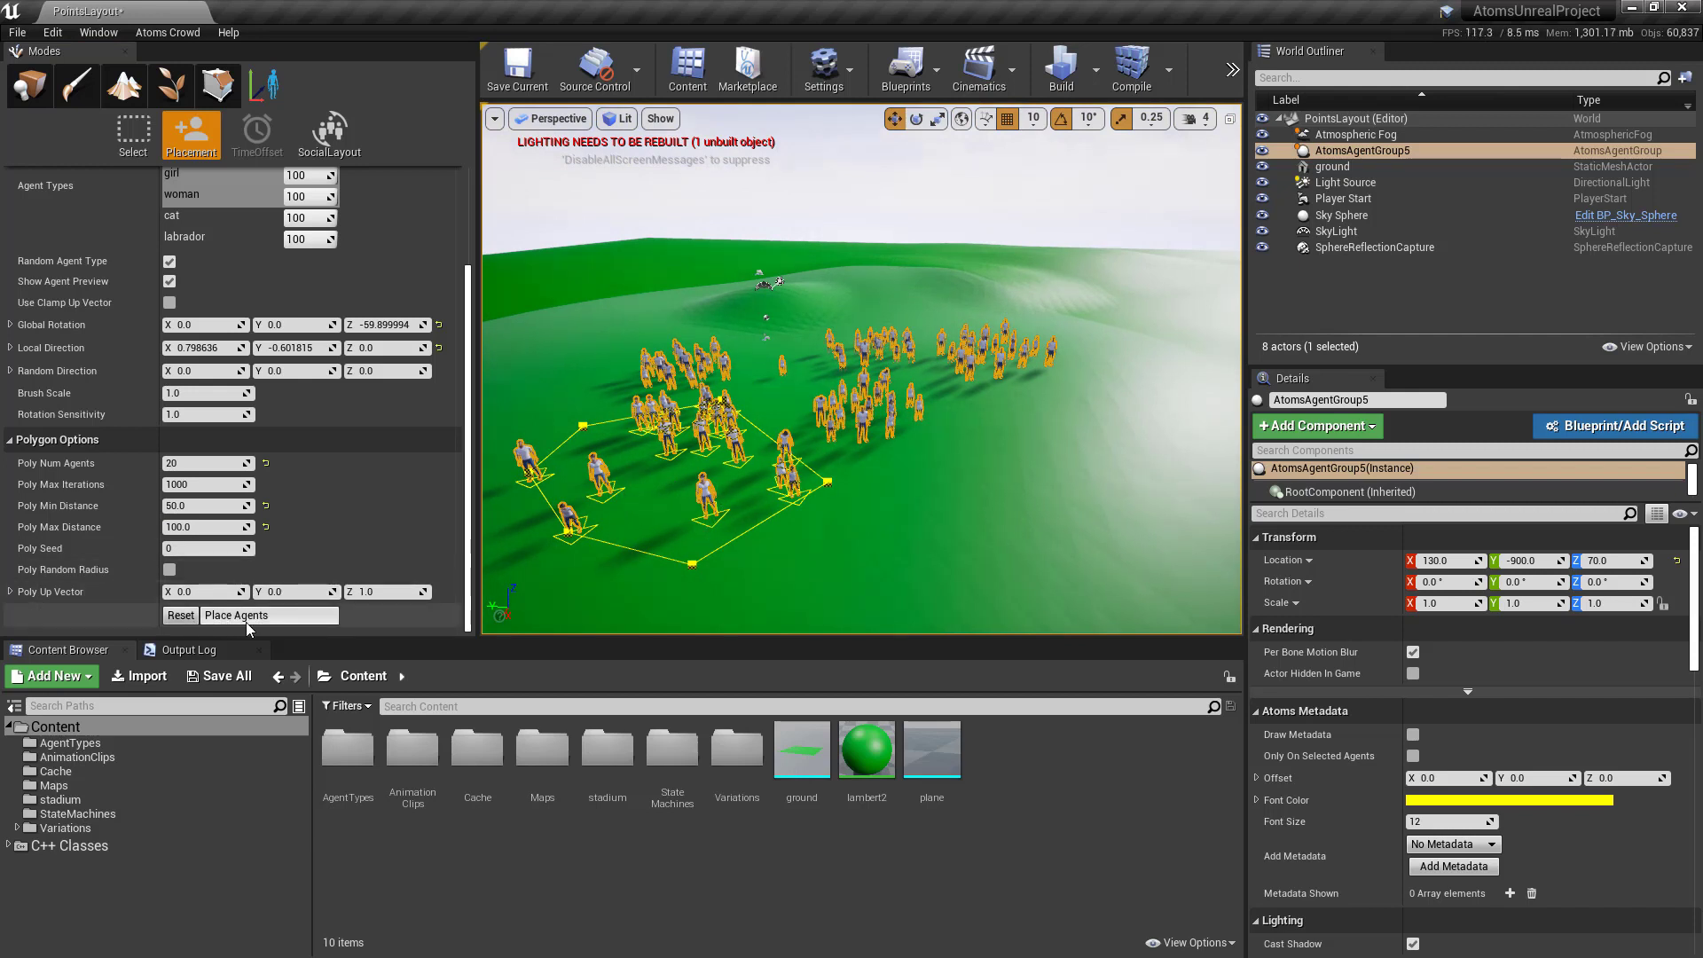
Reset the polygon, draw a new five-corner one in front of the clusters and place its agents.
{"action": "left_click", "coordinate": [181, 615]}
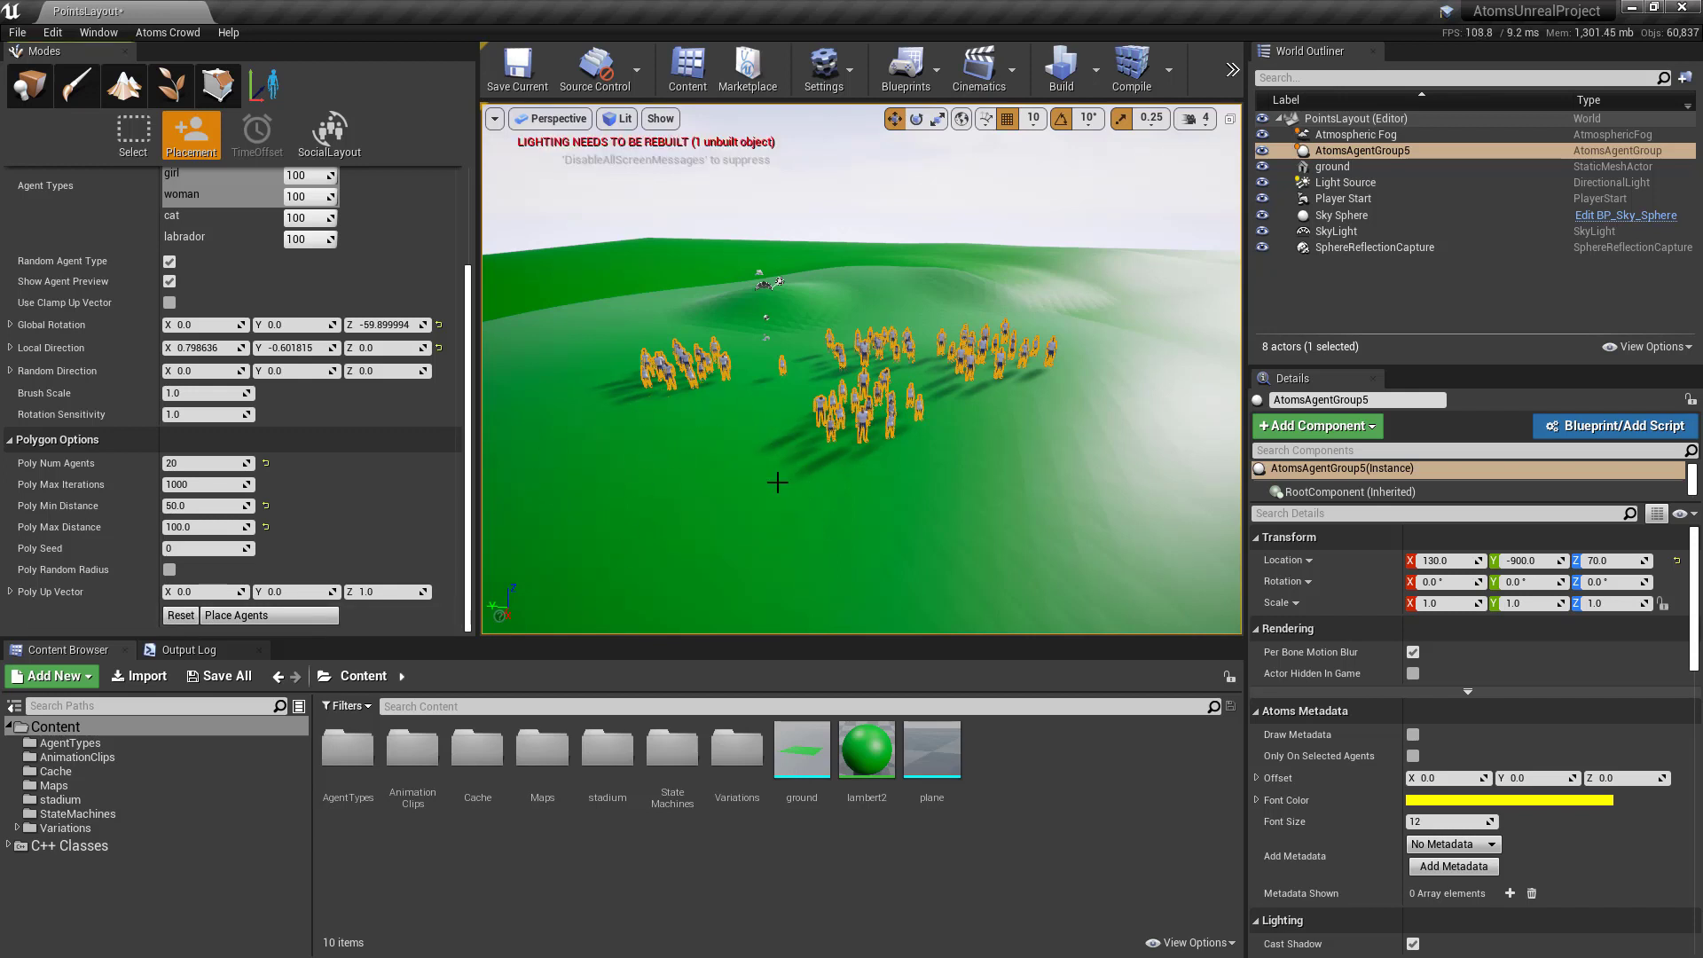
{"action": "left_click", "coordinate": [539, 472]}
{"action": "left_click", "coordinate": [599, 414]}
{"action": "left_click", "coordinate": [718, 410]}
{"action": "left_click", "coordinate": [806, 483]}
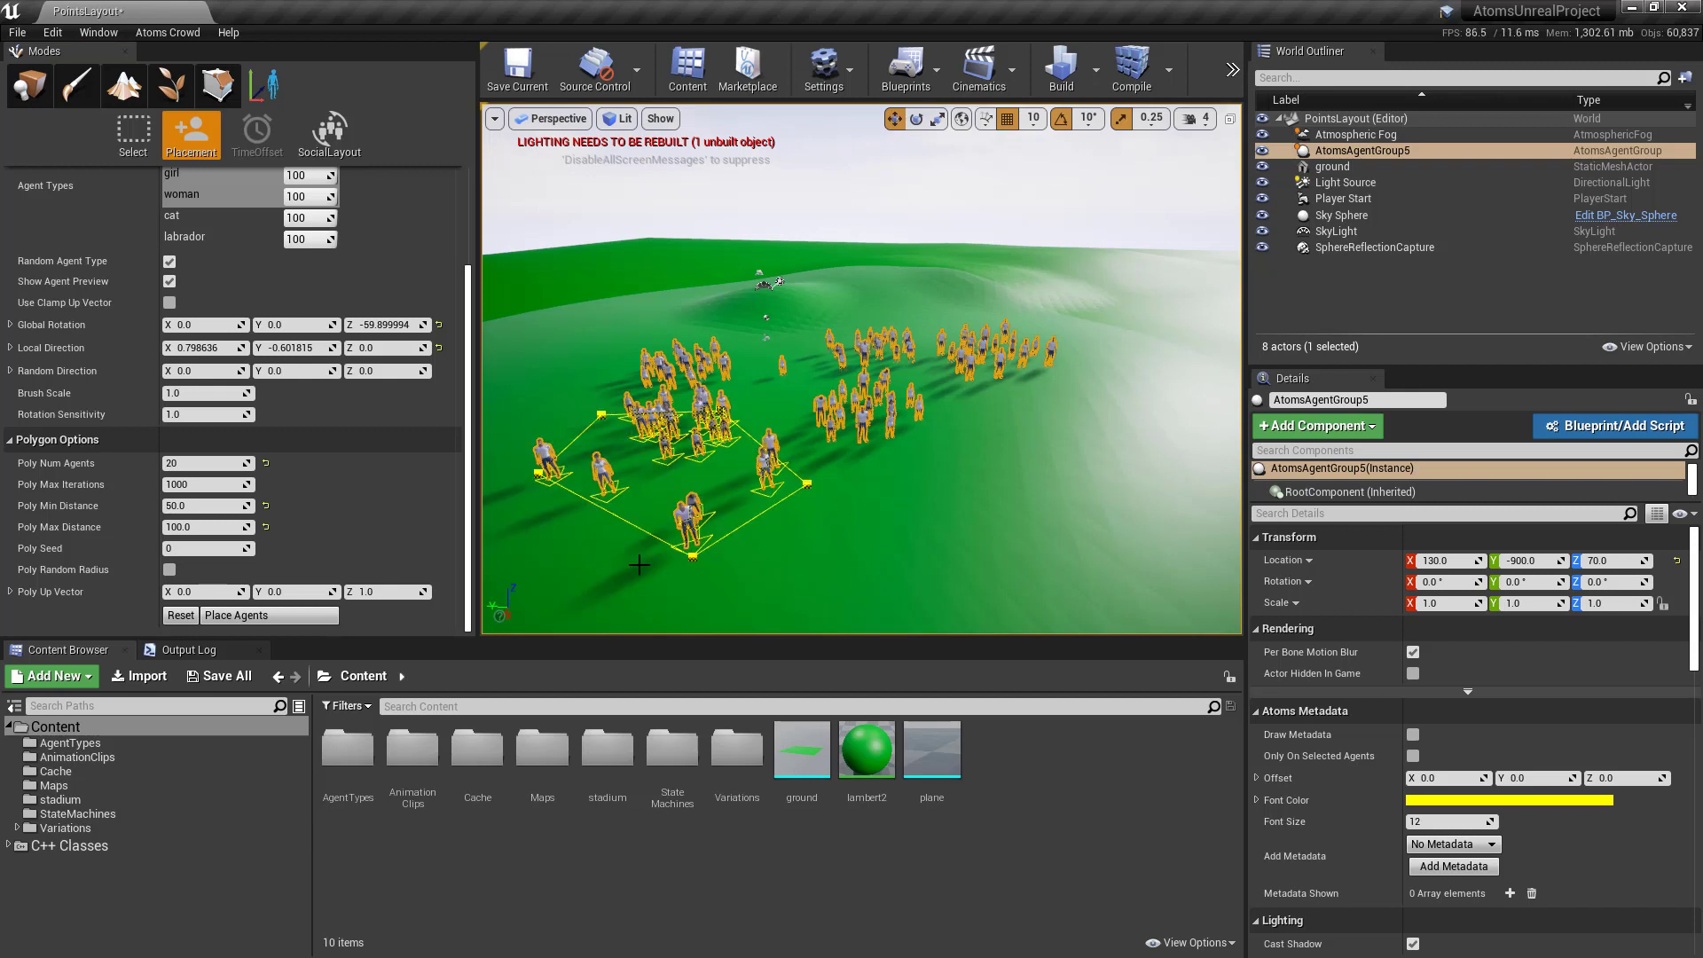
{"action": "left_click", "coordinate": [291, 619]}
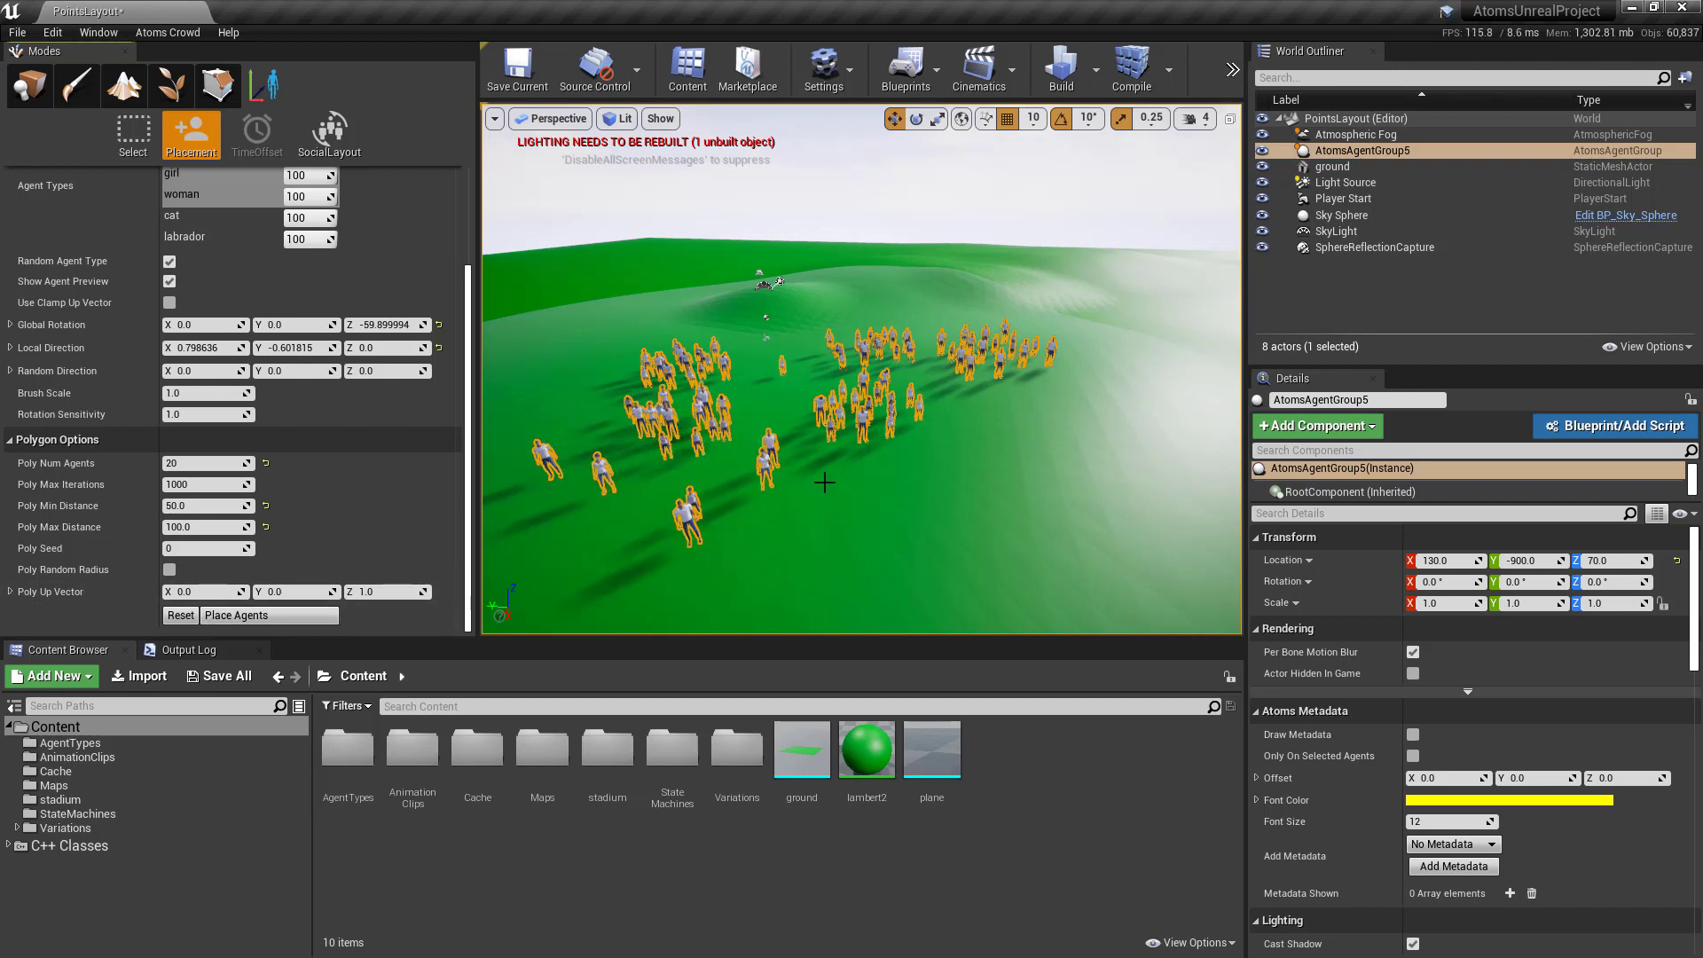
Switch from Polygon to Curve placement.
{"action": "left_click_drag", "start_coordinate": [700, 491], "coordinate": [711, 503], "text": "alt"}
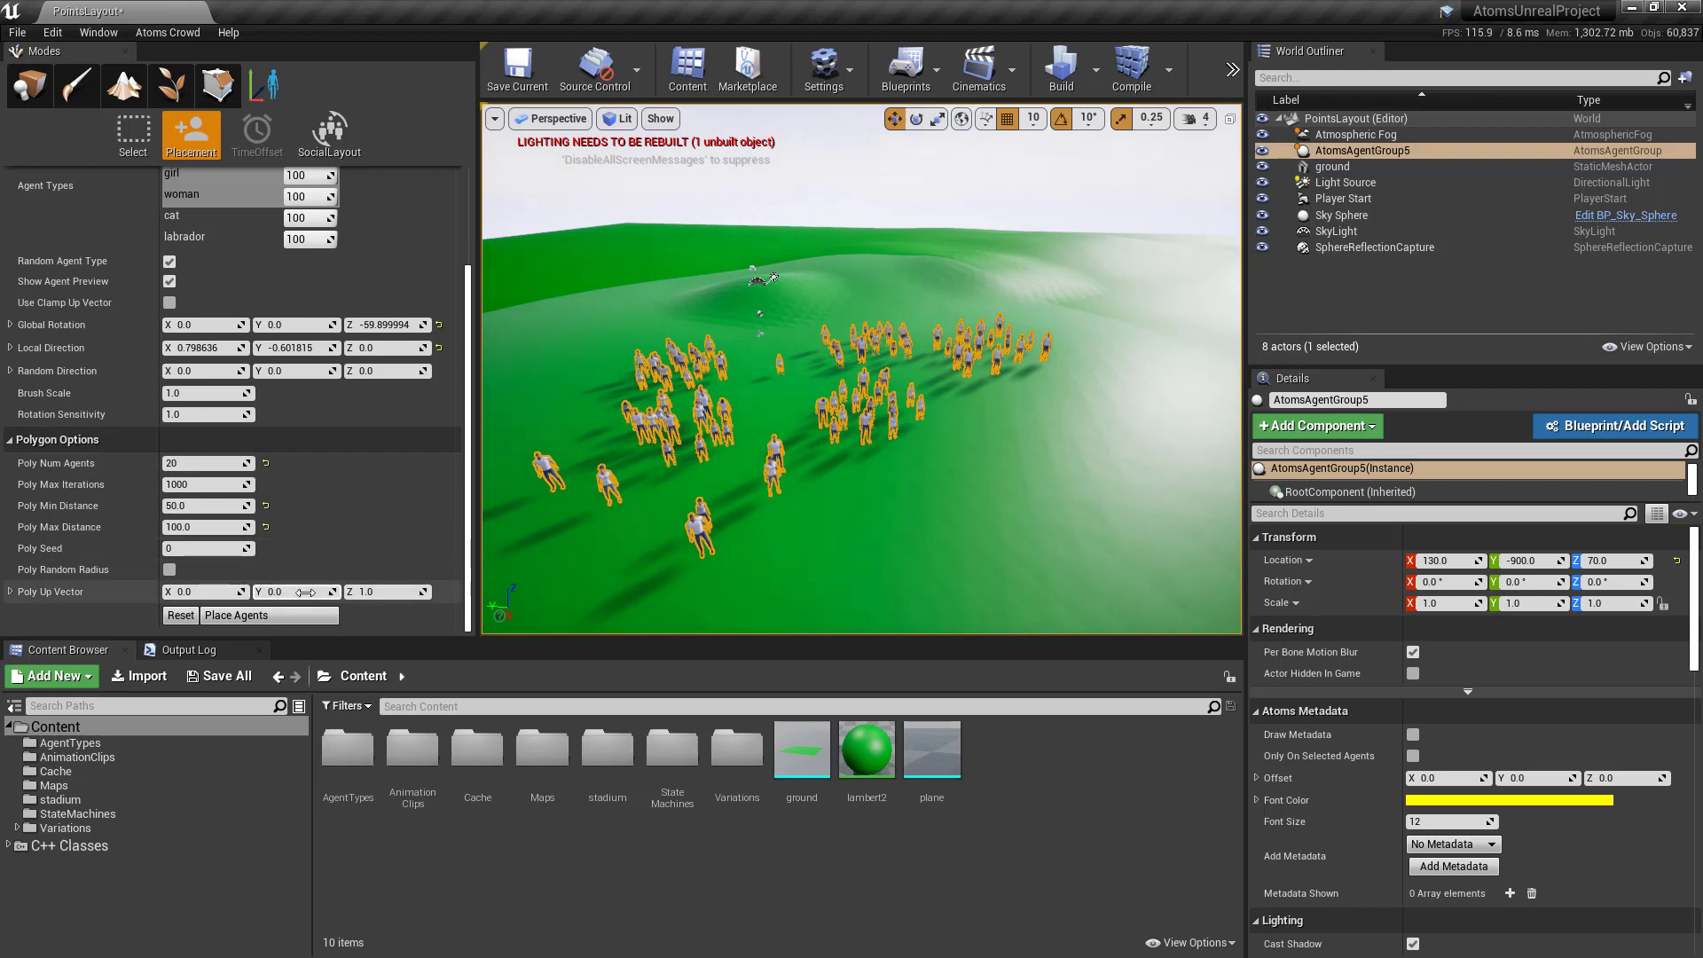
{"action": "scroll", "coordinate": [333, 546], "scroll_direction": "up", "scroll_amount": 3}
{"action": "left_click", "coordinate": [300, 188]}
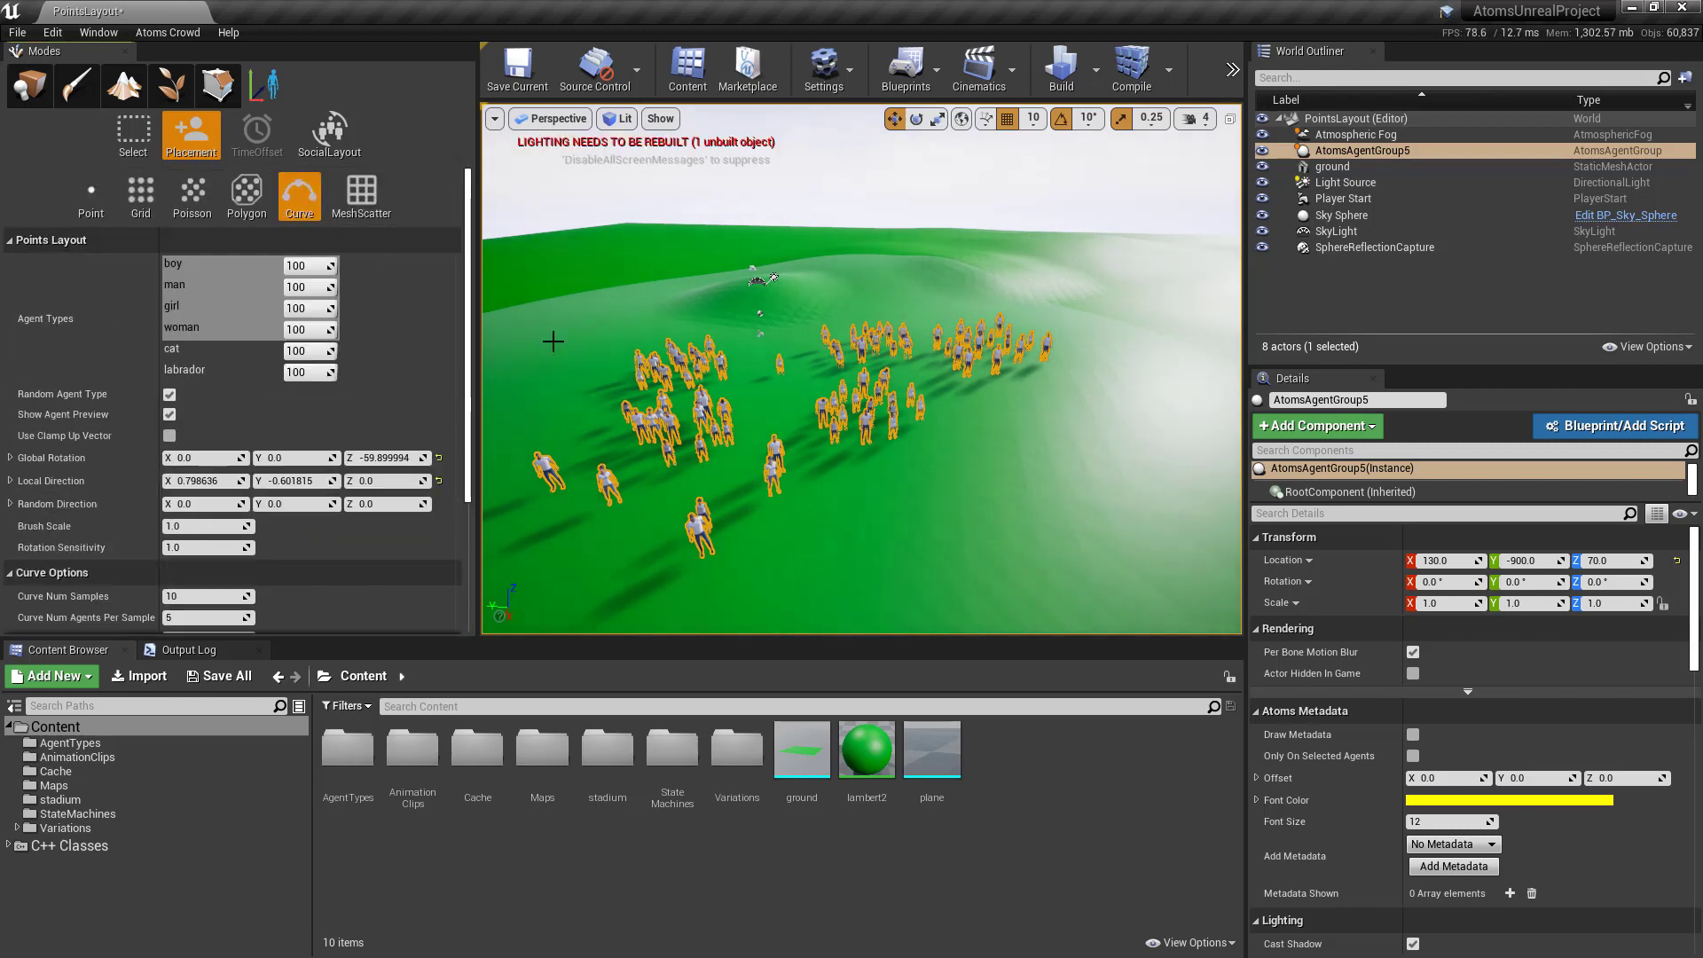
Draw a four-point curve across the ground in front of all placed agents and move its third point farther back.
{"action": "left_click_drag", "start_coordinate": [813, 413], "coordinate": [879, 512], "text": "alt"}
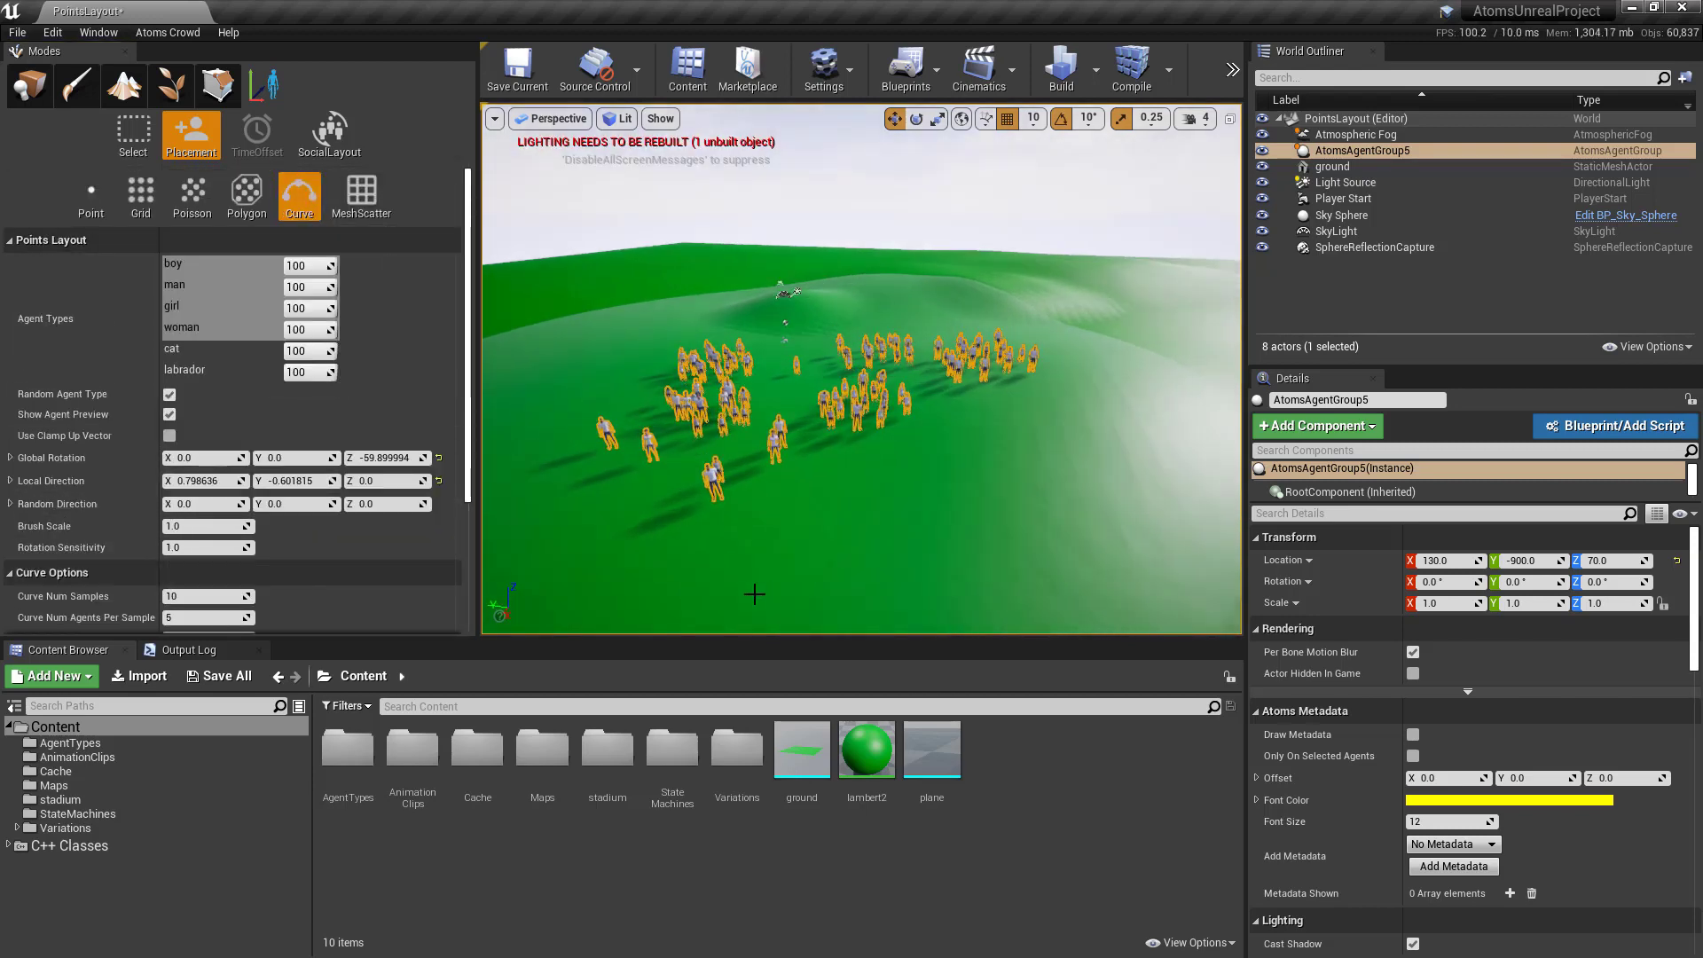
{"action": "left_click", "coordinate": [909, 563]}
{"action": "left_click", "coordinate": [1067, 514]}
{"action": "left_click_drag", "start_coordinate": [1067, 516], "coordinate": [989, 536], "text": "alt"}
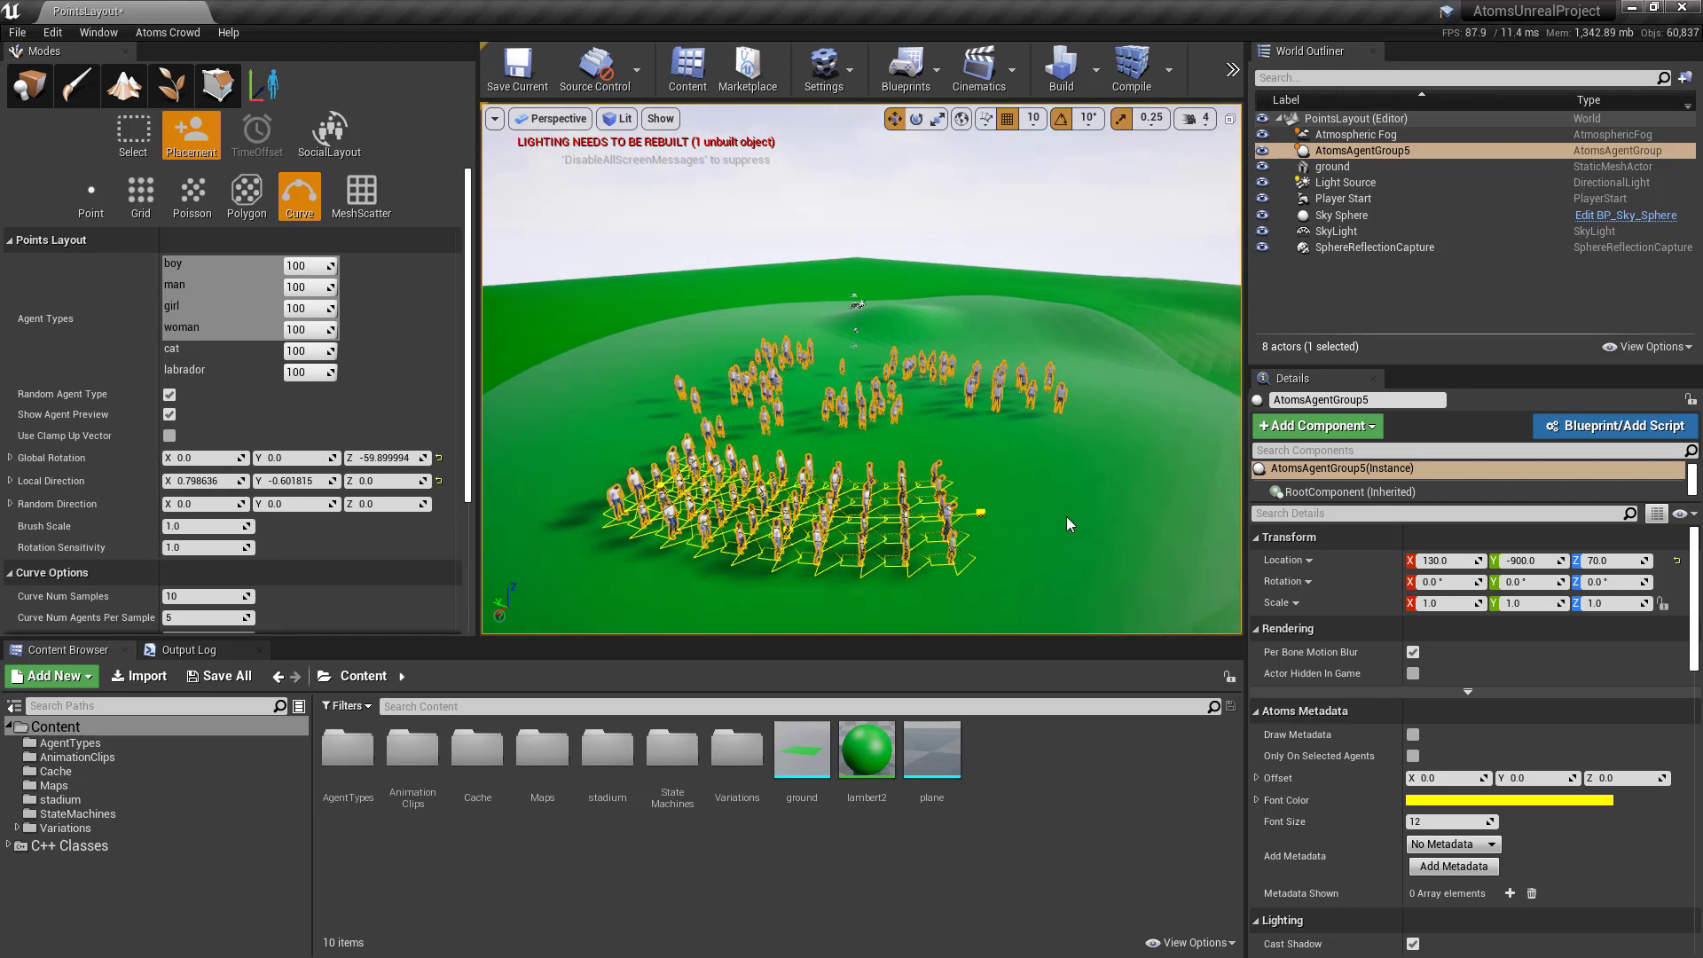
{"action": "left_click", "coordinate": [1146, 479]}
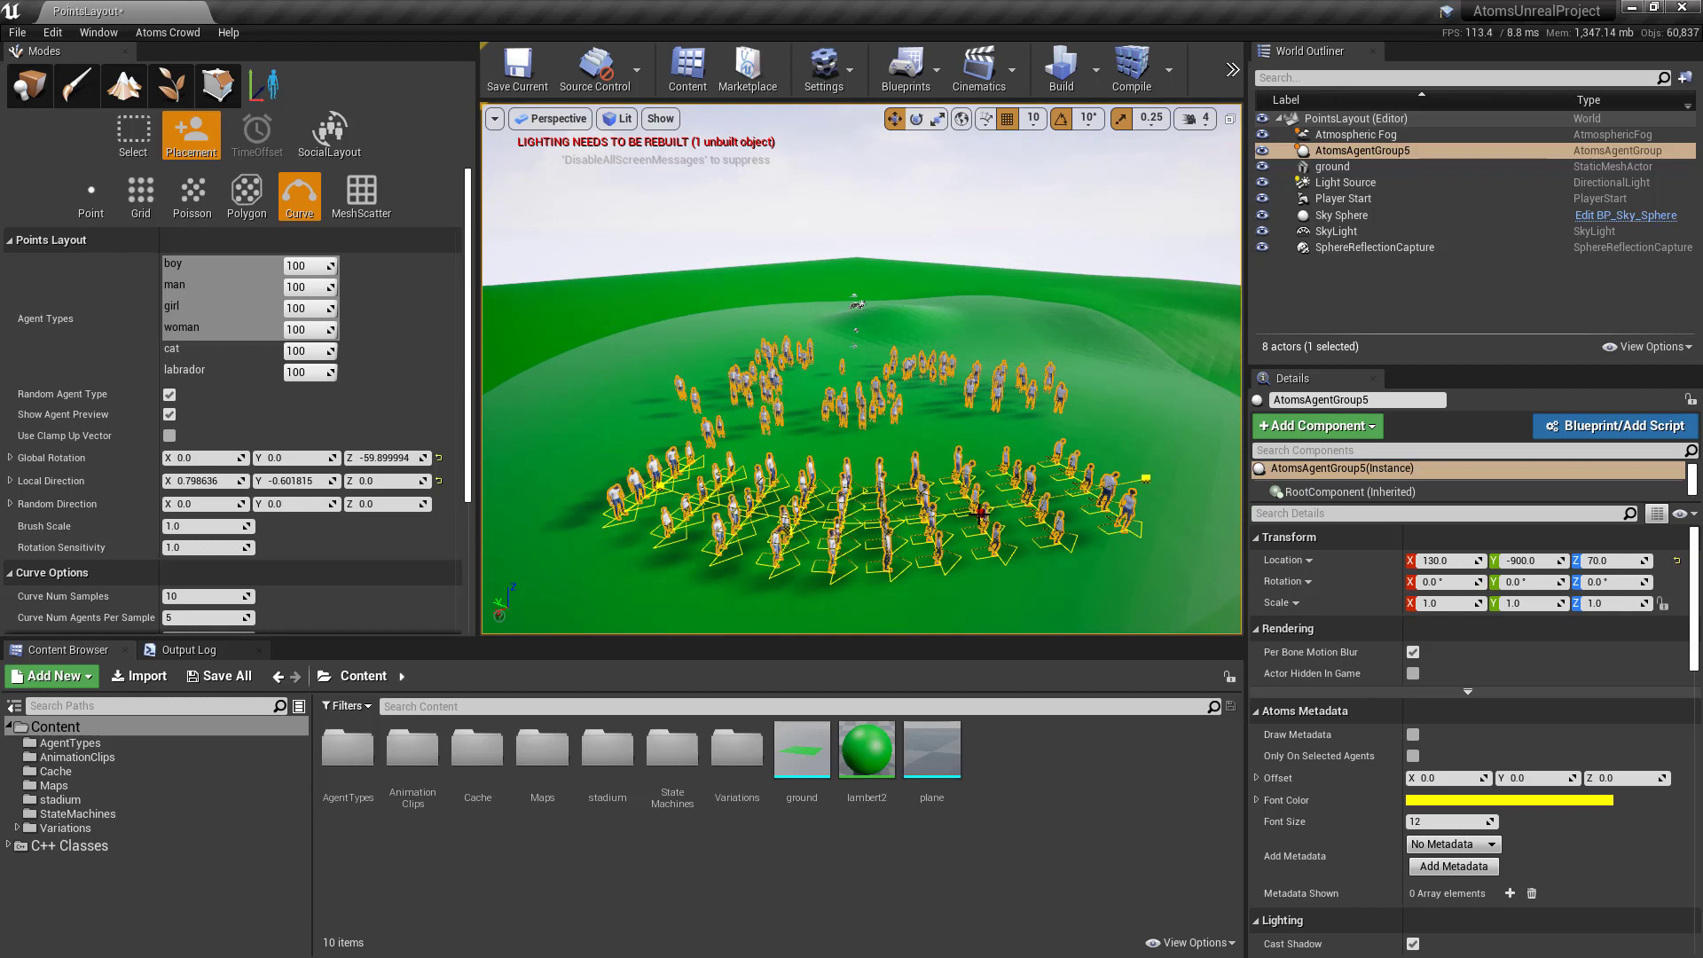
{"action": "left_click", "coordinate": [978, 494]}
{"action": "left_click_drag", "start_coordinate": [978, 494], "coordinate": [955, 471]}
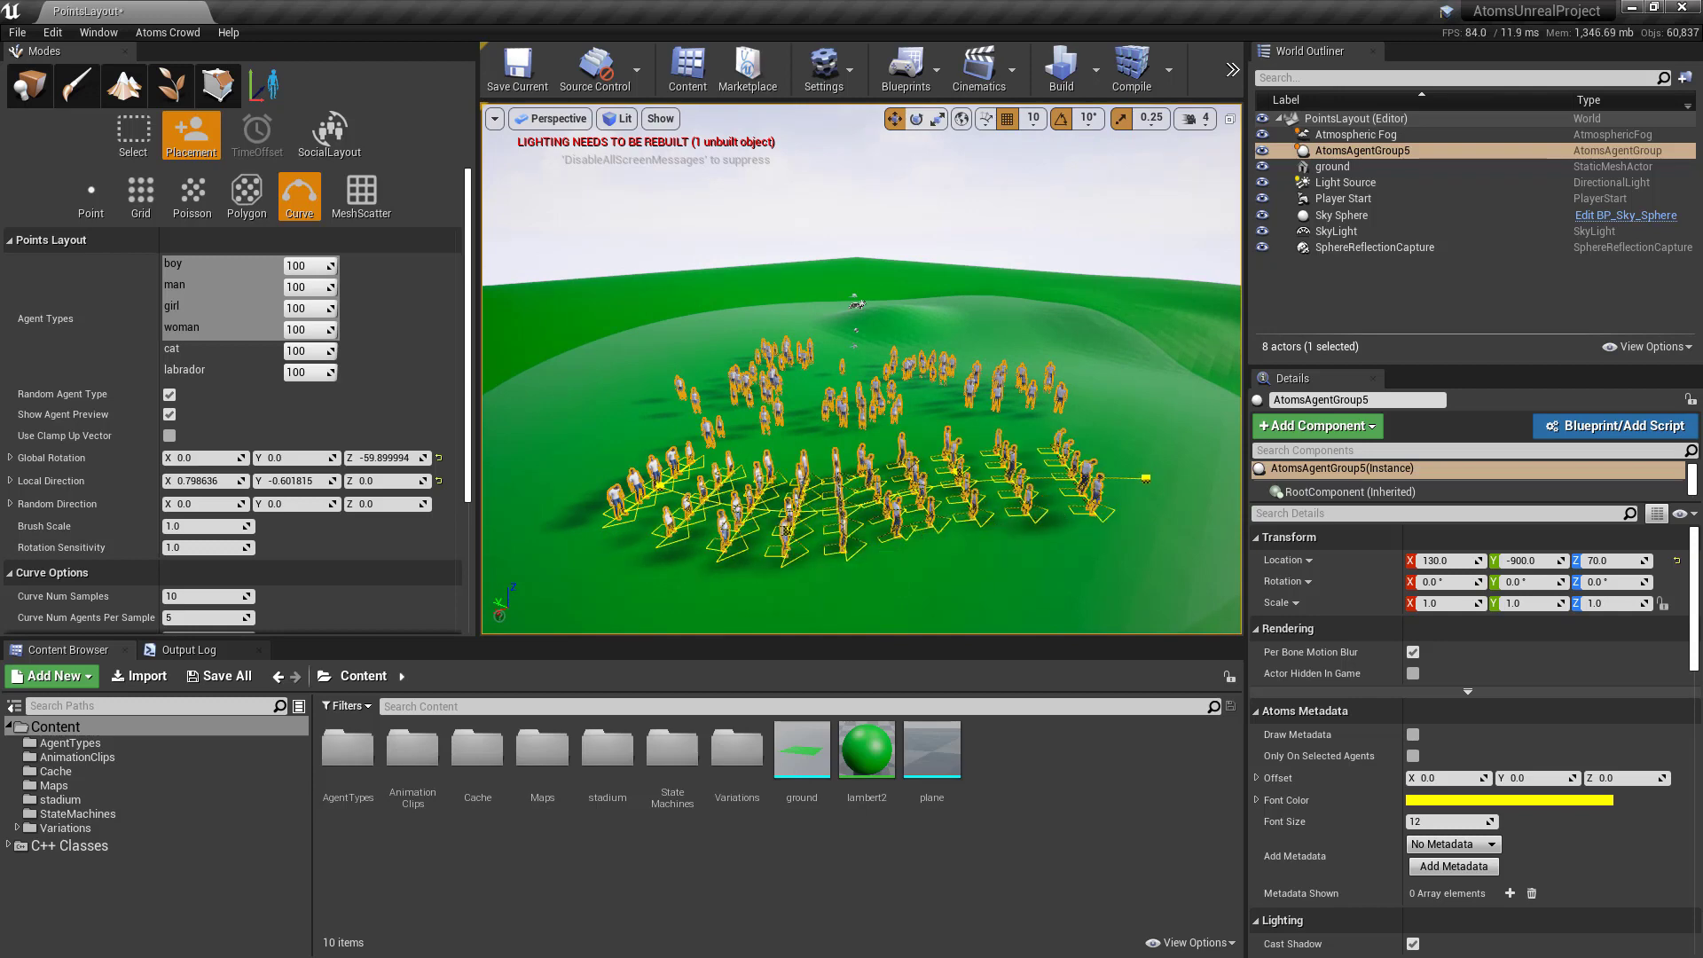
Set the Curve Num Samples to 12 and the Curve Num Agents Per Sample to 4.
{"action": "scroll", "coordinate": [325, 494], "scroll_direction": "down", "scroll_amount": 3}
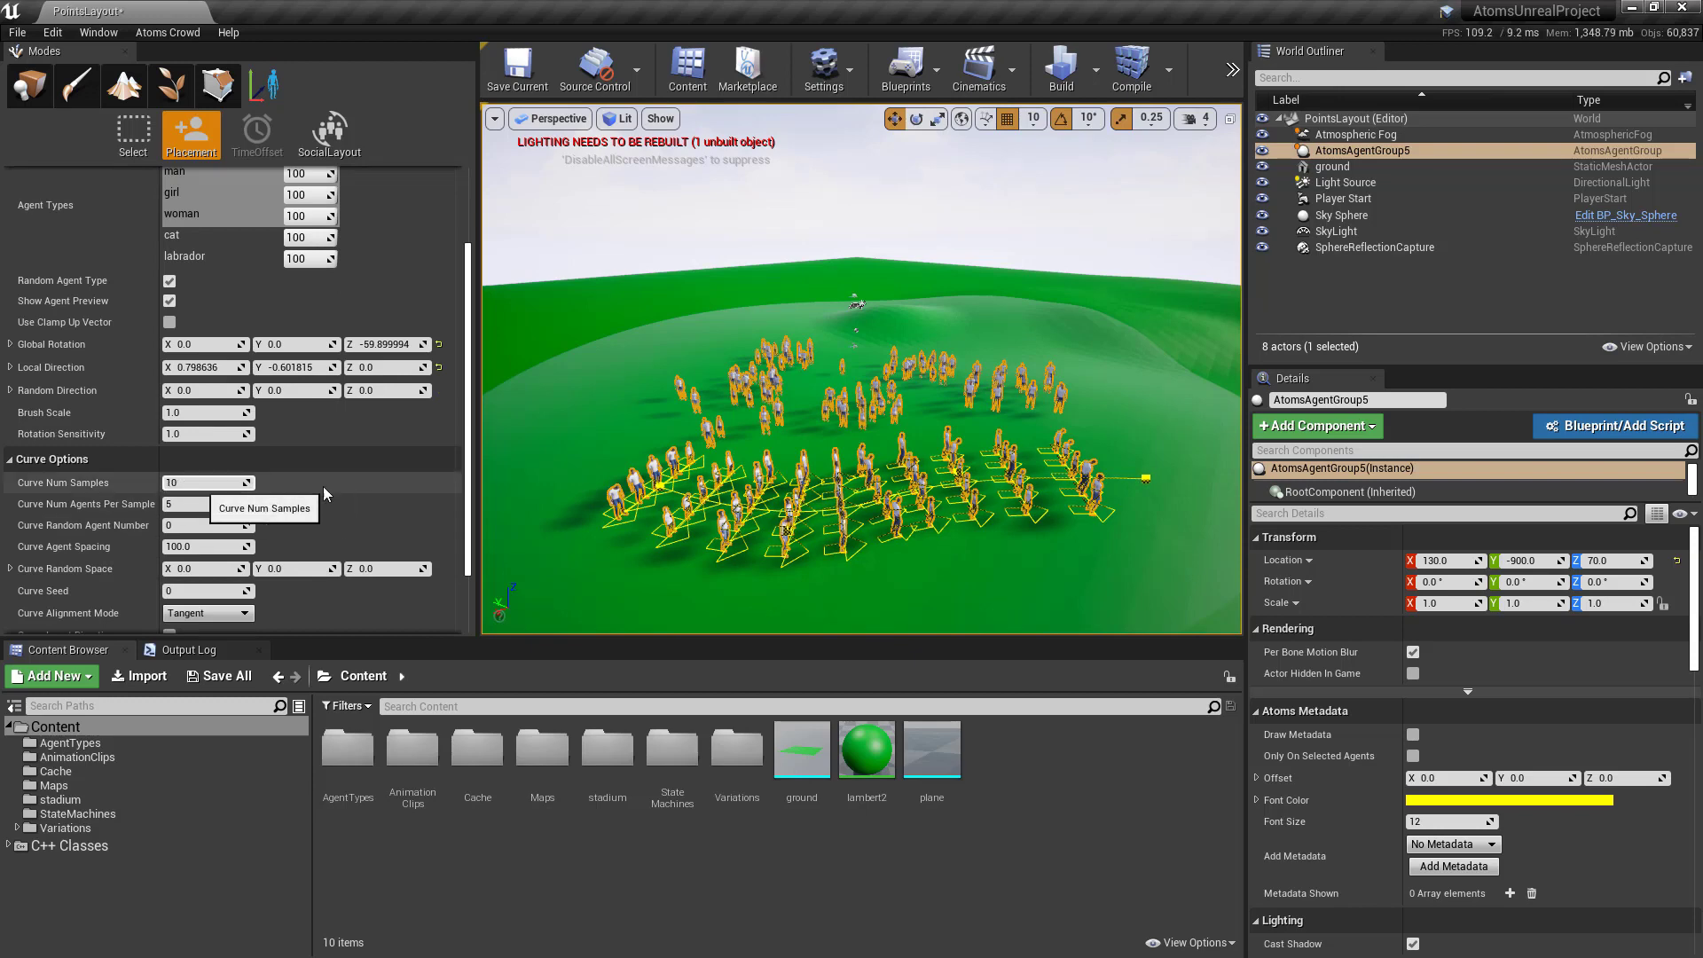
{"action": "left_click", "coordinate": [203, 482]}
{"action": "type", "text": "12"}
{"action": "key", "text": "Tab"}
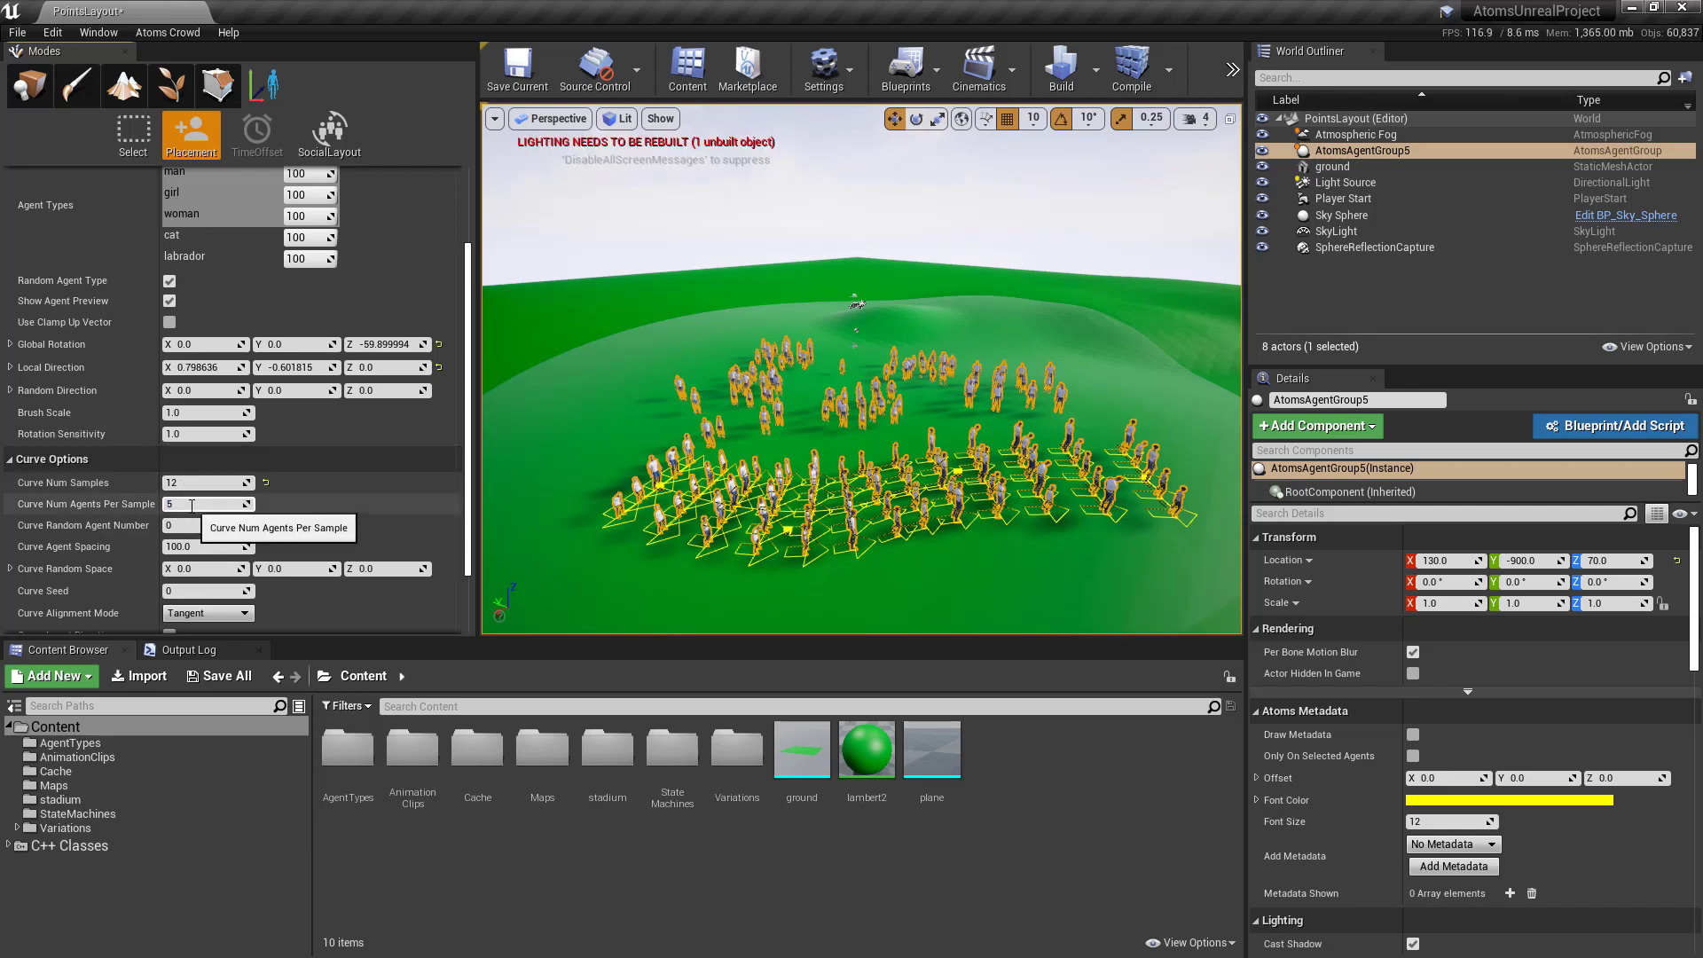
{"action": "type", "text": "4"}
{"action": "key", "text": "Return"}
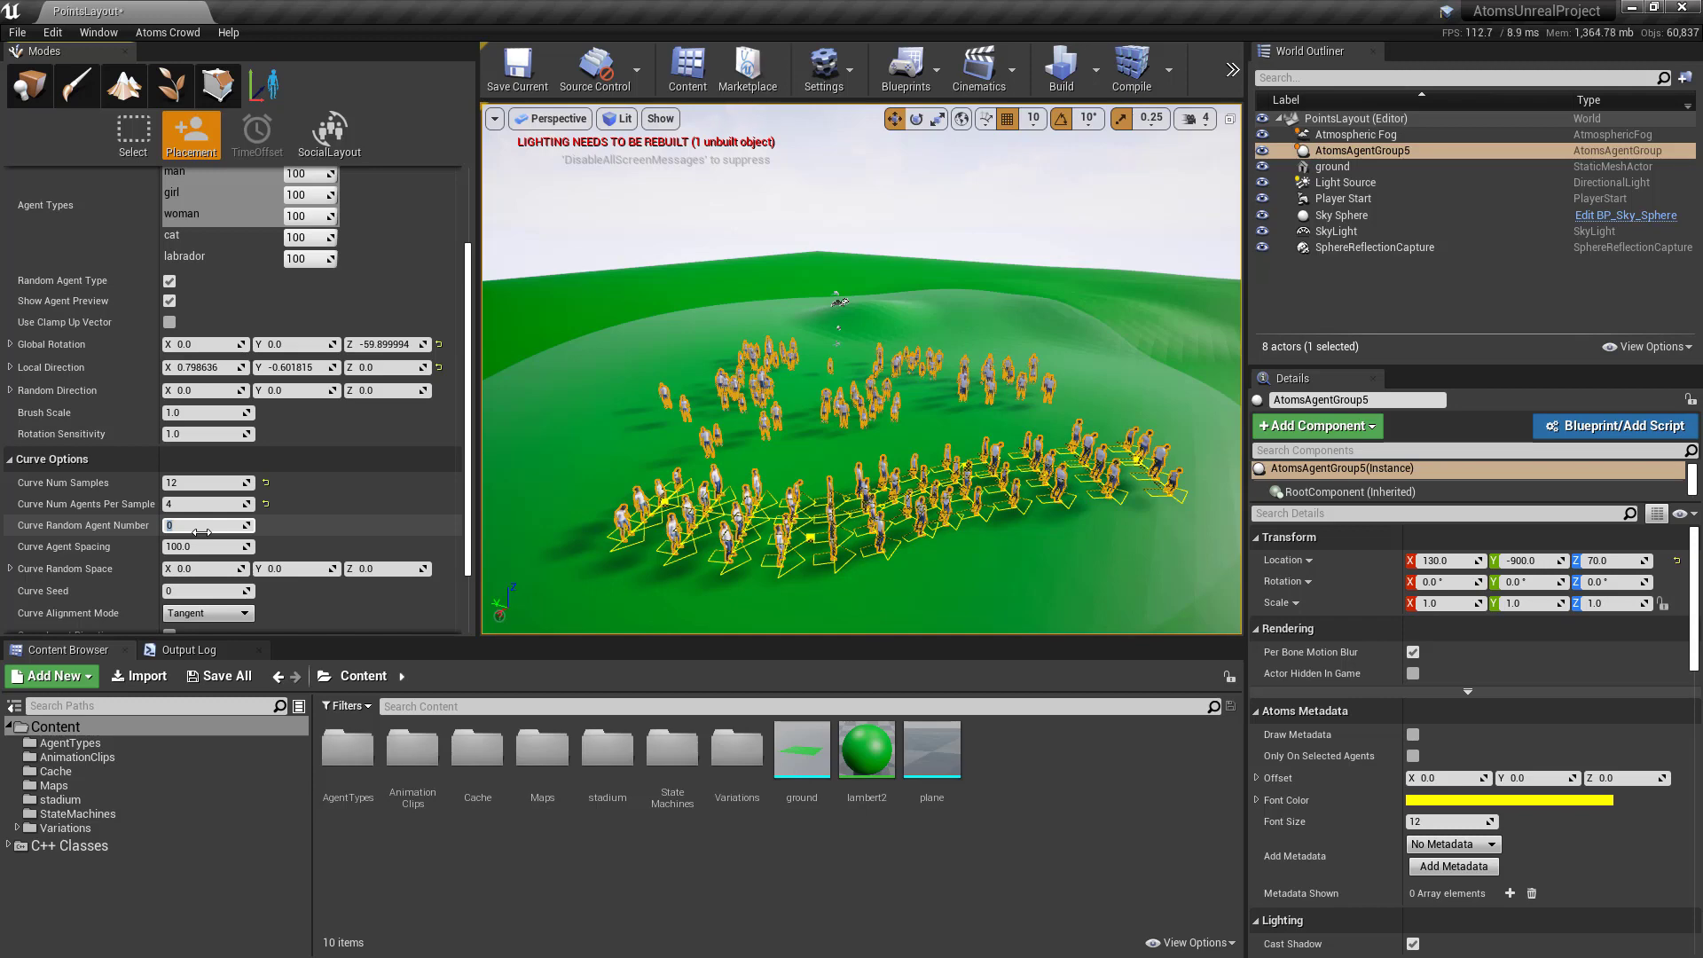
Set the Curve Random Agent Number to 4 and the Curve Agent Spacing to 120.
{"action": "key", "text": "Return"}
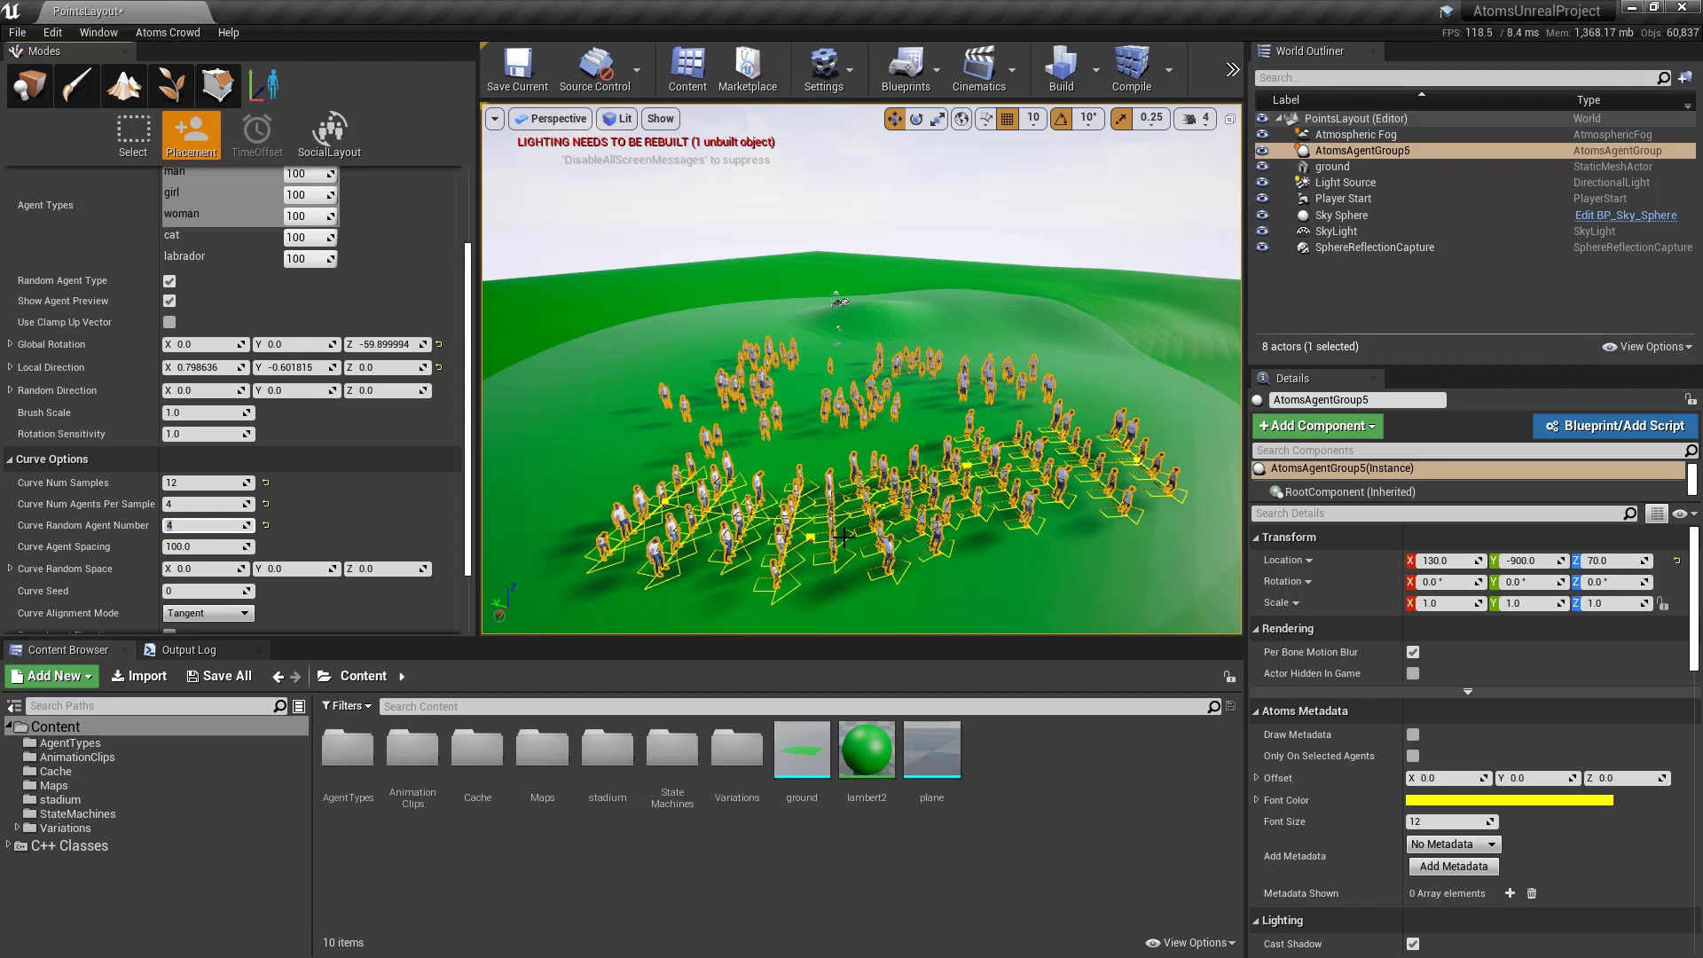
{"action": "scroll", "coordinate": [394, 499], "scroll_direction": "down", "scroll_amount": 2}
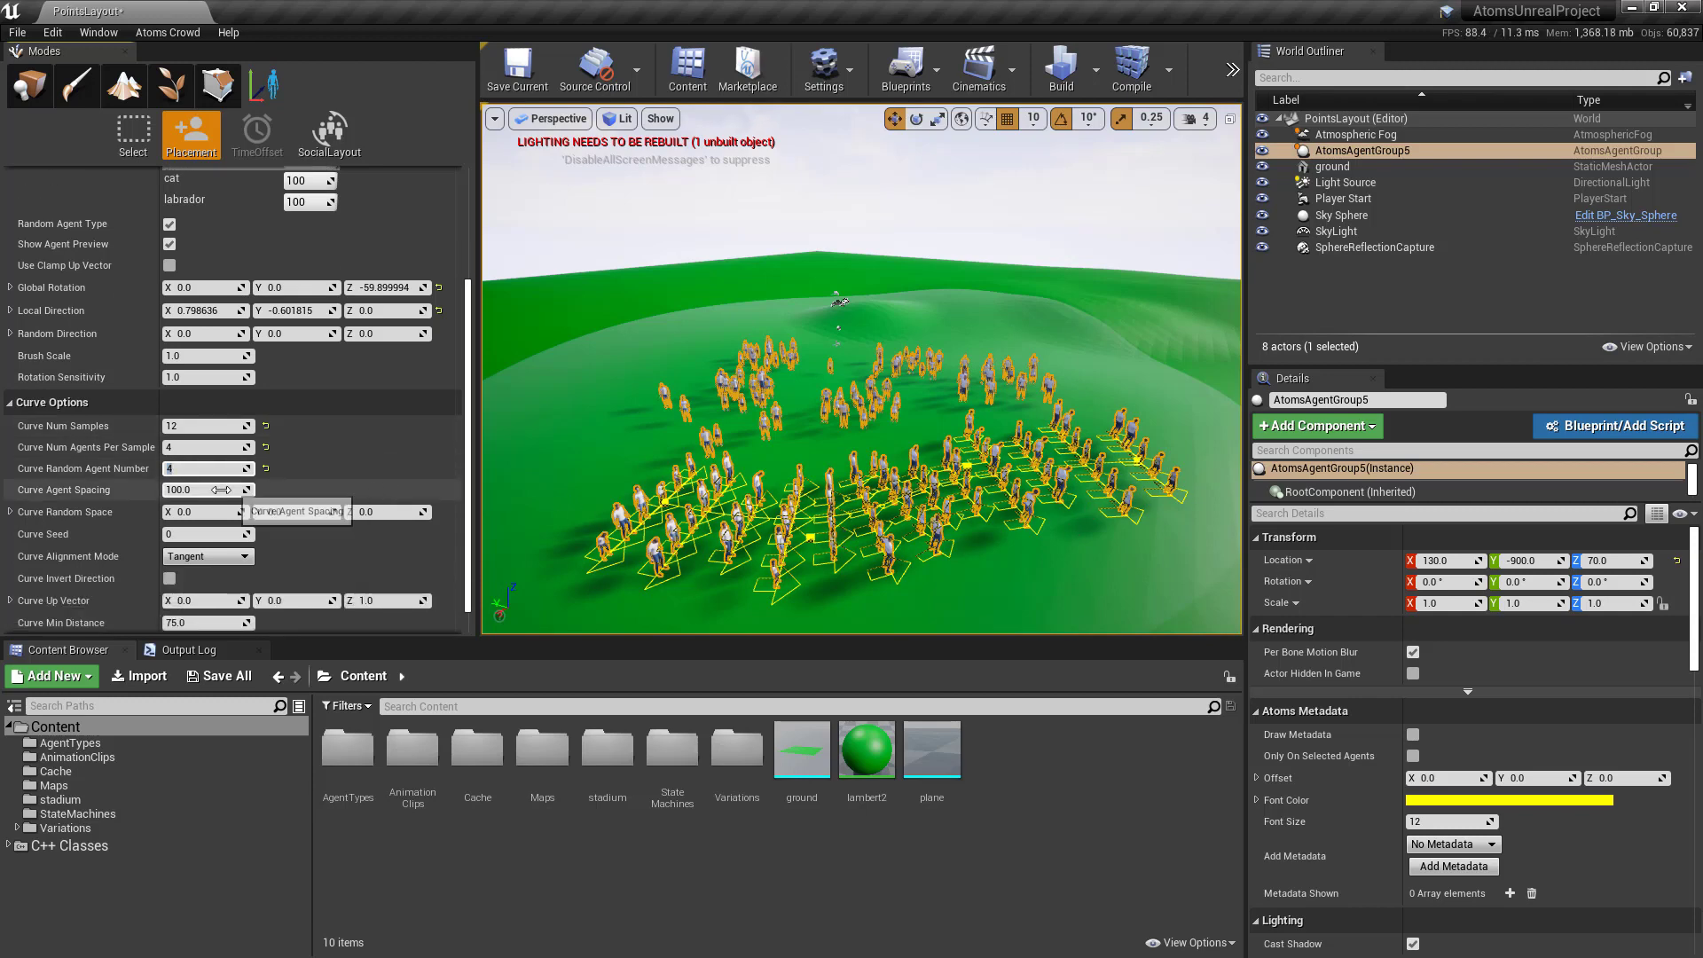
{"action": "left_click", "coordinate": [193, 490]}
{"action": "type", "text": "120"}
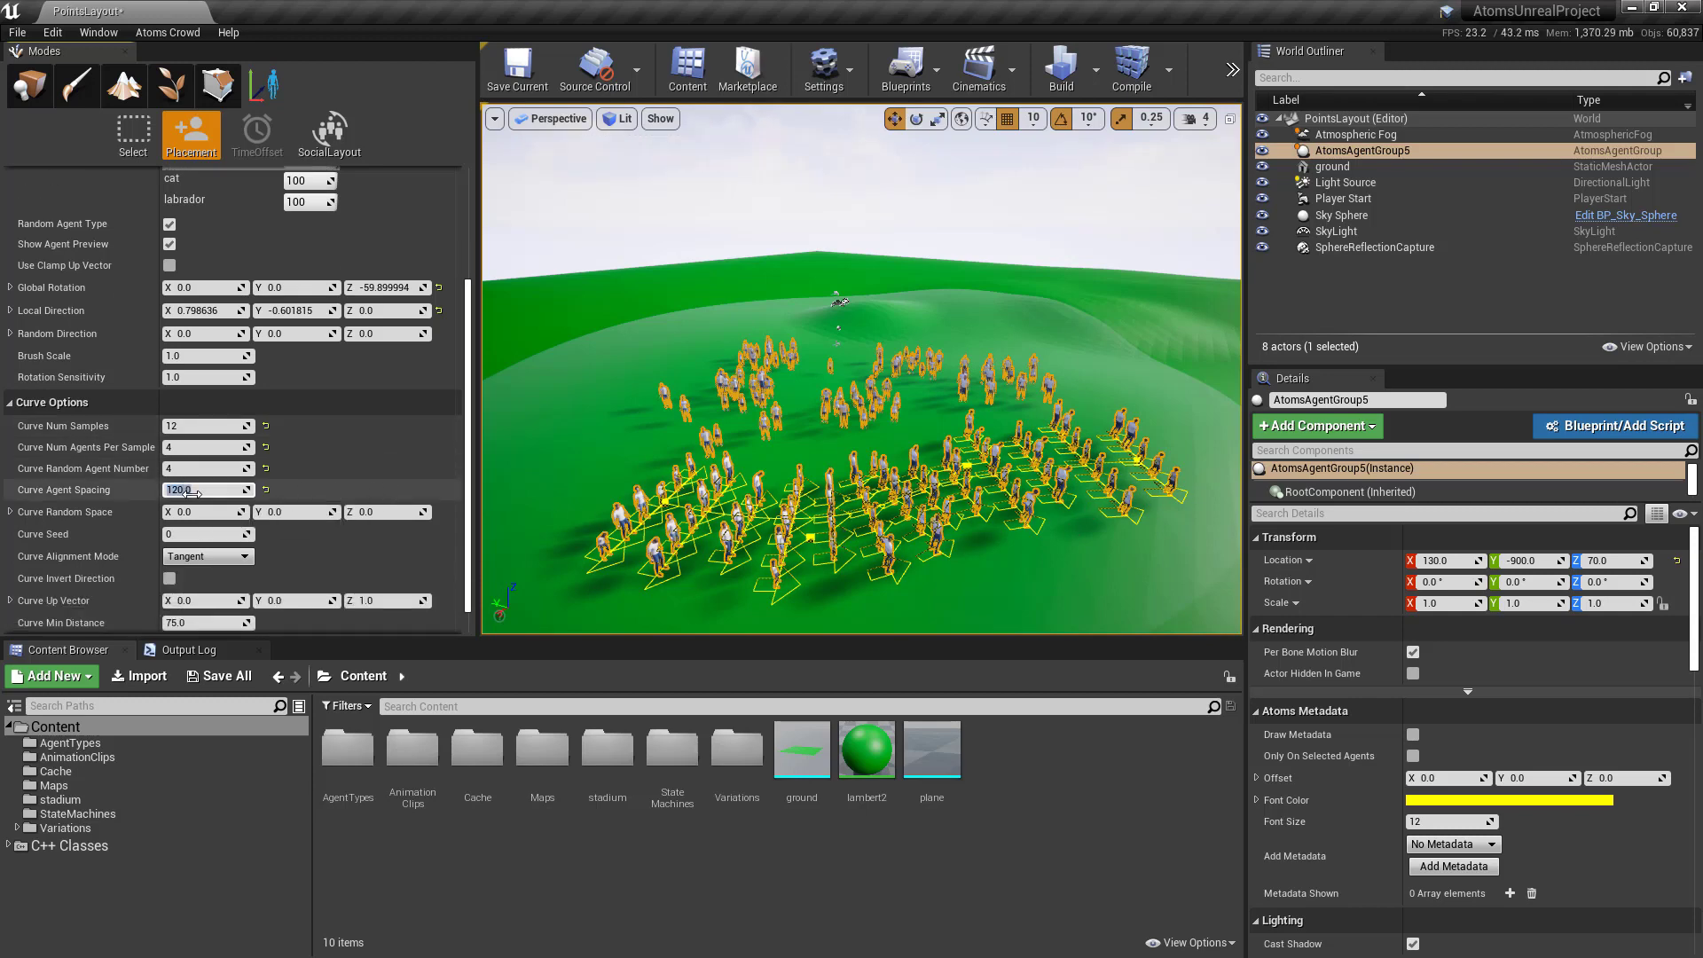
{"action": "key", "text": "Return"}
Set the Curve Random Space to 50 in both X and Y.
{"action": "scroll", "coordinate": [348, 449], "scroll_direction": "down", "scroll_amount": 1}
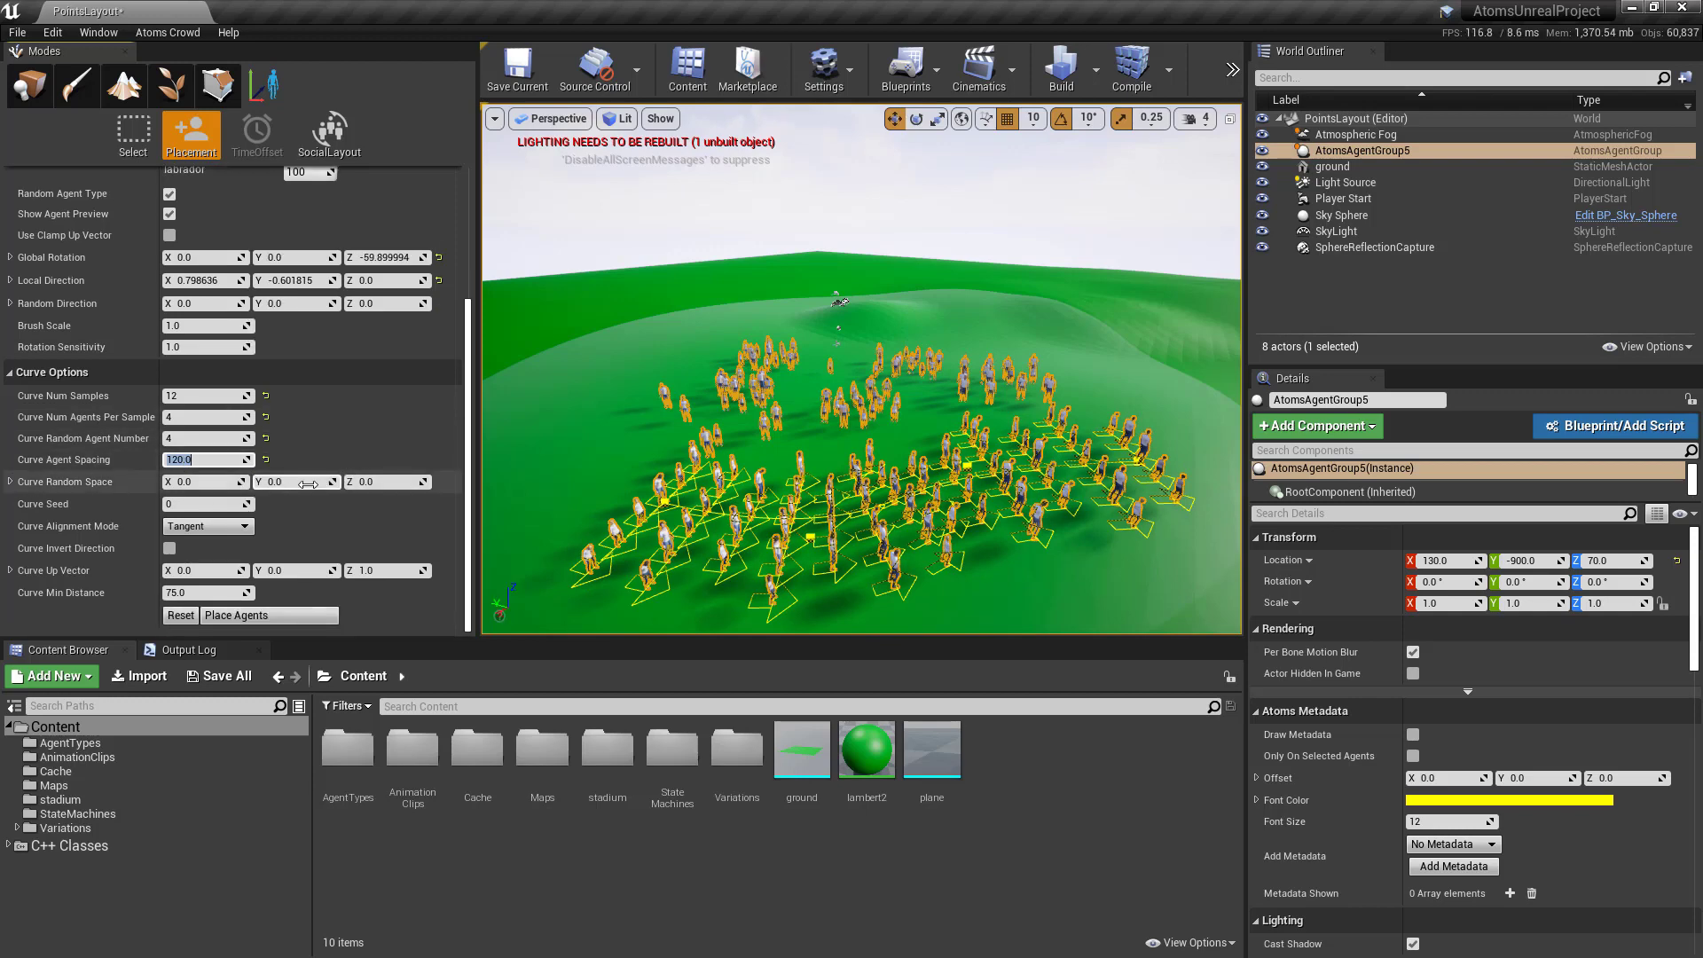
{"action": "left_click", "coordinate": [209, 487]}
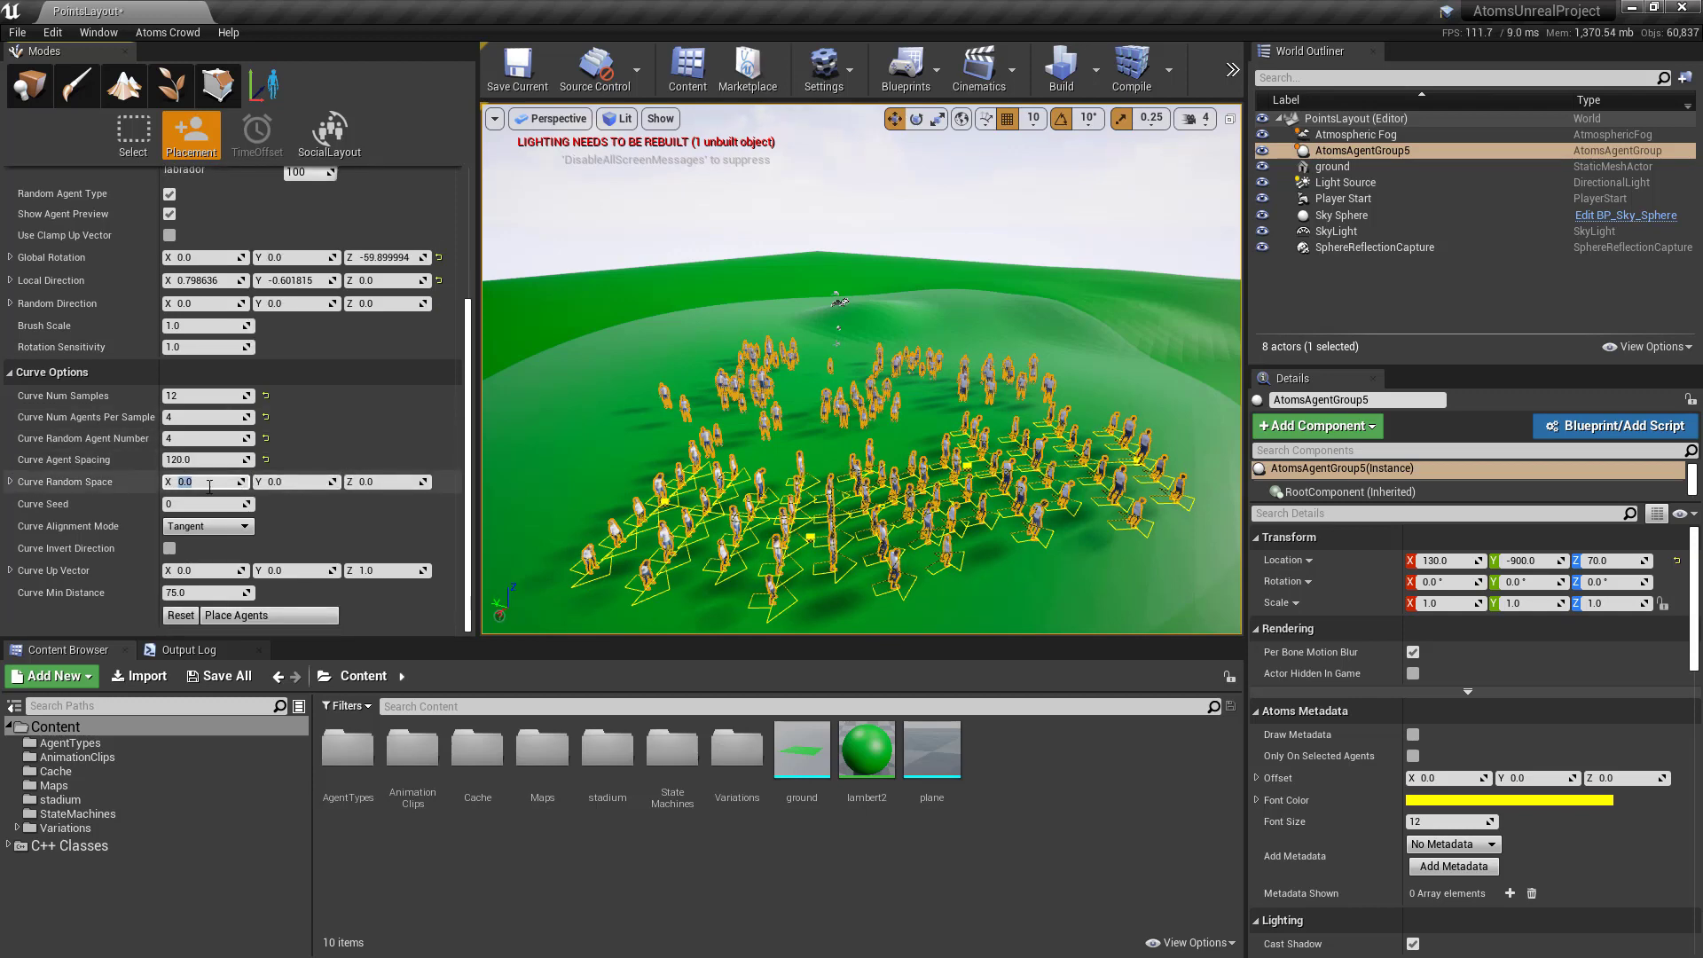
{"action": "type", "text": "50"}
{"action": "key", "text": "Tab"}
{"action": "type", "text": "50"}
{"action": "key", "text": "Tab"}
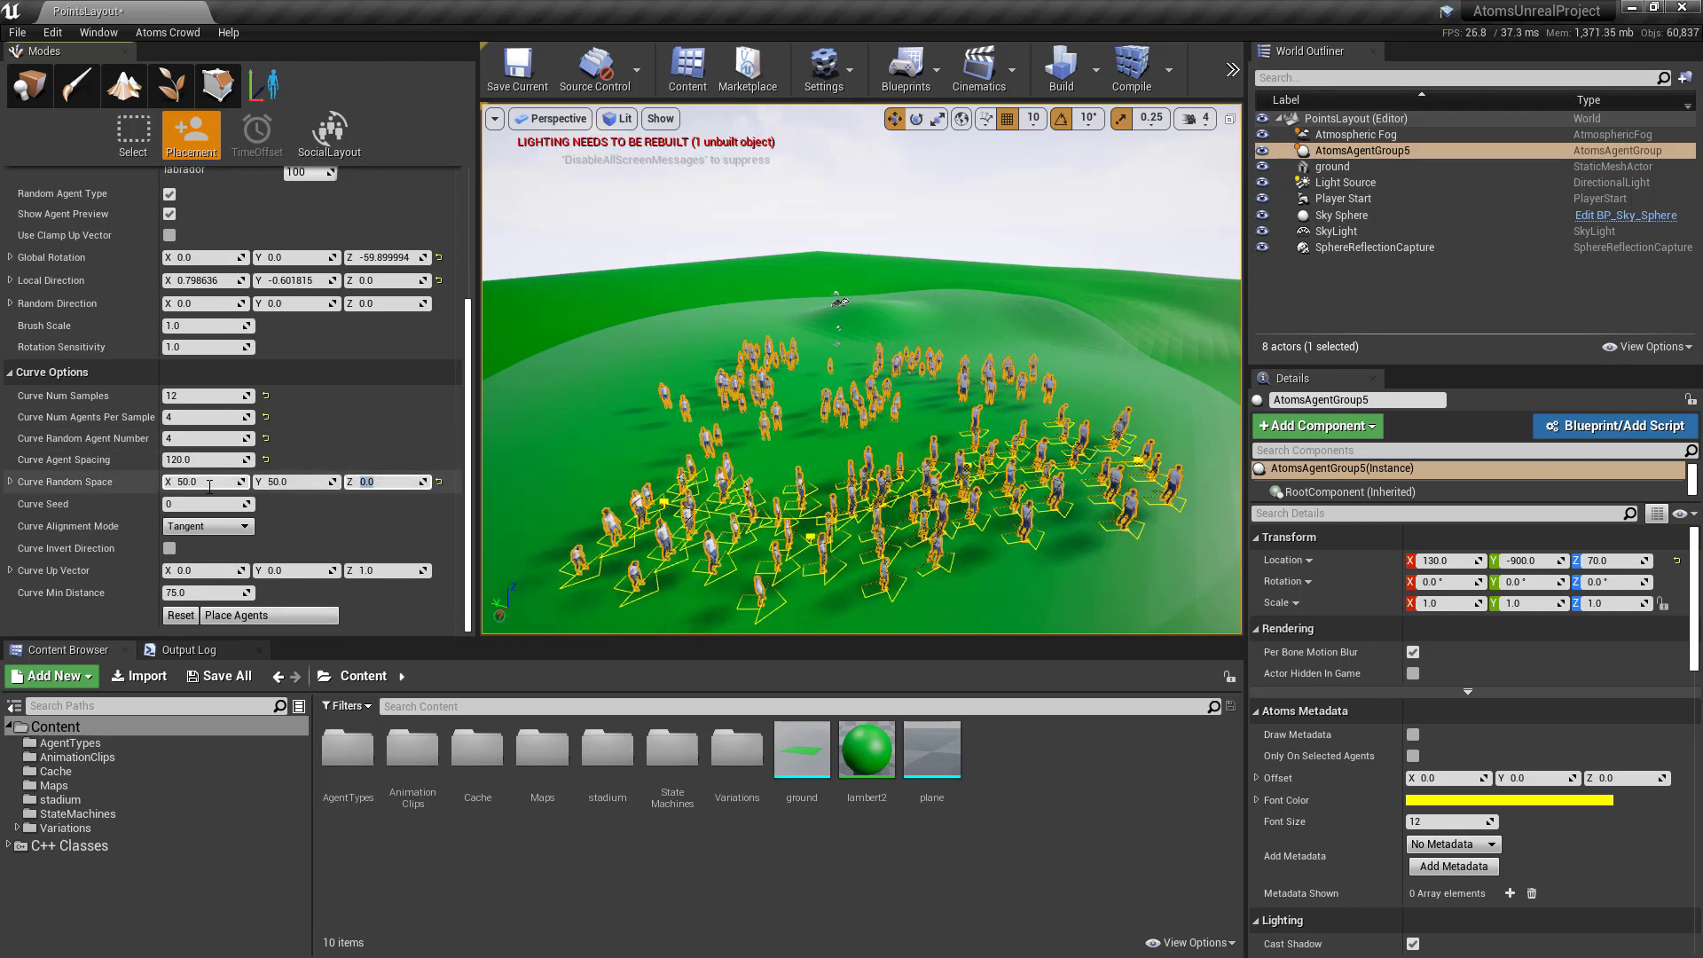
Try the Normal, Tangent and User Defined curve alignment modes, inverting the curve direction along the way.
{"action": "left_click", "coordinate": [186, 526]}
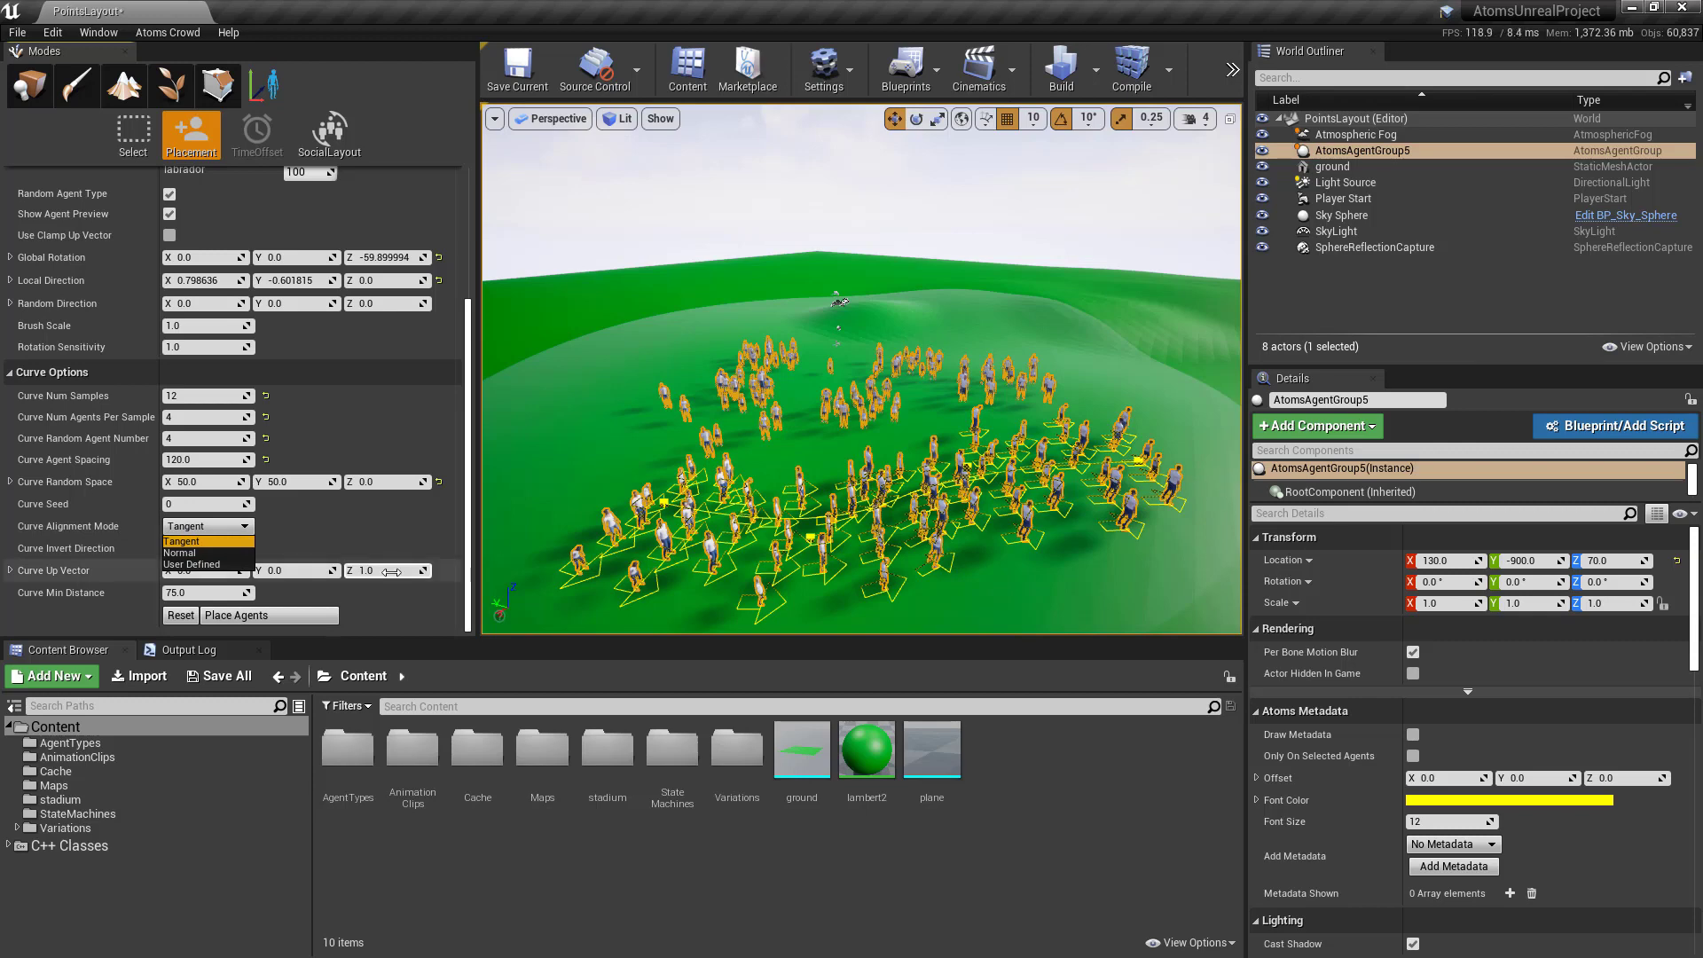
{"action": "left_click", "coordinate": [195, 552]}
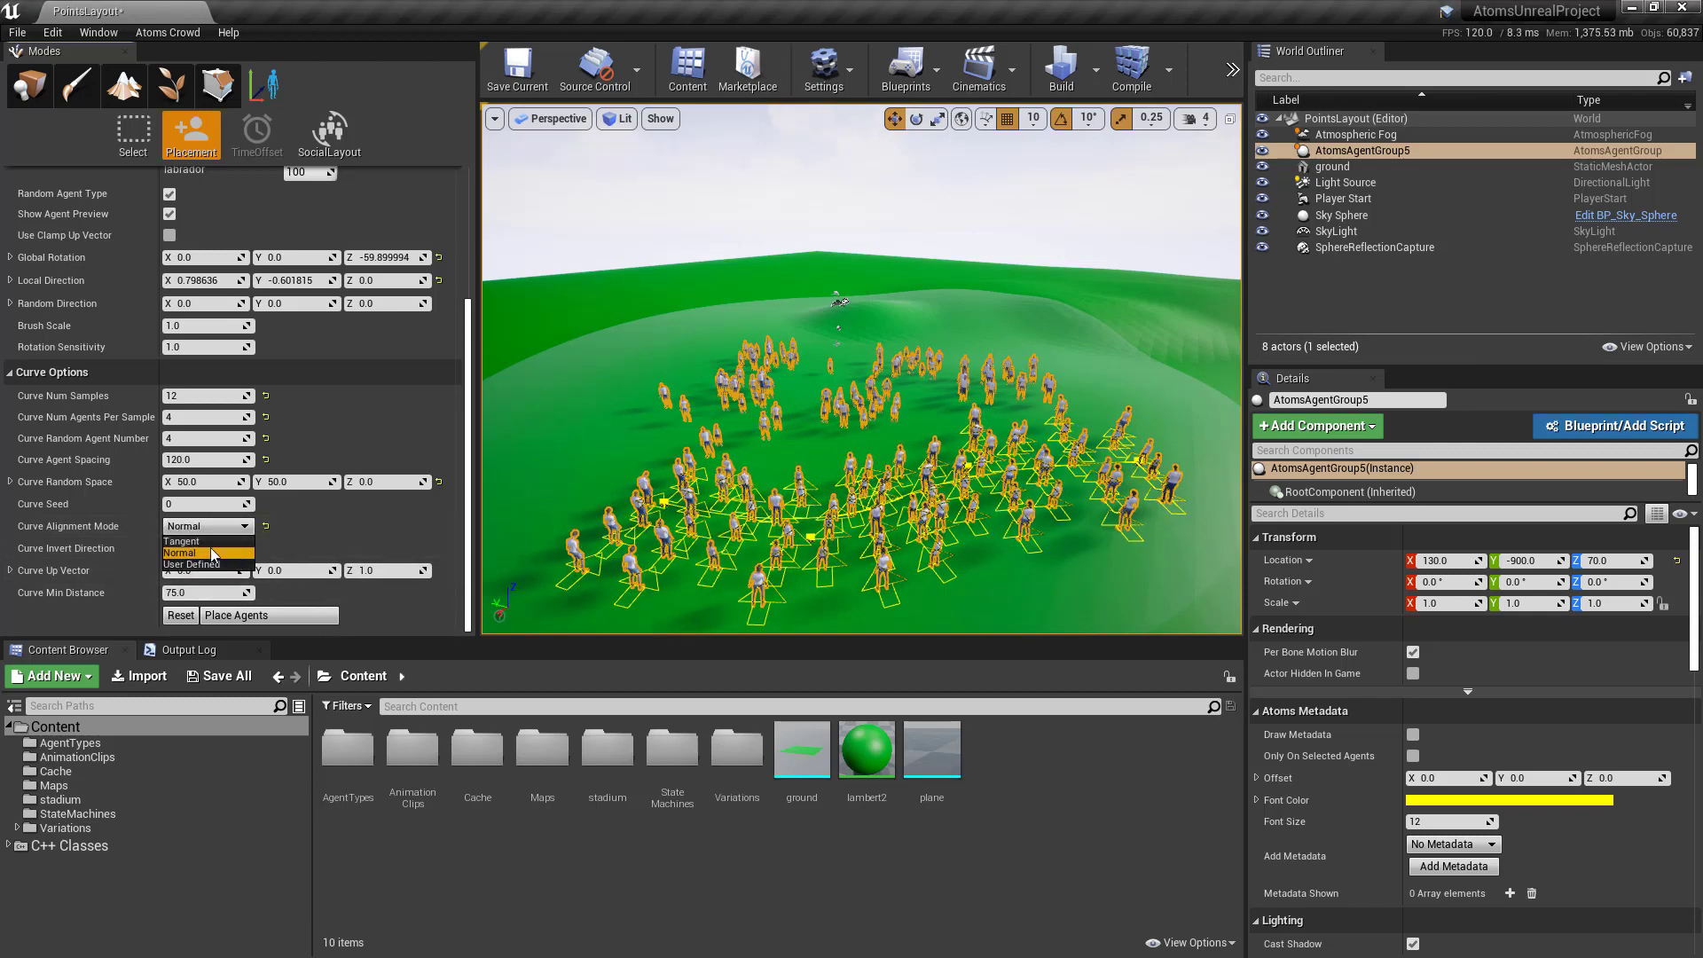
{"action": "left_click", "coordinate": [170, 548]}
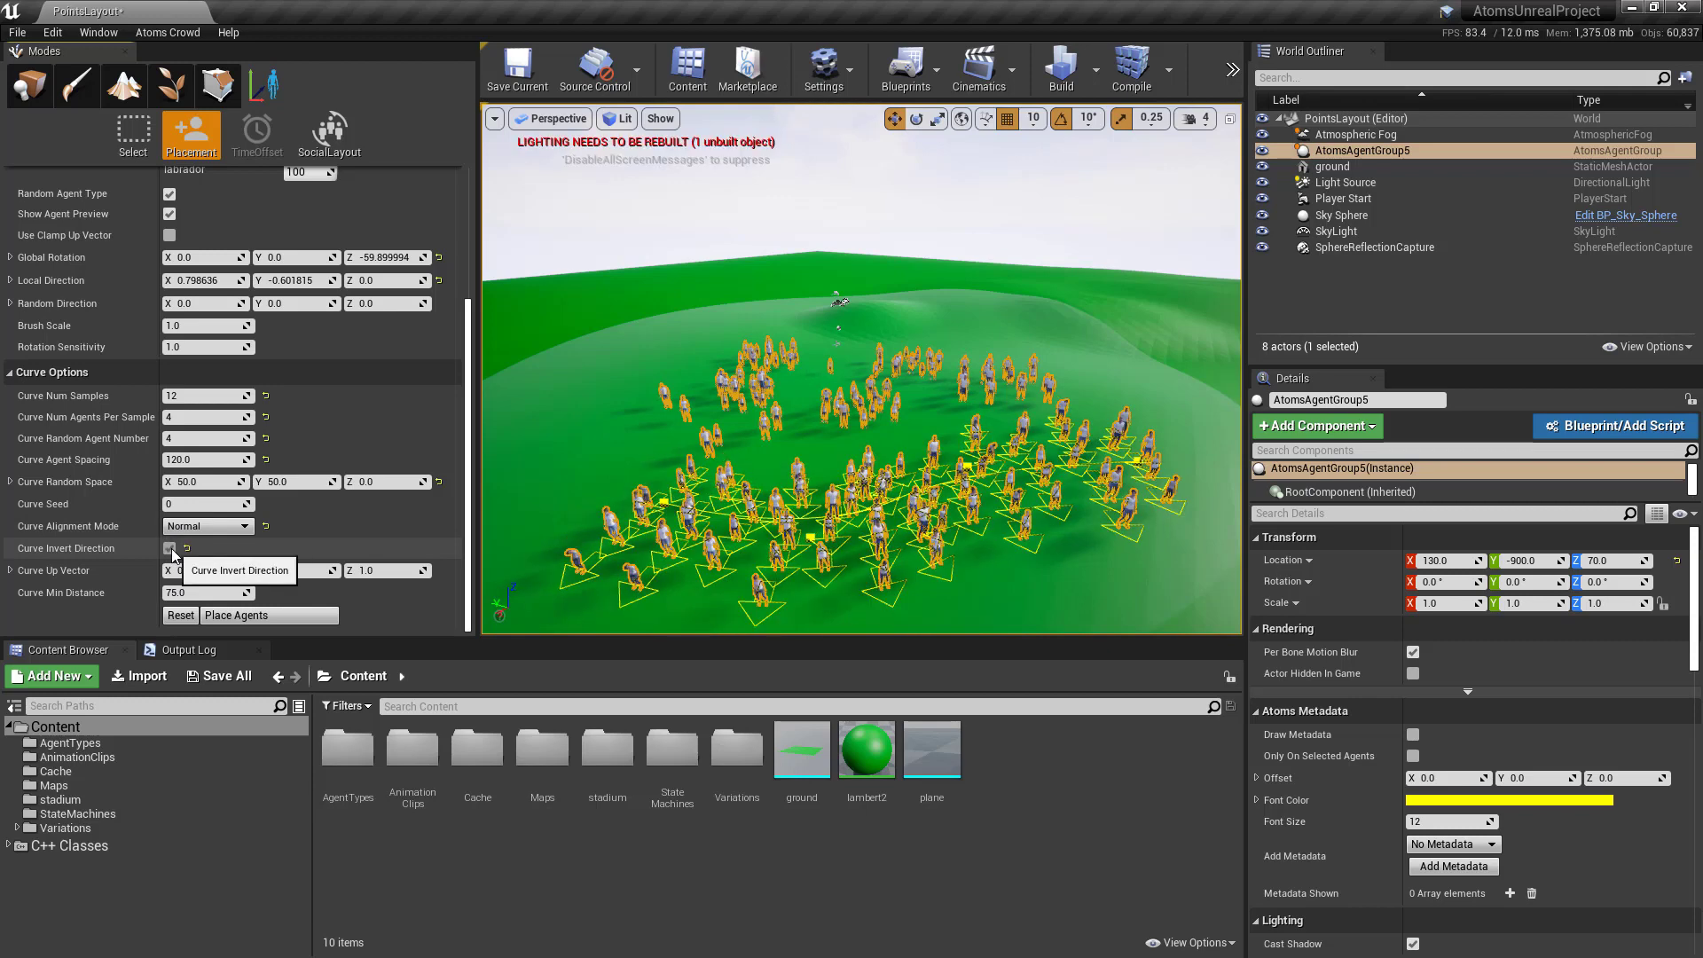
{"action": "left_click", "coordinate": [194, 529]}
{"action": "left_click", "coordinate": [193, 543]}
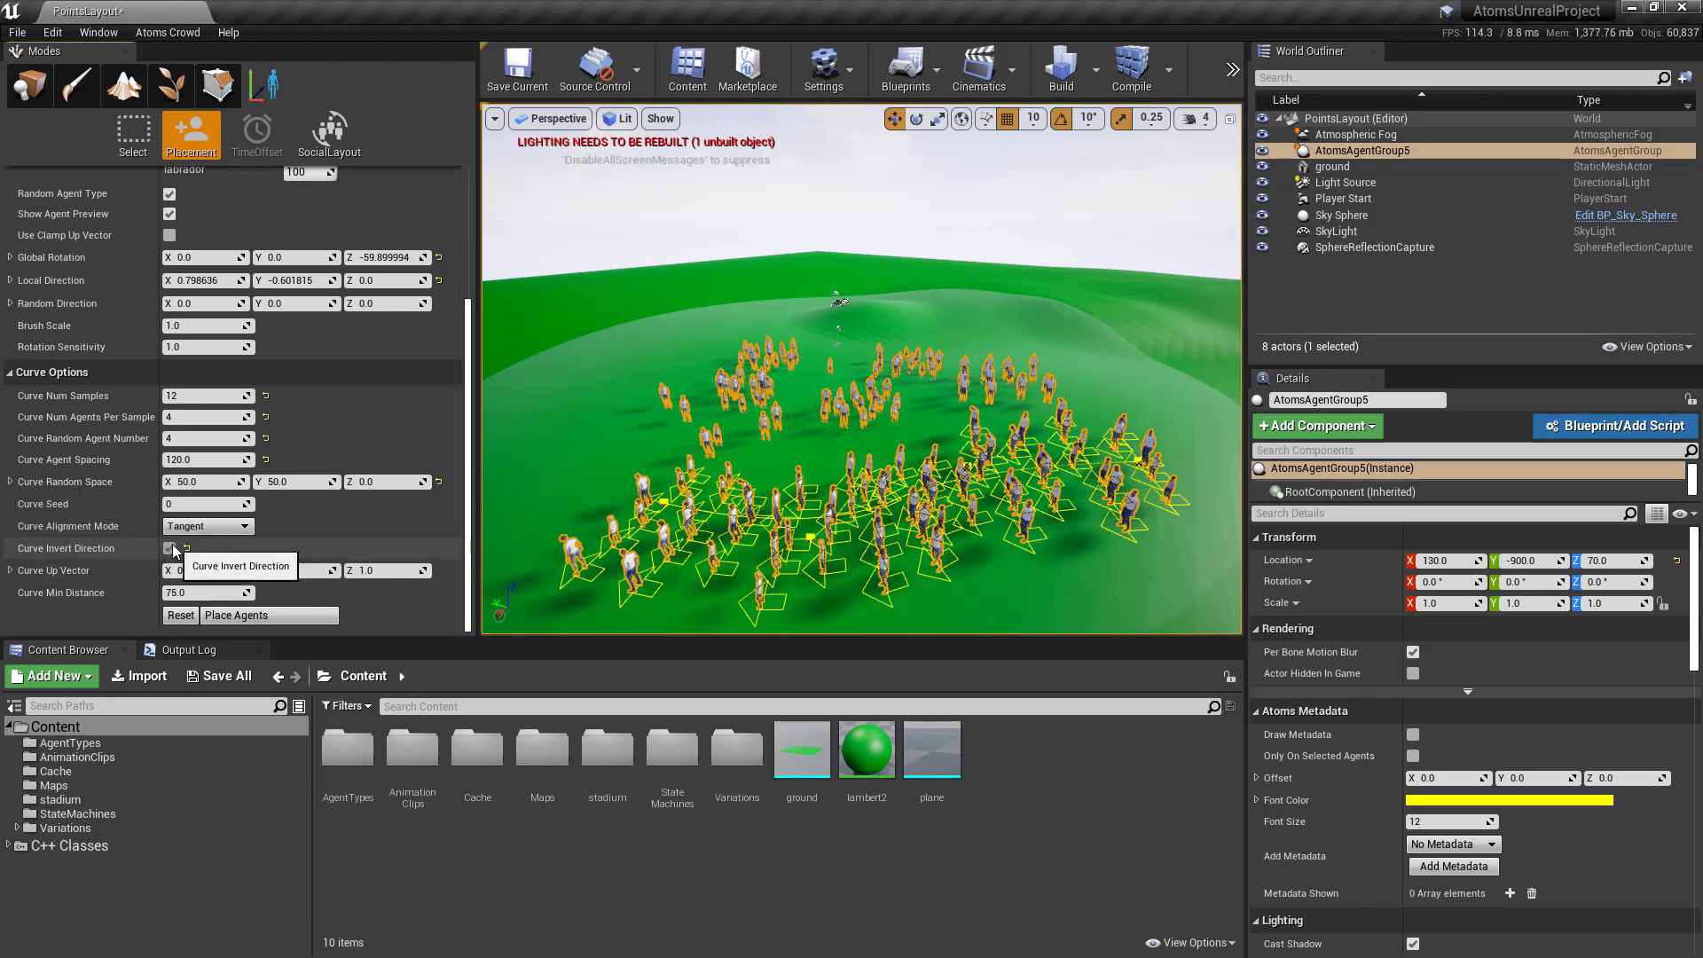
{"action": "left_click", "coordinate": [190, 526]}
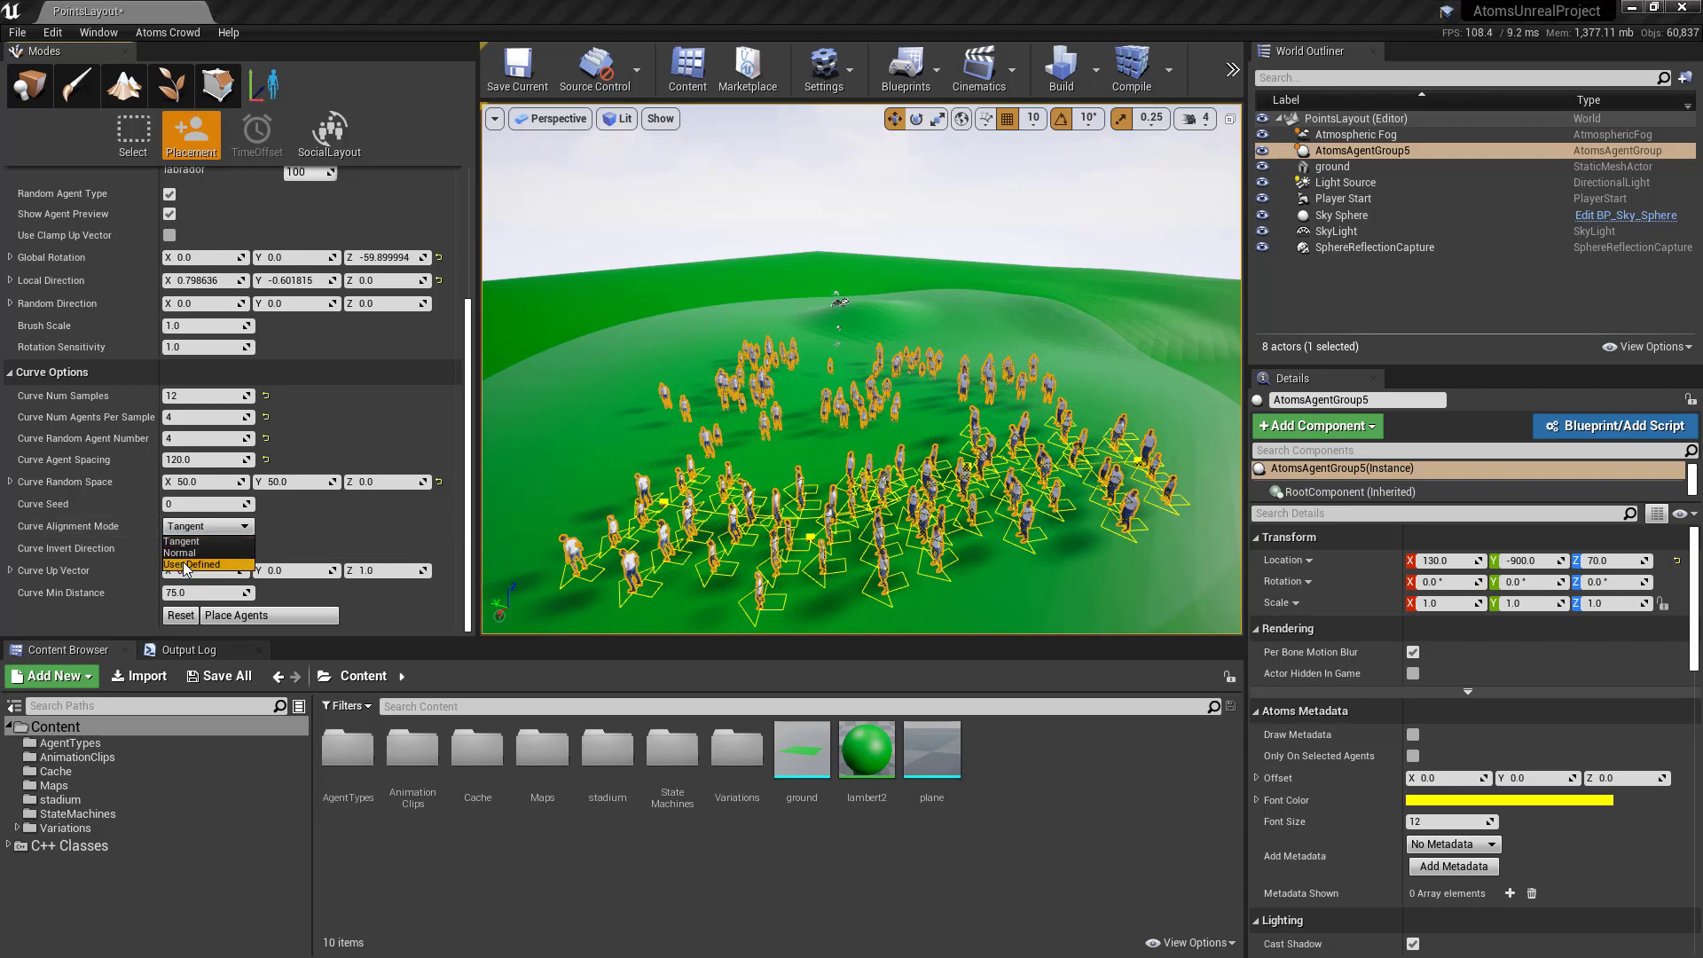
{"action": "left_click", "coordinate": [189, 564]}
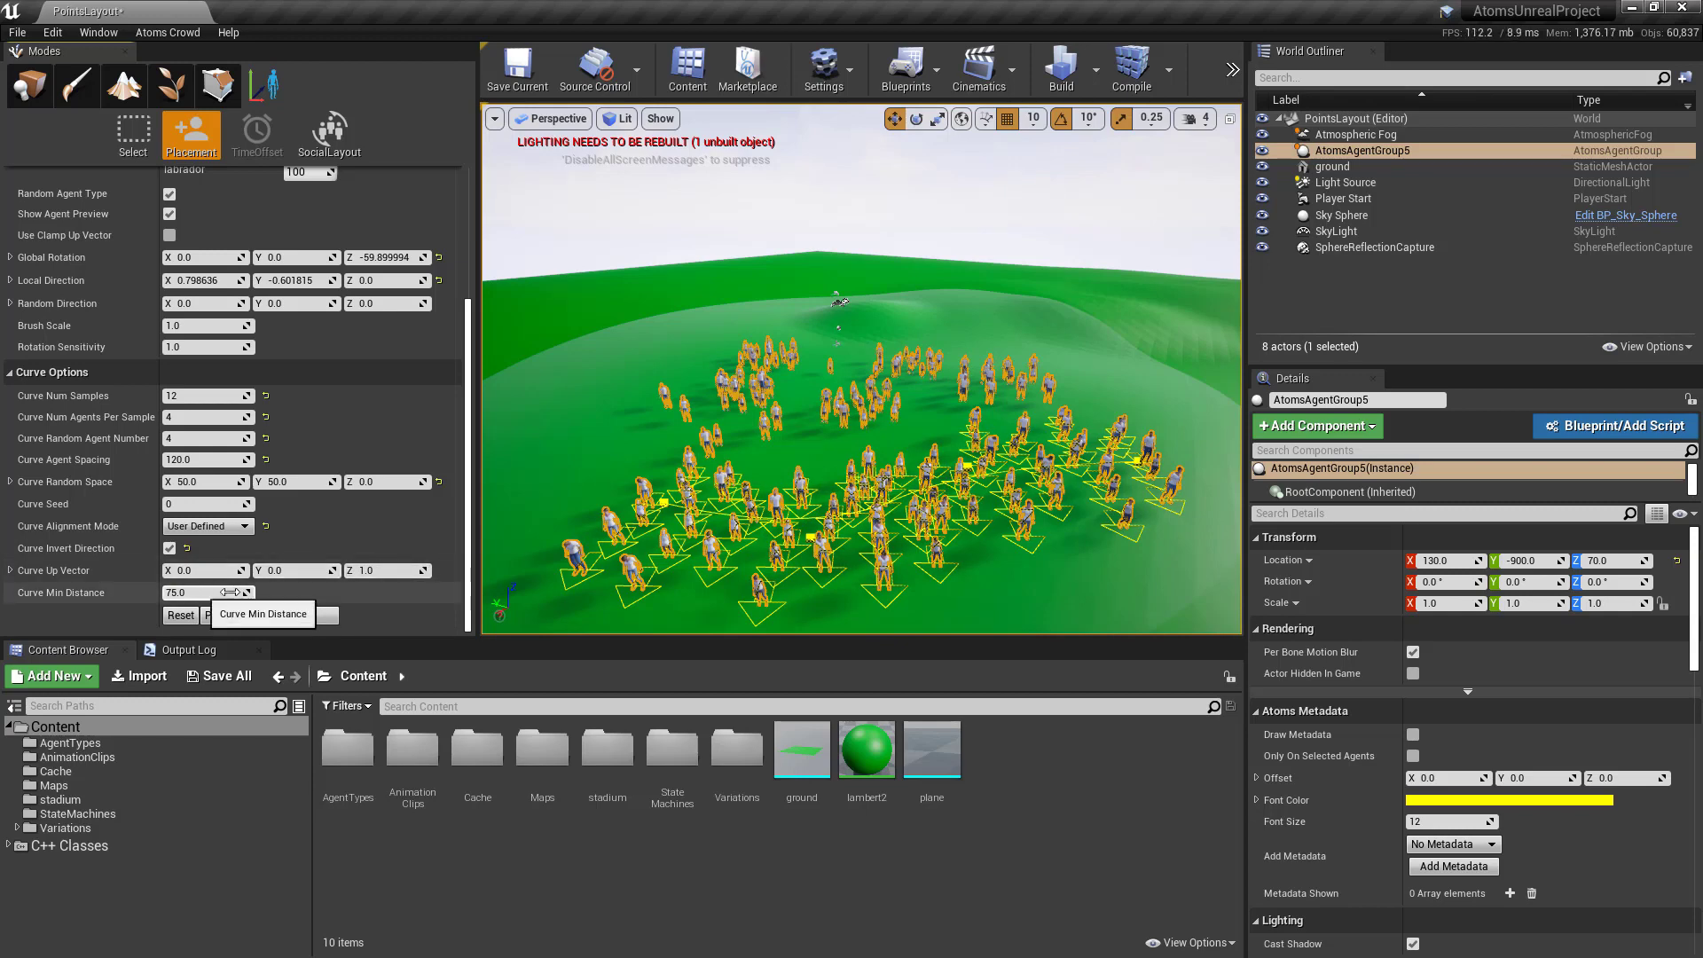
Set the Curve Min Distance to 50.
{"action": "left_click", "coordinate": [191, 593]}
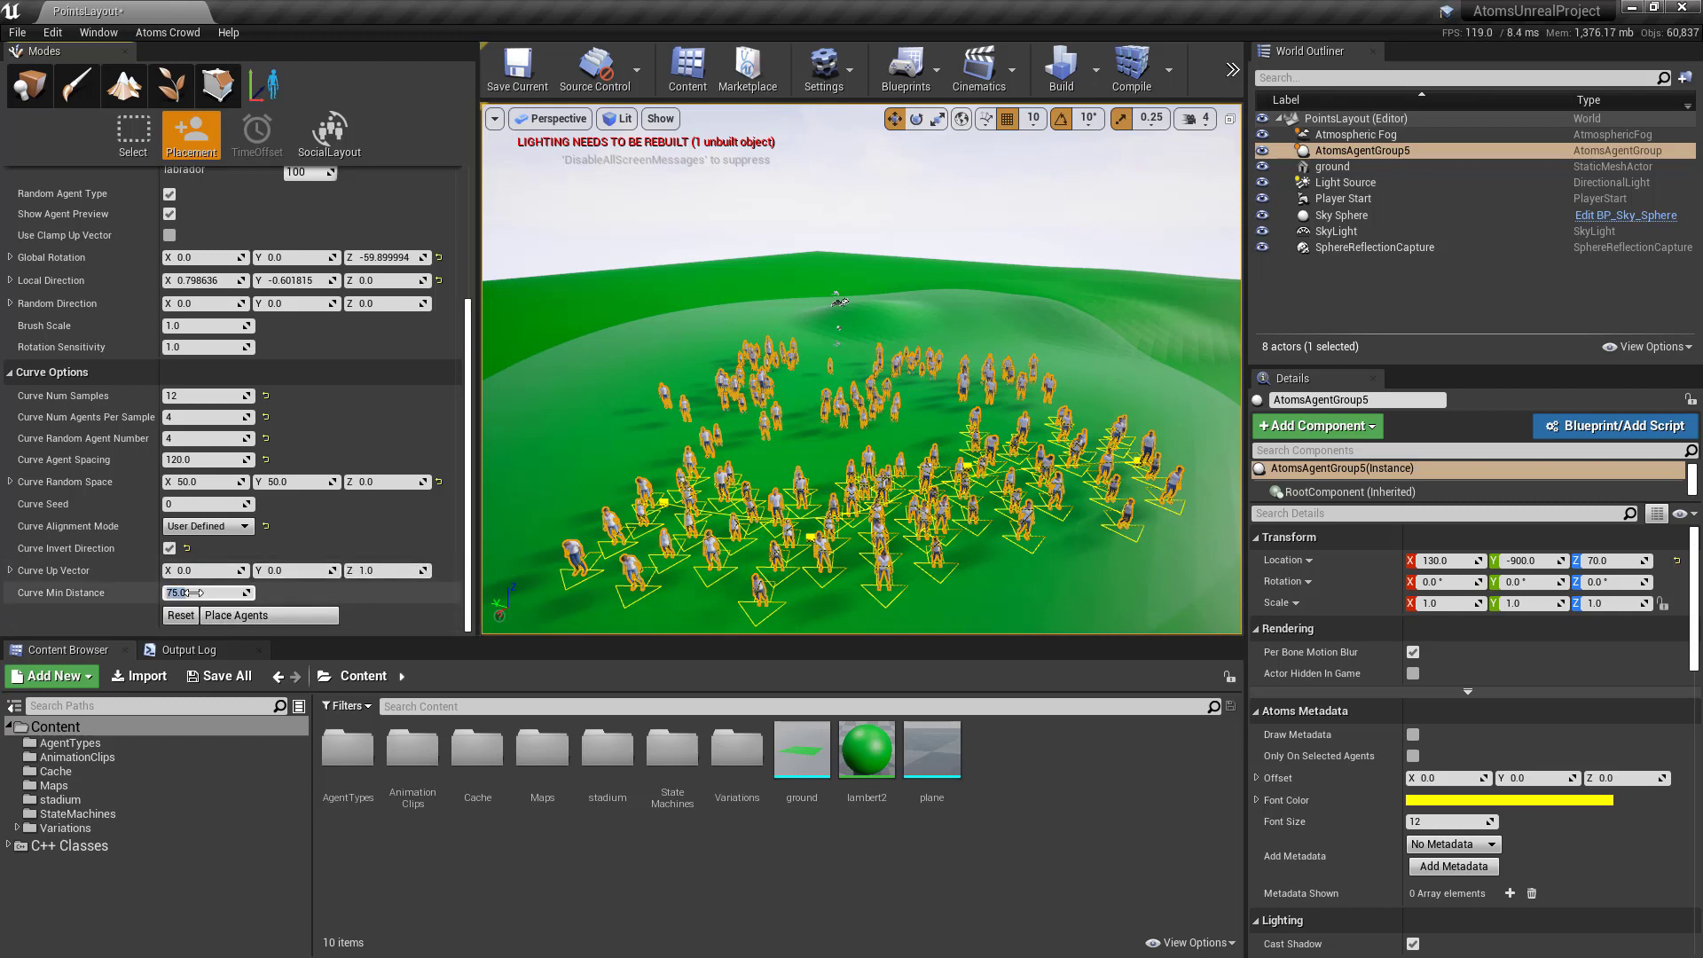
{"action": "type", "text": "50"}
{"action": "key", "text": "Return"}
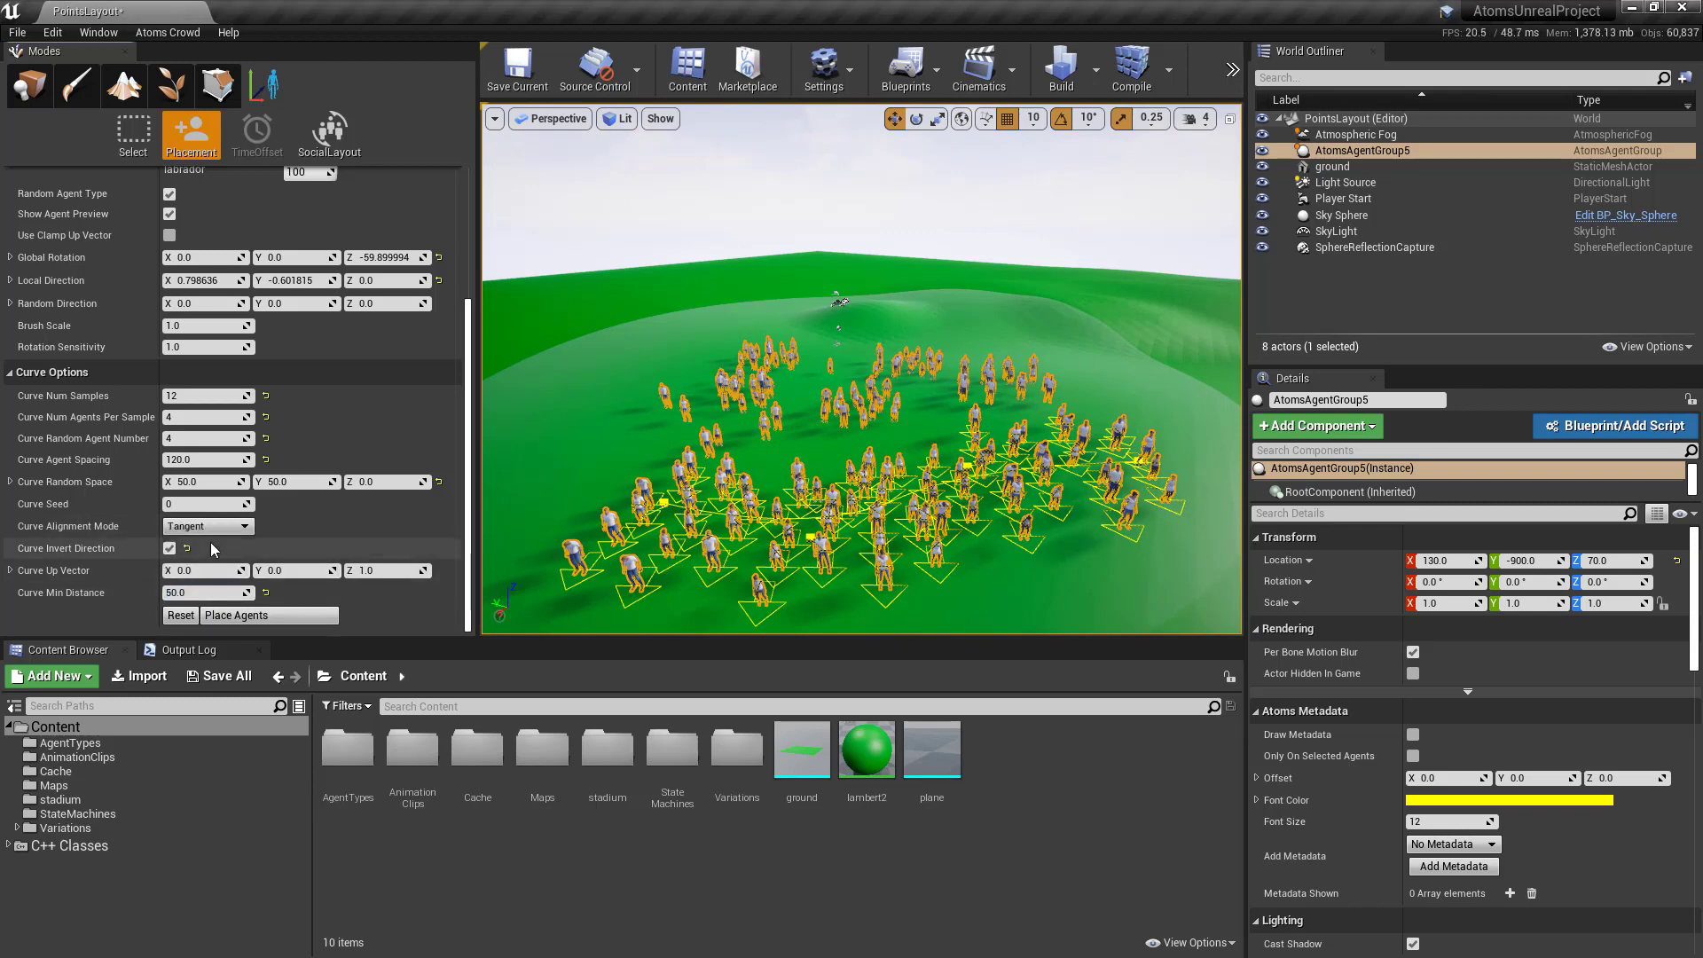
Restore the default curve alignment mode and direction, and place the agents along the curve.
{"action": "left_click", "coordinate": [265, 526]}
{"action": "left_click", "coordinate": [187, 548]}
{"action": "right_click_drag", "start_coordinate": [966, 519], "coordinate": [940, 497]}
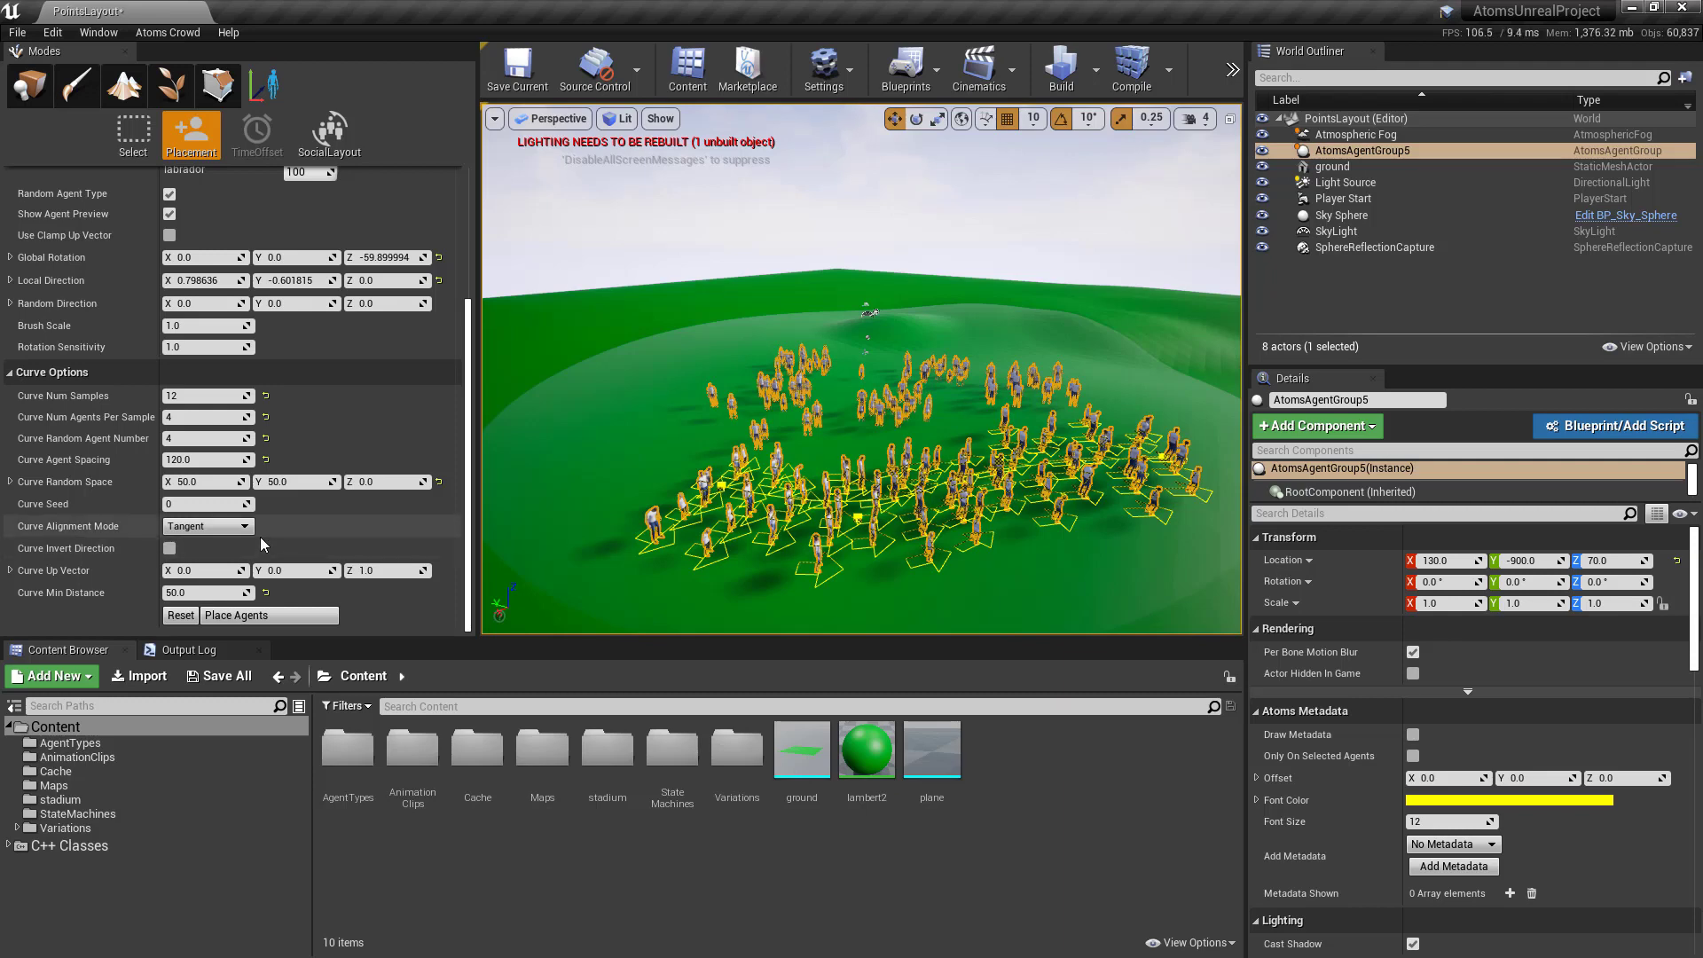
{"action": "left_click", "coordinate": [257, 615]}
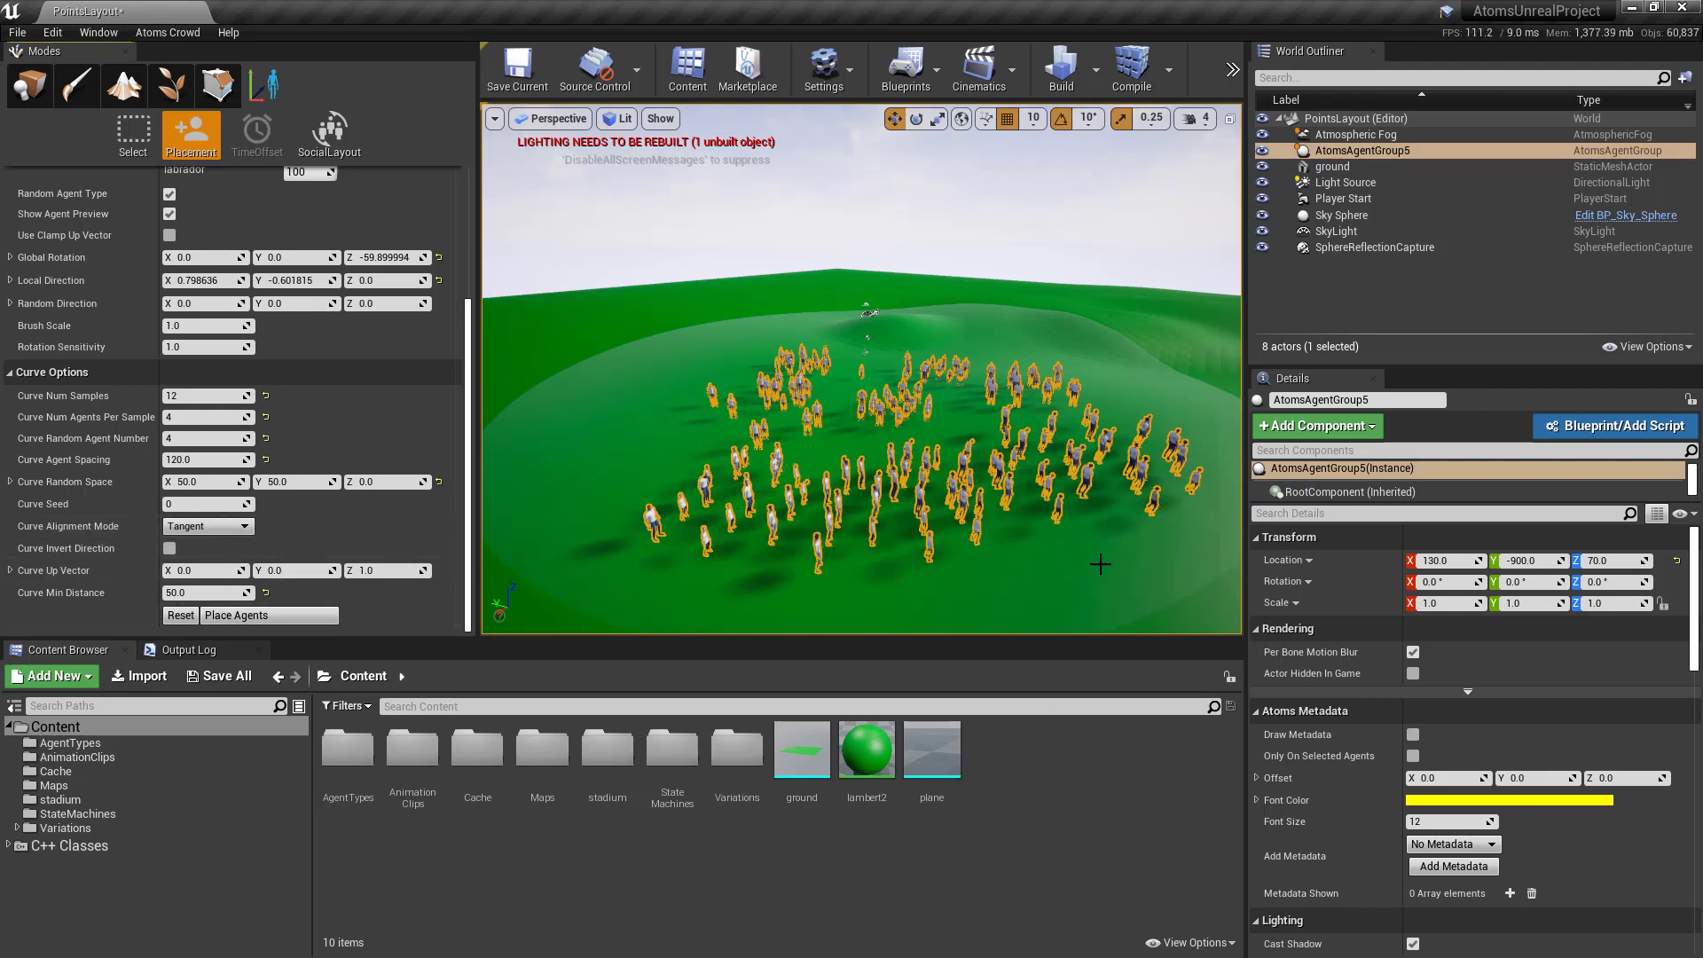
Switch to Mesh Scatter placement and use the ground actor as the scatter mesh.
{"action": "scroll", "coordinate": [351, 216], "scroll_direction": "up", "scroll_amount": 5}
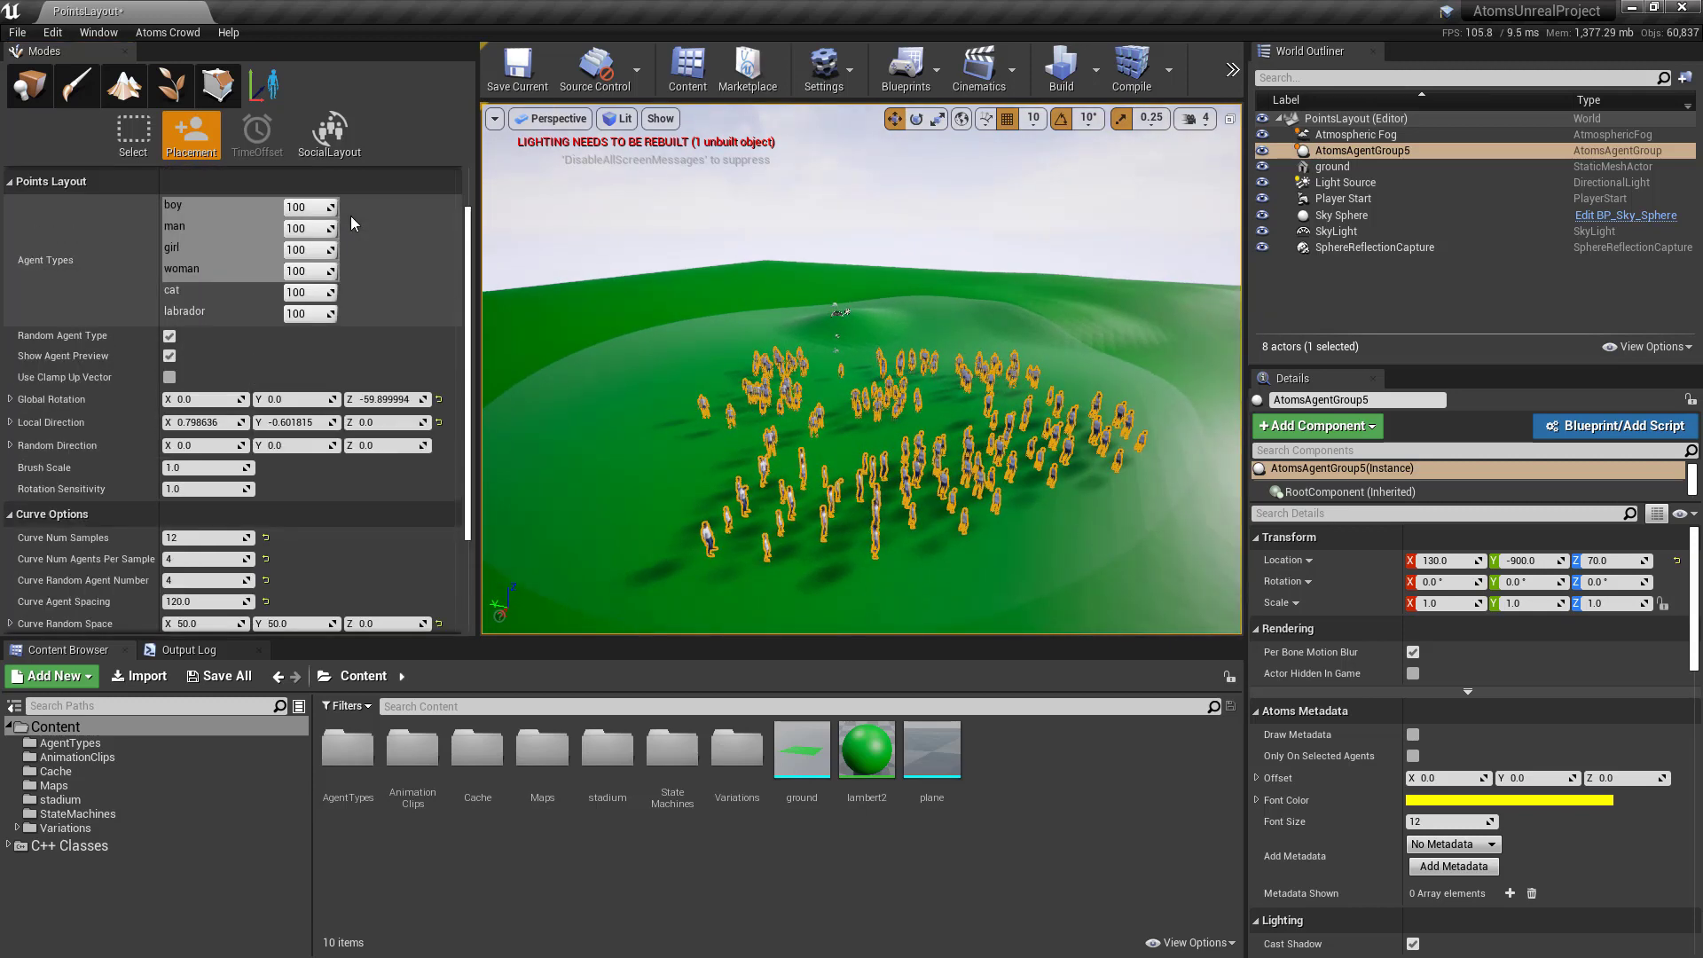
{"action": "left_click", "coordinate": [369, 197]}
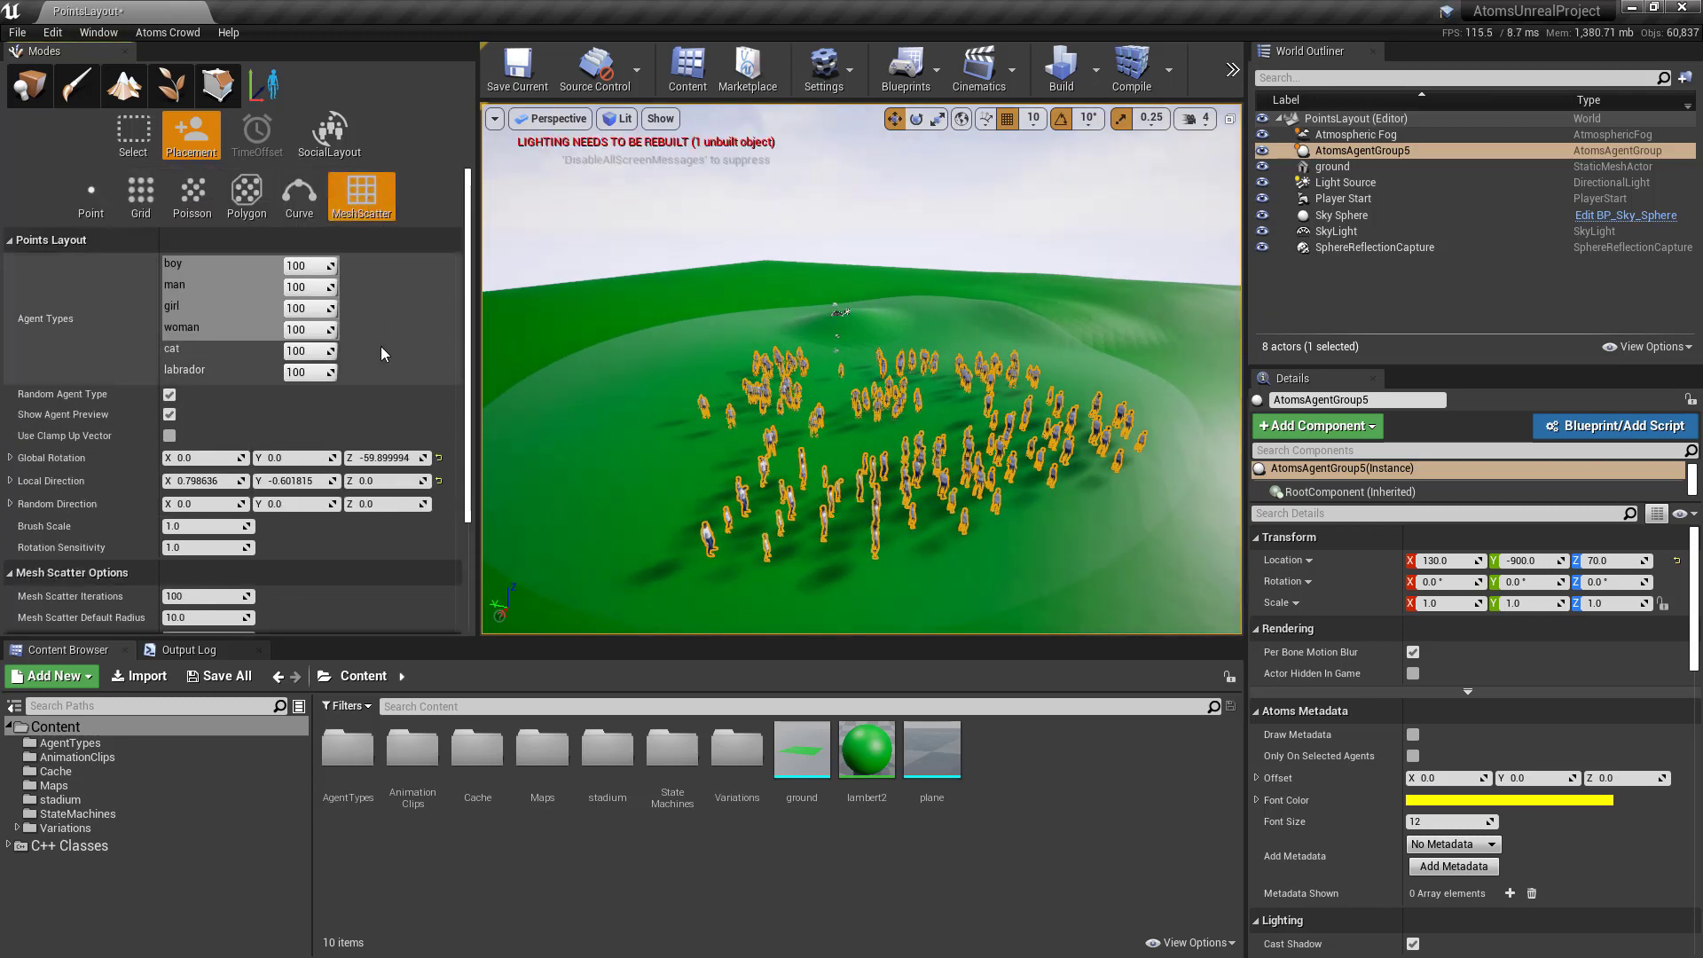
{"action": "scroll", "coordinate": [381, 346], "scroll_direction": "down", "scroll_amount": 4}
{"action": "left_click", "coordinate": [243, 591]}
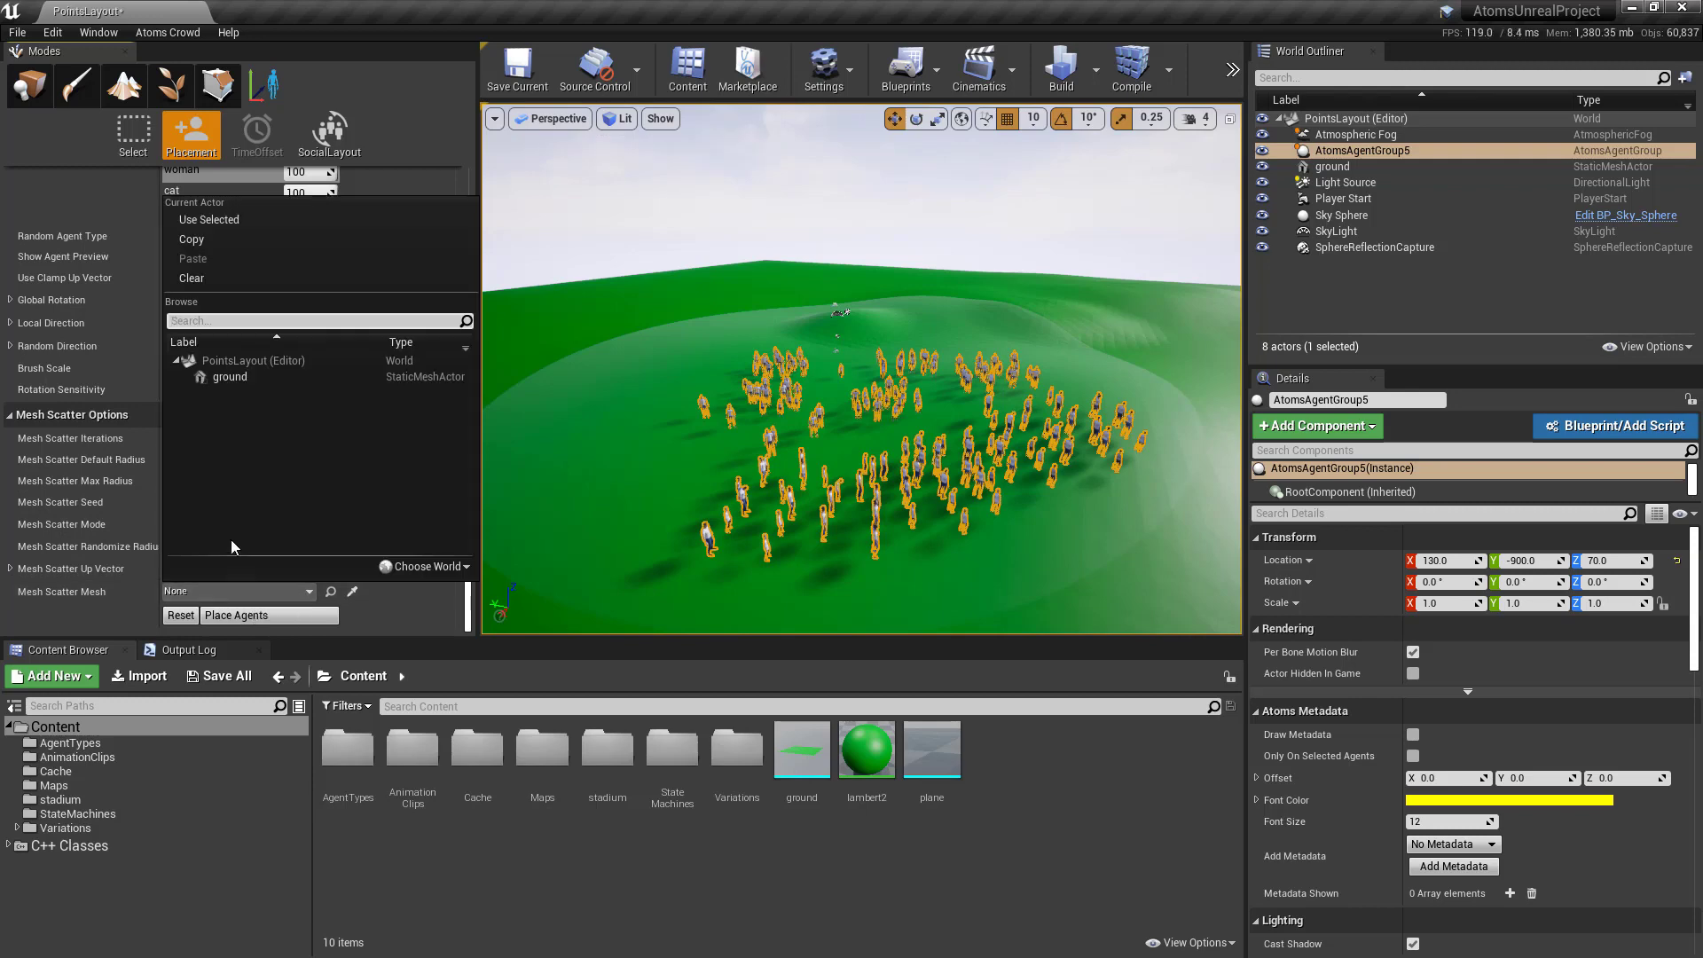
{"action": "left_click", "coordinate": [228, 377]}
{"action": "left_click", "coordinate": [854, 393]}
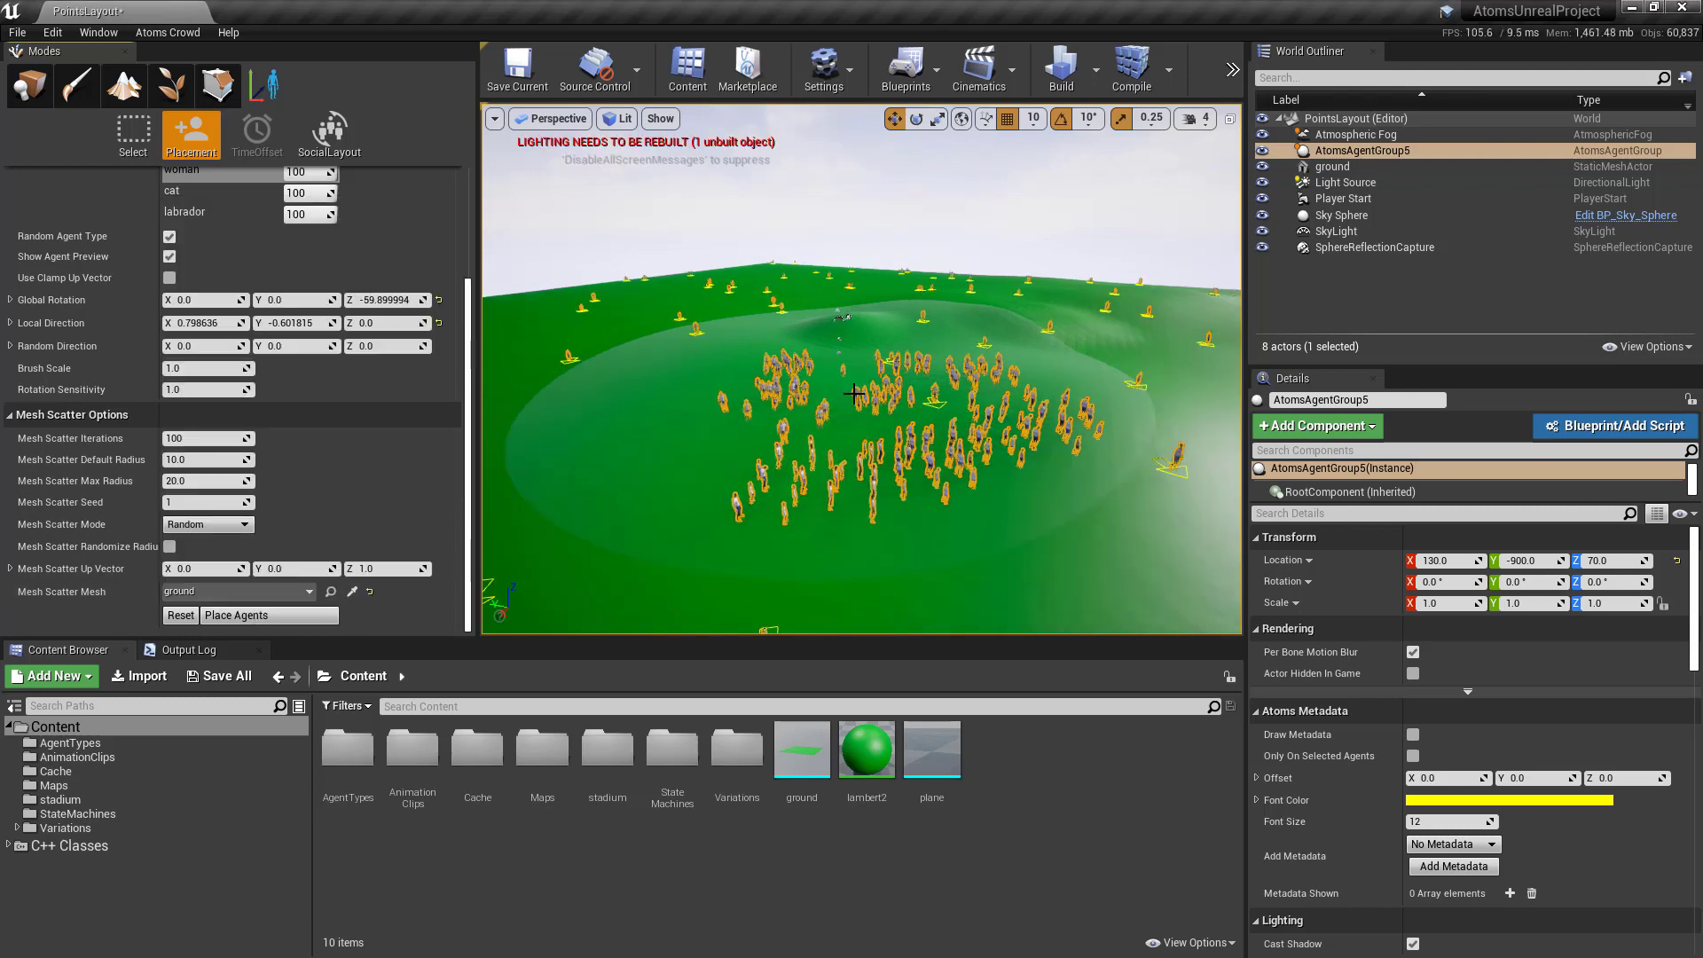
{"action": "left_click_drag", "start_coordinate": [854, 393], "coordinate": [892, 417], "text": "alt"}
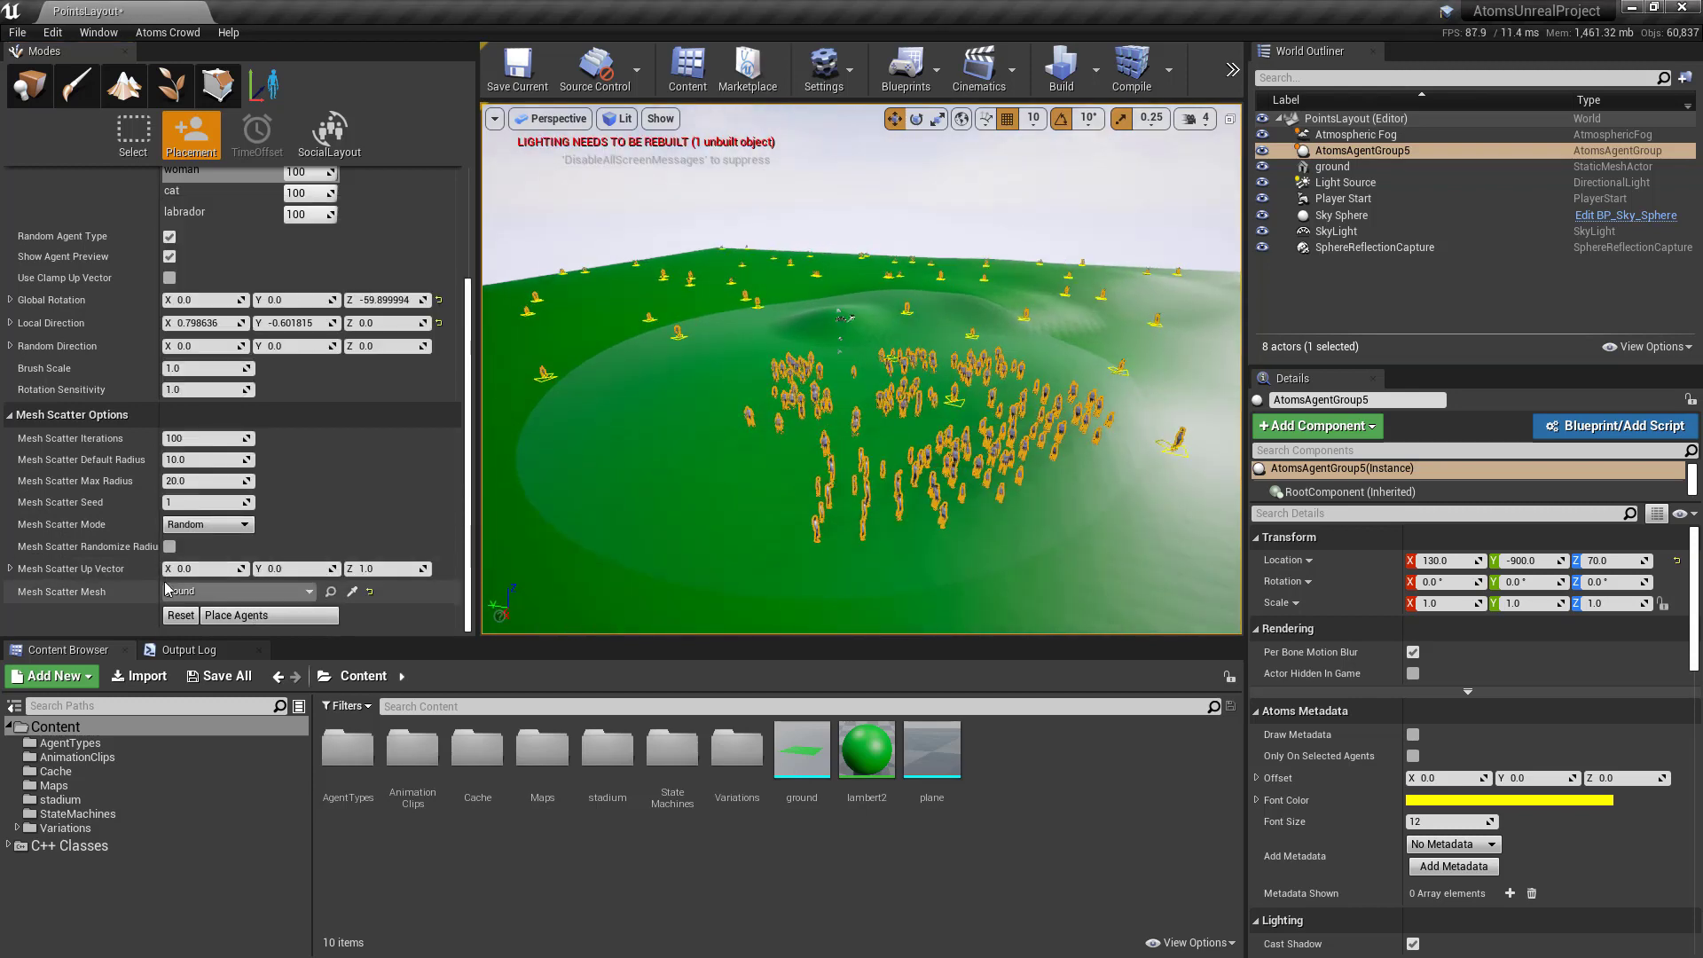
Set the Mesh Scatter Iterations to 200, keeping the scatter mode on Random.
{"action": "left_click", "coordinate": [189, 438]}
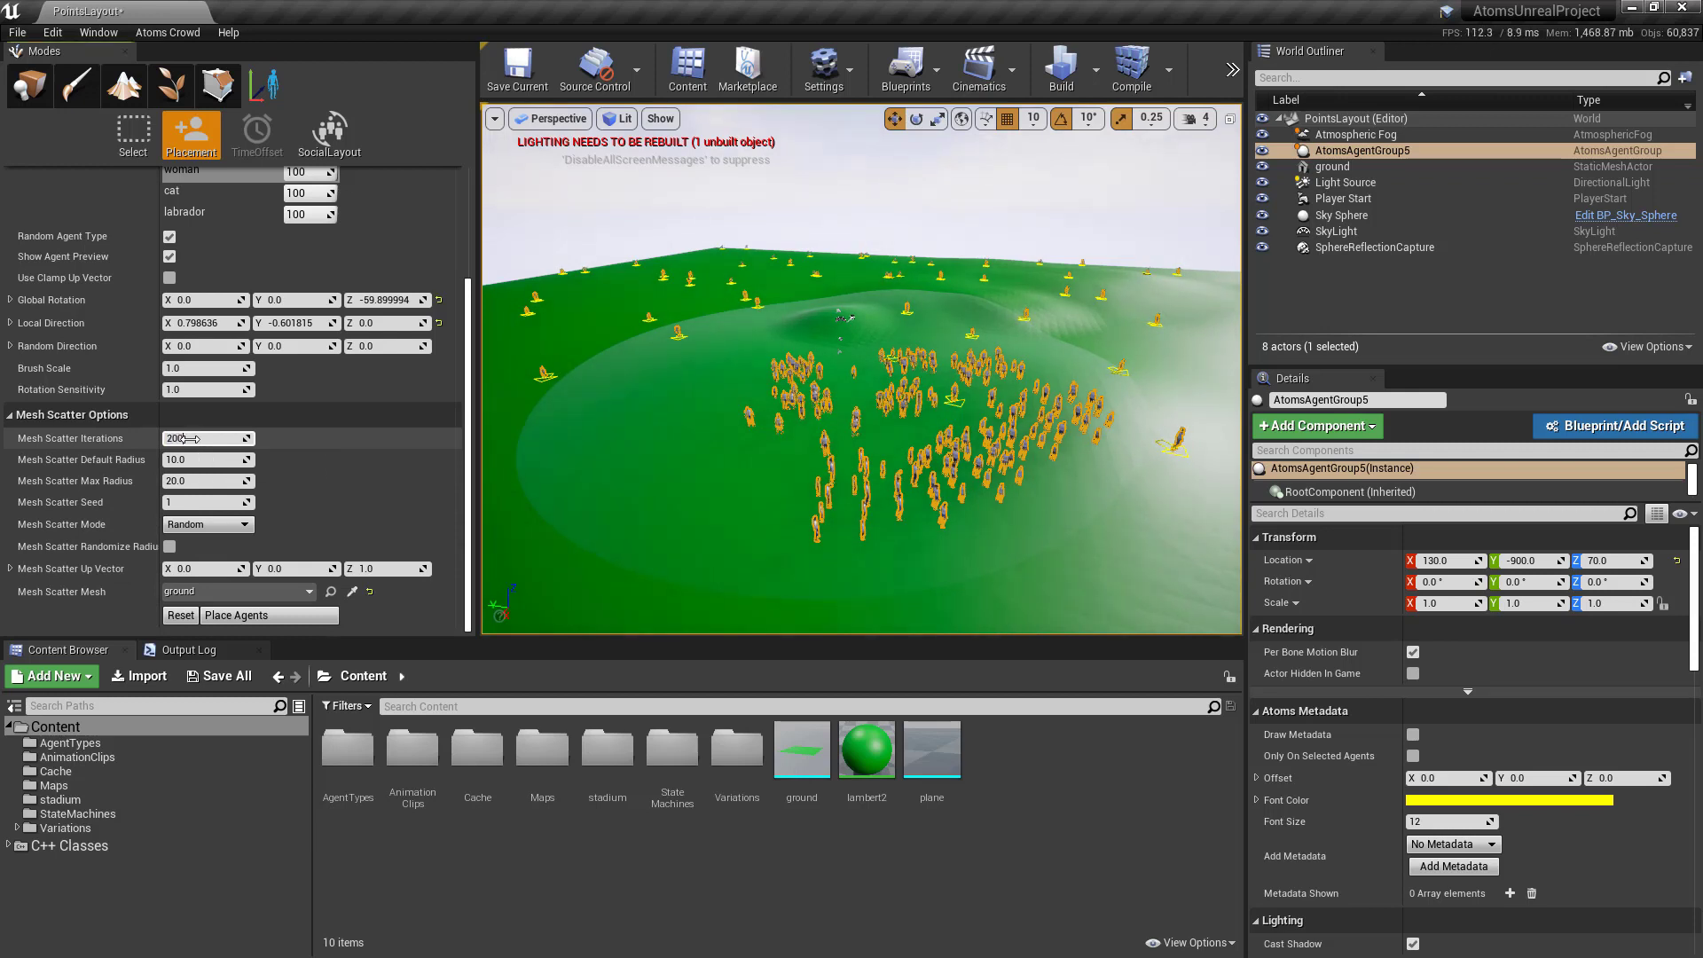
{"action": "key", "text": "Return"}
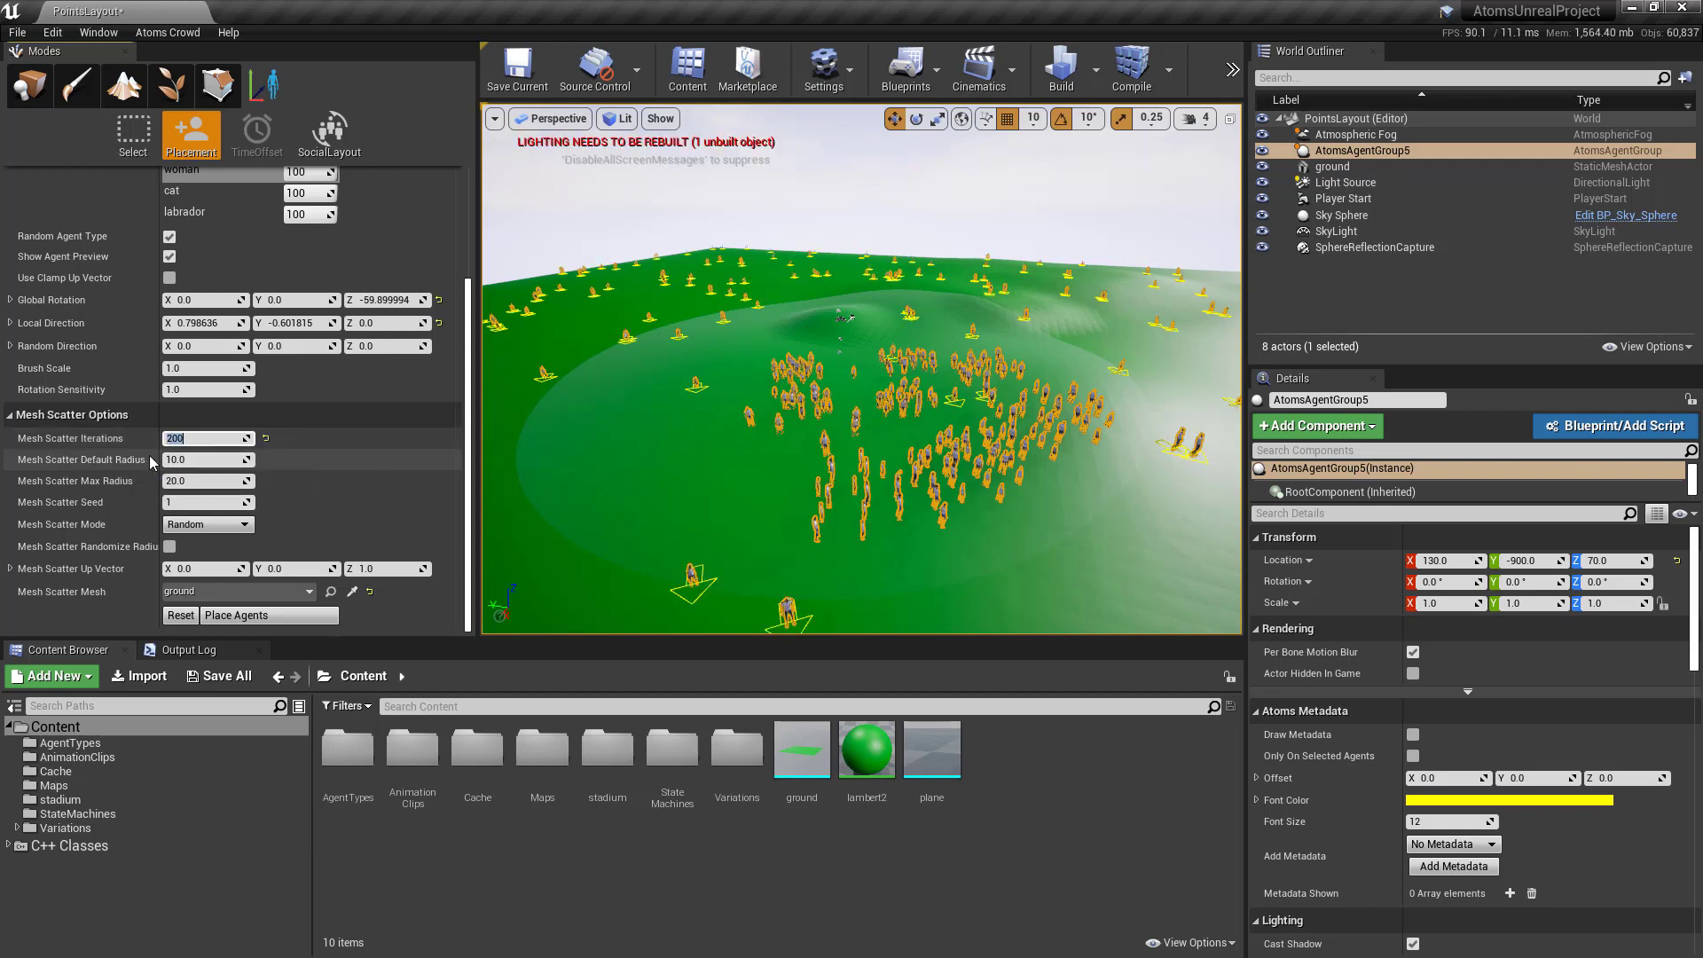
{"action": "left_click", "coordinate": [191, 524]}
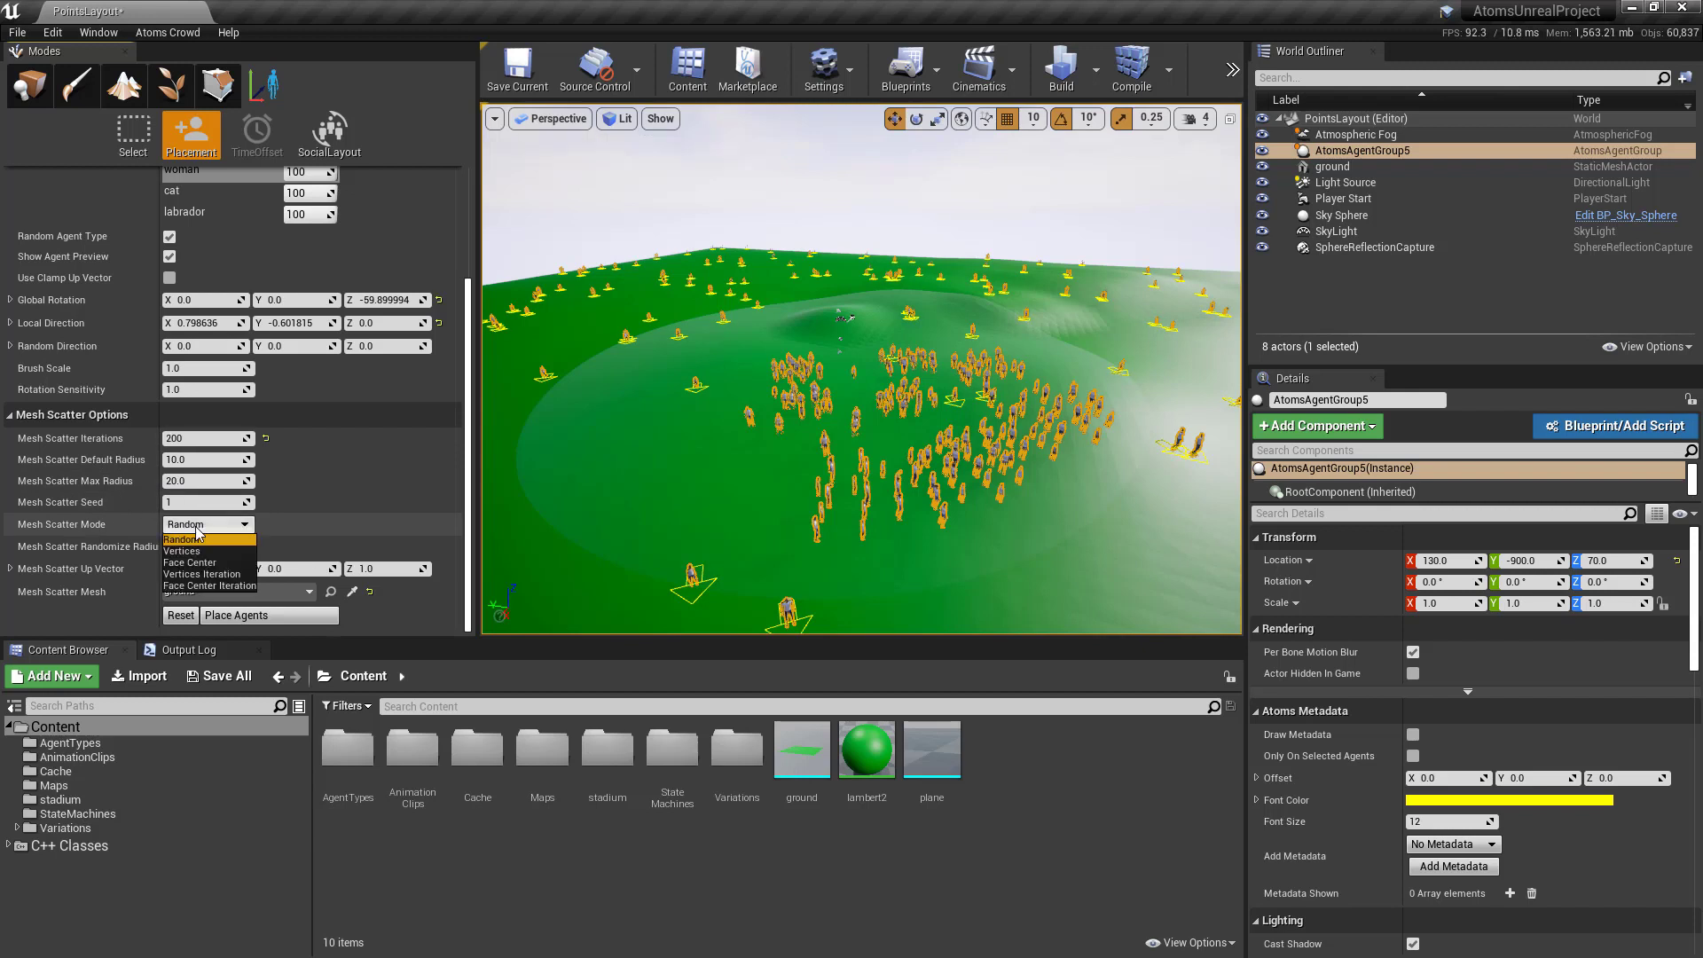
{"action": "left_click", "coordinate": [316, 522]}
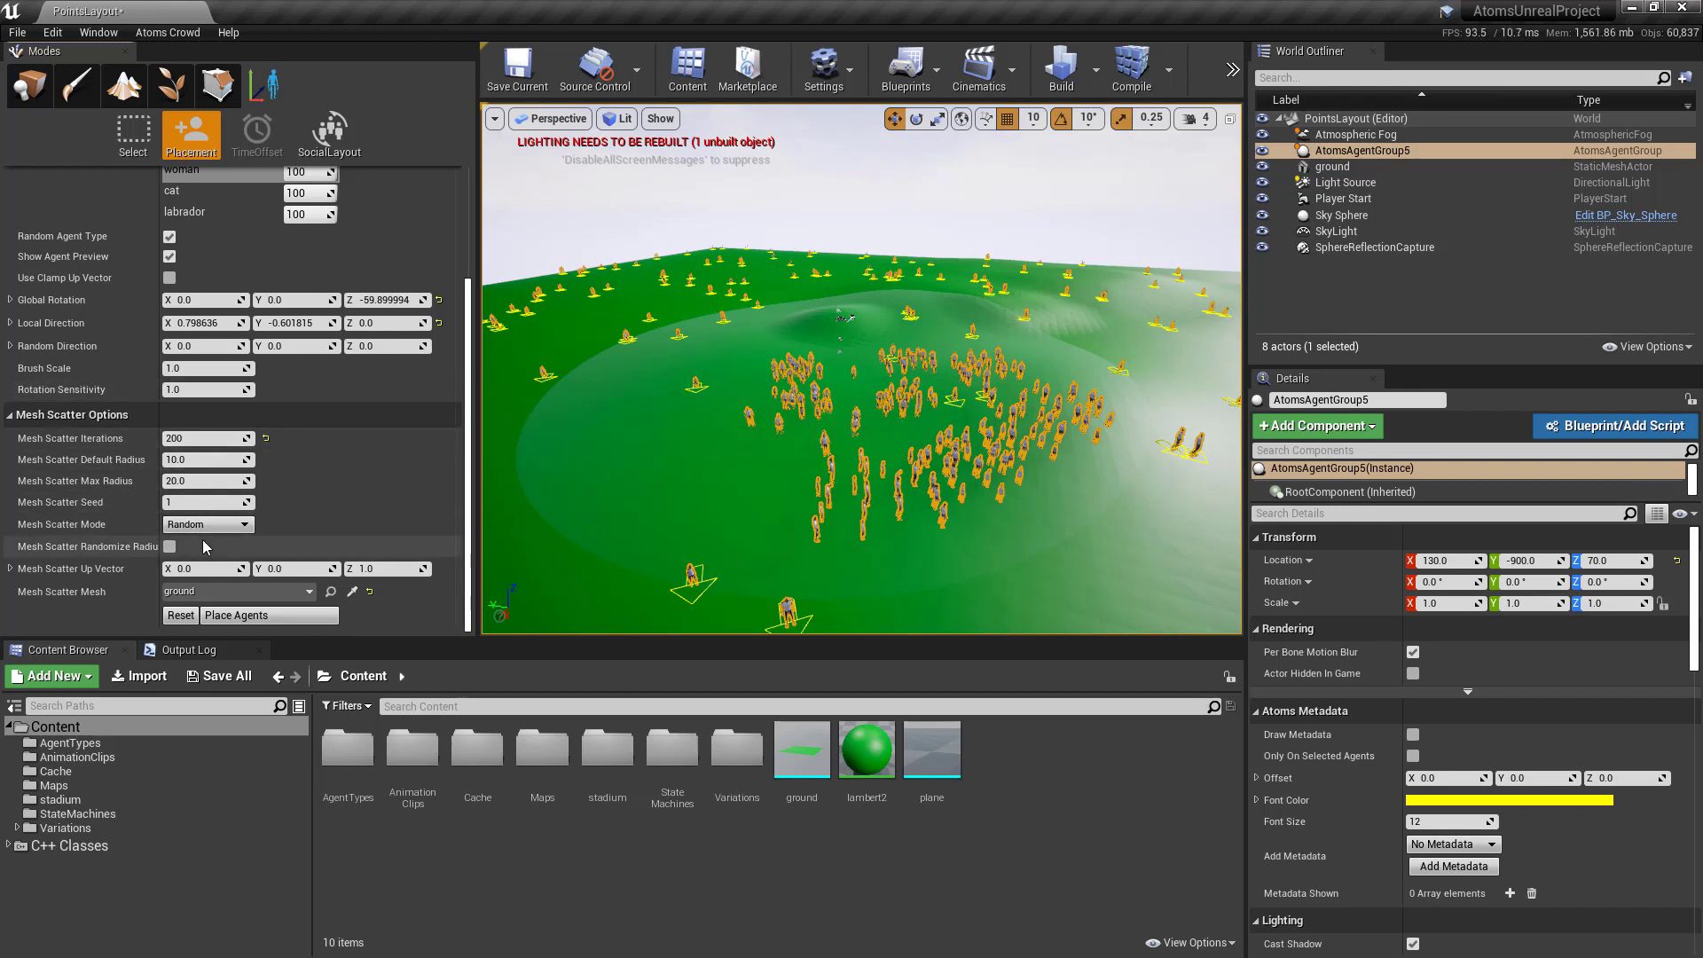
Place the scattered agents on the ground mesh and save the level.
{"action": "left_click", "coordinate": [271, 617]}
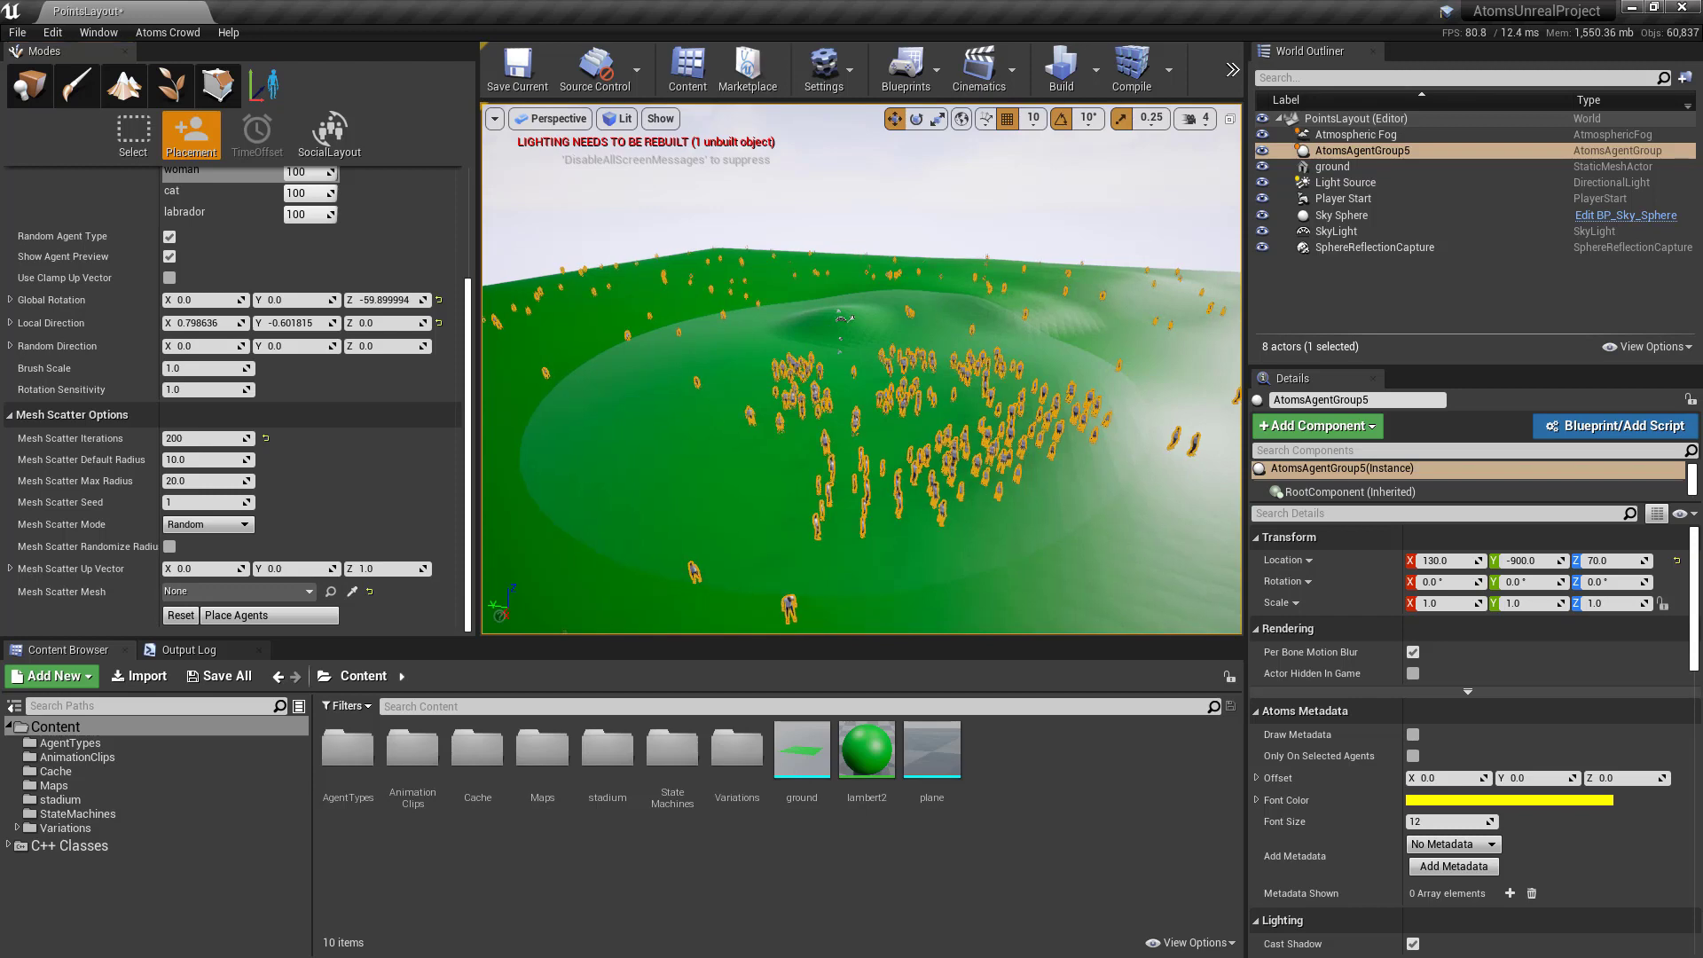
{"action": "key", "text": "ctrl+s"}
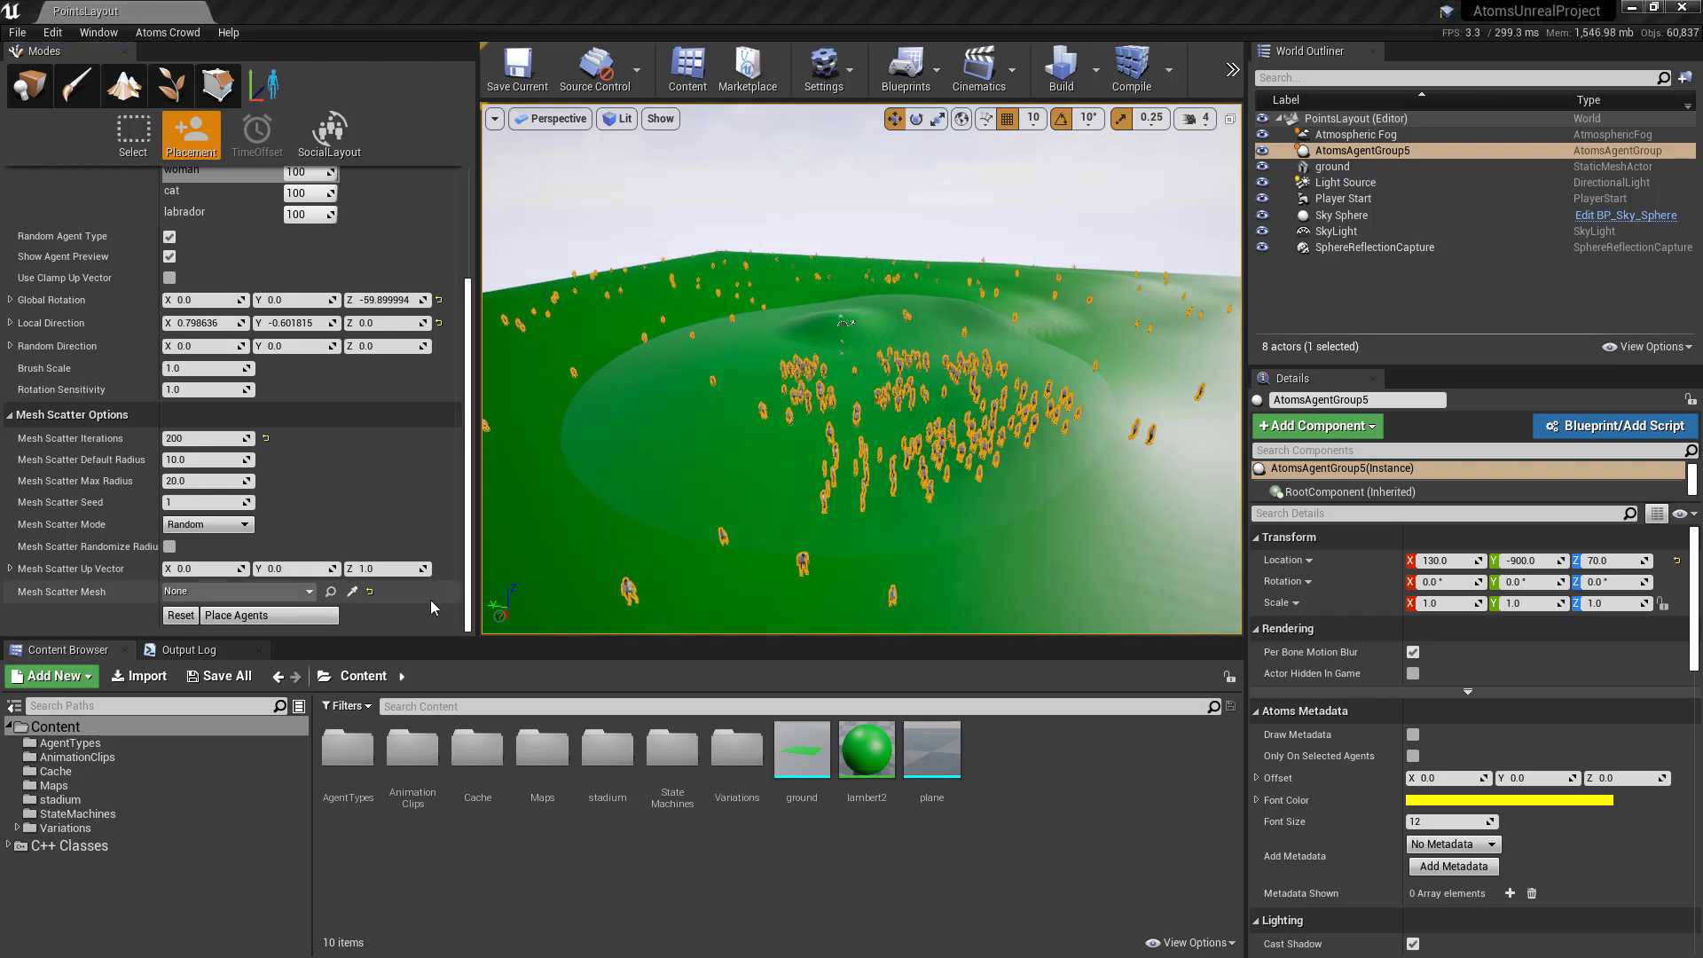
Switch to agent selection and box-select agents on the terrain, ending with the cluster at the rear left of the crowd.
{"action": "left_click", "coordinate": [133, 142]}
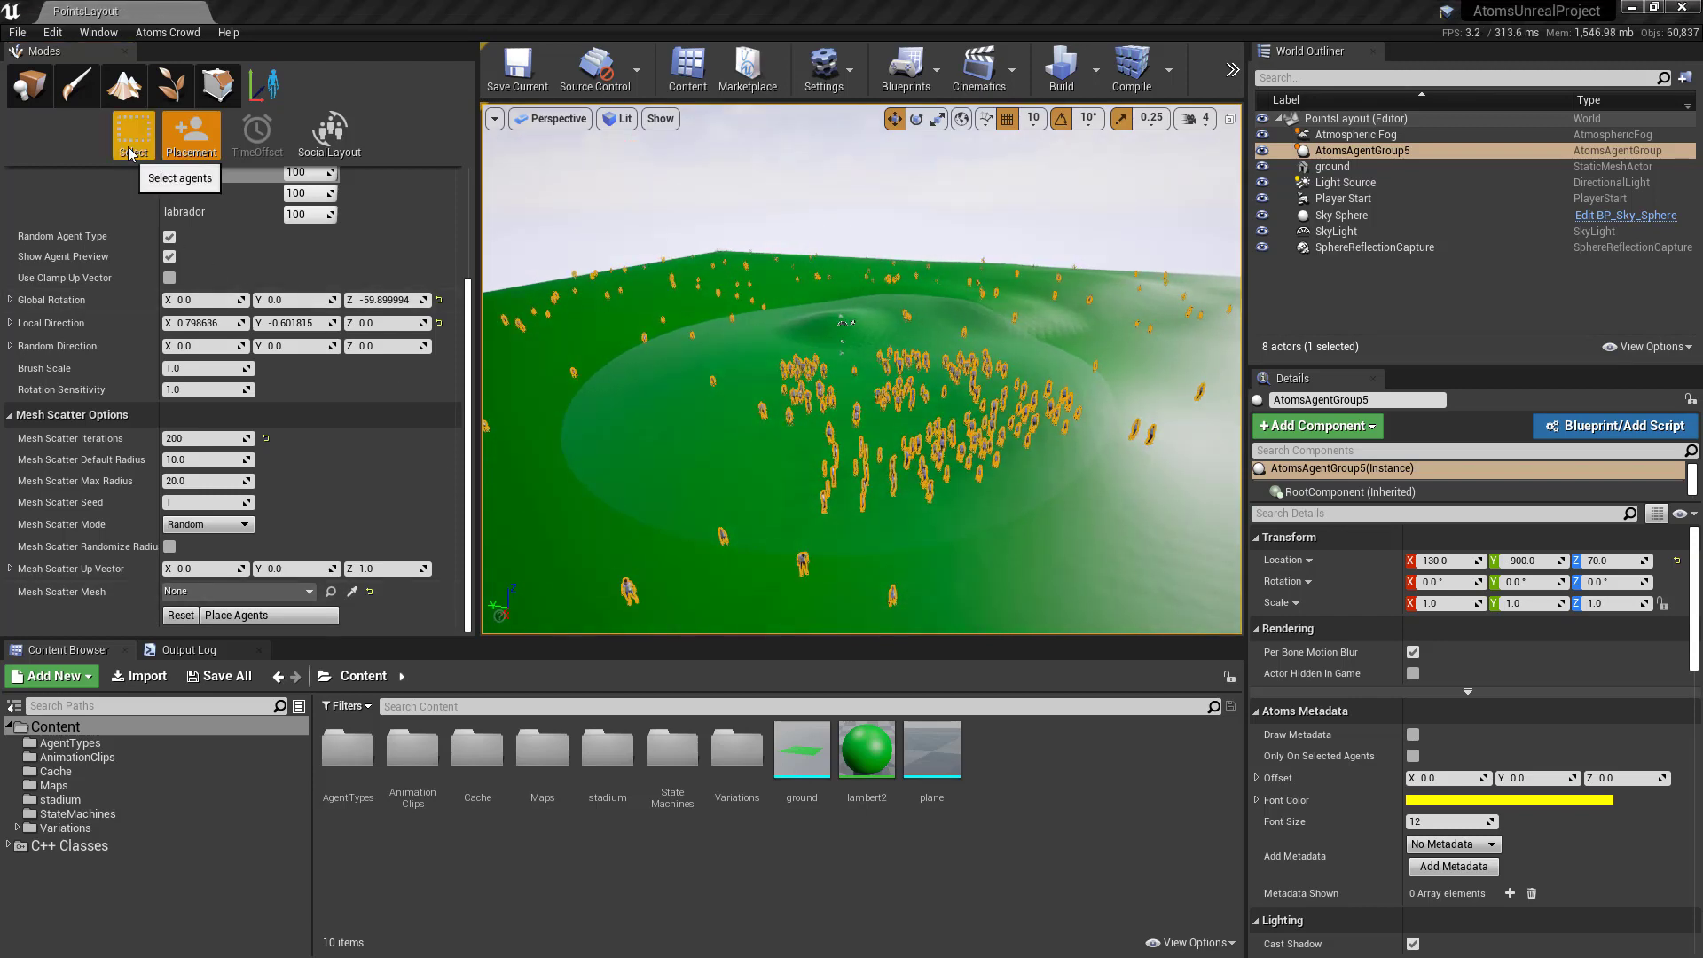
{"action": "scroll", "coordinate": [142, 232], "scroll_direction": "up", "scroll_amount": 3}
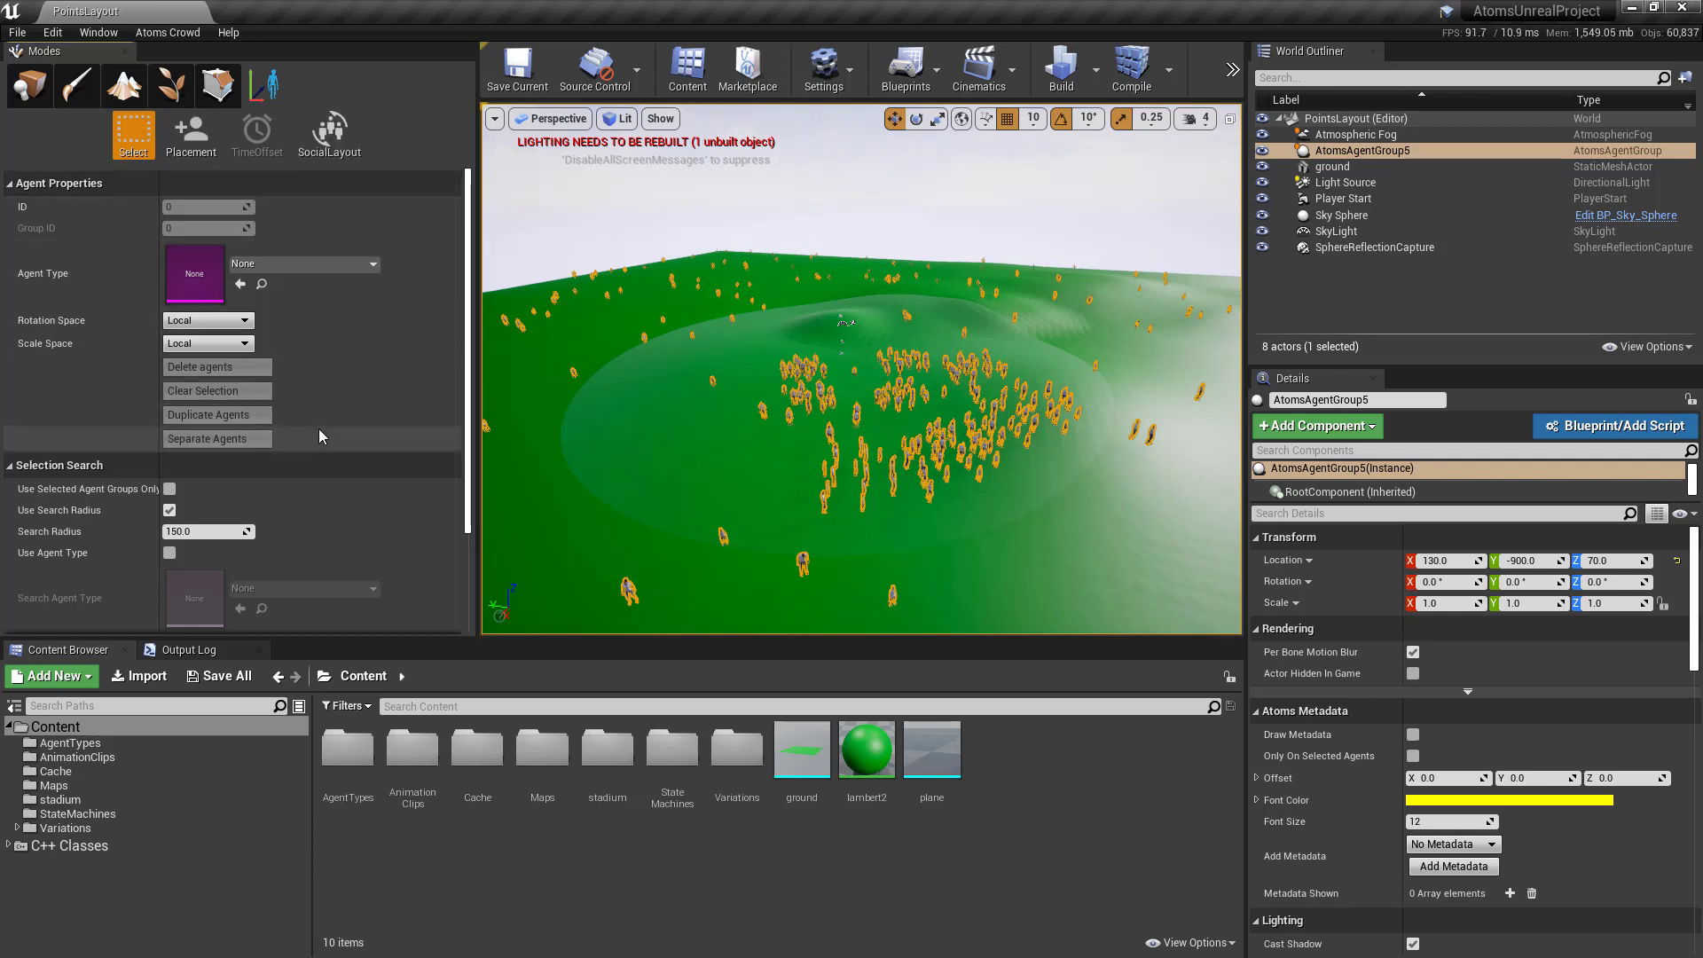
{"action": "scroll", "coordinate": [321, 424], "scroll_direction": "down", "scroll_amount": 3}
{"action": "scroll", "coordinate": [321, 423], "scroll_direction": "up", "scroll_amount": 3}
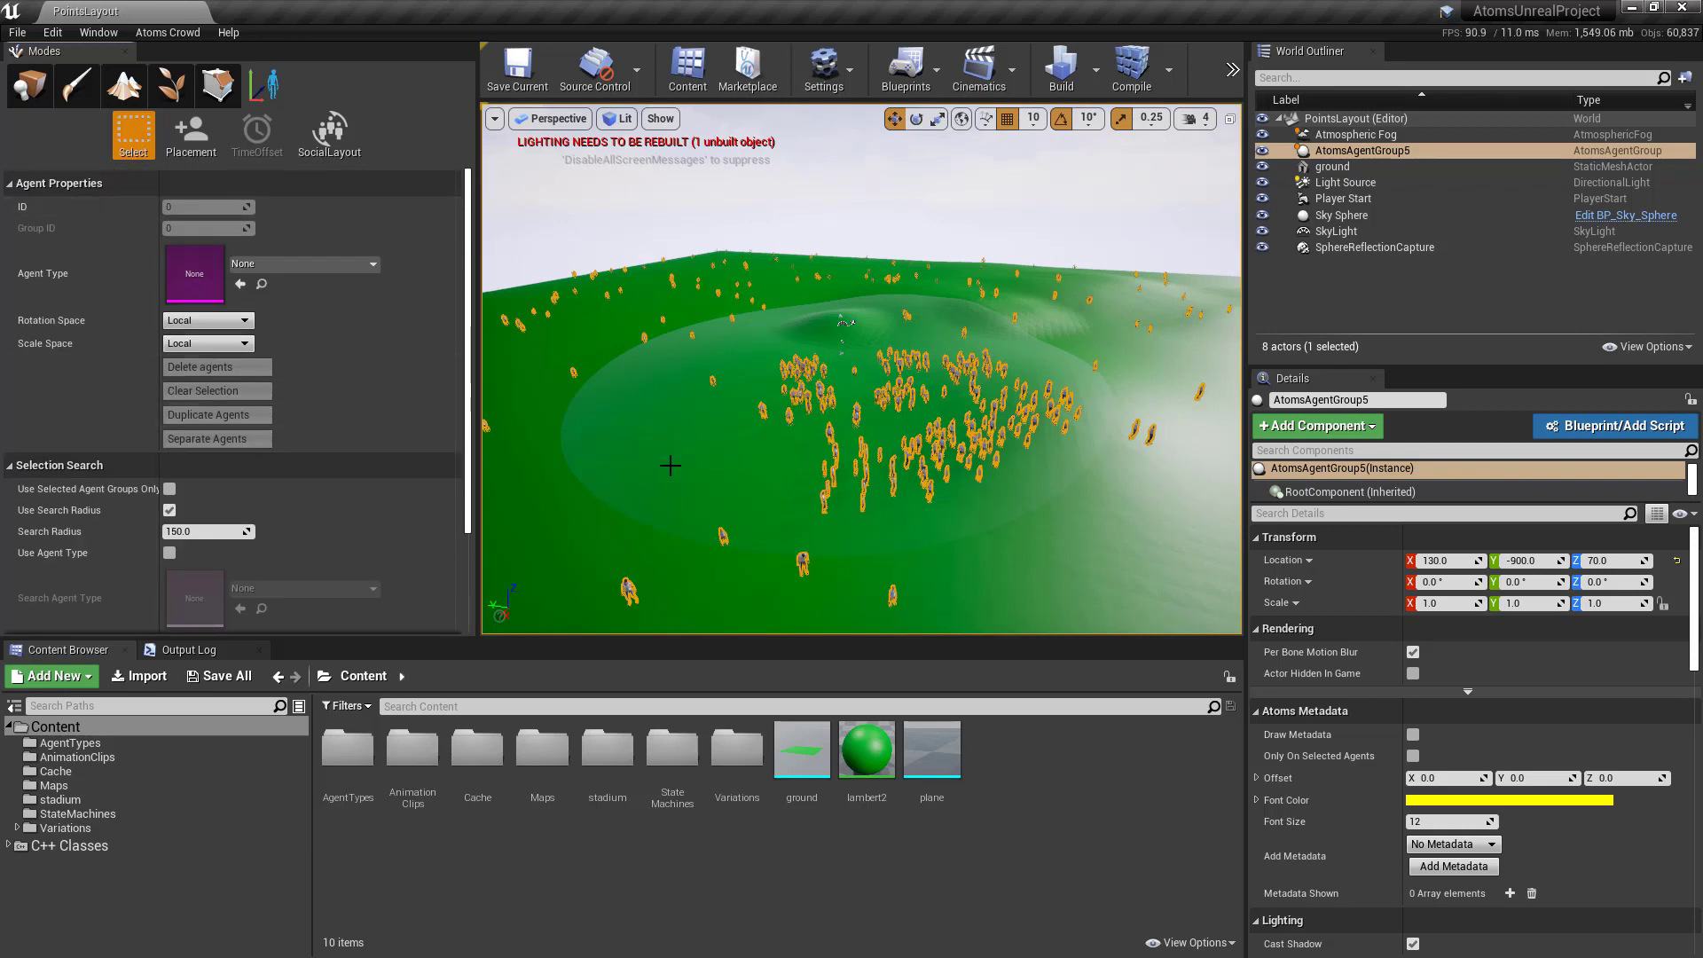
{"action": "left_click_drag", "start_coordinate": [671, 466], "coordinate": [809, 581]}
{"action": "left_click_drag", "start_coordinate": [740, 374], "coordinate": [779, 439]}
{"action": "left_click_drag", "start_coordinate": [761, 316], "coordinate": [820, 441]}
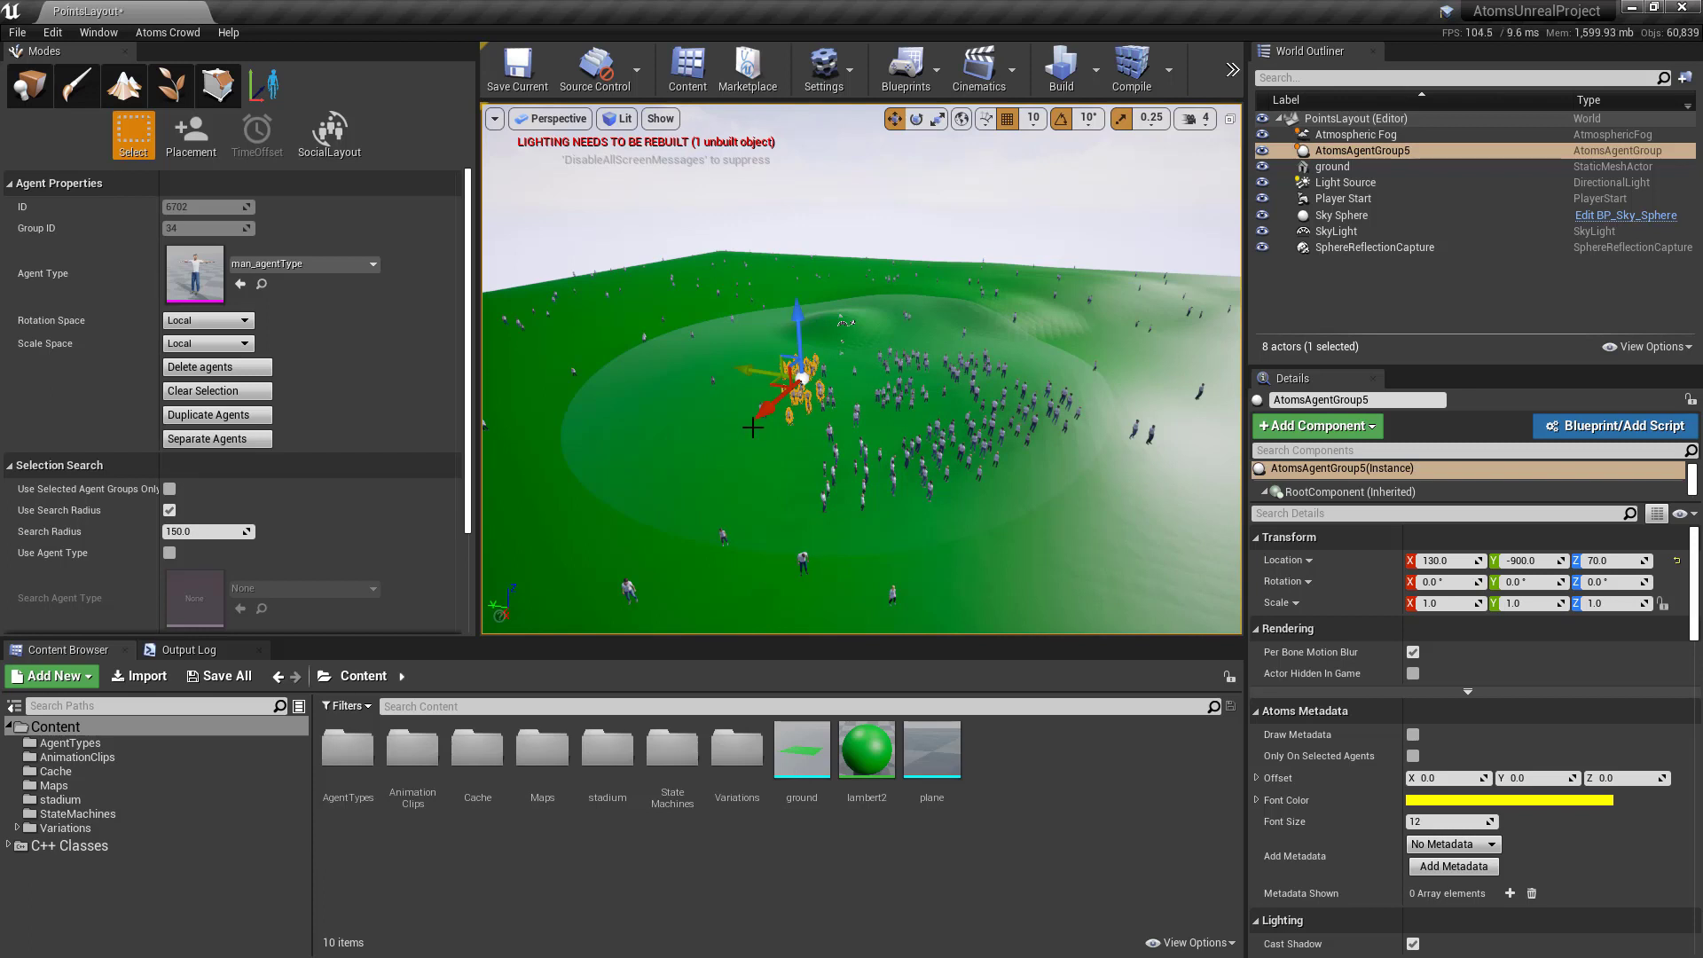
Select the single girl agent in front of the crowd and change its Agent Type to man_agentType.
{"action": "left_click_drag", "start_coordinate": [742, 499], "coordinate": [706, 571]}
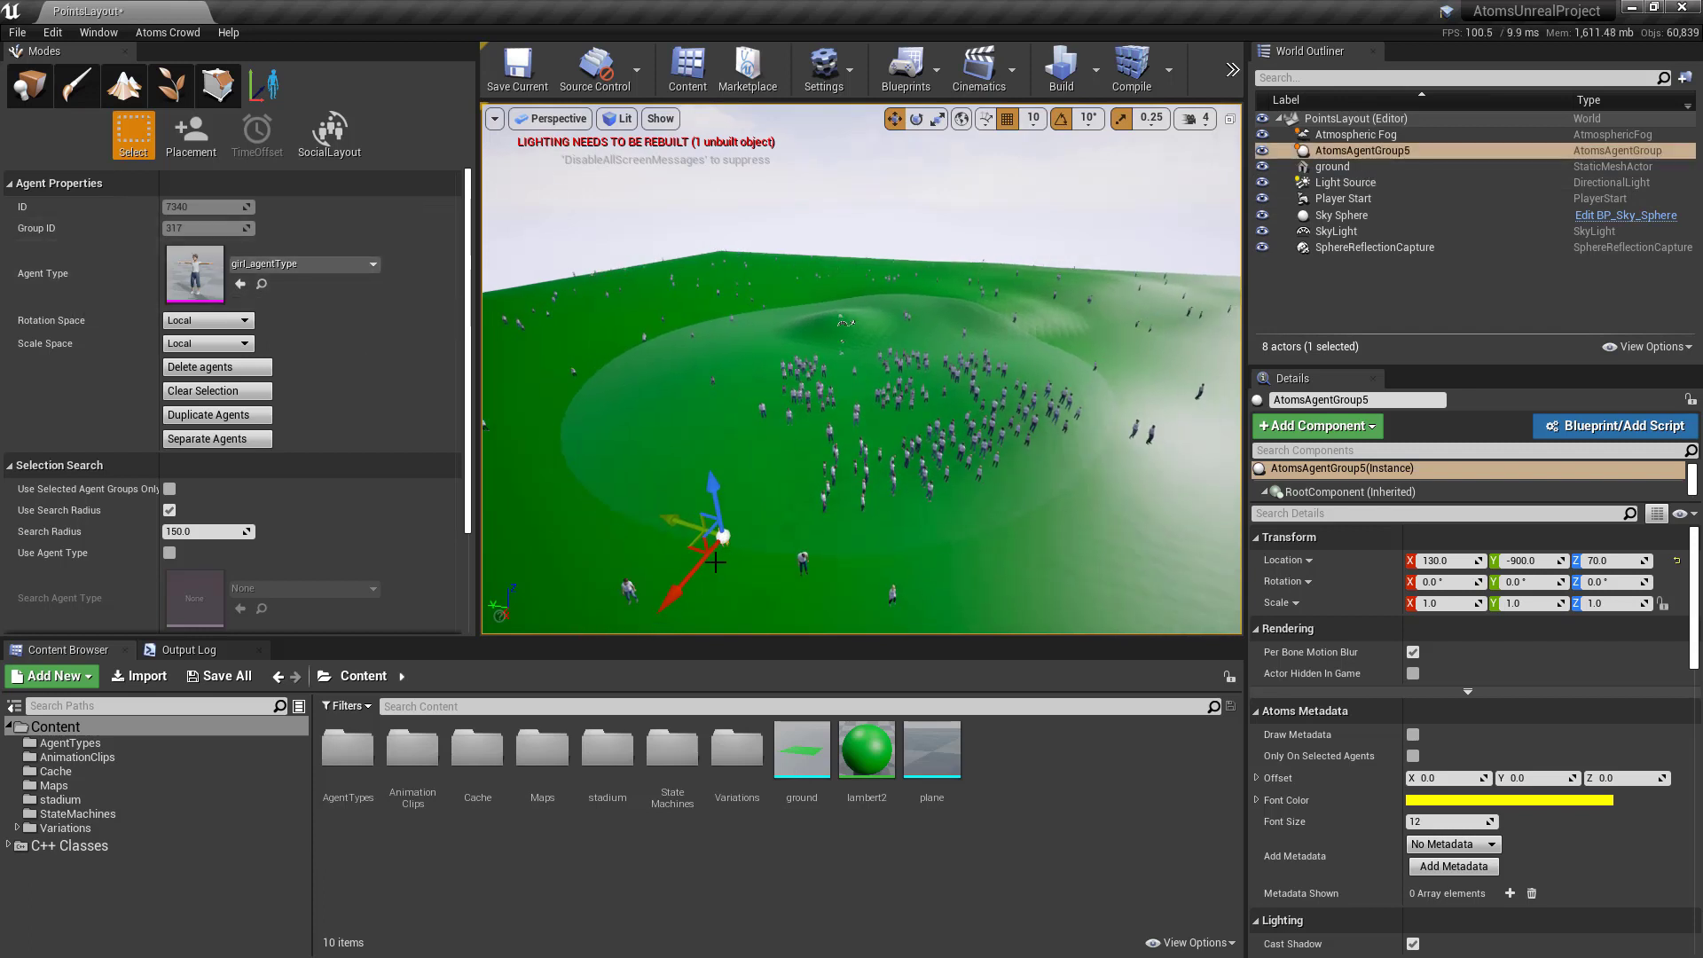
{"action": "left_click", "coordinate": [342, 264]}
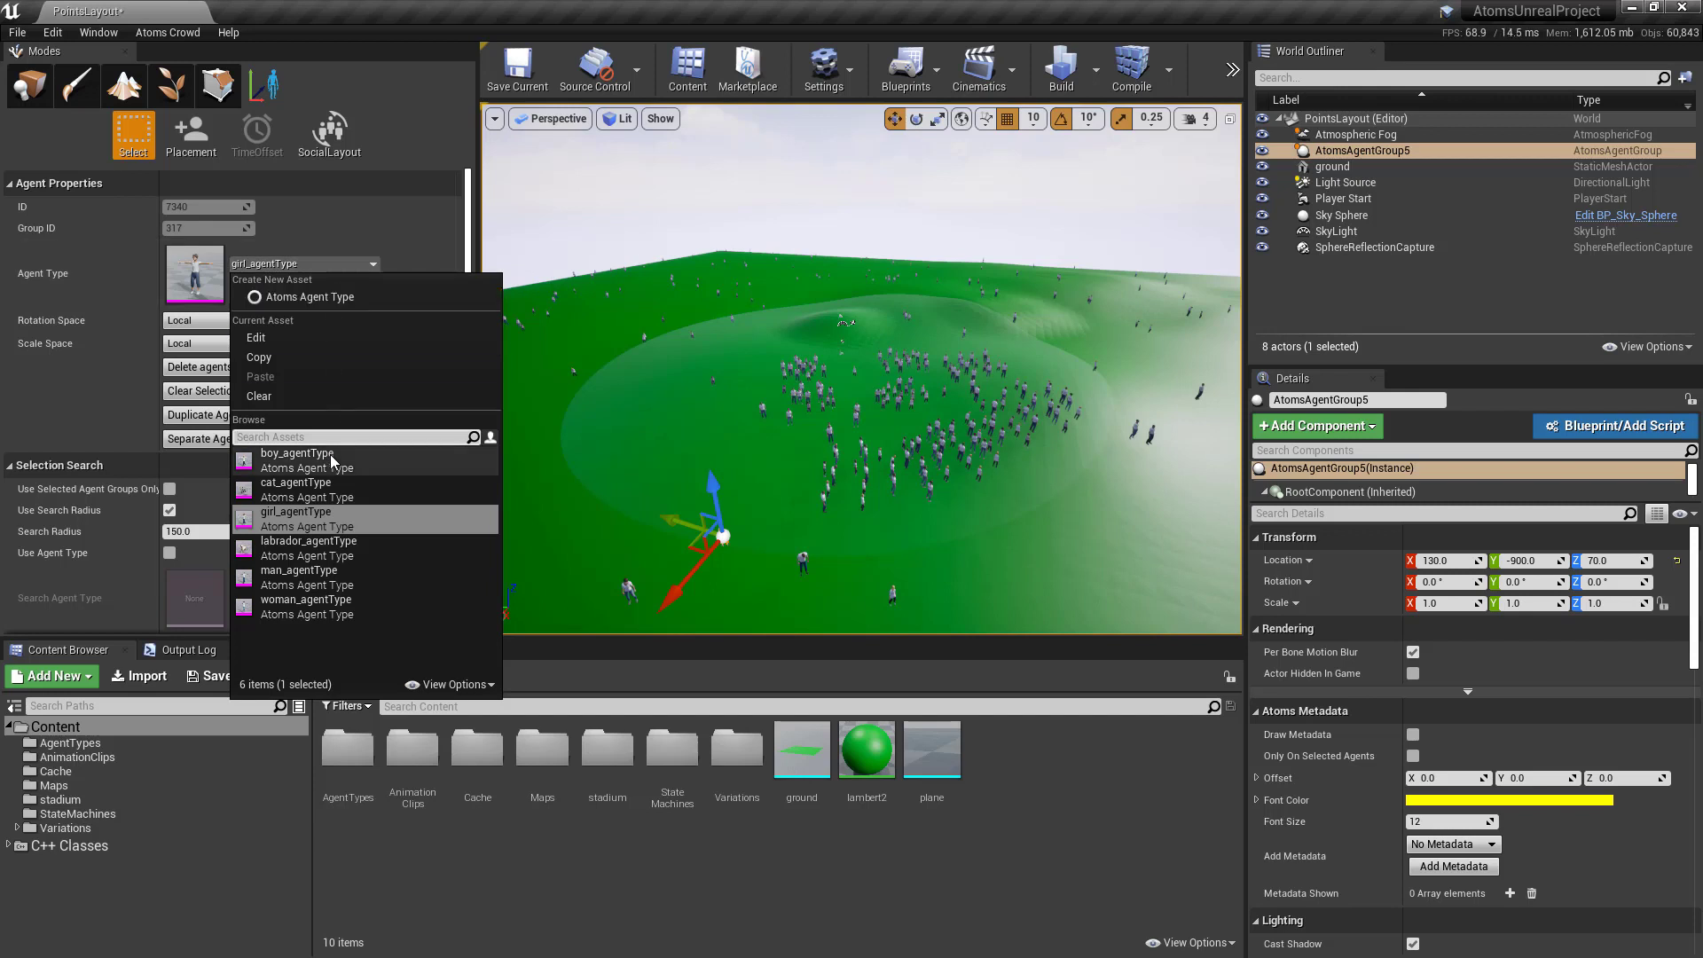
{"action": "left_click", "coordinate": [337, 576]}
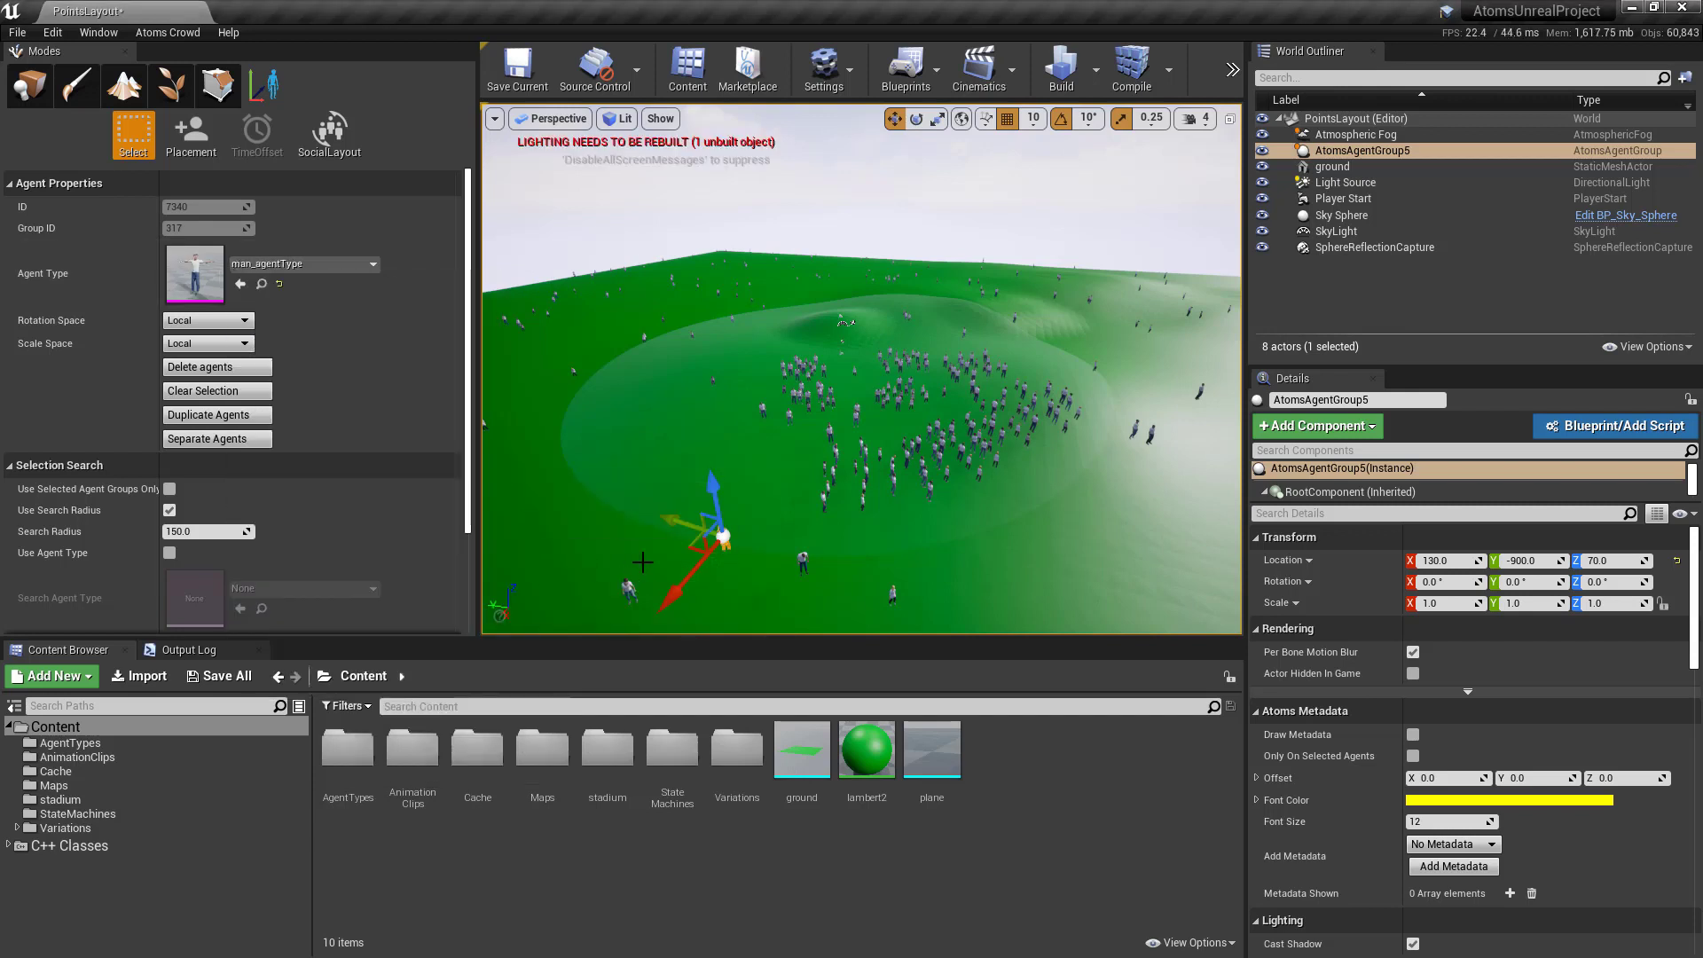
{"action": "left_click_drag", "start_coordinate": [847, 321], "coordinate": [848, 321], "text": "alt"}
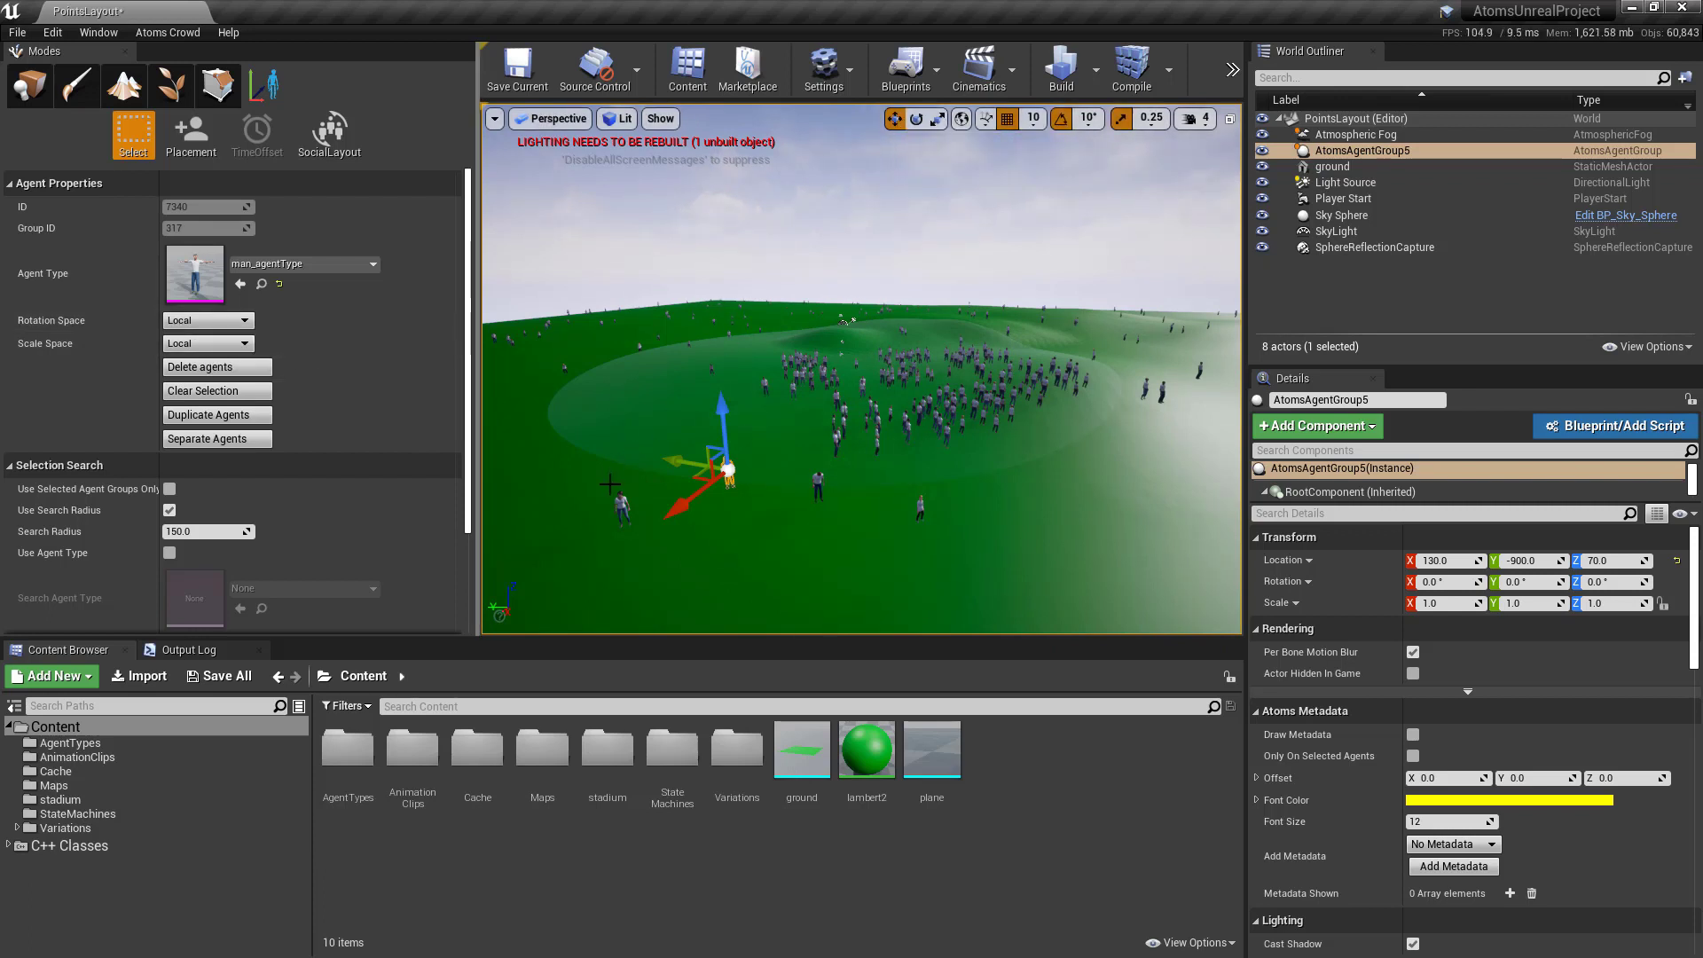
Move the selected man agent along the Y axis, and rotate the agent standing in front of the crowd's middle about its vertical axis.
{"action": "left_click_drag", "start_coordinate": [664, 458], "coordinate": [601, 447]}
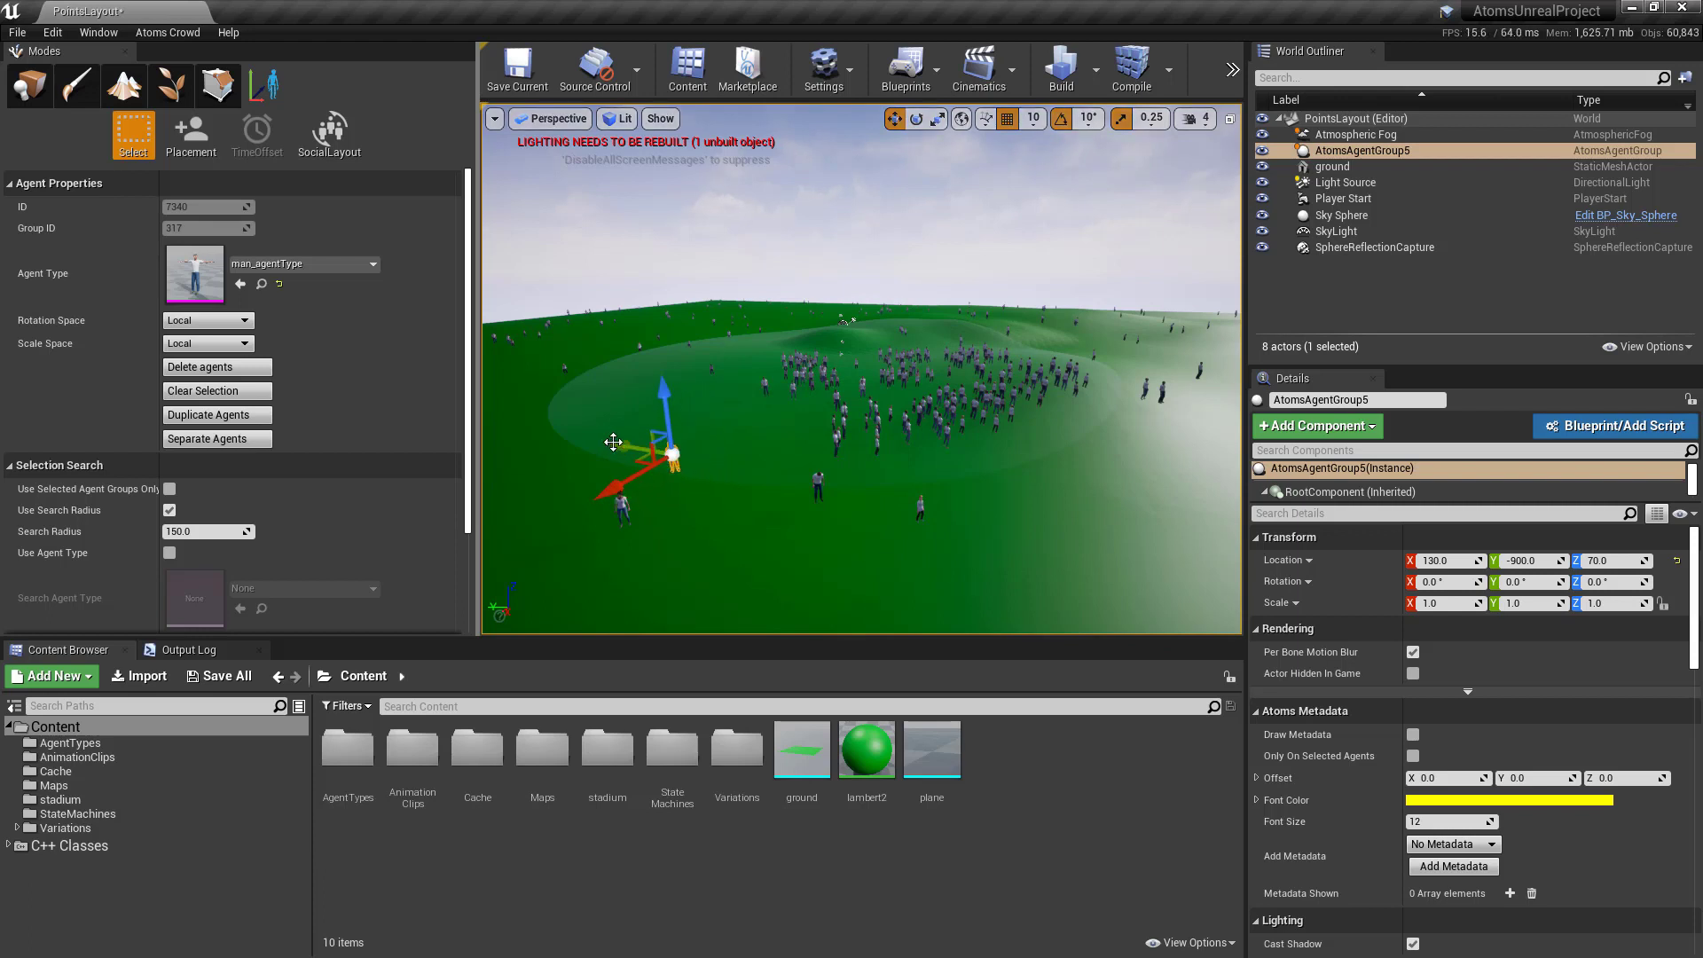
{"action": "left_click_drag", "start_coordinate": [778, 442], "coordinate": [807, 443], "text": "alt"}
{"action": "left_click", "coordinate": [853, 492]}
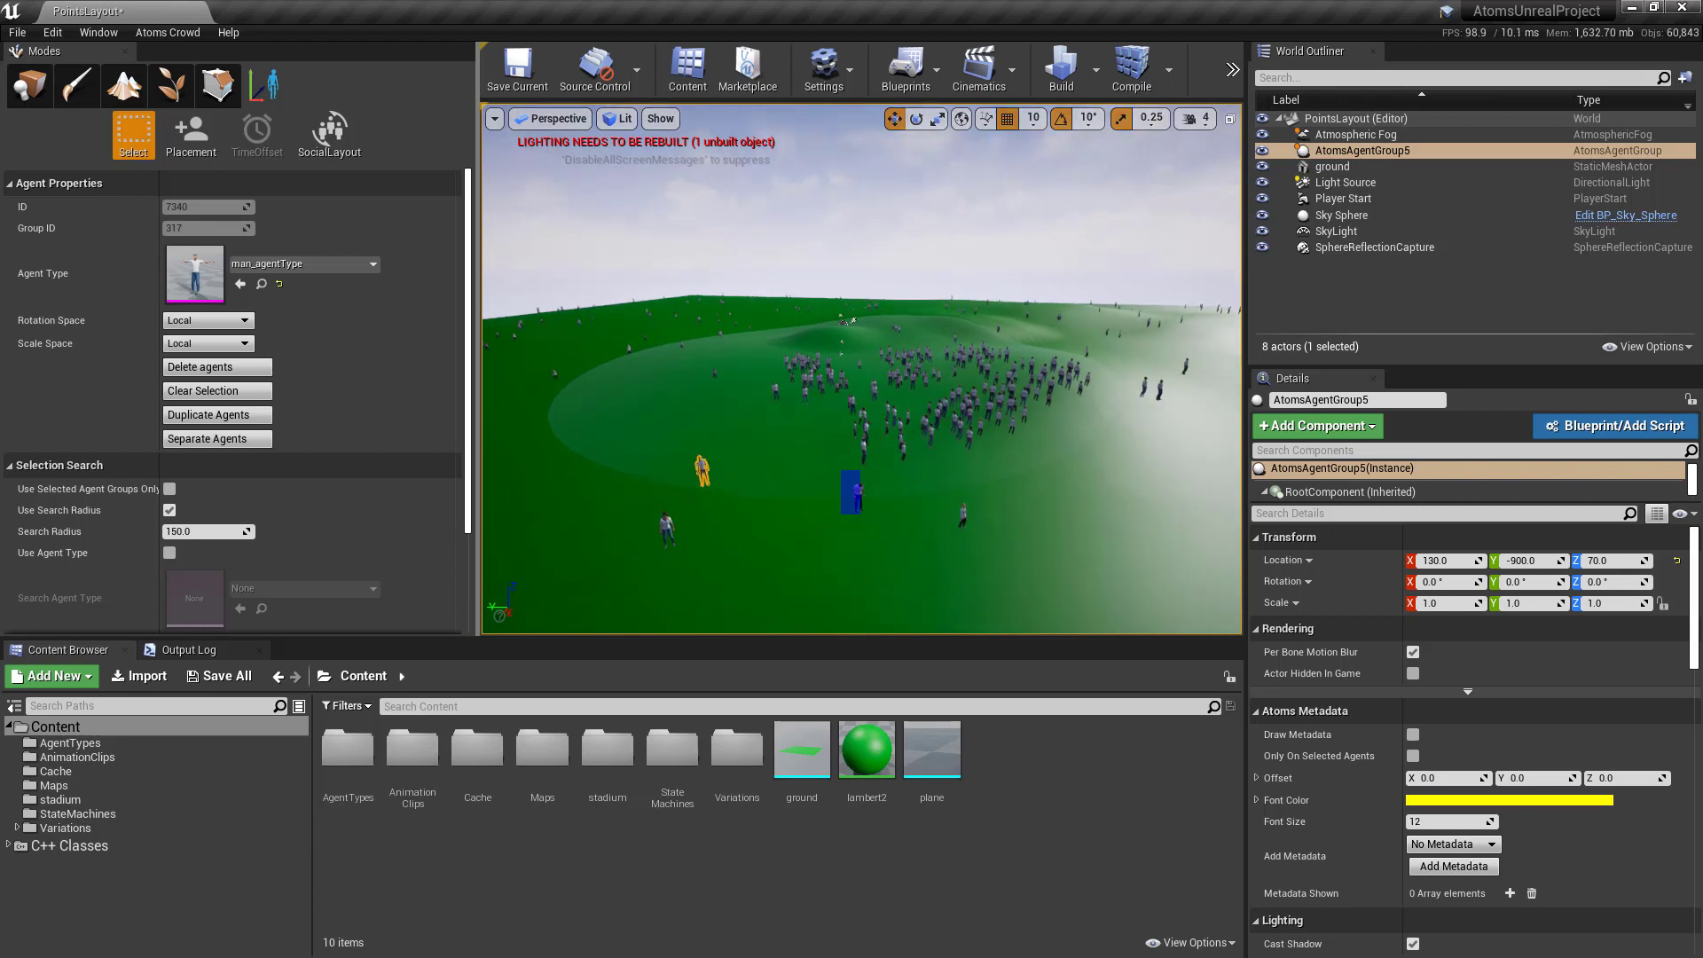
{"action": "left_click", "coordinate": [918, 120]}
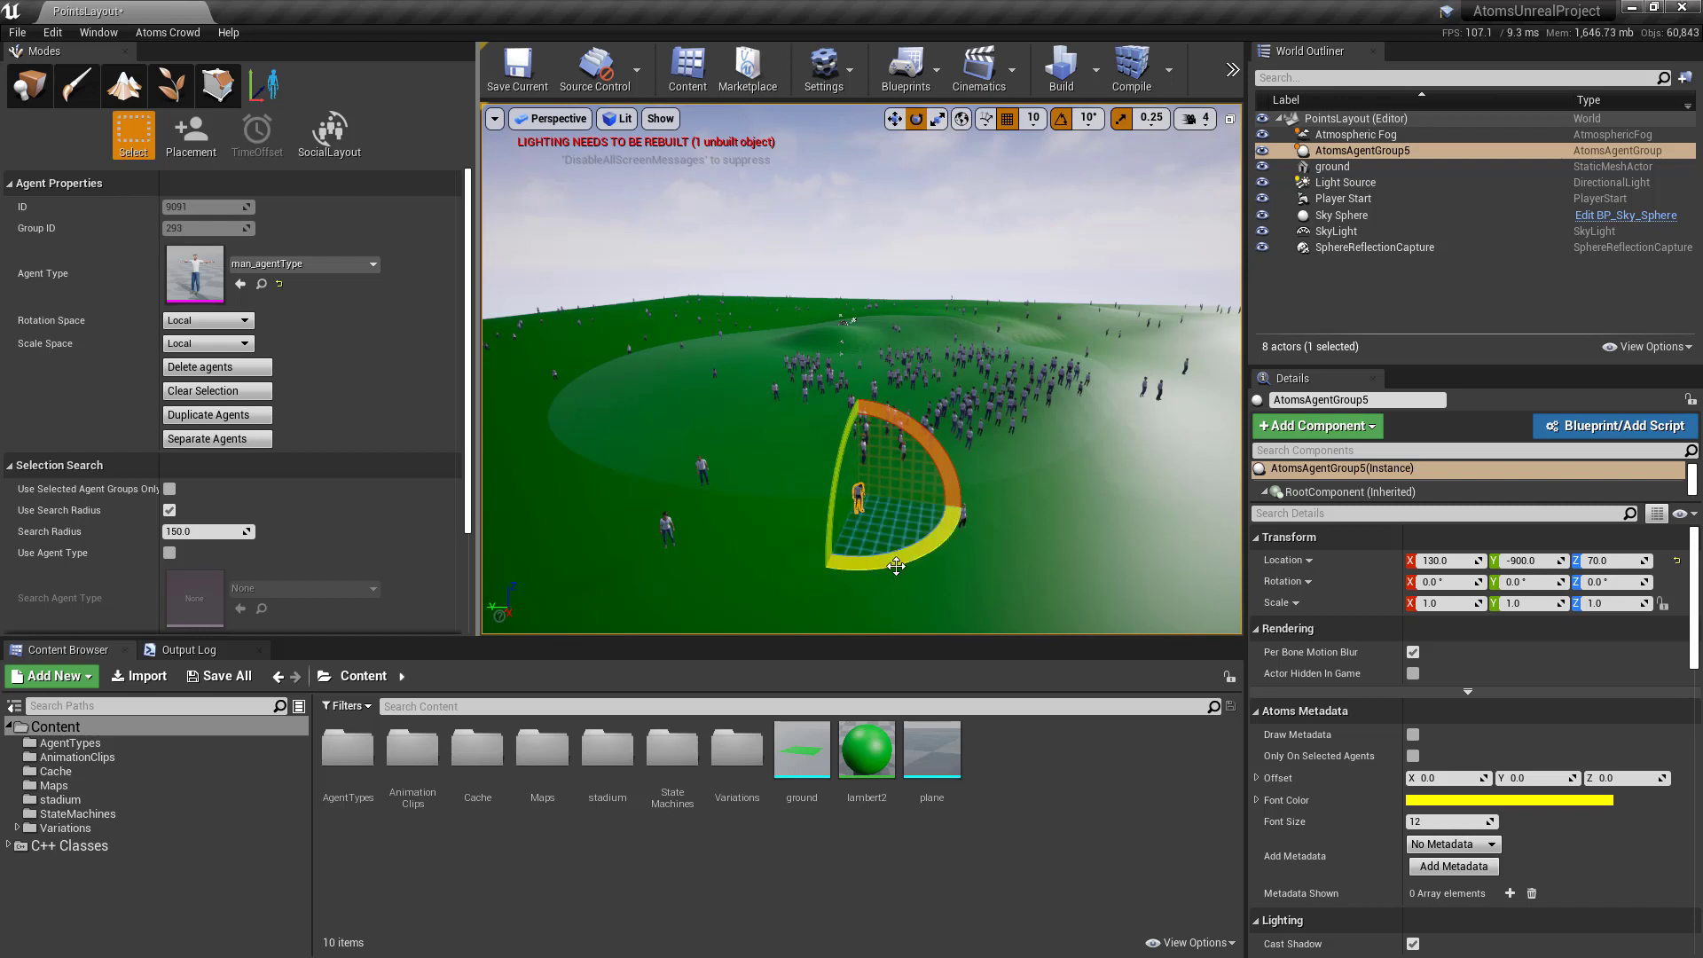
{"action": "left_click_drag", "start_coordinate": [873, 573], "coordinate": [832, 568]}
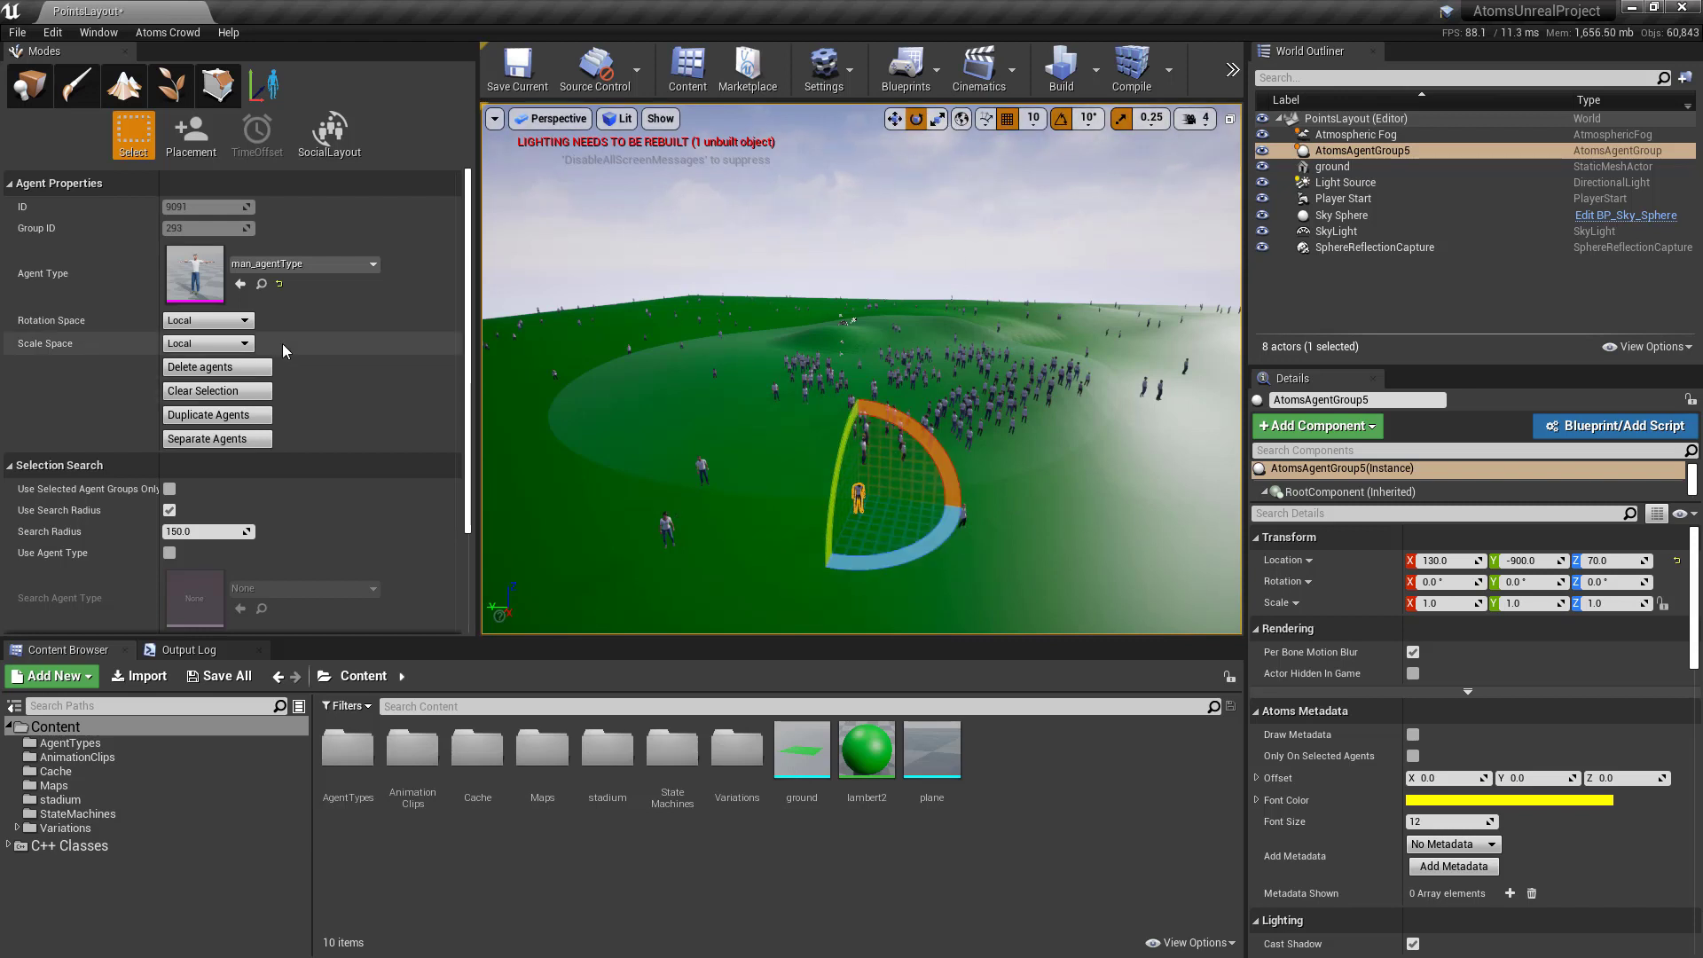
Box-select the group of agents at the front edge of the crowd and rotate them about the vertical axis in Local rotation space.
{"action": "left_click", "coordinate": [205, 321]}
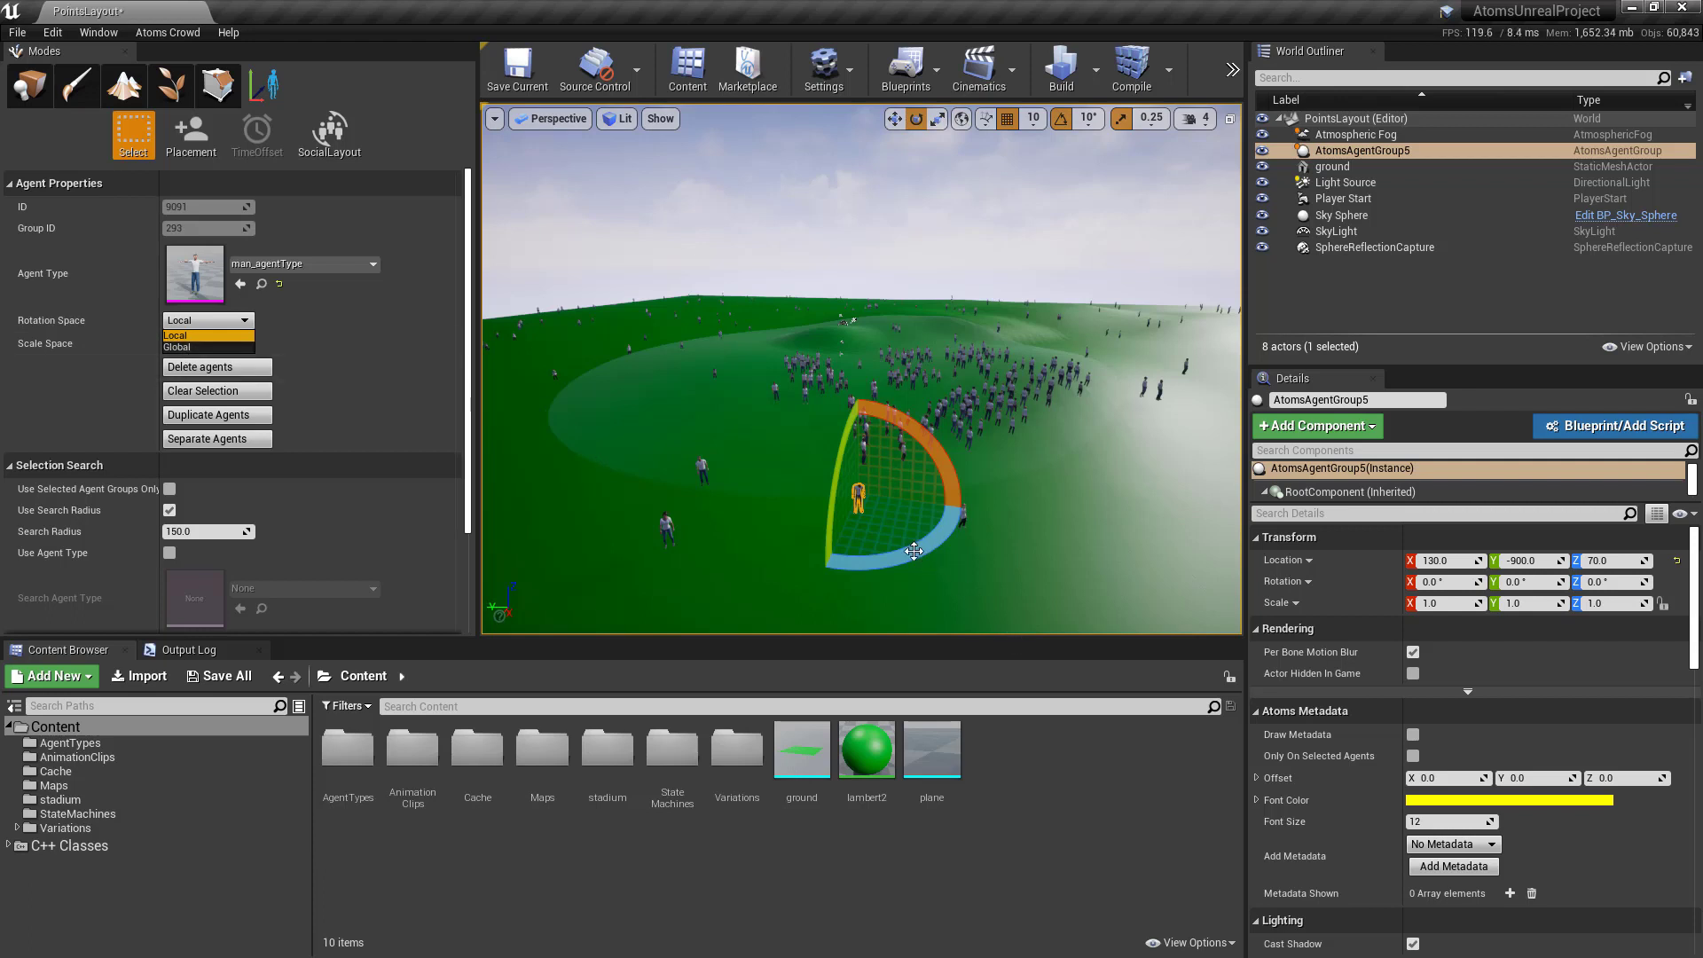
{"action": "left_click_drag", "start_coordinate": [914, 551], "coordinate": [722, 429]}
{"action": "mouse_move", "coordinate": [958, 491]}
{"action": "left_mouse_down"}
{"action": "mouse_move", "coordinate": [856, 495]}
{"action": "mouse_move", "coordinate": [931, 495]}
{"action": "left_mouse_up"}
Set Rotation Space to Global with Rotation Type Position and Rotation, and rotate the selected agents about their shared vertical axis.
{"action": "left_click", "coordinate": [208, 320]}
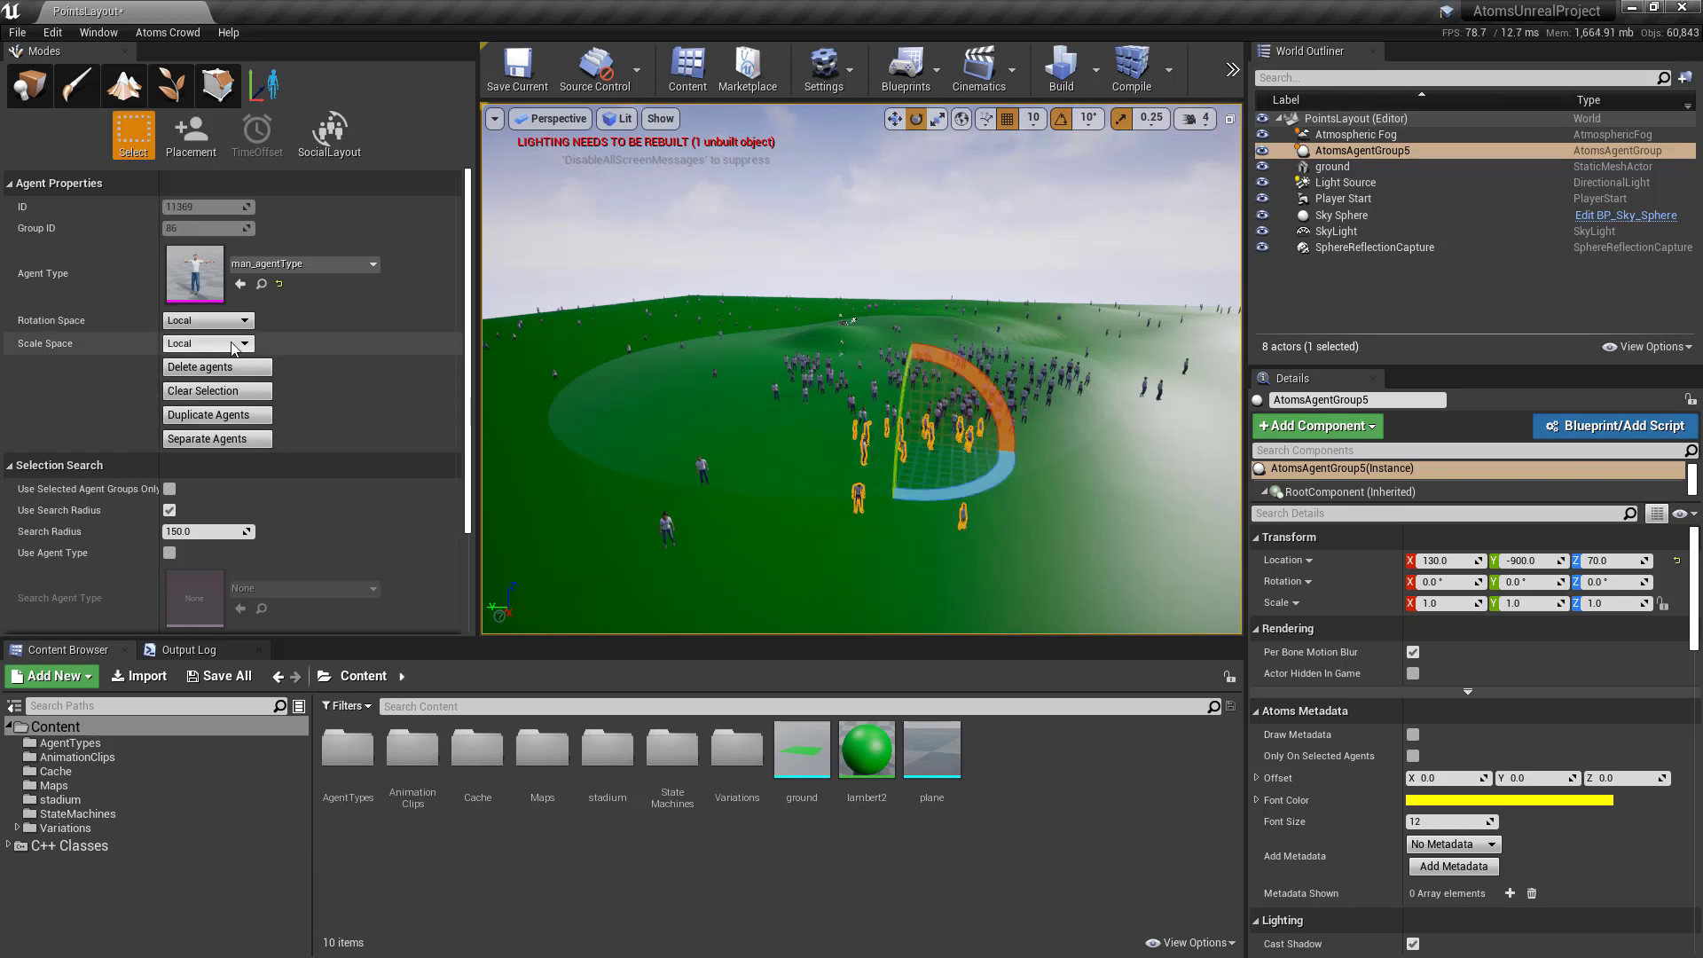
{"action": "left_click", "coordinate": [217, 351]}
{"action": "left_click", "coordinate": [218, 346]}
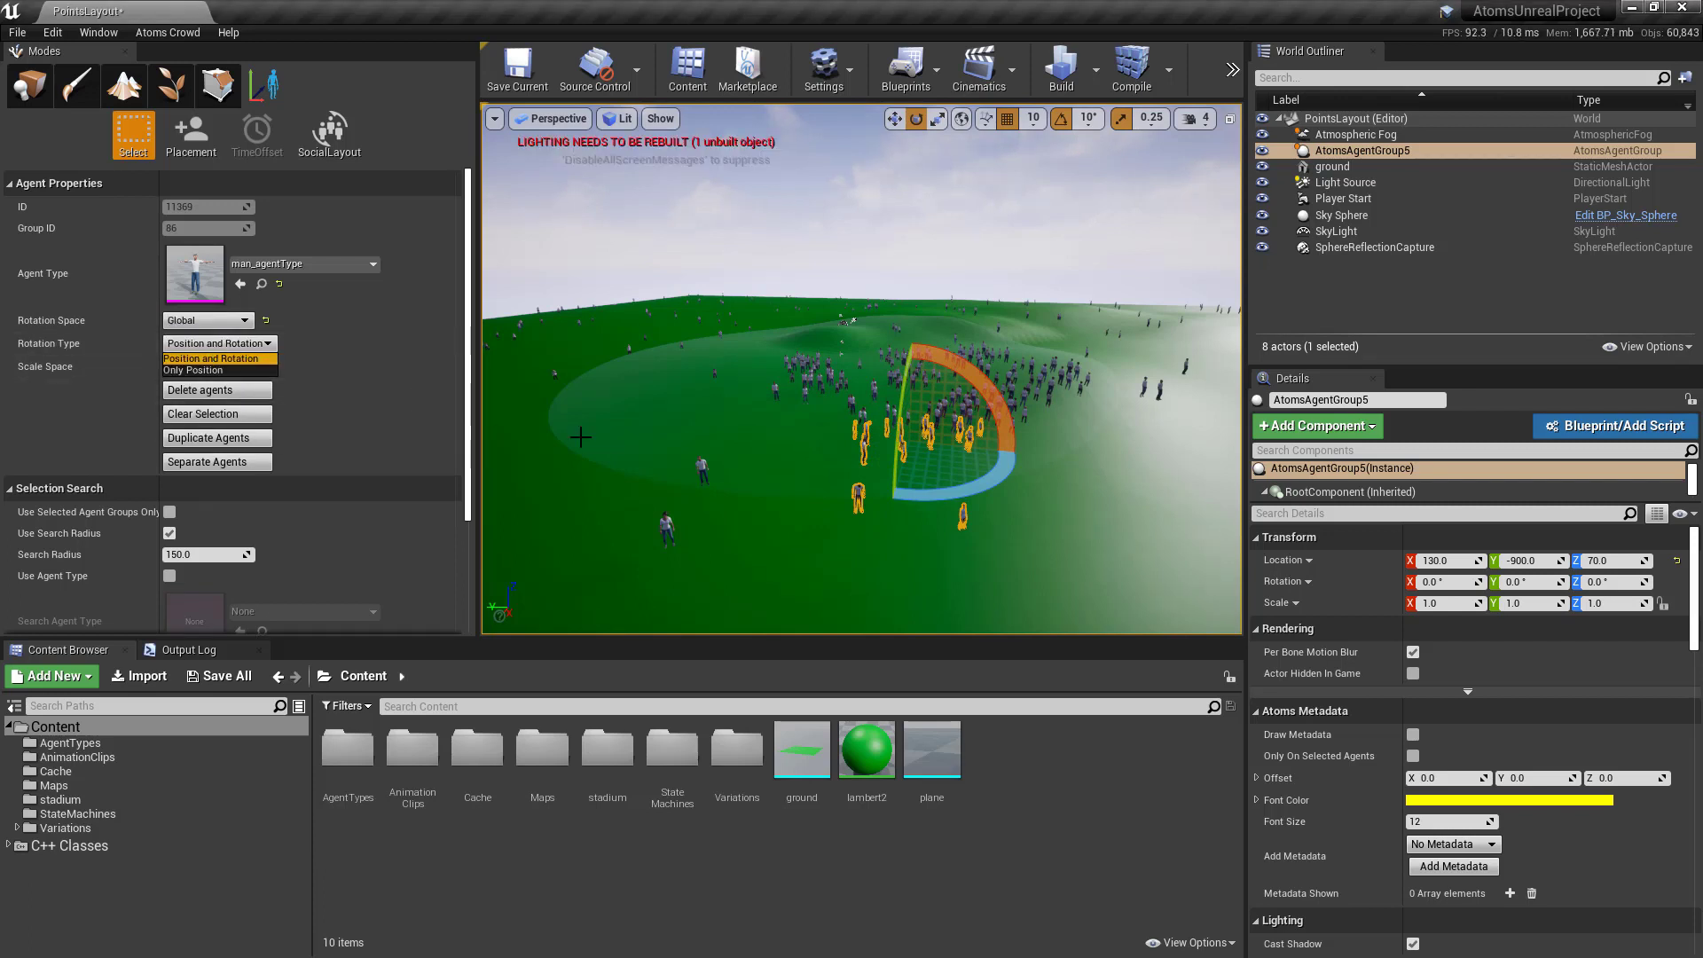
{"action": "left_click_drag", "start_coordinate": [965, 492], "coordinate": [852, 526]}
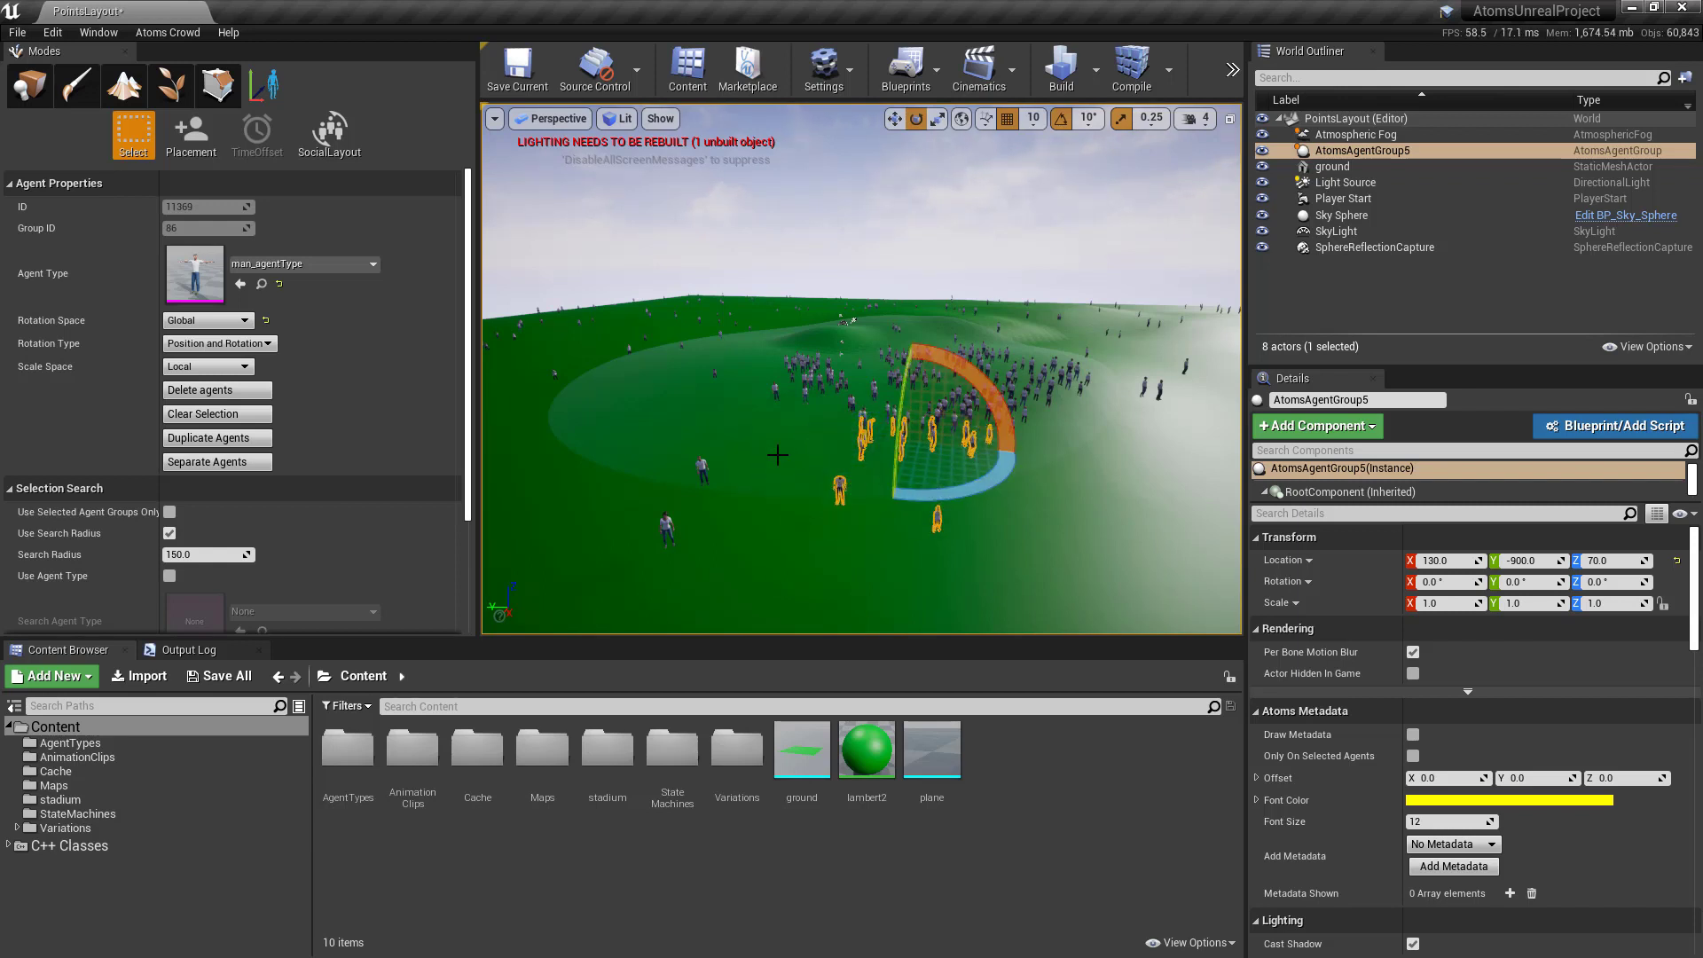
Try rotating the selected agents with Rotation Type Only Position, and restore Position and Rotation.
{"action": "left_click", "coordinate": [246, 344]}
{"action": "left_click", "coordinate": [245, 373]}
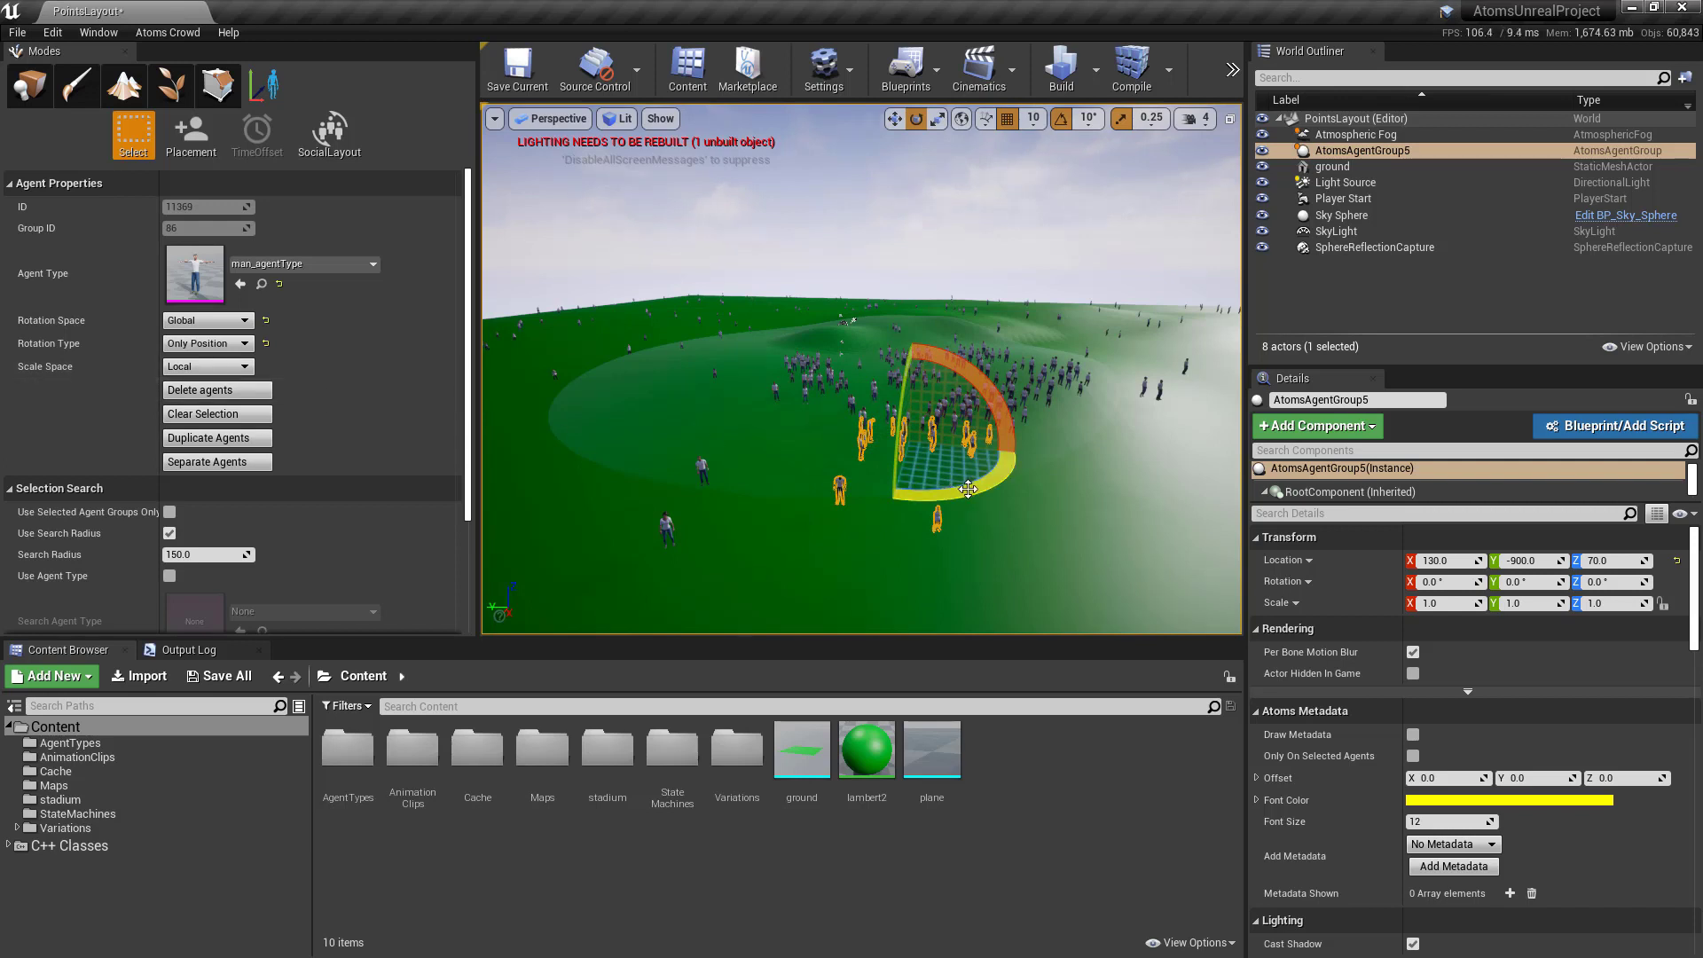
{"action": "left_click_drag", "start_coordinate": [958, 489], "coordinate": [919, 537]}
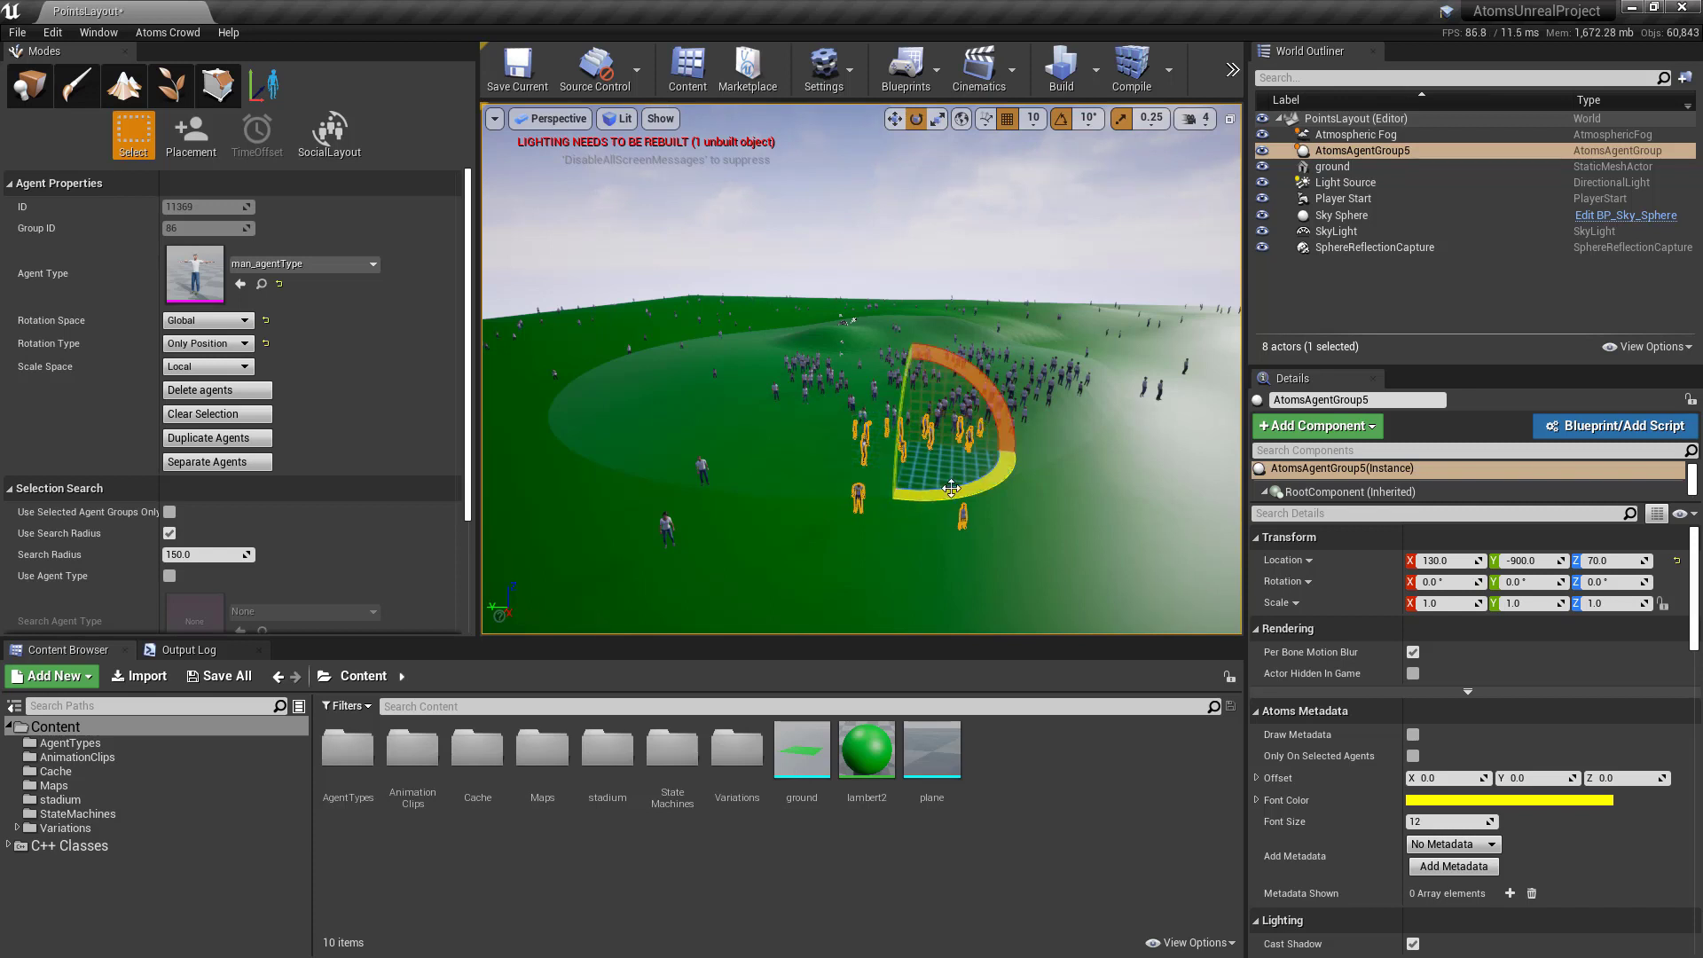
{"action": "left_click", "coordinate": [207, 343]}
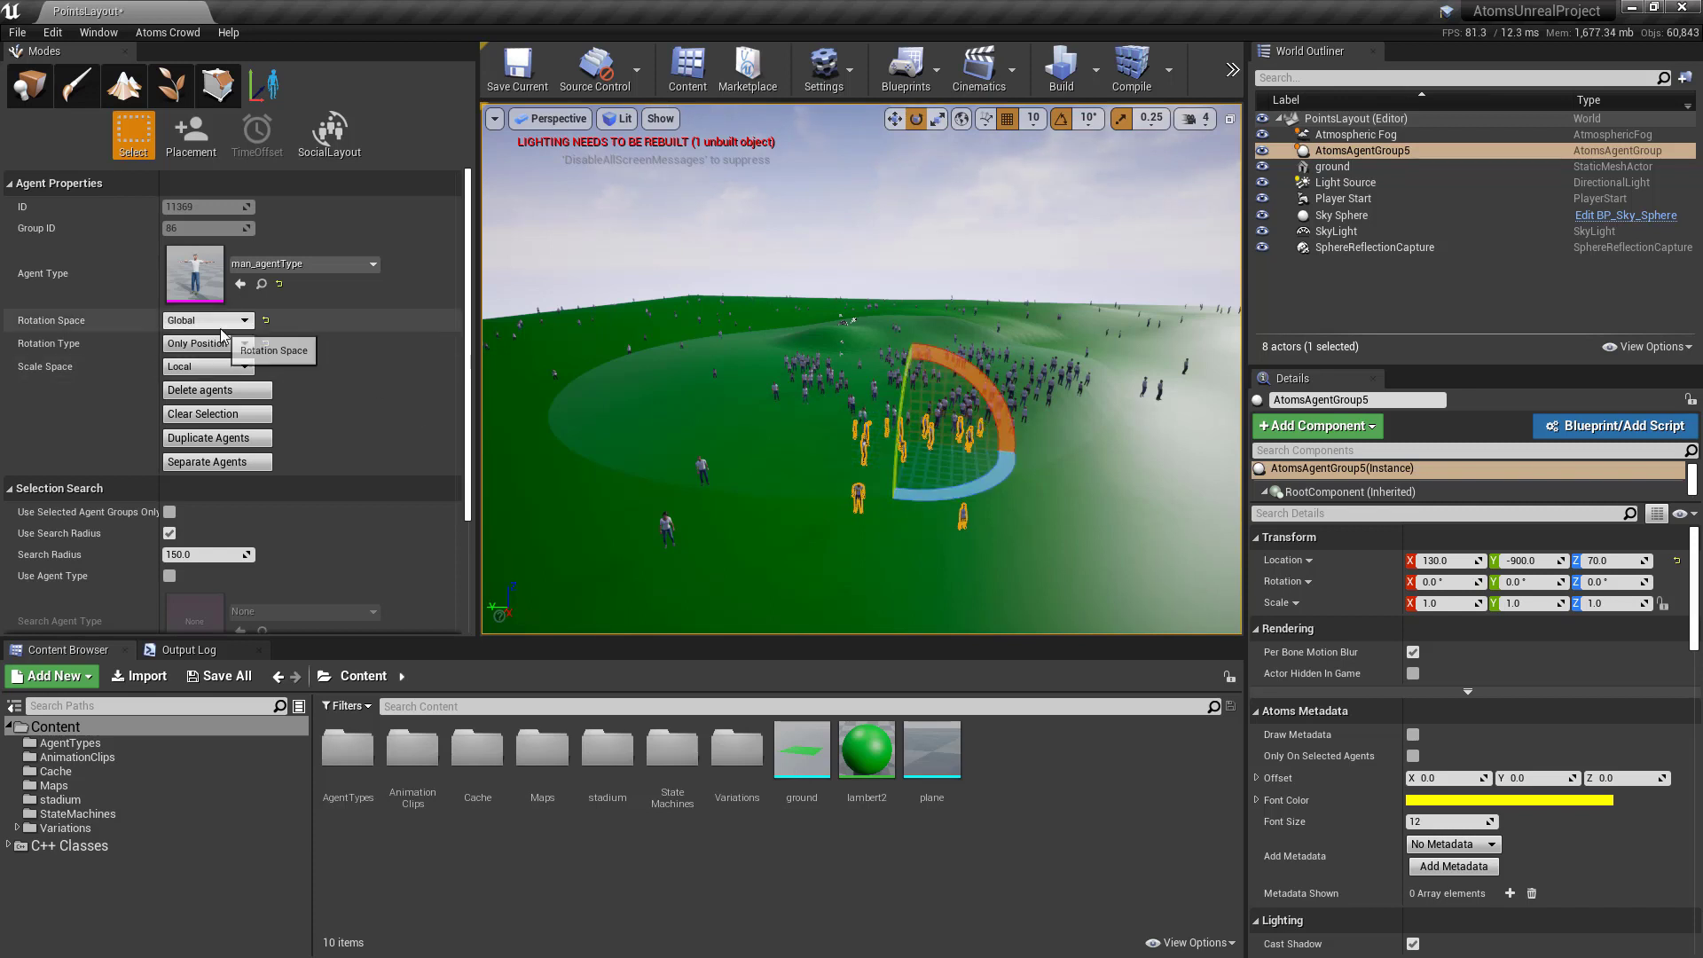
{"action": "left_click", "coordinate": [213, 373]}
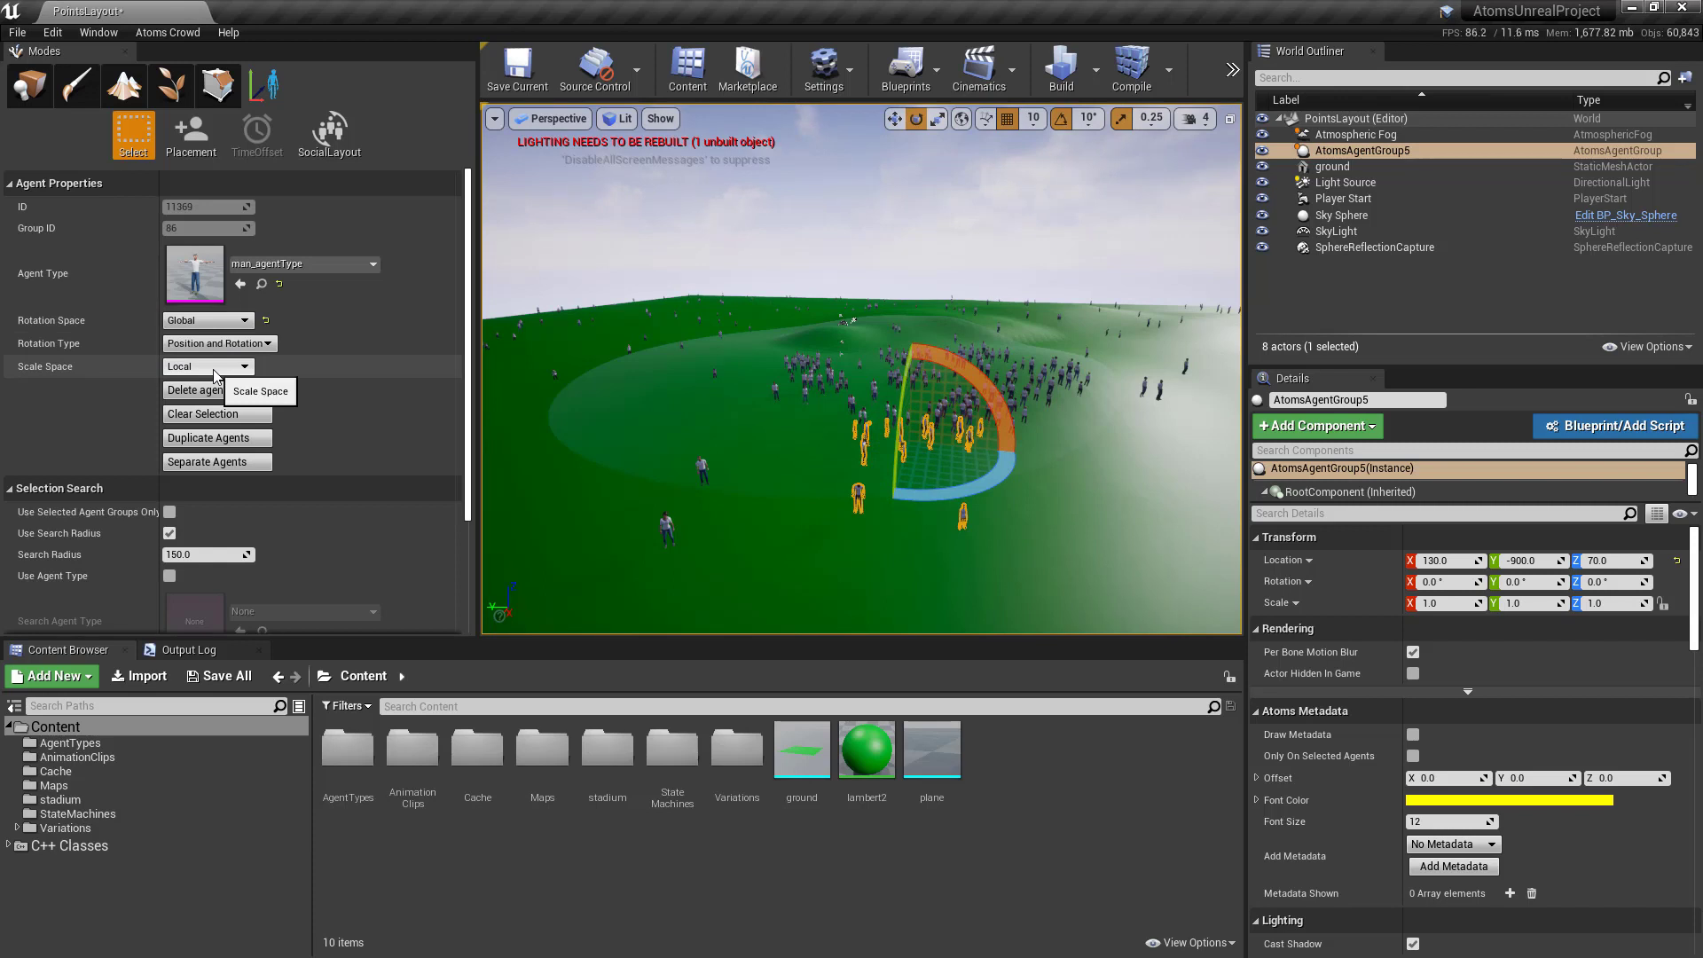
Try scaling the selected agents with the Scale tool in Local scale space, and undo the scaling.
{"action": "left_click", "coordinate": [212, 369]}
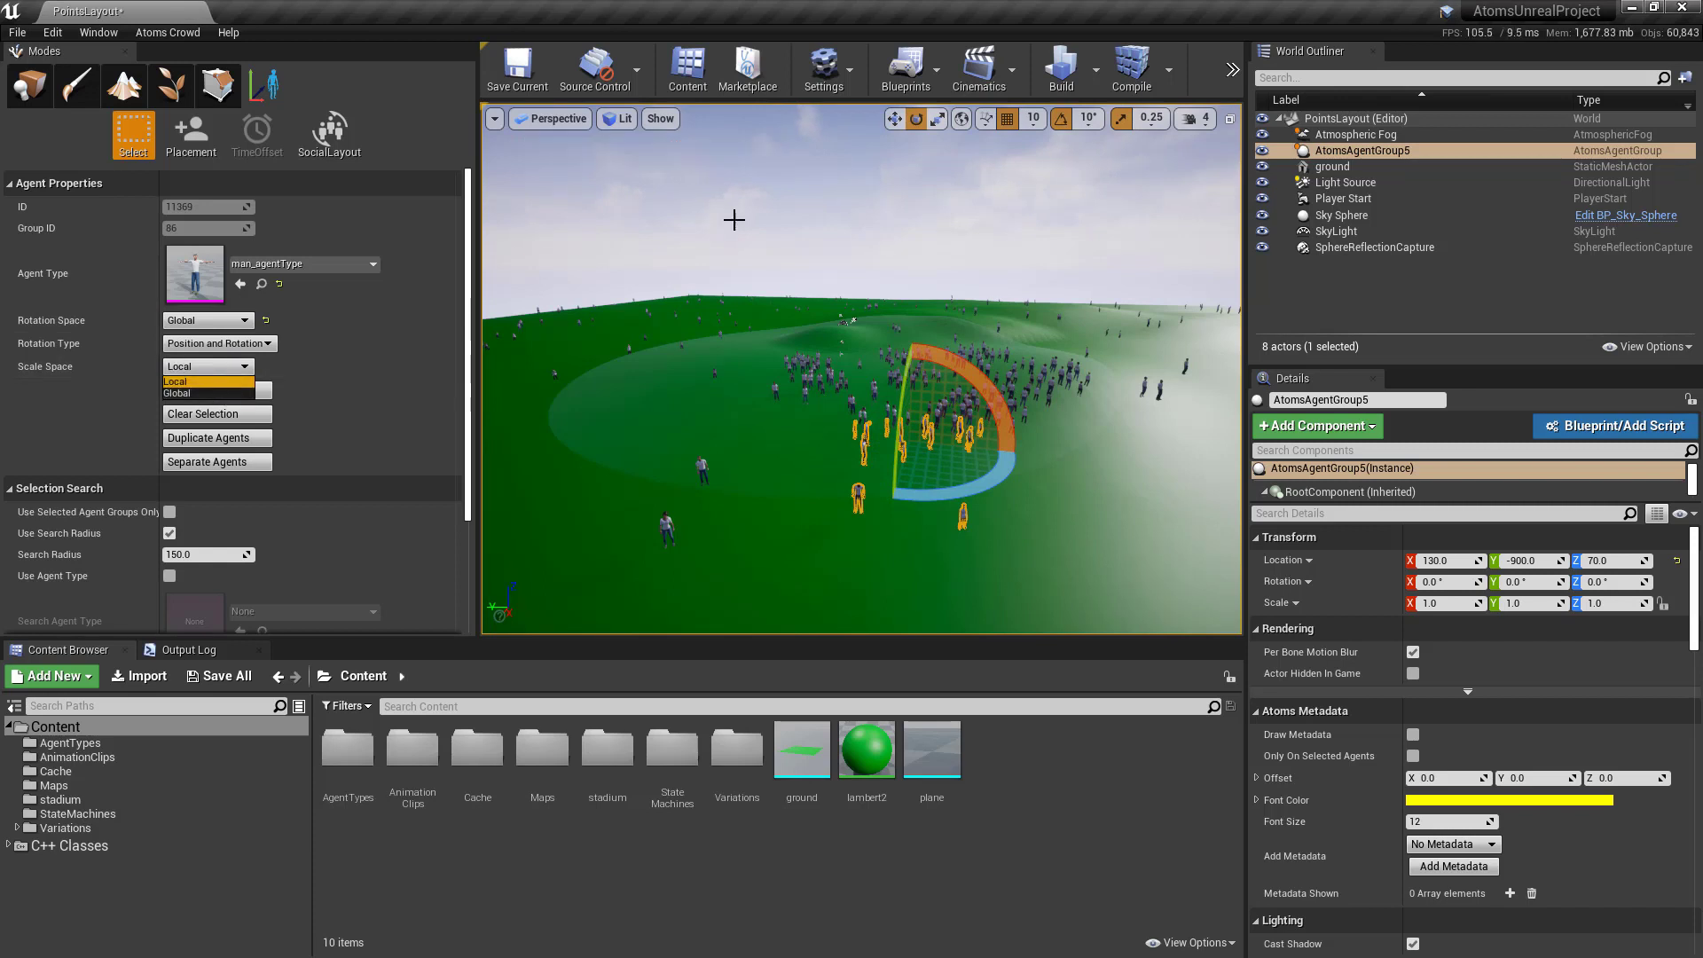
{"action": "left_click", "coordinate": [938, 118]}
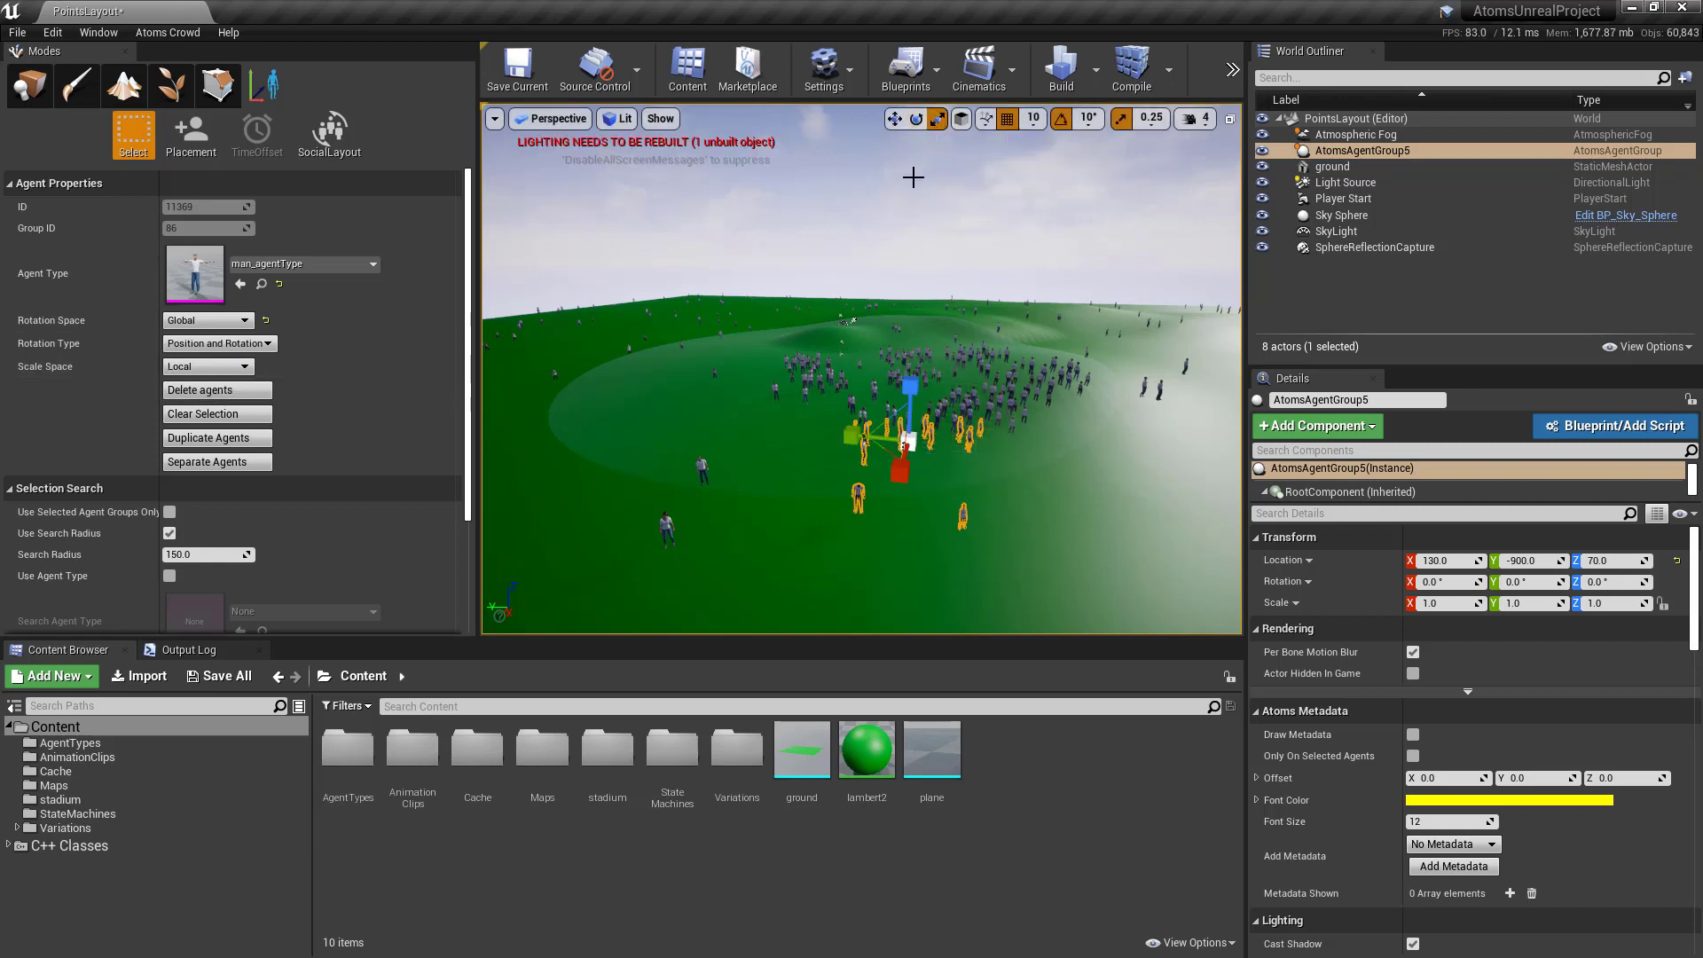
{"action": "left_click", "coordinate": [229, 368]}
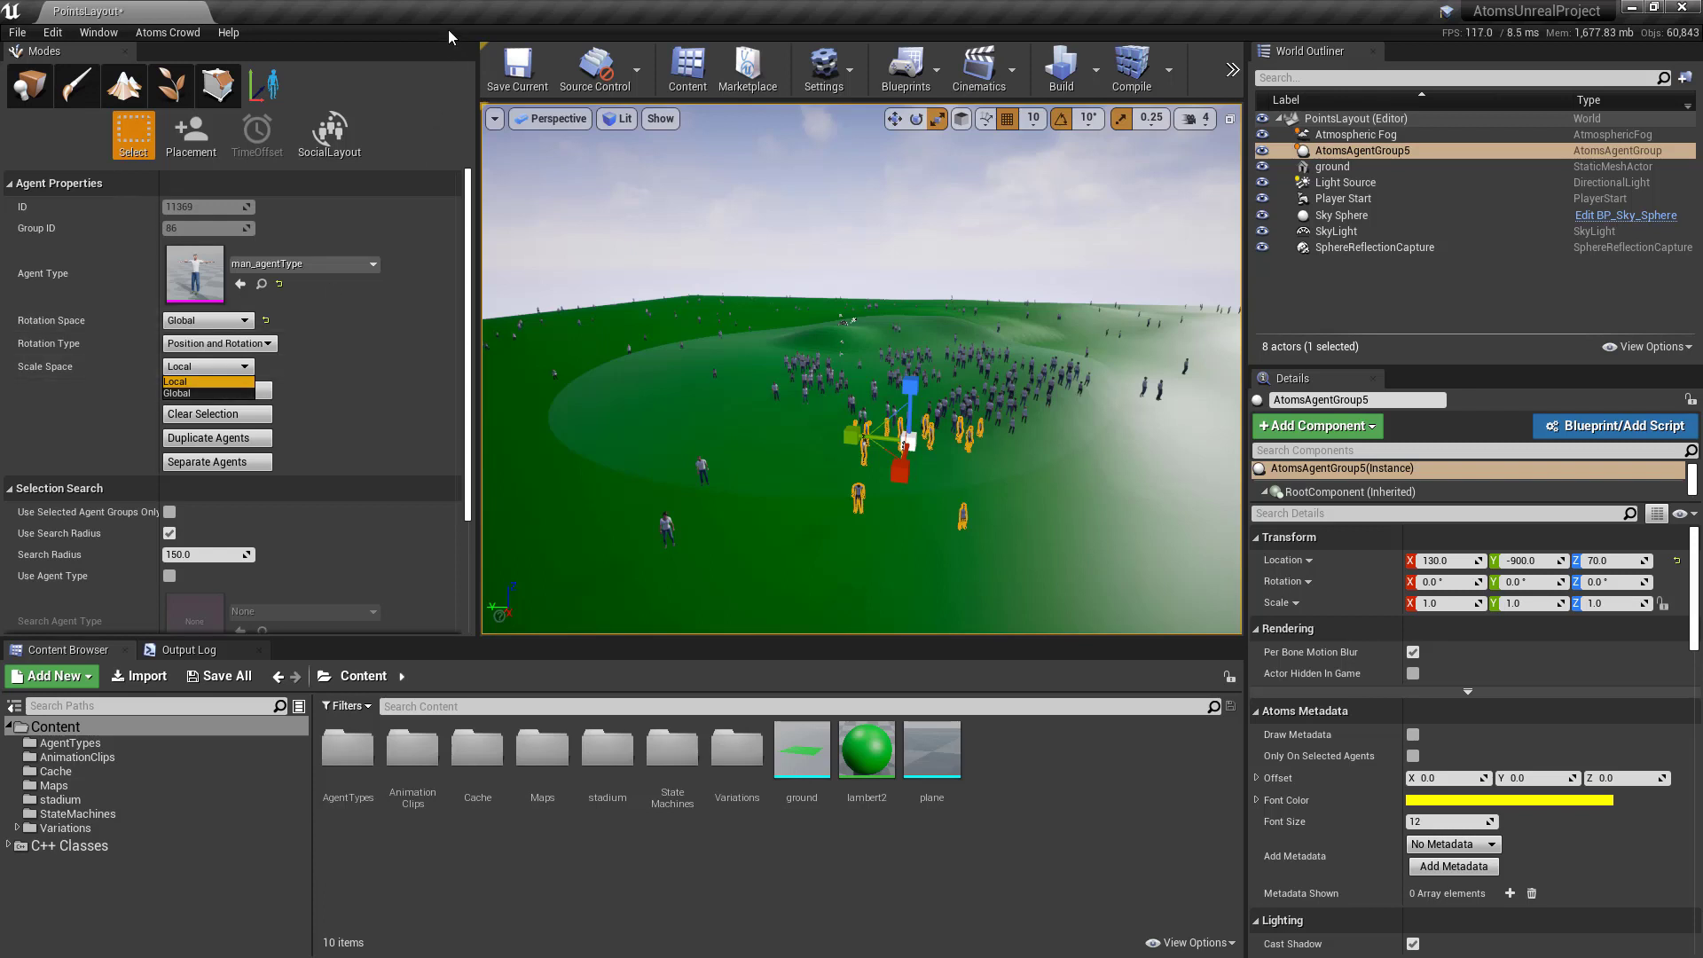
{"action": "left_click_drag", "start_coordinate": [849, 439], "coordinate": [811, 436]}
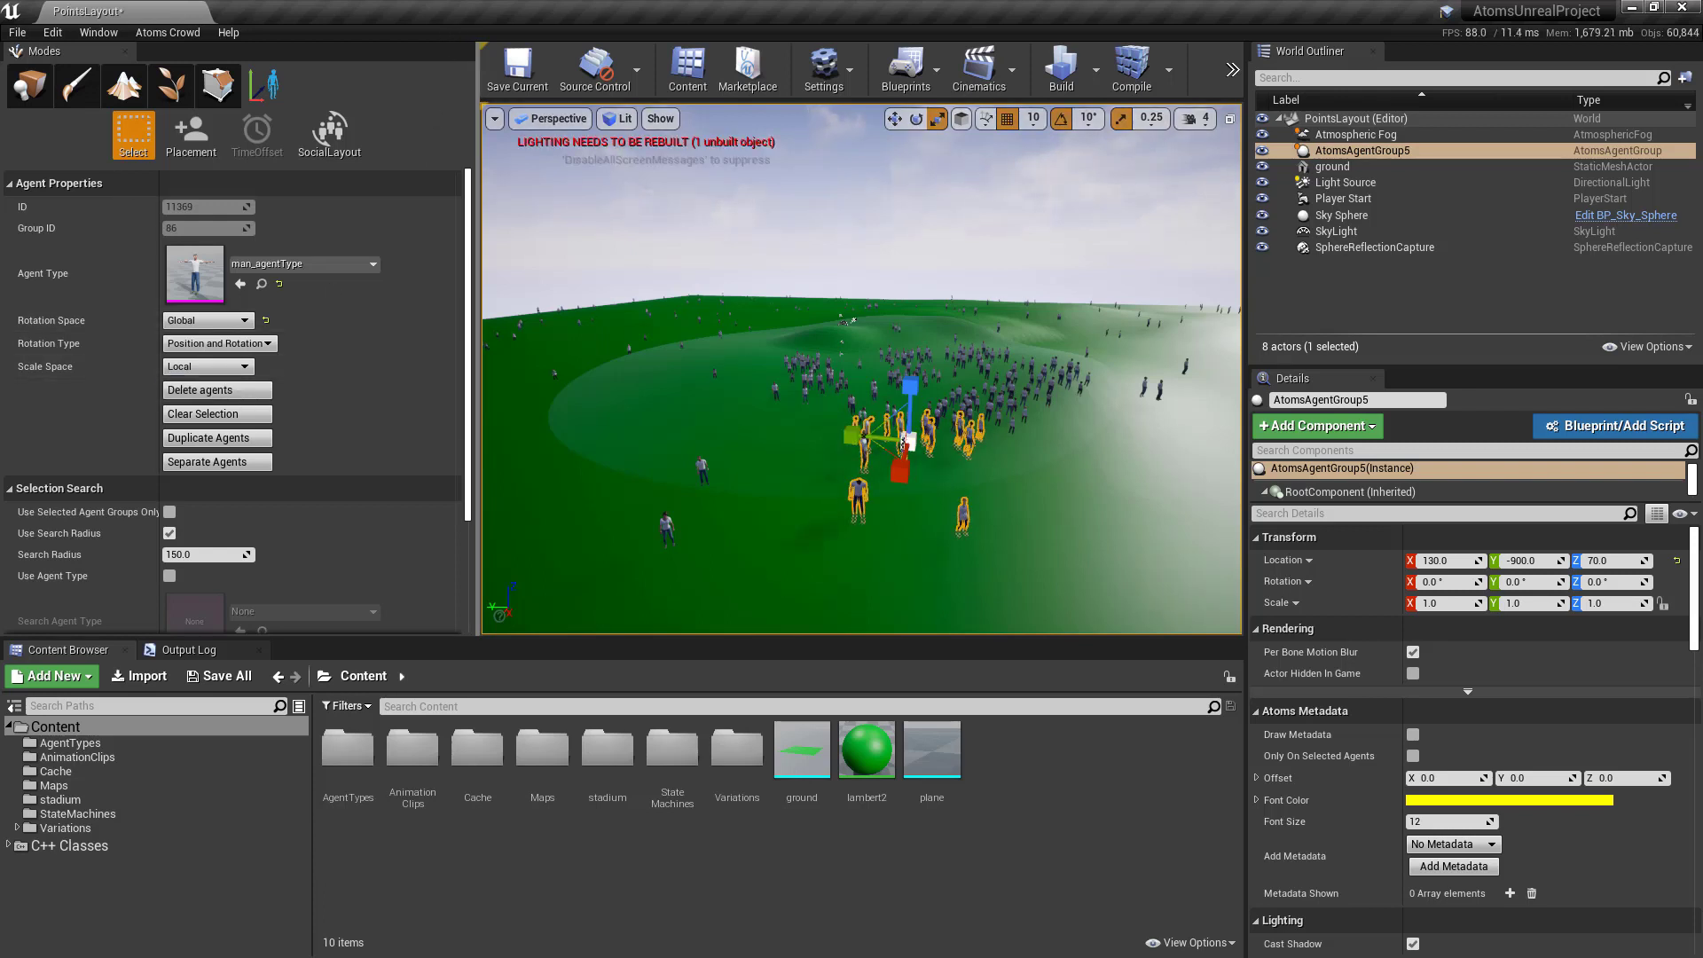
{"action": "key", "text": "ctrl+z"}
Set Scale Space to Global and Scale Type to Position, and scale the selected agents' spacing outward along the Y axis.
{"action": "left_click", "coordinate": [213, 367]}
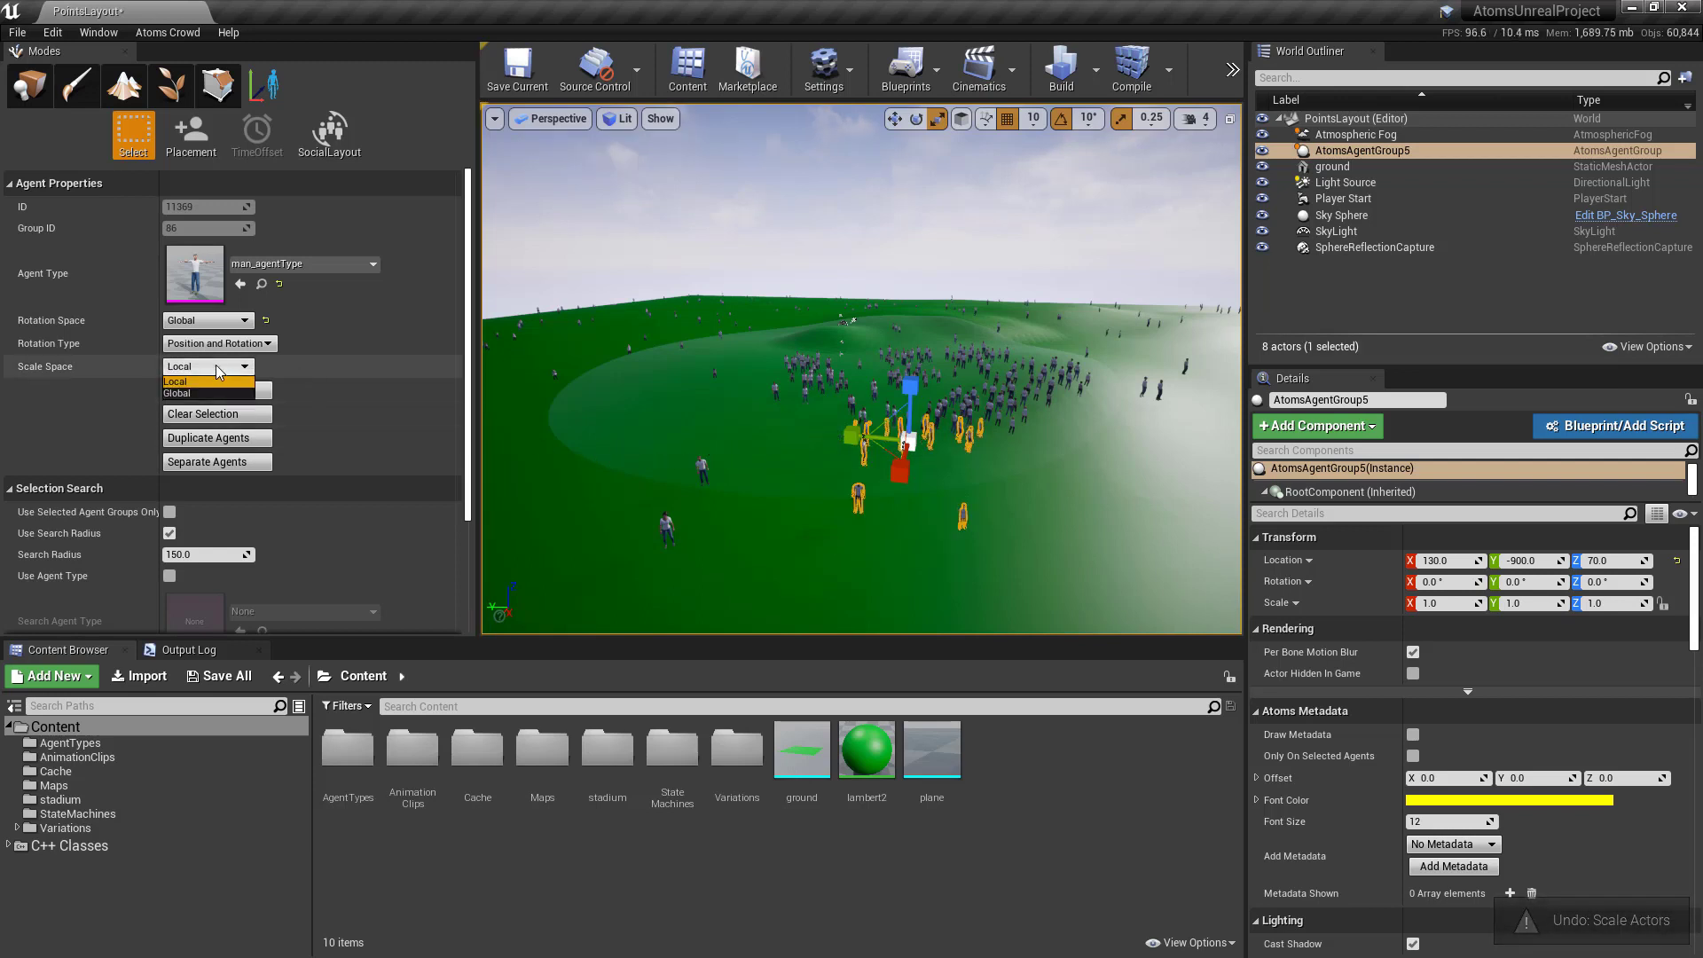
{"action": "left_click", "coordinate": [216, 394]}
{"action": "left_click", "coordinate": [211, 391]}
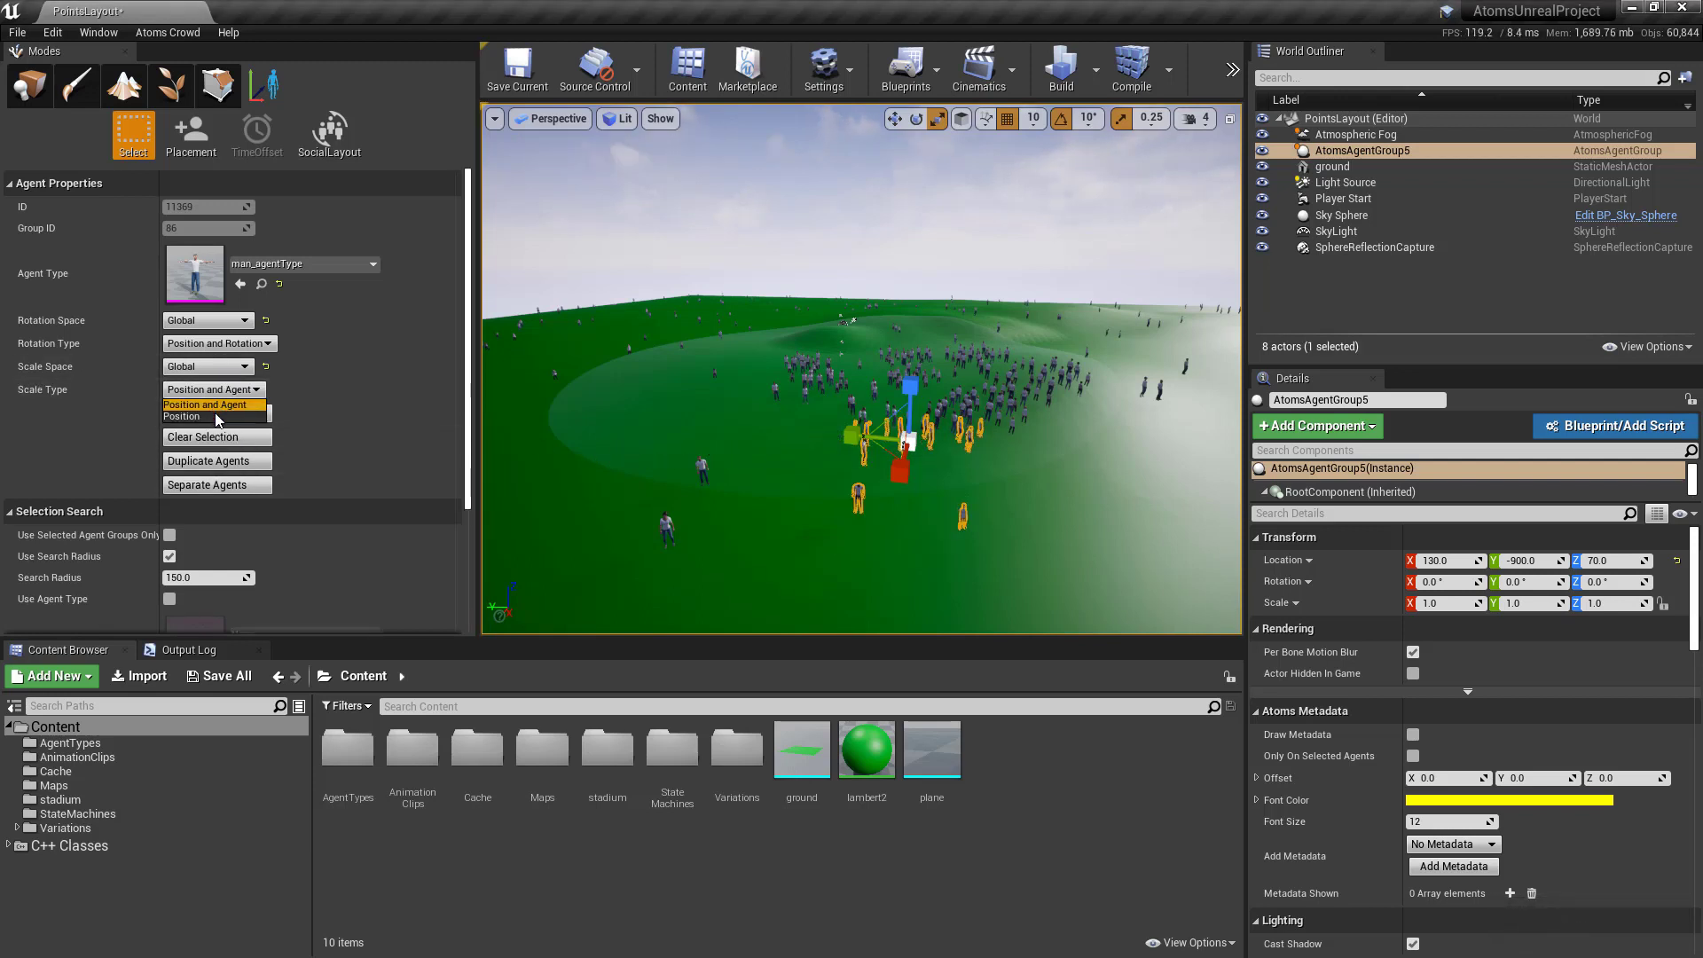
{"action": "left_click", "coordinate": [215, 417]}
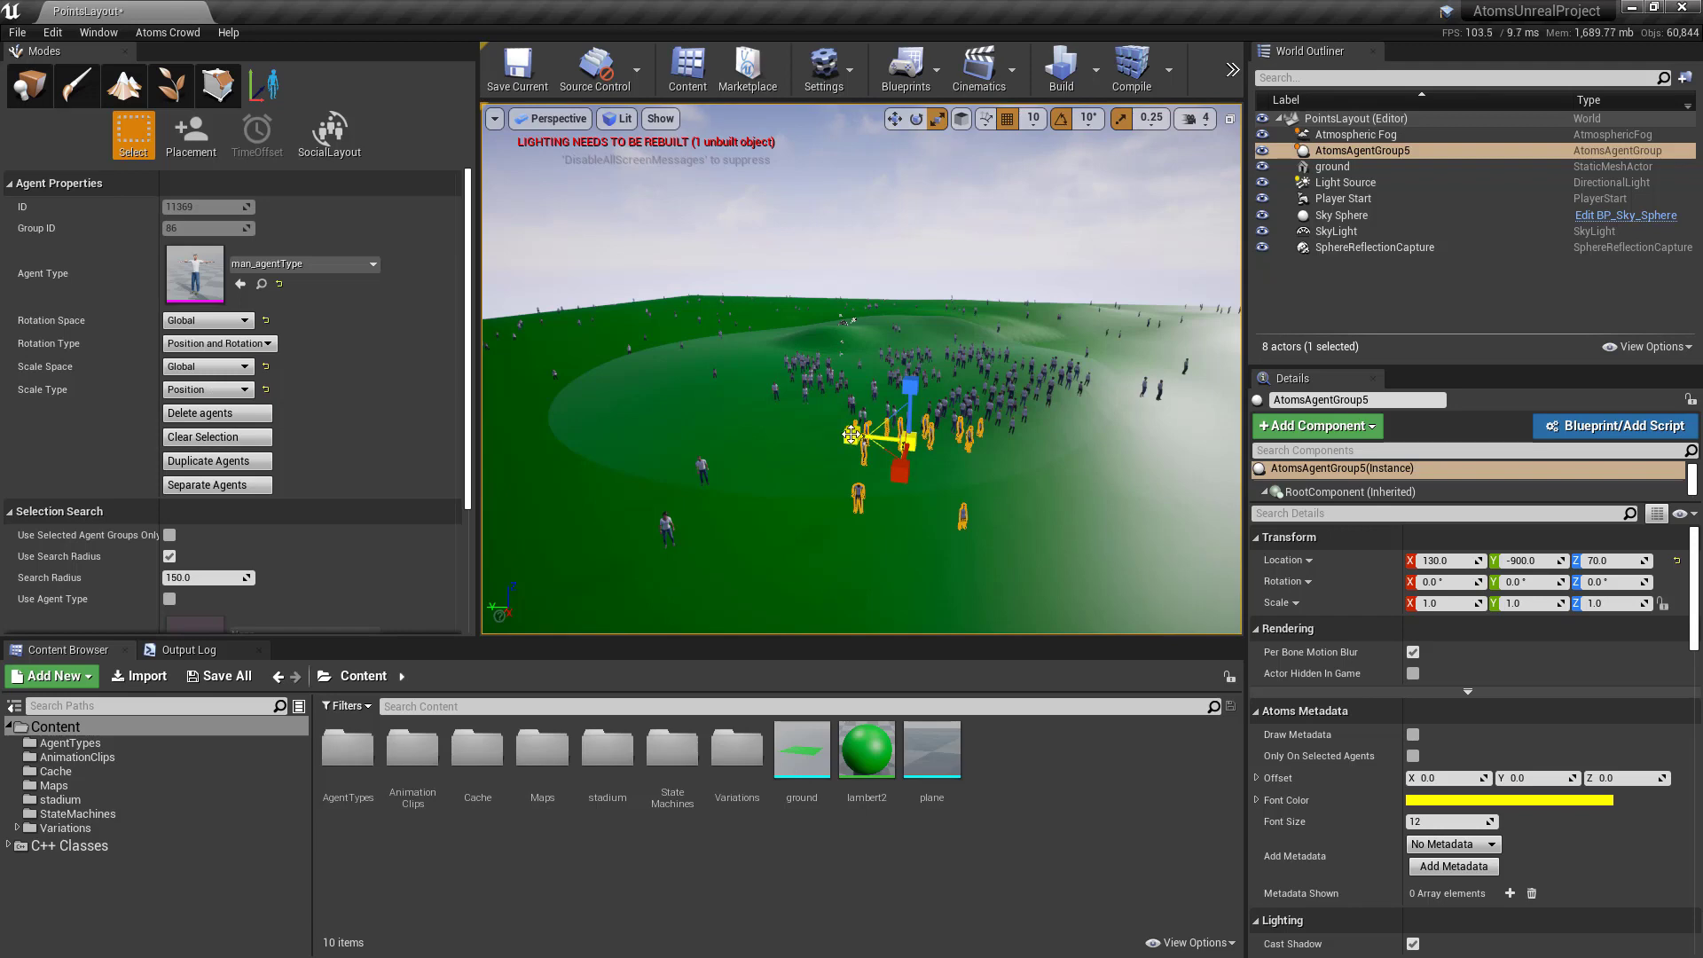
{"action": "left_click_drag", "start_coordinate": [850, 433], "coordinate": [785, 430]}
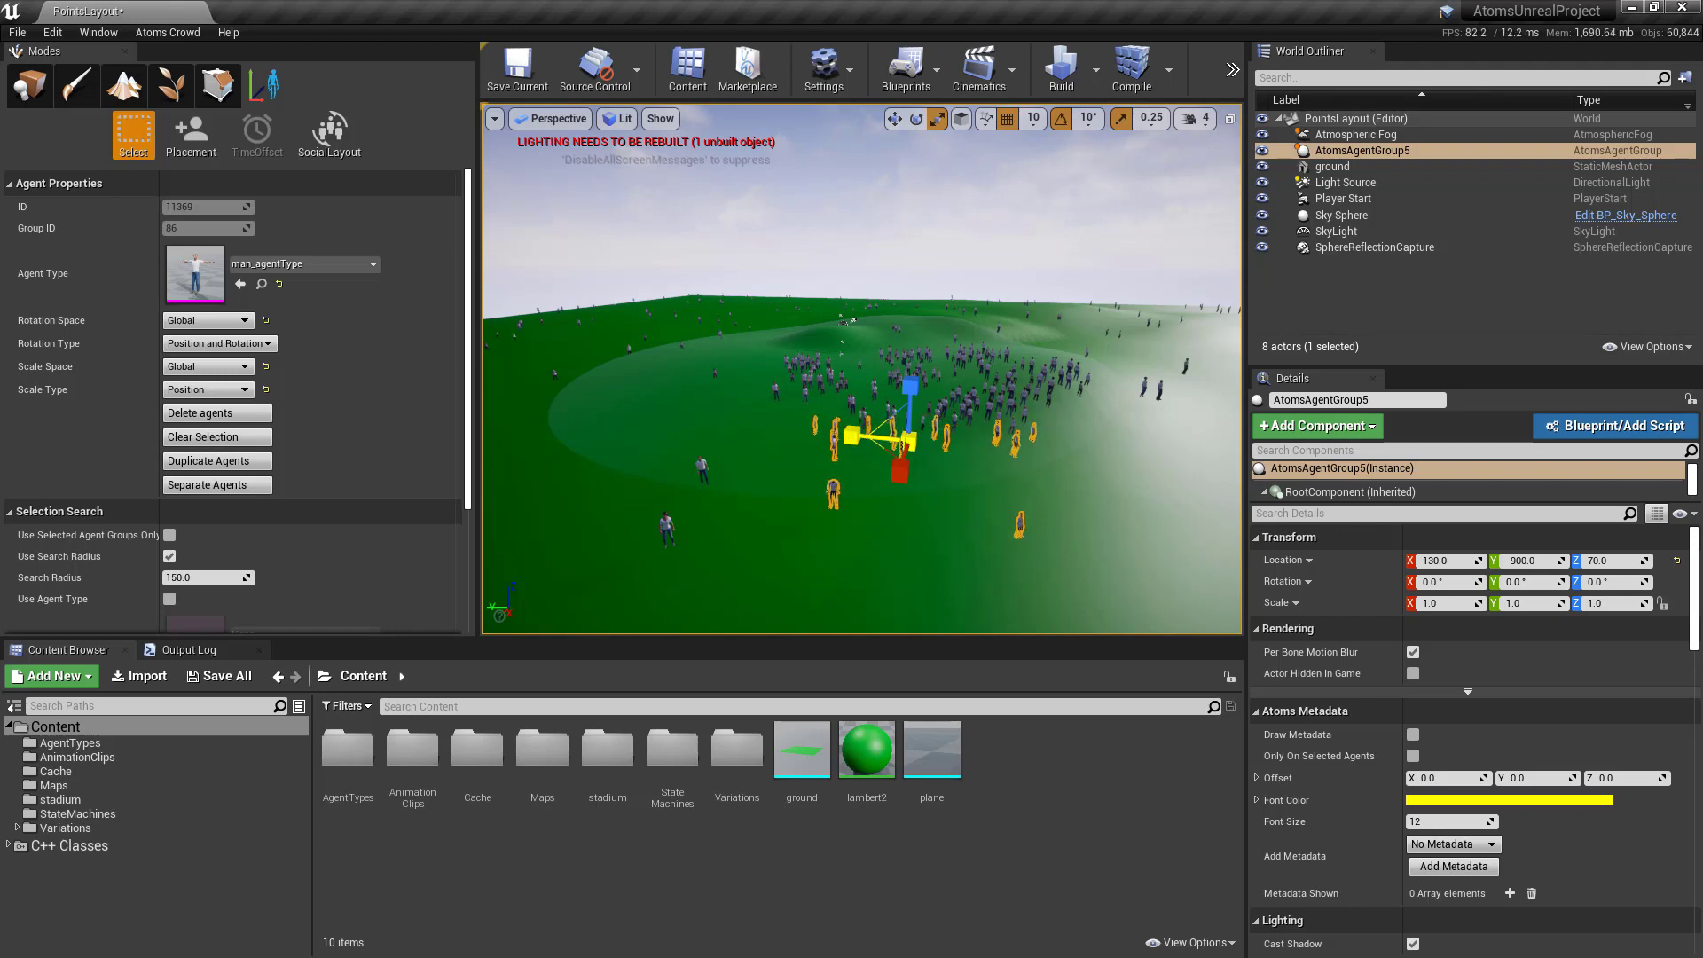
Select the single boy agent standing in front of the crowd on the right and delete it.
{"action": "left_click_drag", "start_coordinate": [1055, 447], "coordinate": [1027, 487], "text": "alt"}
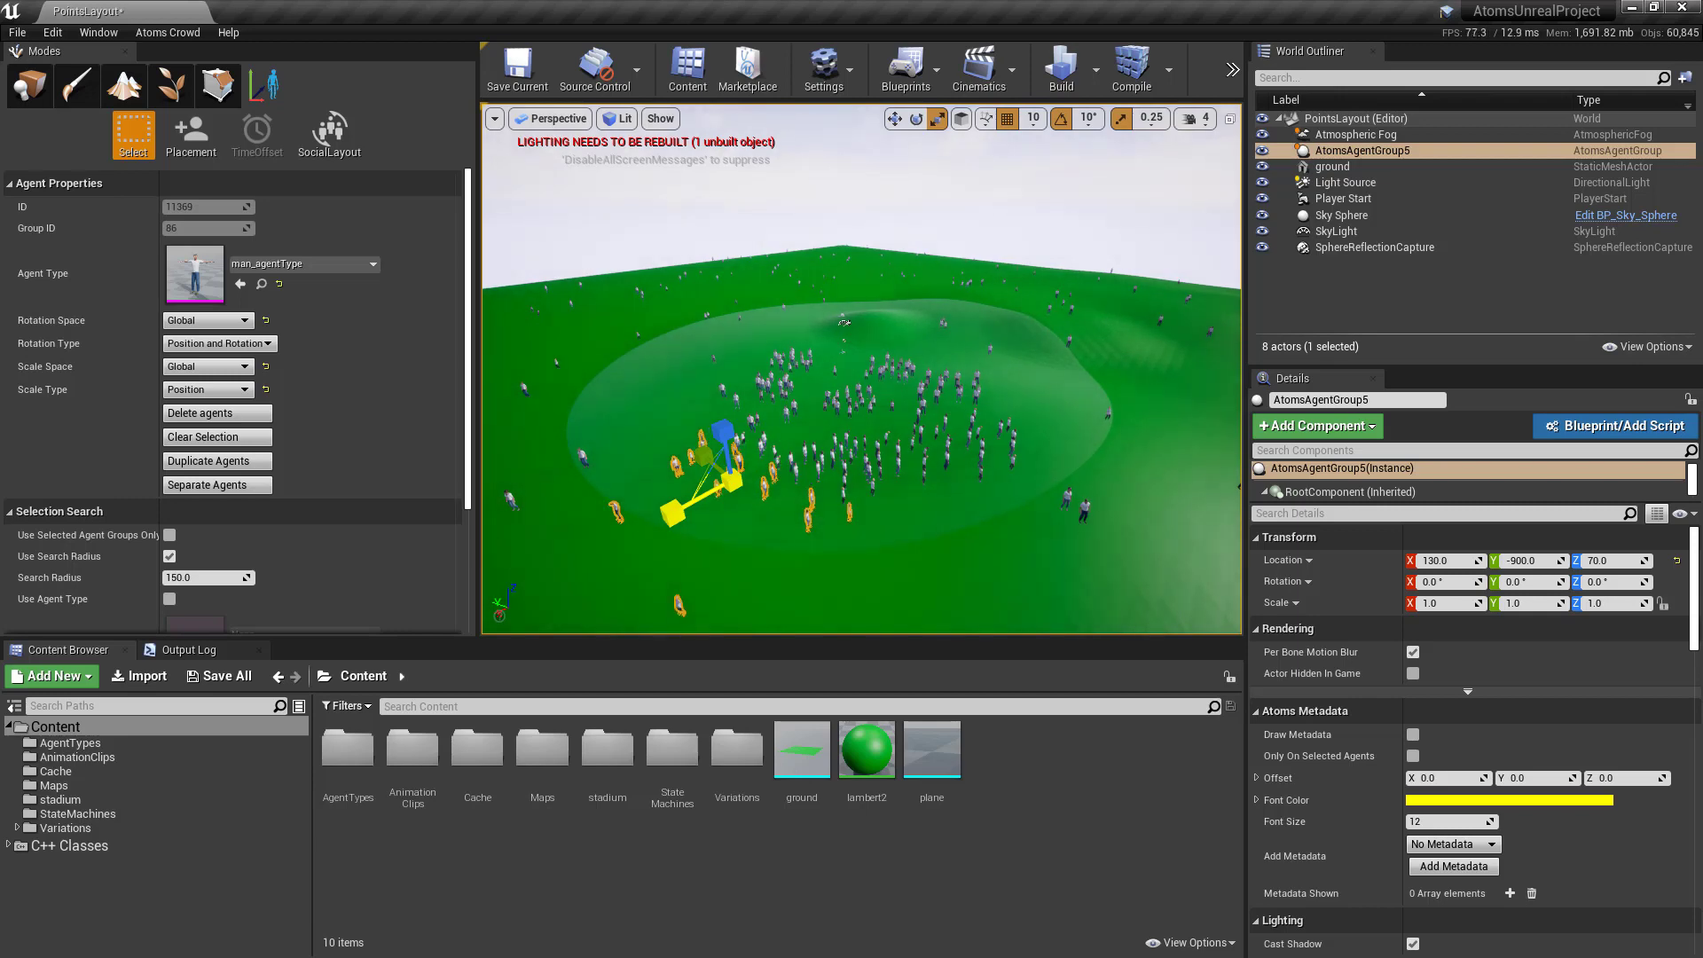
{"action": "left_click_drag", "start_coordinate": [750, 516], "coordinate": [983, 453], "text": "alt"}
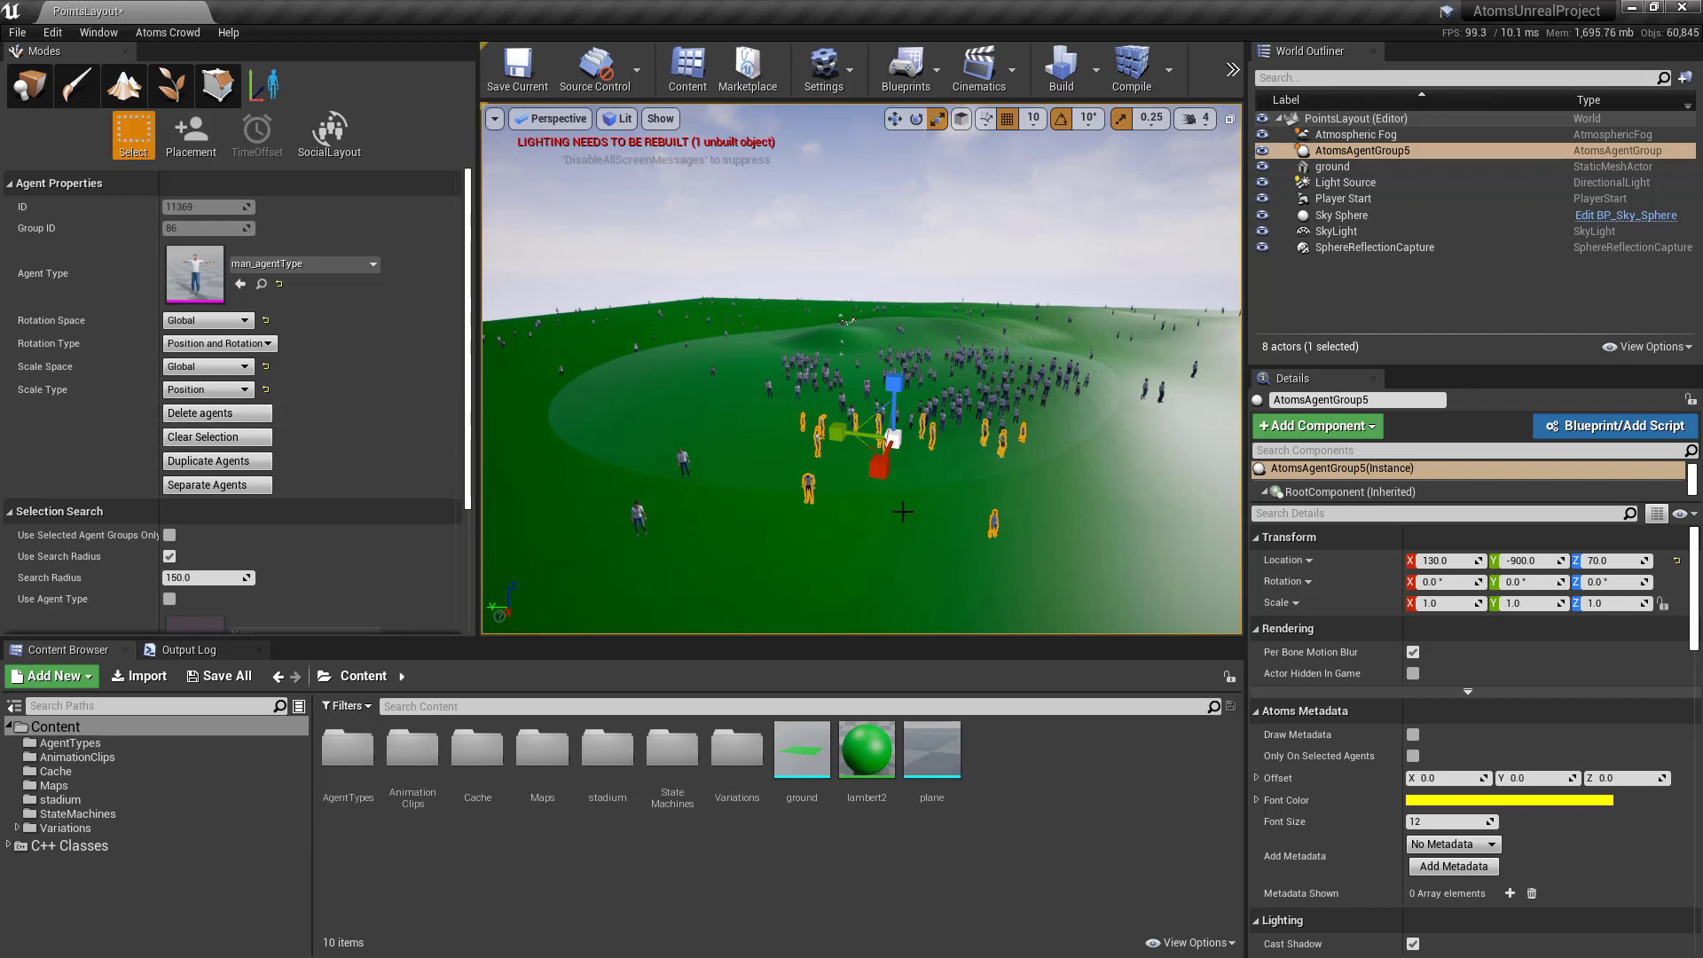
{"action": "left_click", "coordinate": [993, 524]}
{"action": "left_click", "coordinate": [232, 412]}
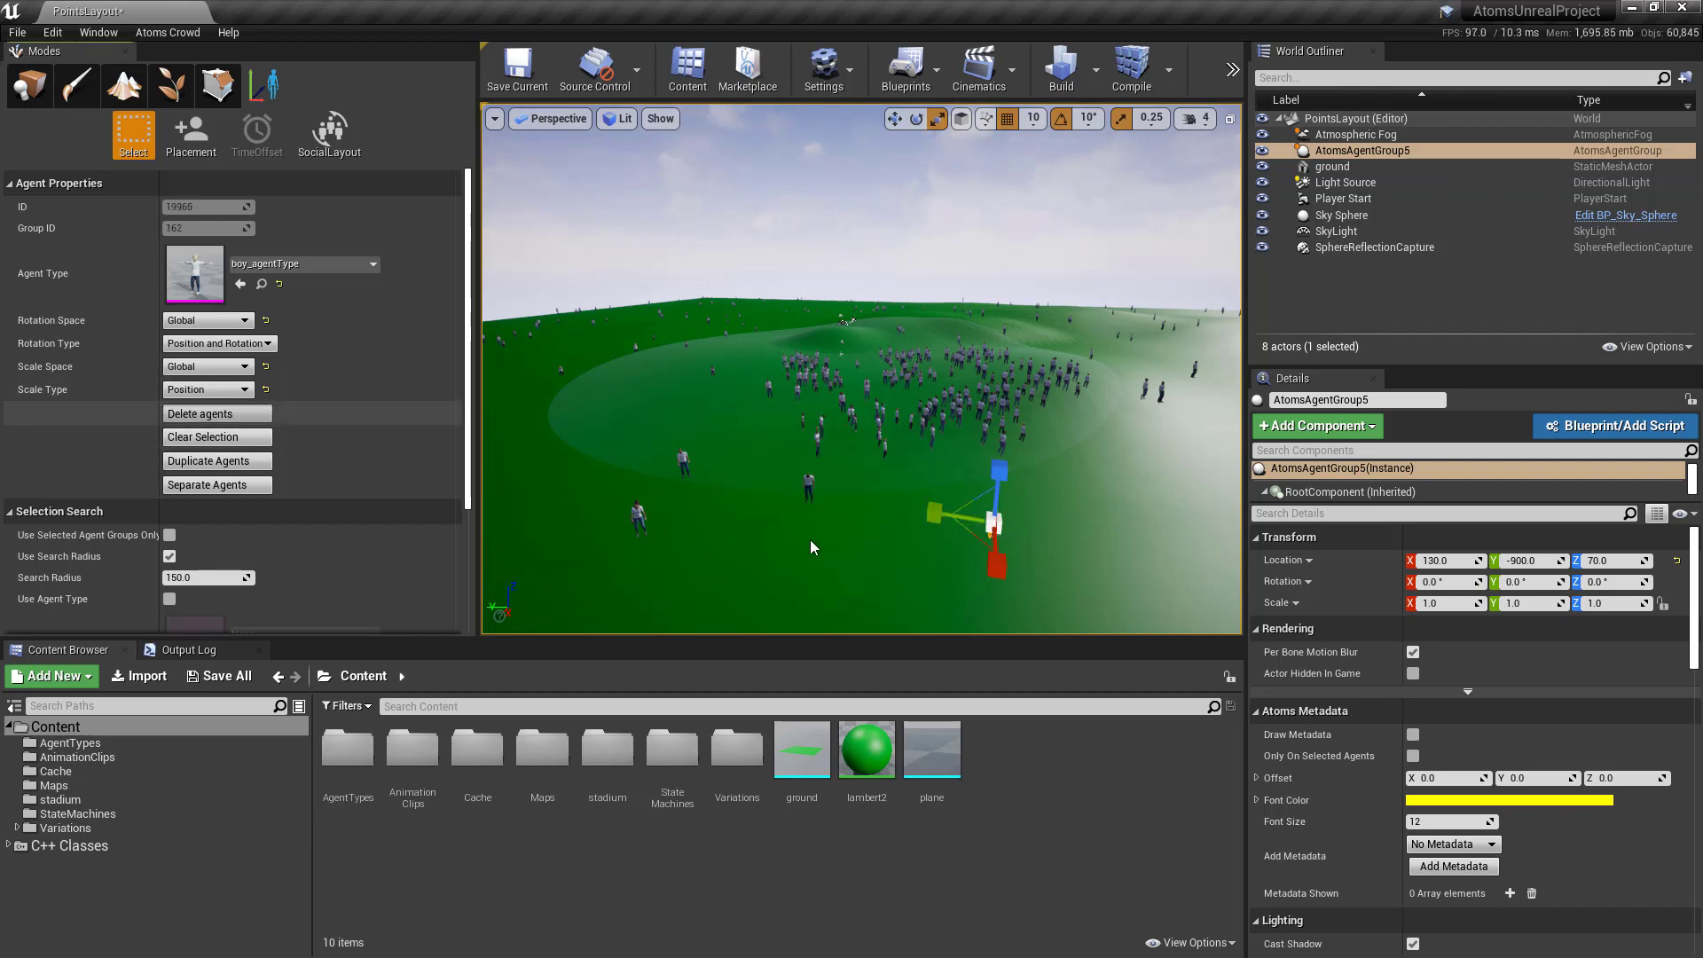
Select the nearest agent in front of the crowd, clear that selection, and box-select the three agents around it.
{"action": "left_click_drag", "start_coordinate": [746, 443], "coordinate": [820, 507]}
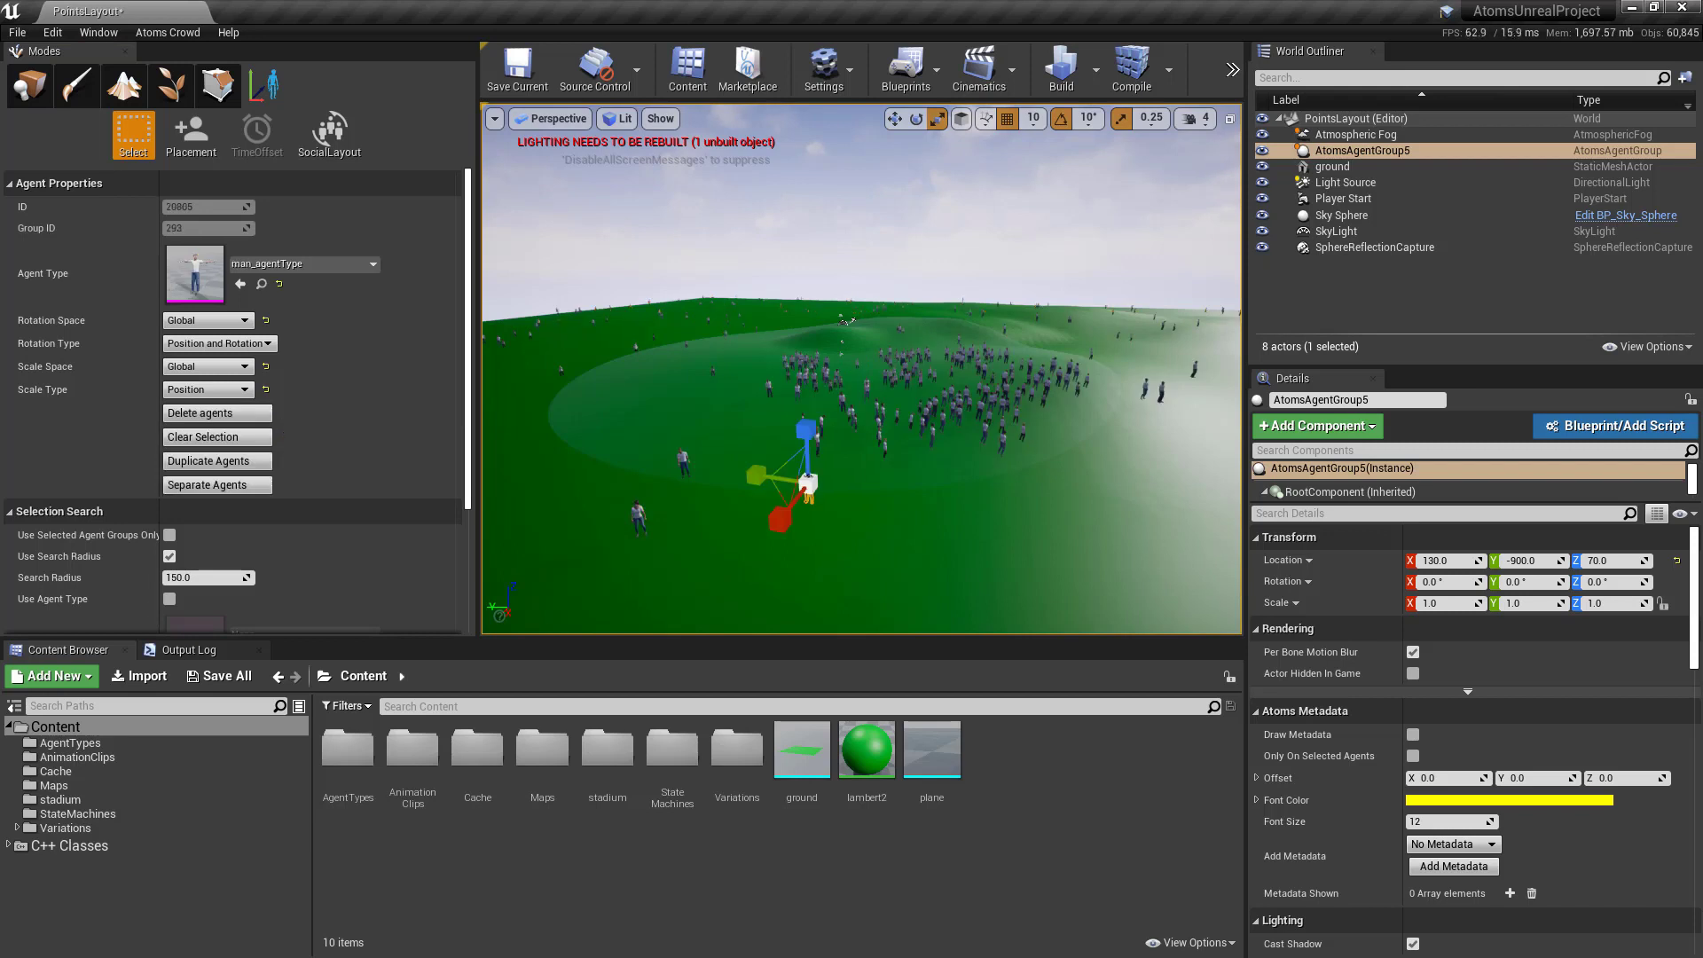
{"action": "left_click", "coordinate": [266, 437]}
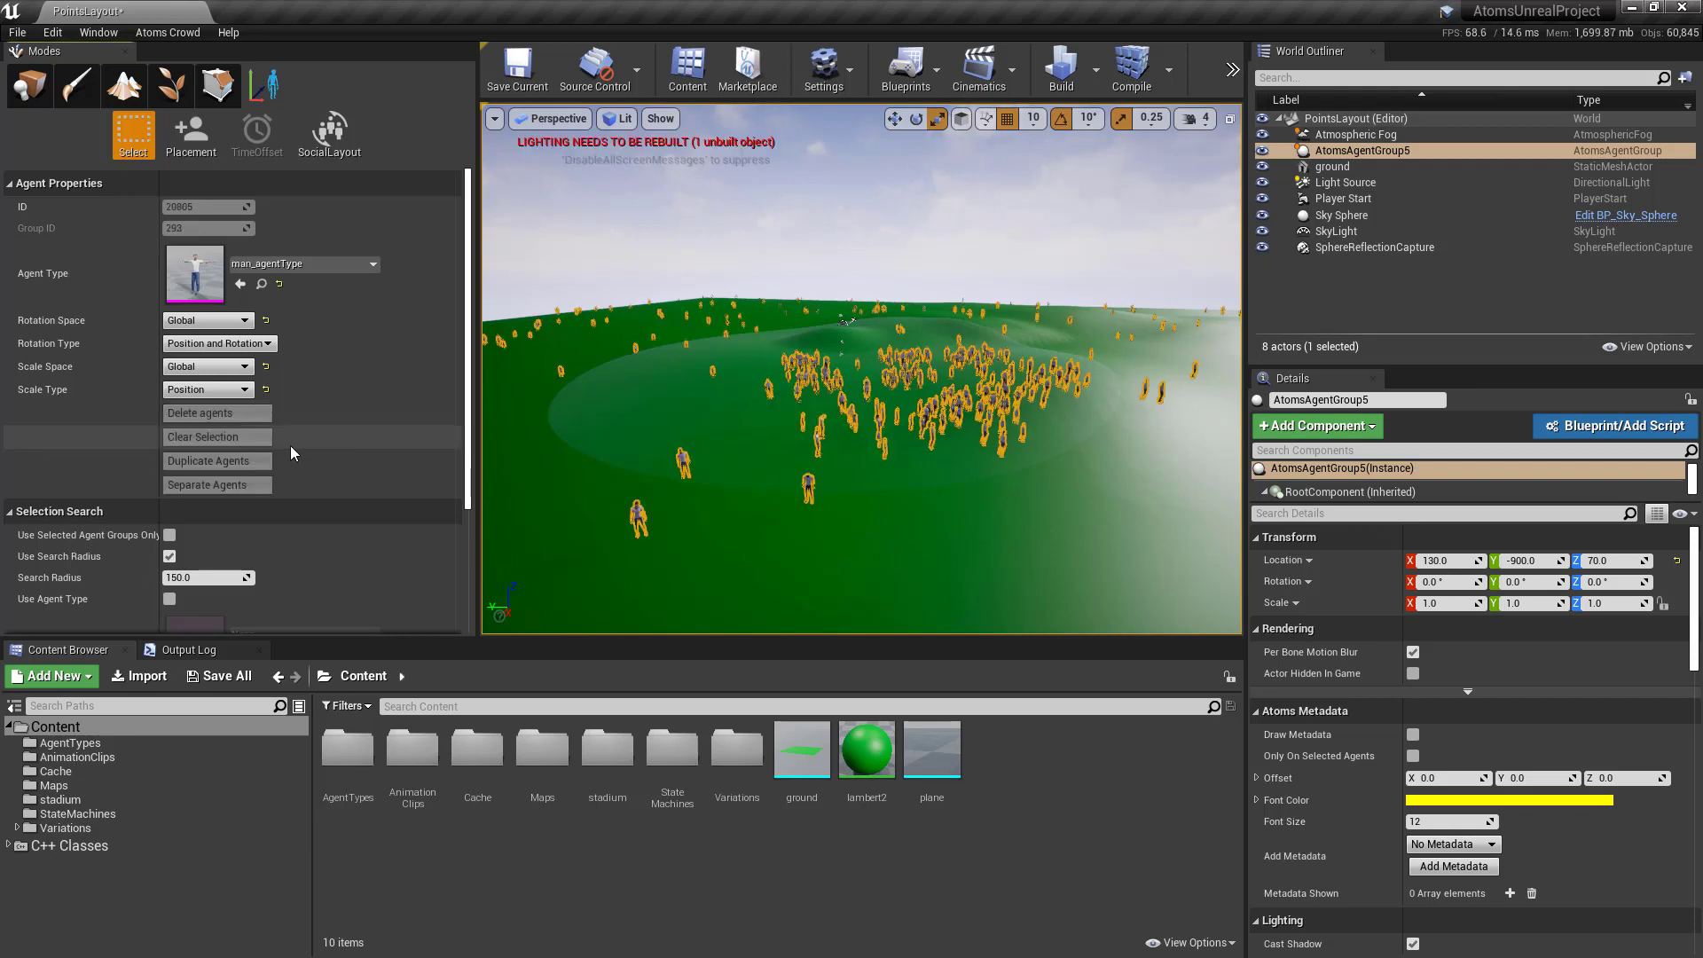
{"action": "left_click_drag", "start_coordinate": [844, 524], "coordinate": [661, 441]}
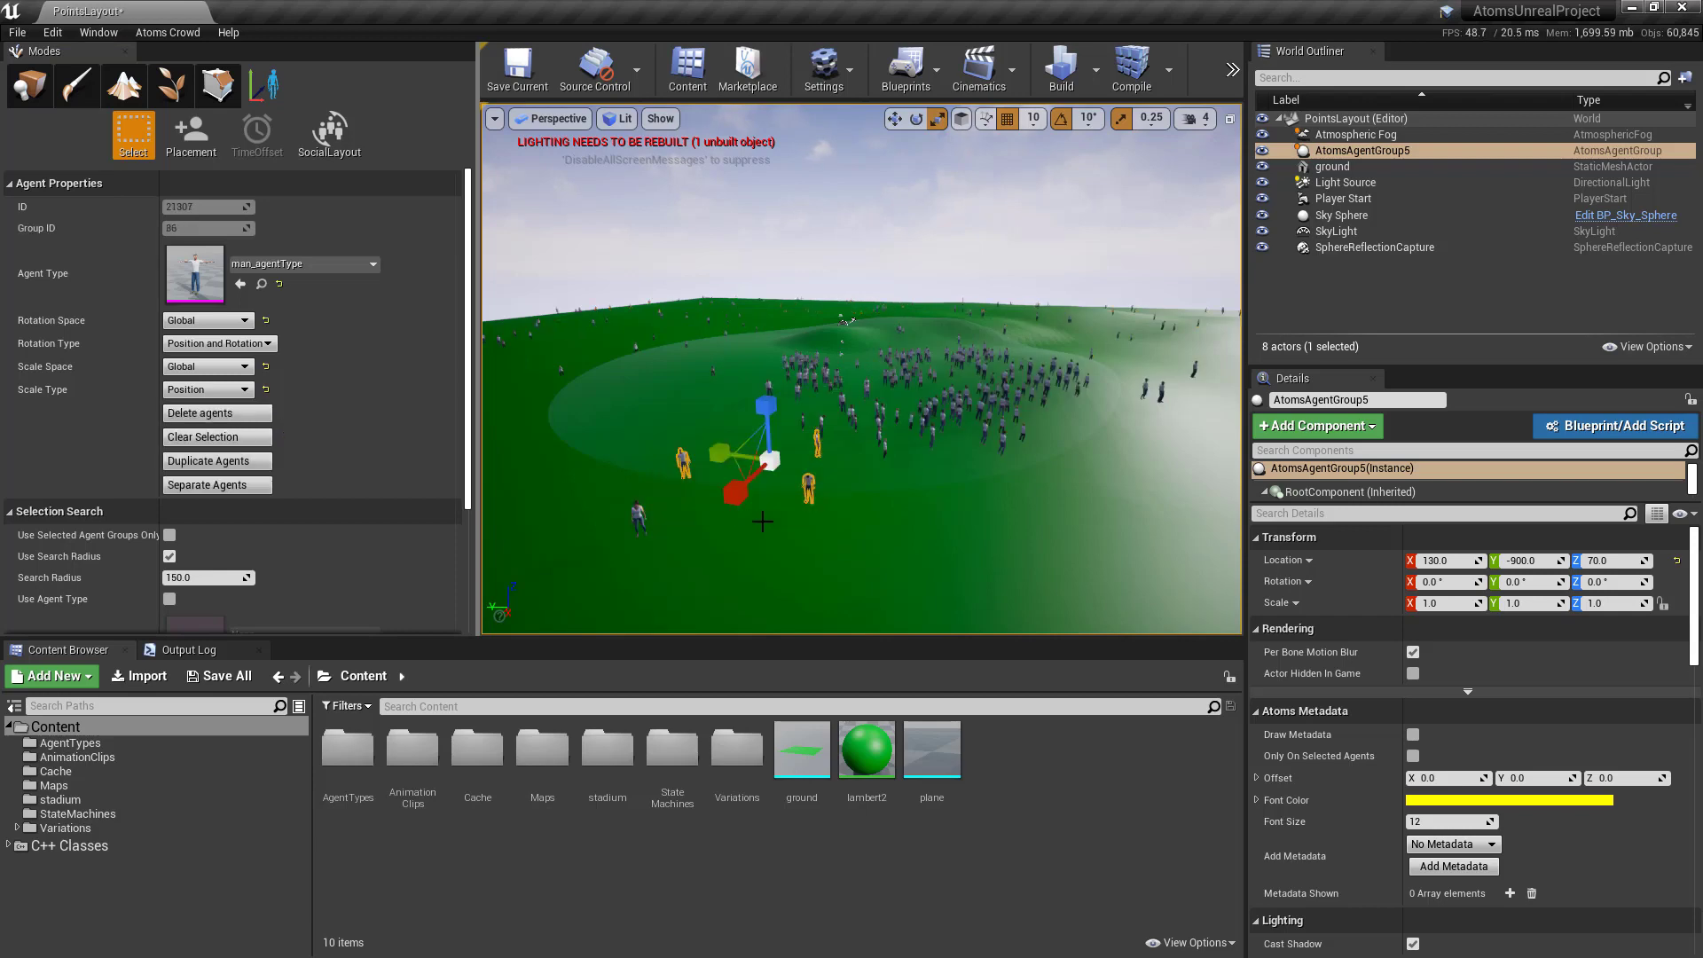
{"action": "left_click_drag", "start_coordinate": [890, 542], "coordinate": [931, 568], "text": "alt"}
Switch to agent placement with the Grid layout and set Grid Random Space to 0 in X and Y.
{"action": "left_click", "coordinate": [190, 133]}
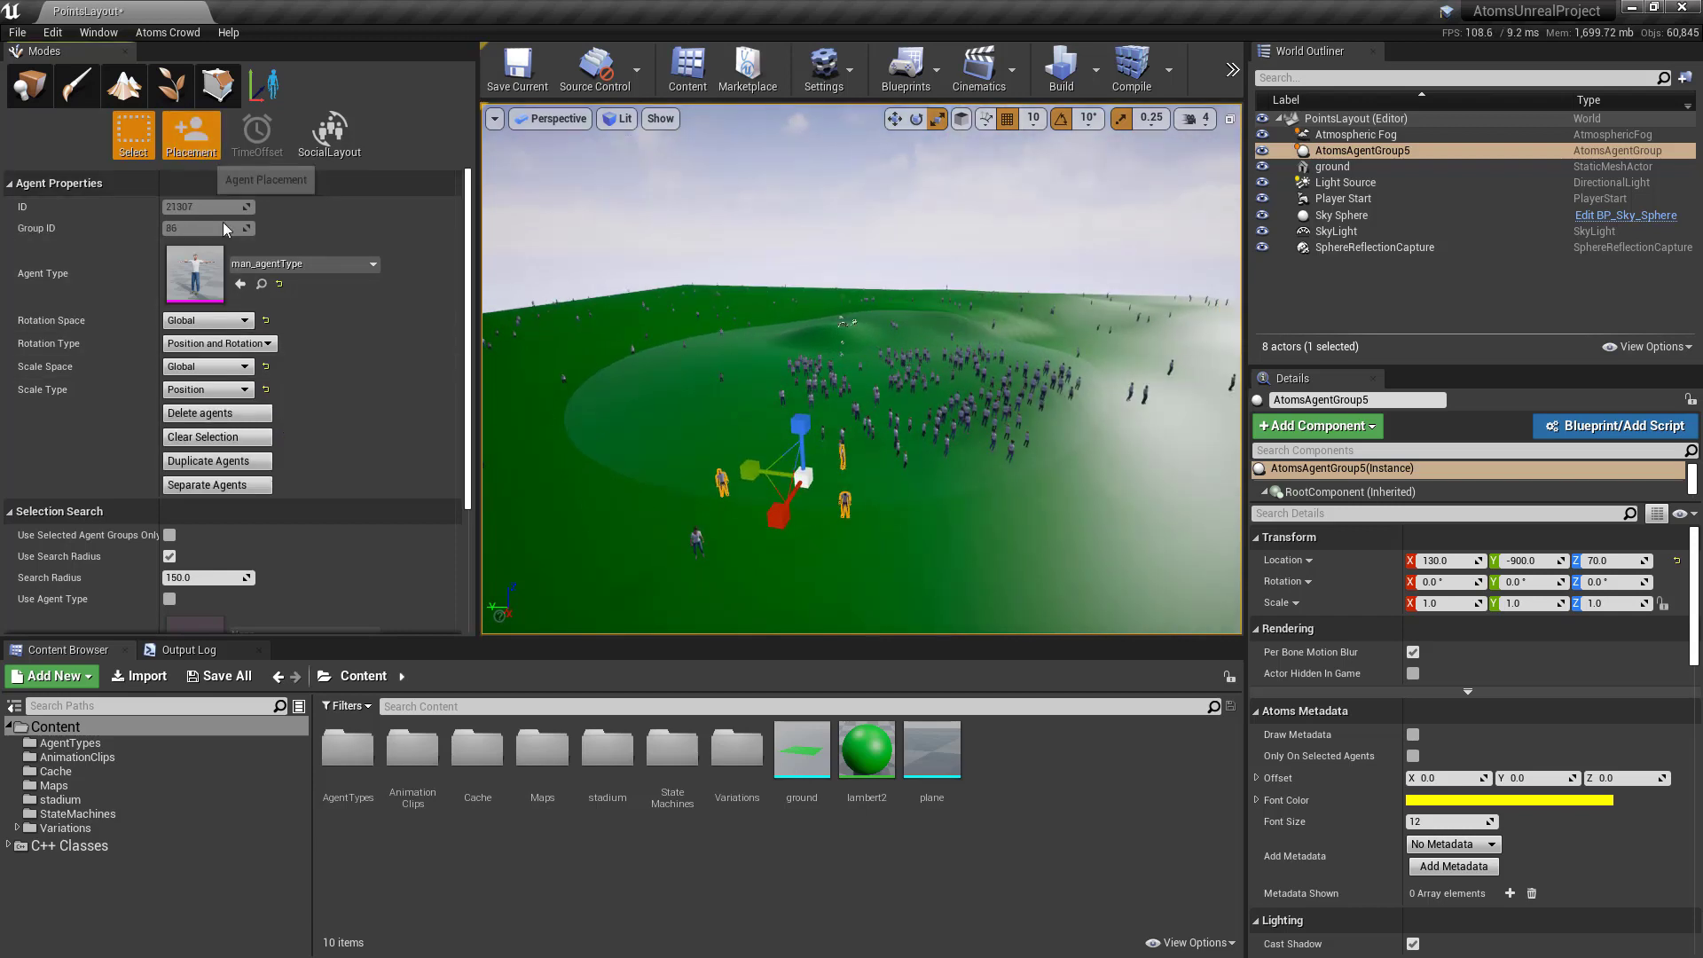
{"action": "scroll", "coordinate": [785, 396], "scroll_direction": "down", "scroll_amount": 3}
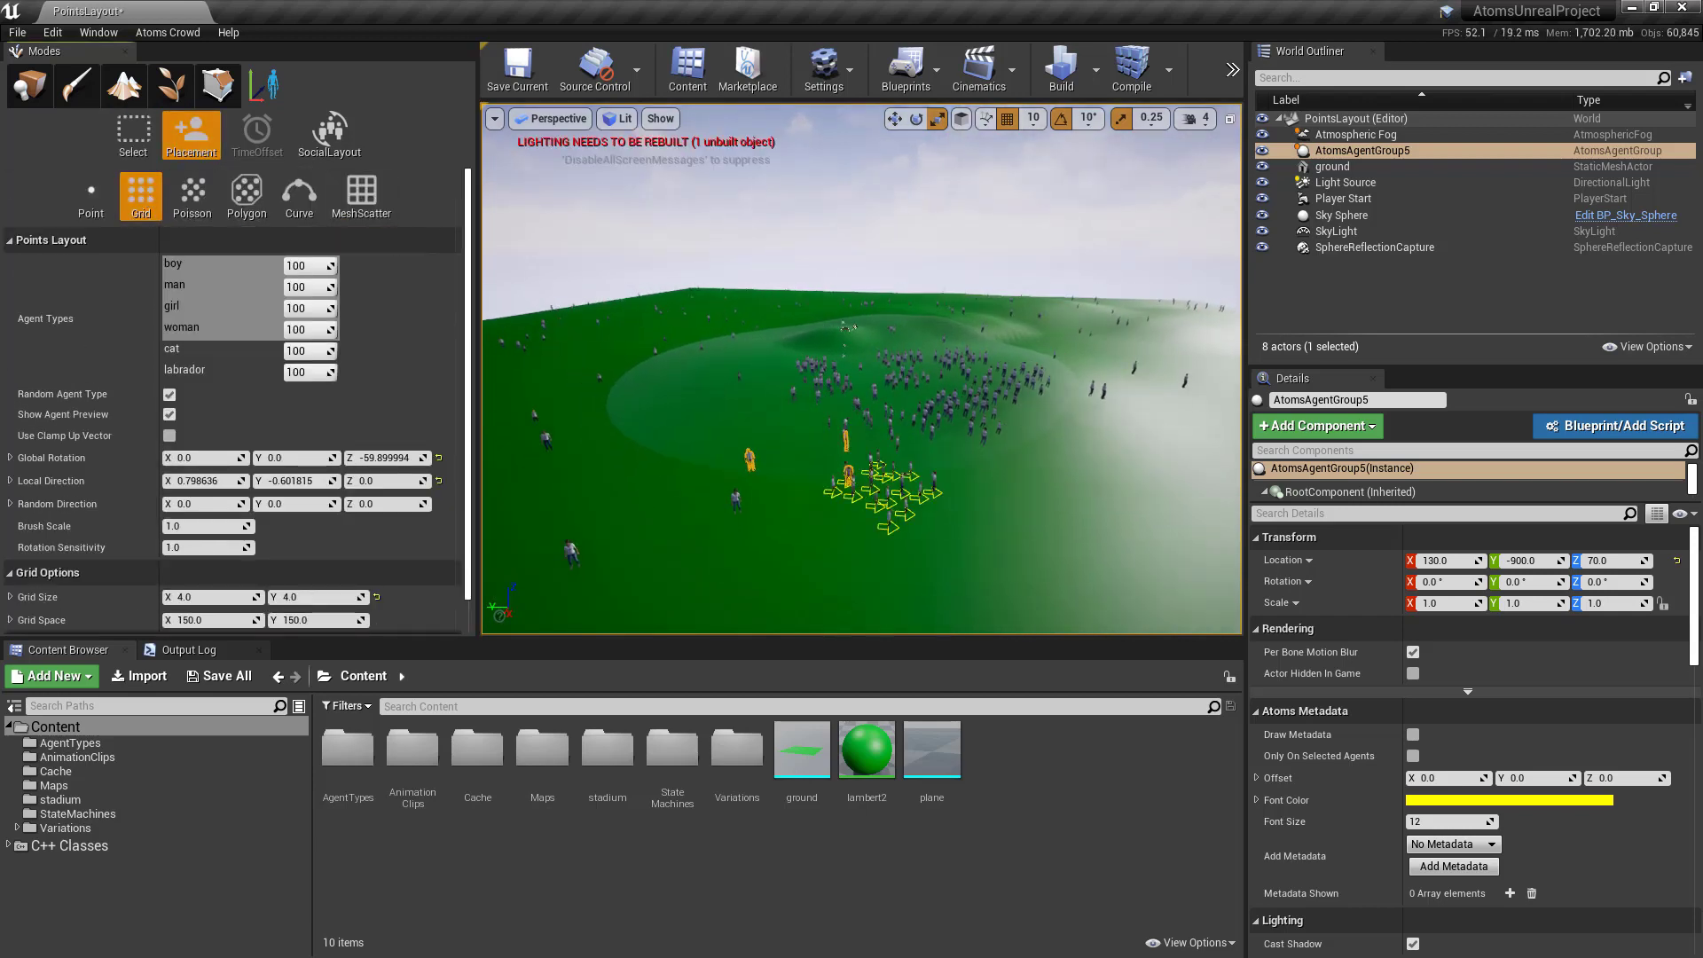
{"action": "middle_click_drag", "start_coordinate": [1020, 525], "coordinate": [1042, 534]}
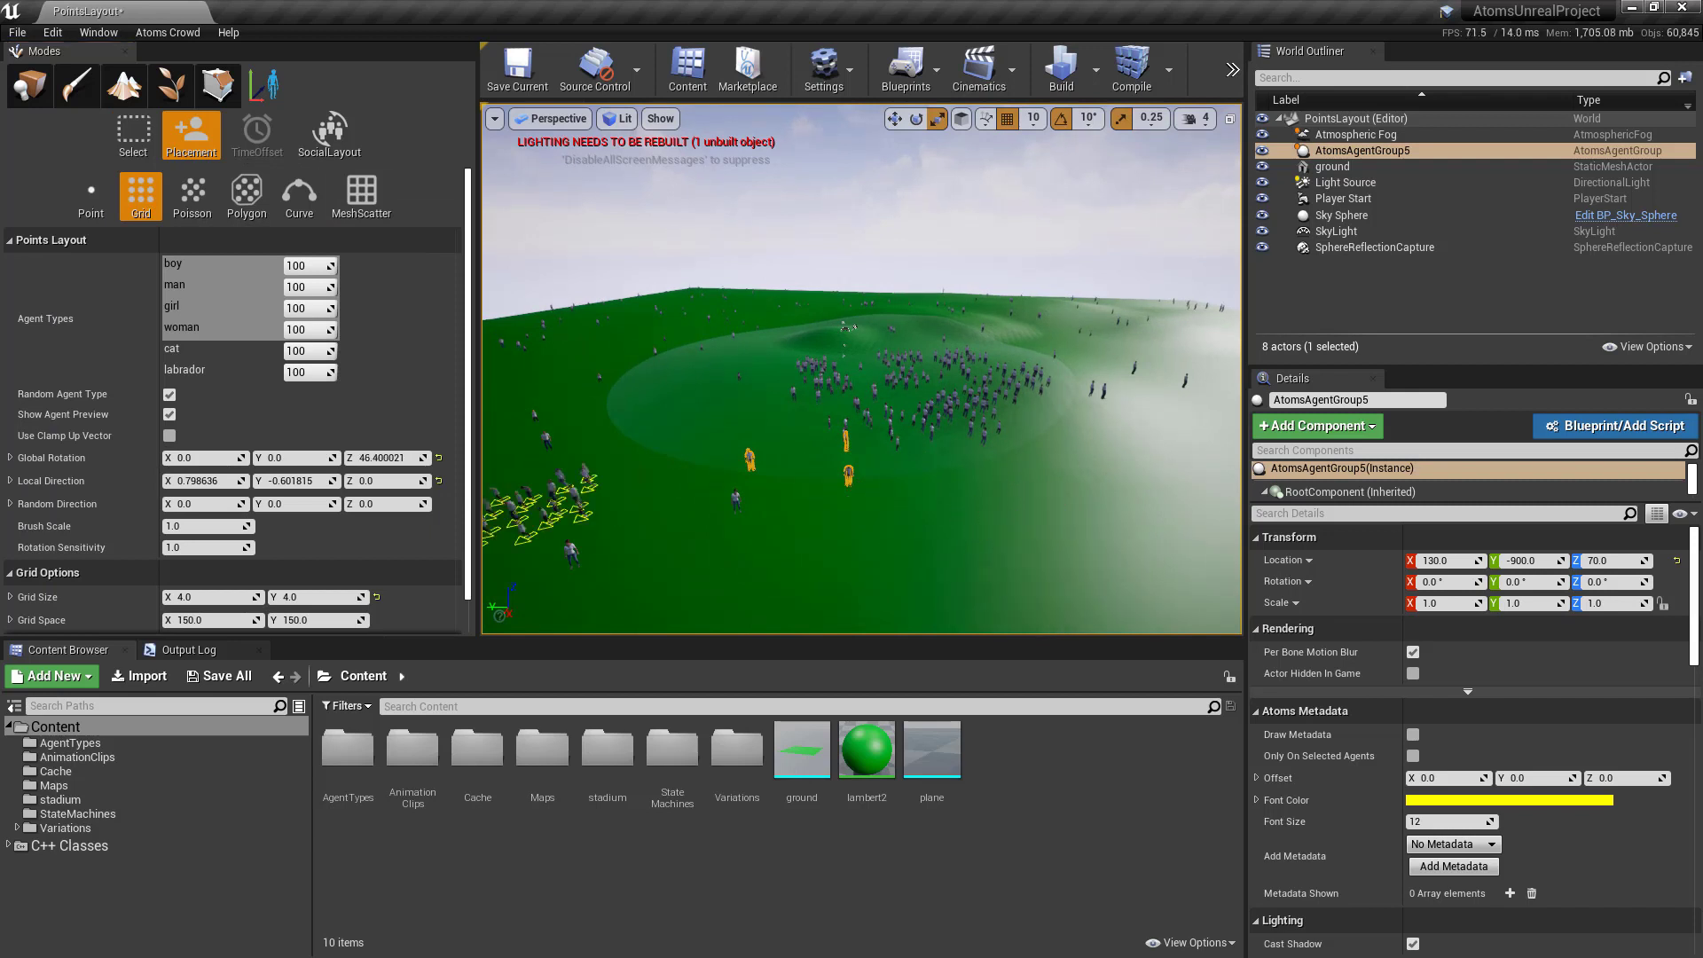
{"action": "scroll", "coordinate": [149, 545], "scroll_direction": "down", "scroll_amount": 1}
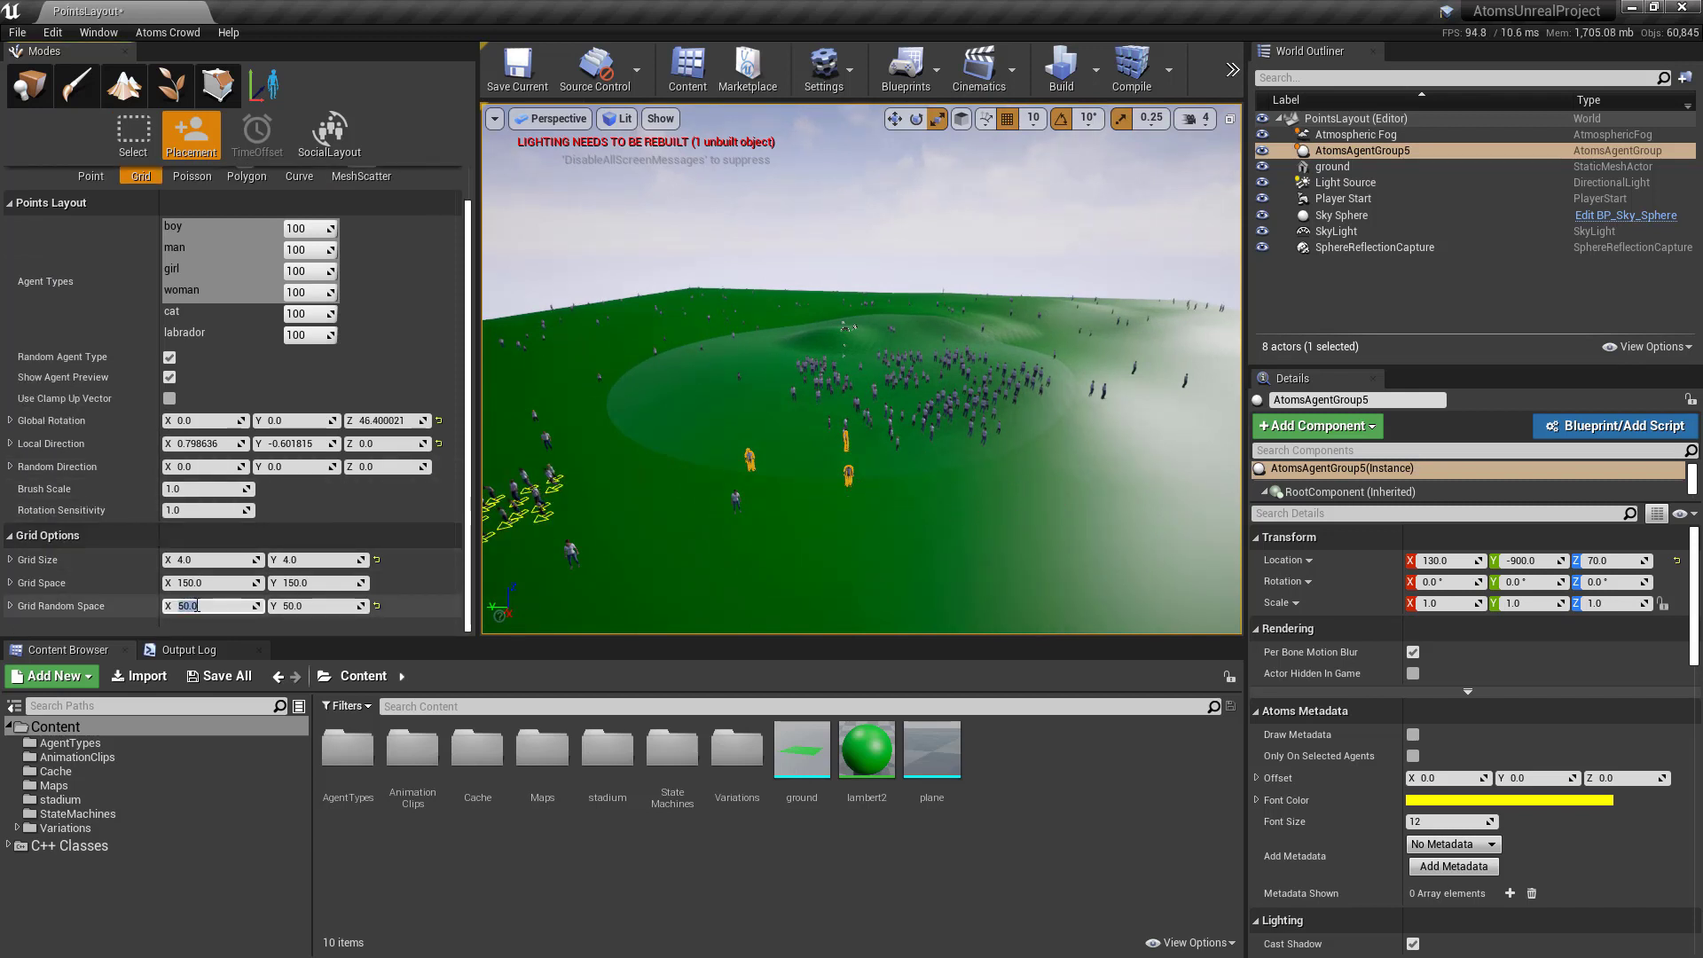
{"action": "left_click", "coordinate": [197, 606]}
{"action": "type", "text": "0"}
{"action": "key", "text": "Tab"}
{"action": "type", "text": "0"}
{"action": "key", "text": "Return"}
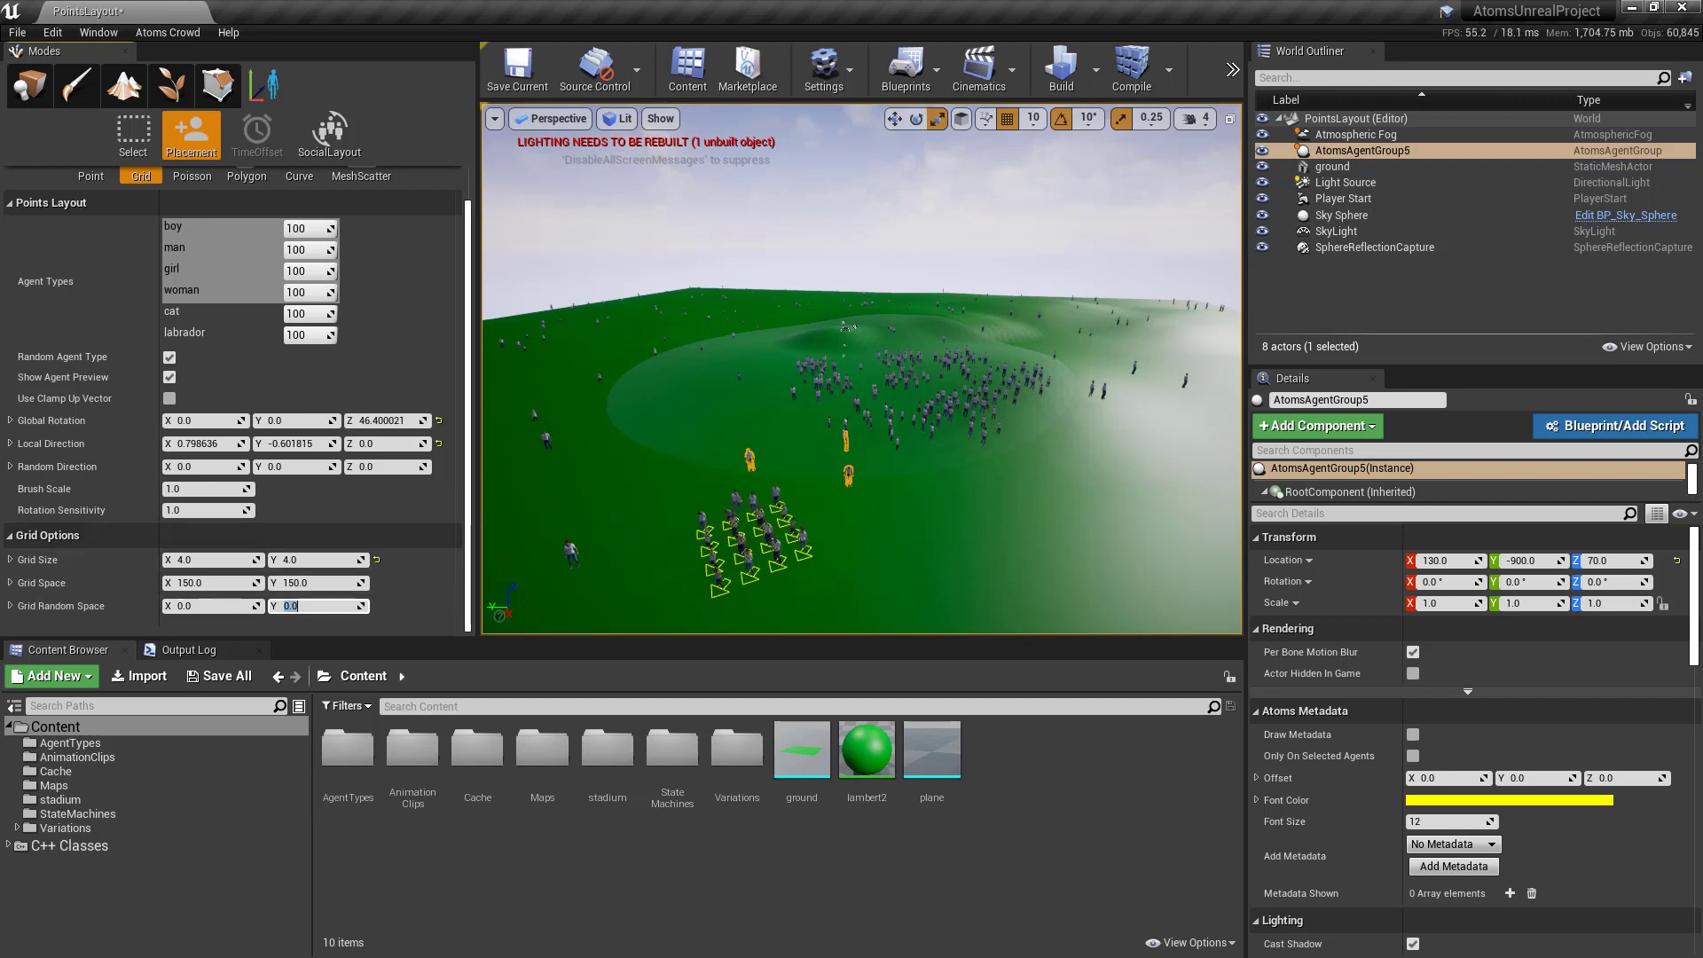
Rotate the 4 by 4 grid to about 2.2 in Z, place it in front of the crowd on the right, and return to agent selection.
{"action": "middle_click_drag", "start_coordinate": [956, 527], "coordinate": [1172, 502]}
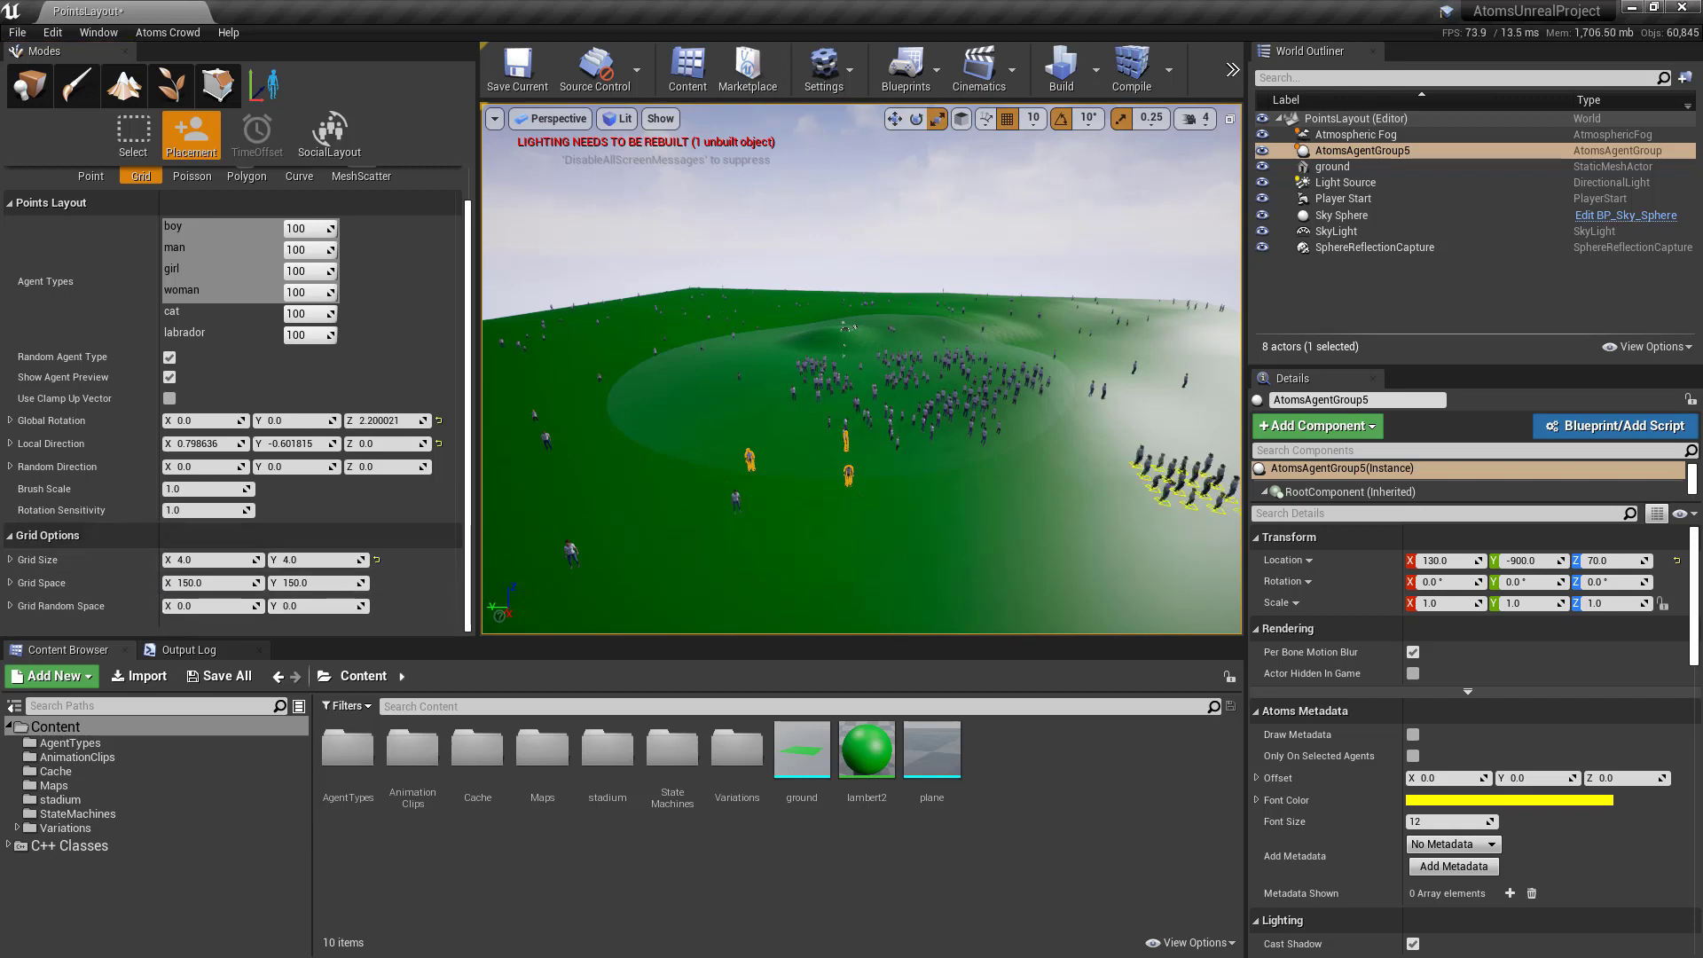
{"action": "middle_click_drag", "start_coordinate": [995, 528], "coordinate": [785, 525]}
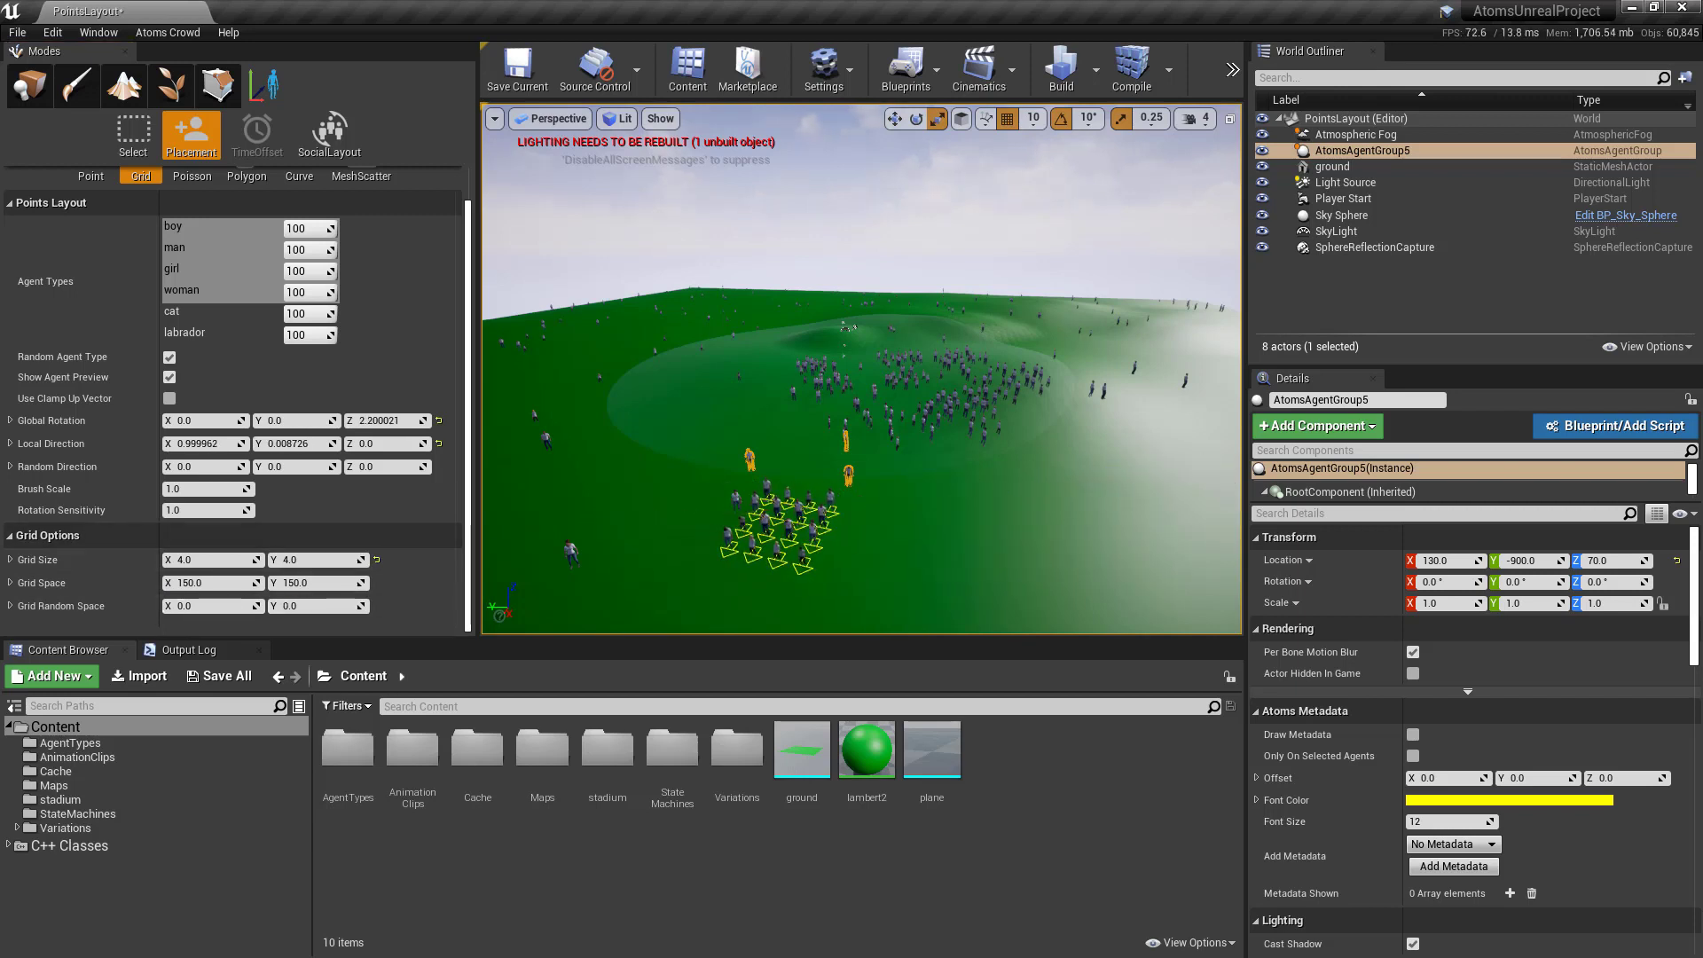
{"action": "left_click", "coordinate": [971, 519]}
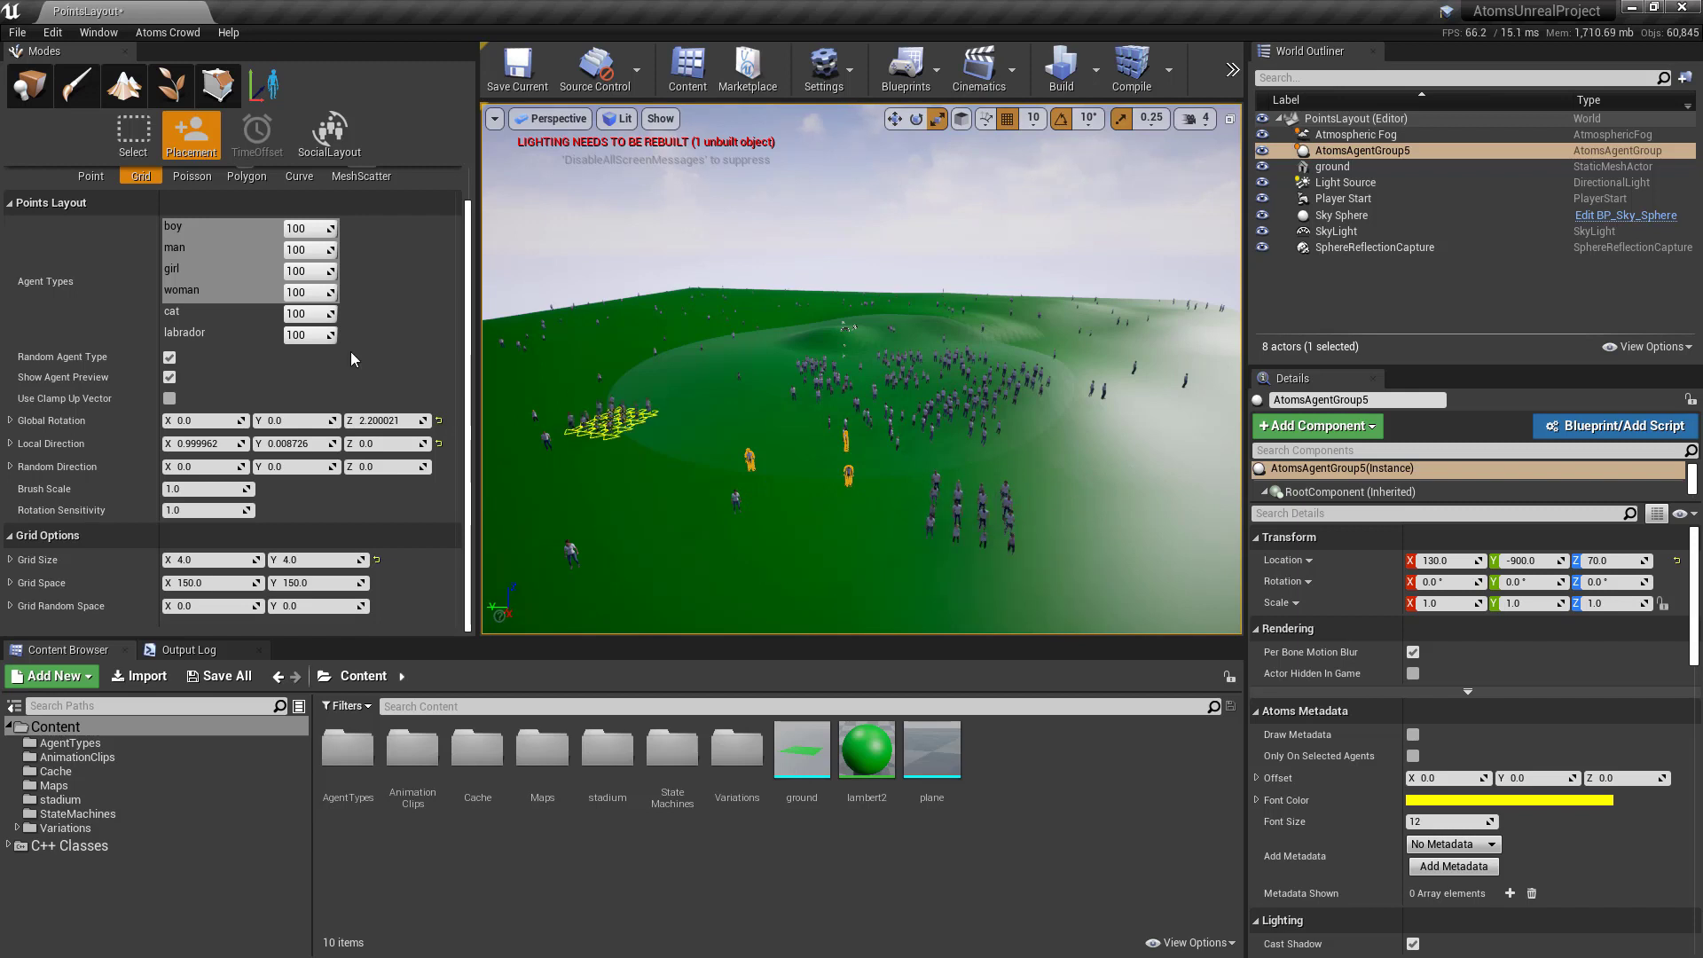
{"action": "left_click", "coordinate": [133, 135]}
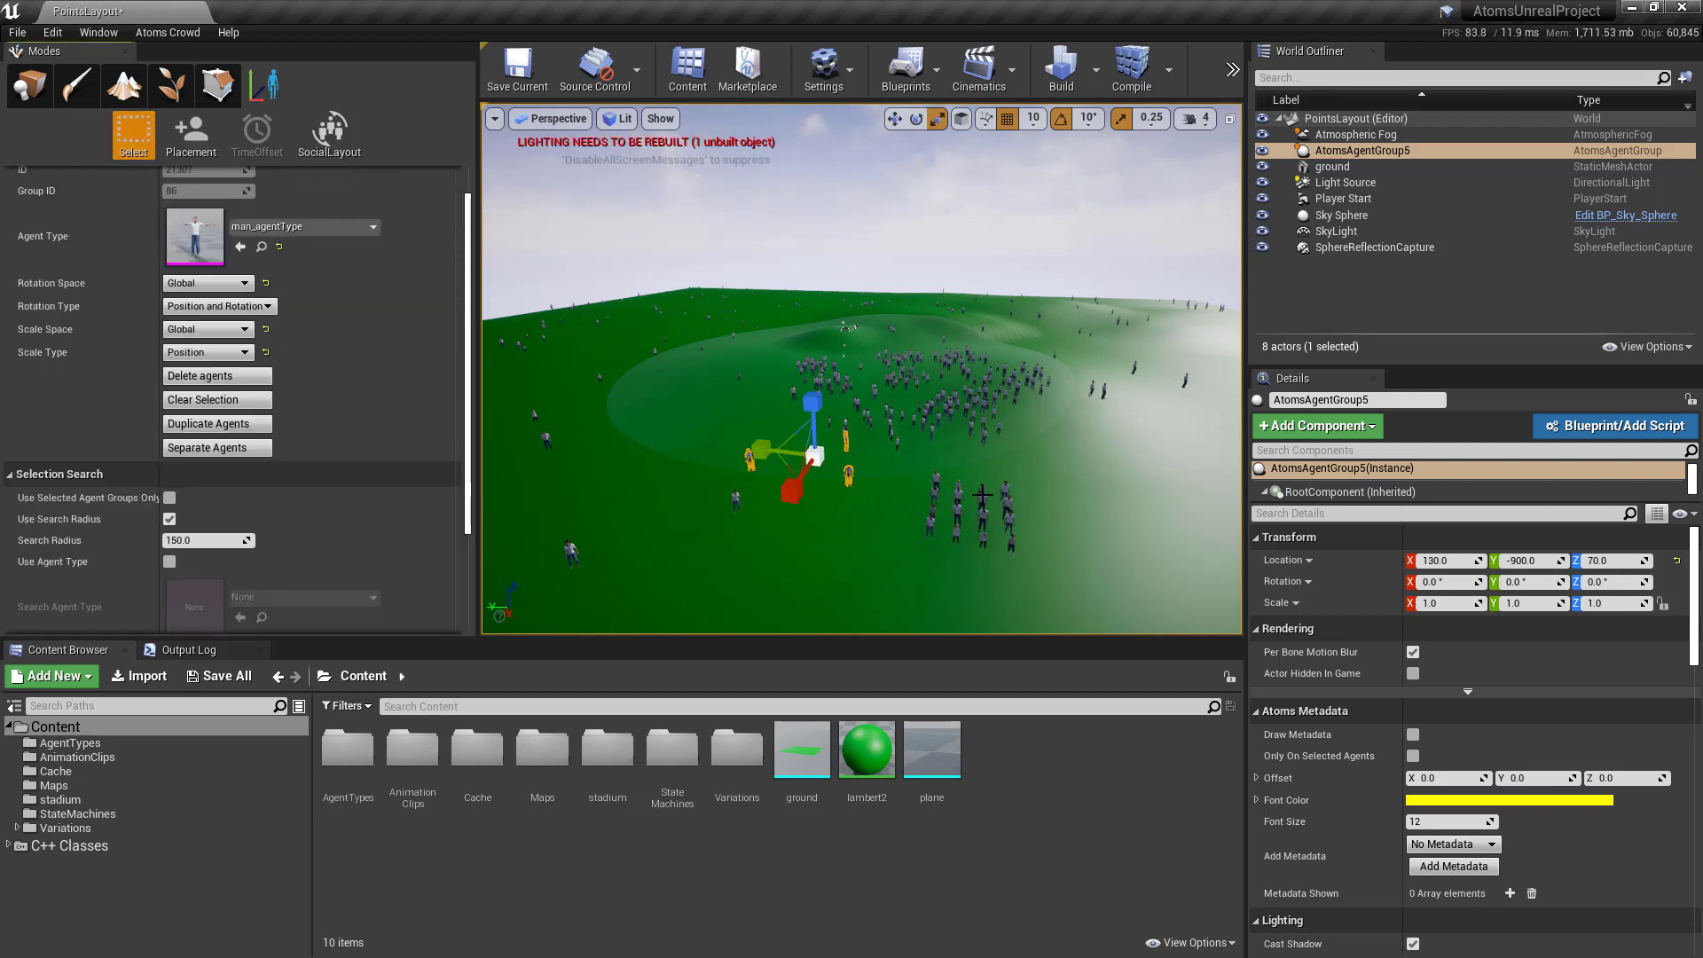
Box-select the two columns at the right side of the agent grid, duplicate them, and move the copies out beside the grid.
{"action": "left_click_drag", "start_coordinate": [985, 472], "coordinate": [1027, 577]}
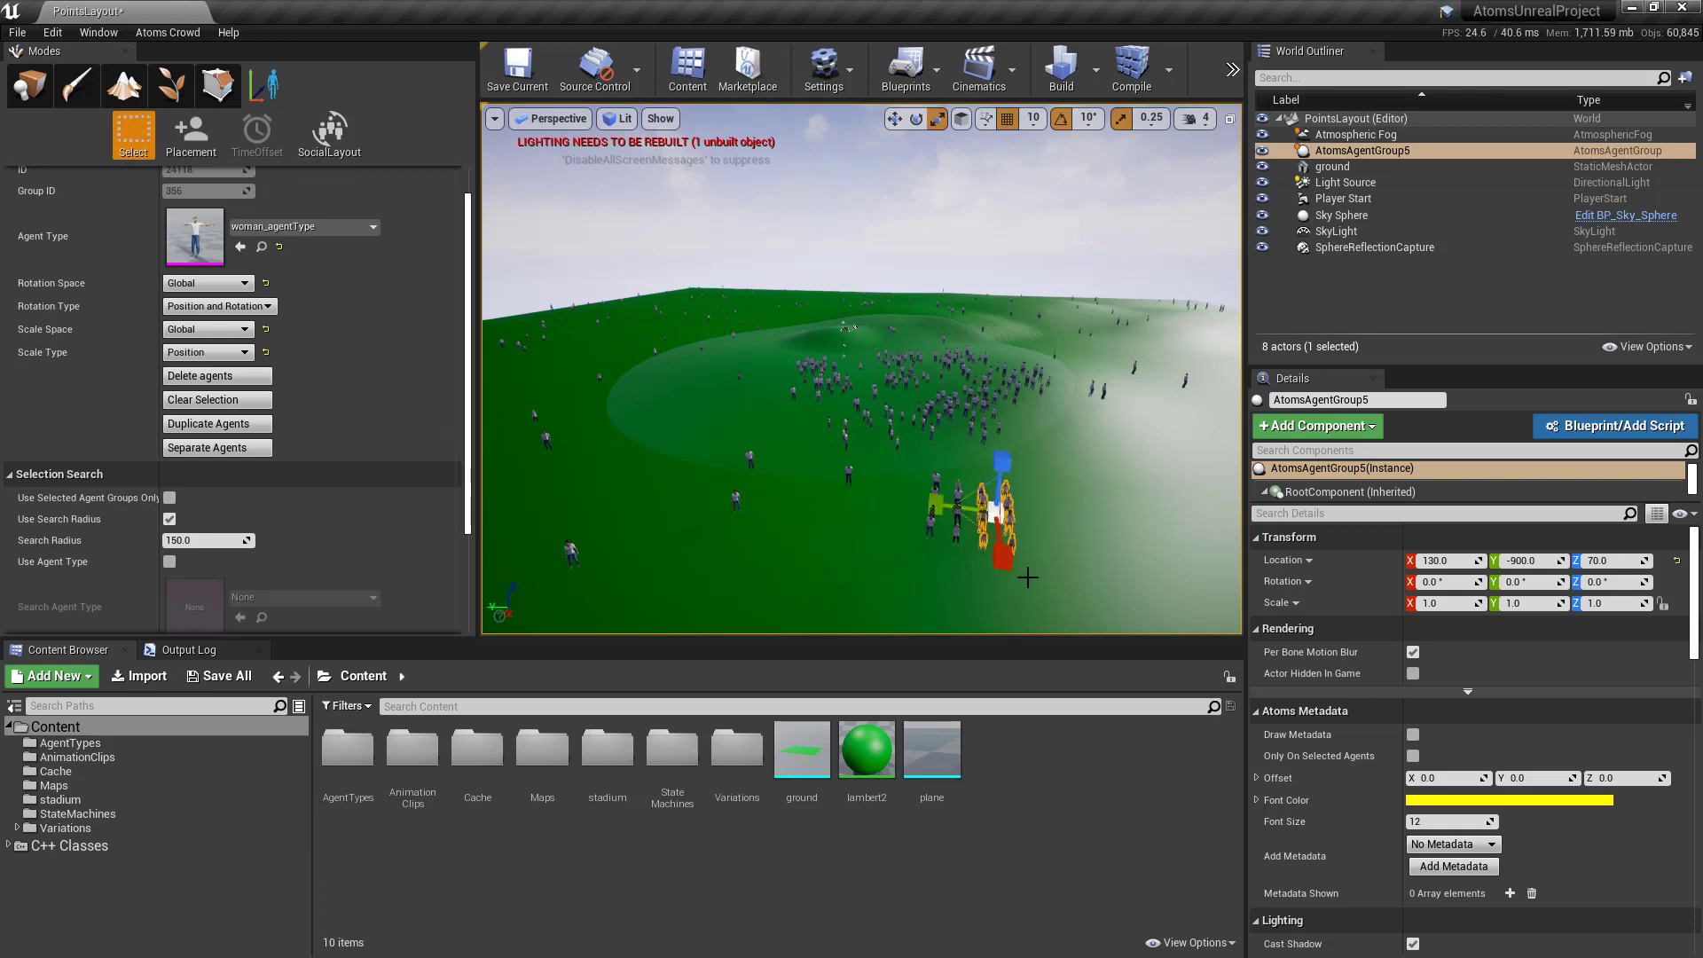
{"action": "left_click", "coordinate": [223, 425]}
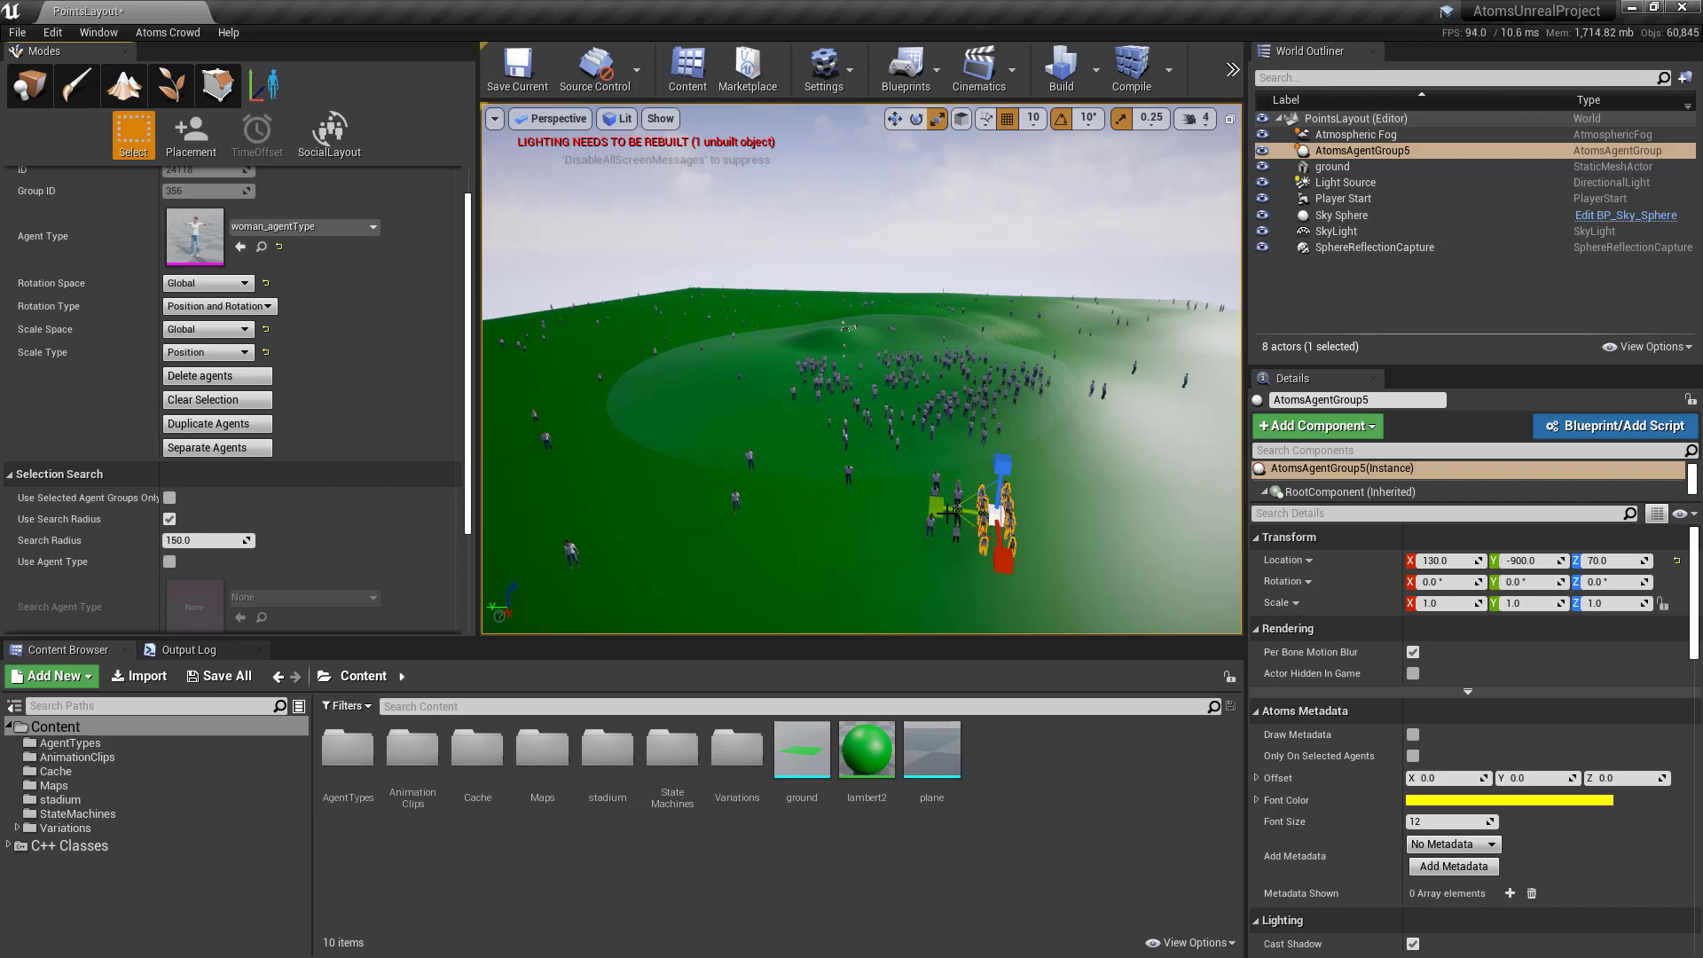
{"action": "left_click", "coordinate": [894, 118]}
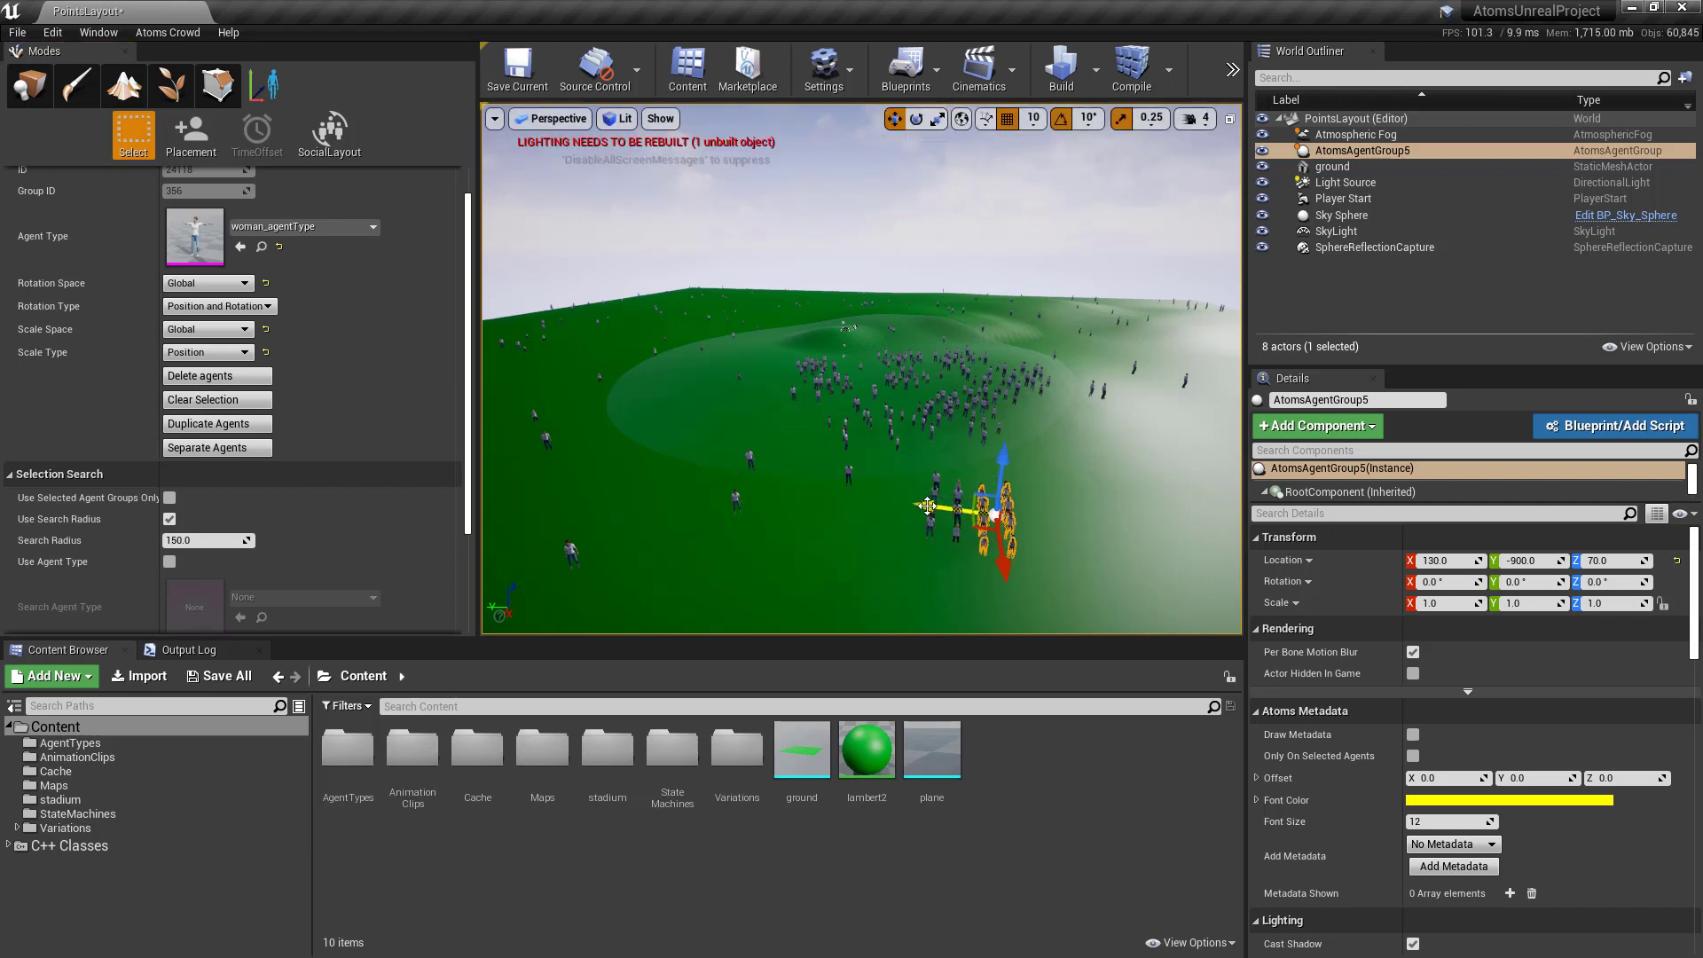
{"action": "left_click_drag", "start_coordinate": [927, 505], "coordinate": [1027, 517]}
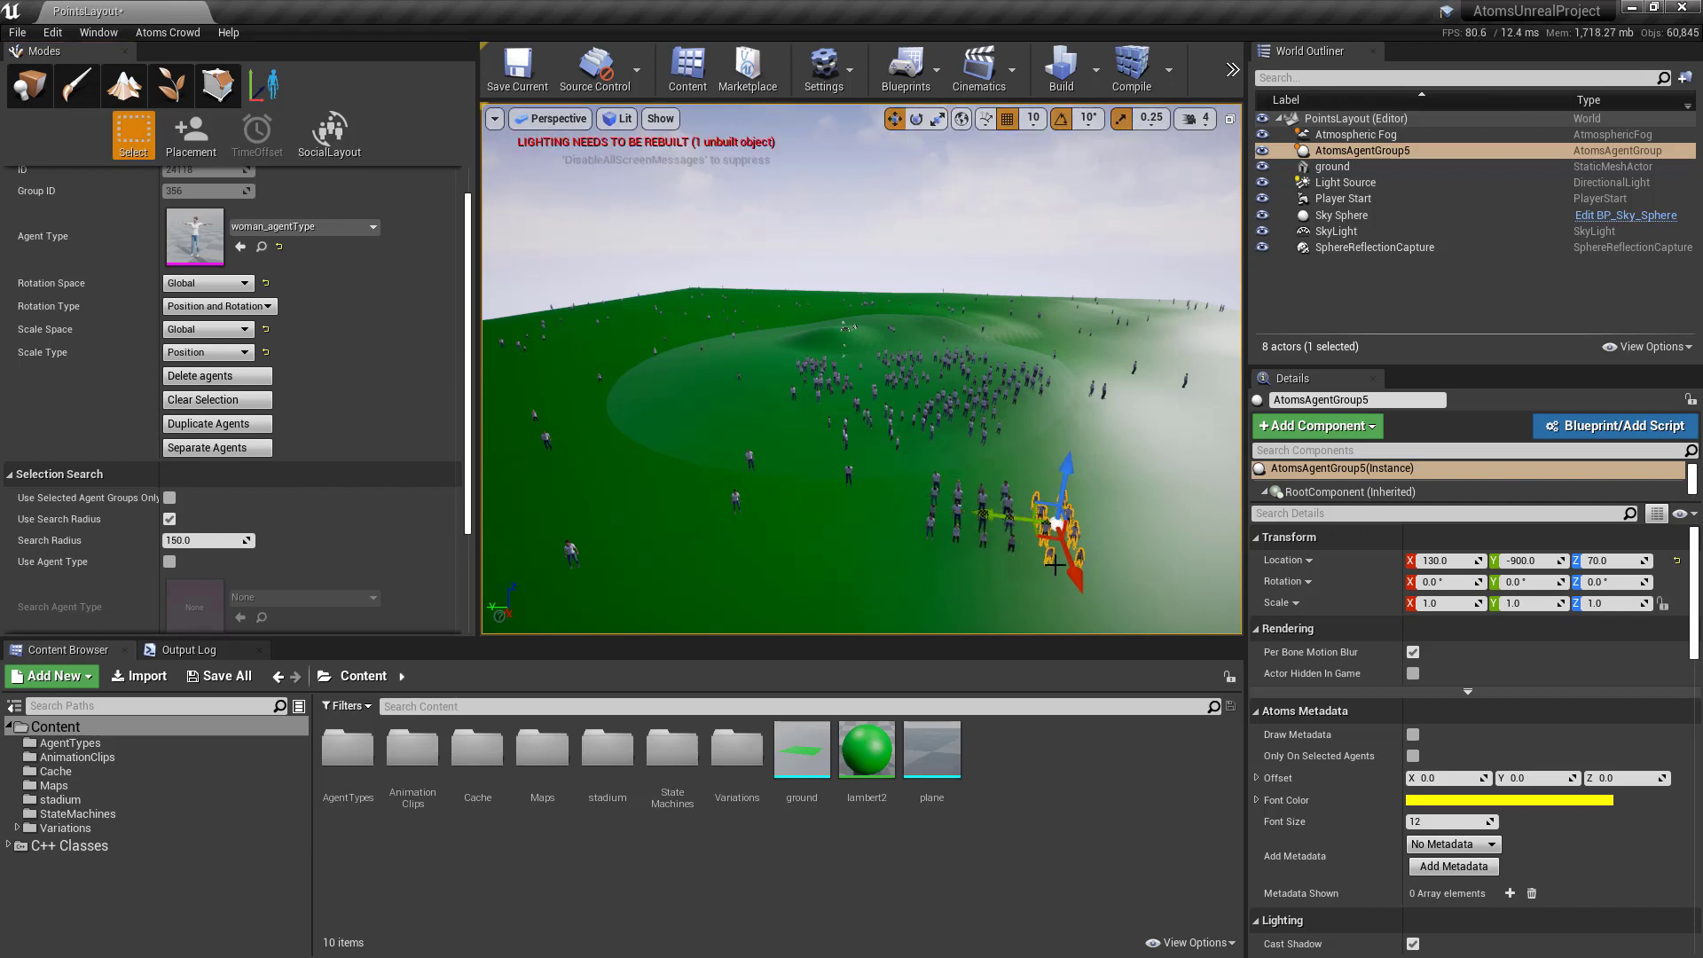
{"action": "left_click_drag", "start_coordinate": [1070, 558], "coordinate": [1071, 554]}
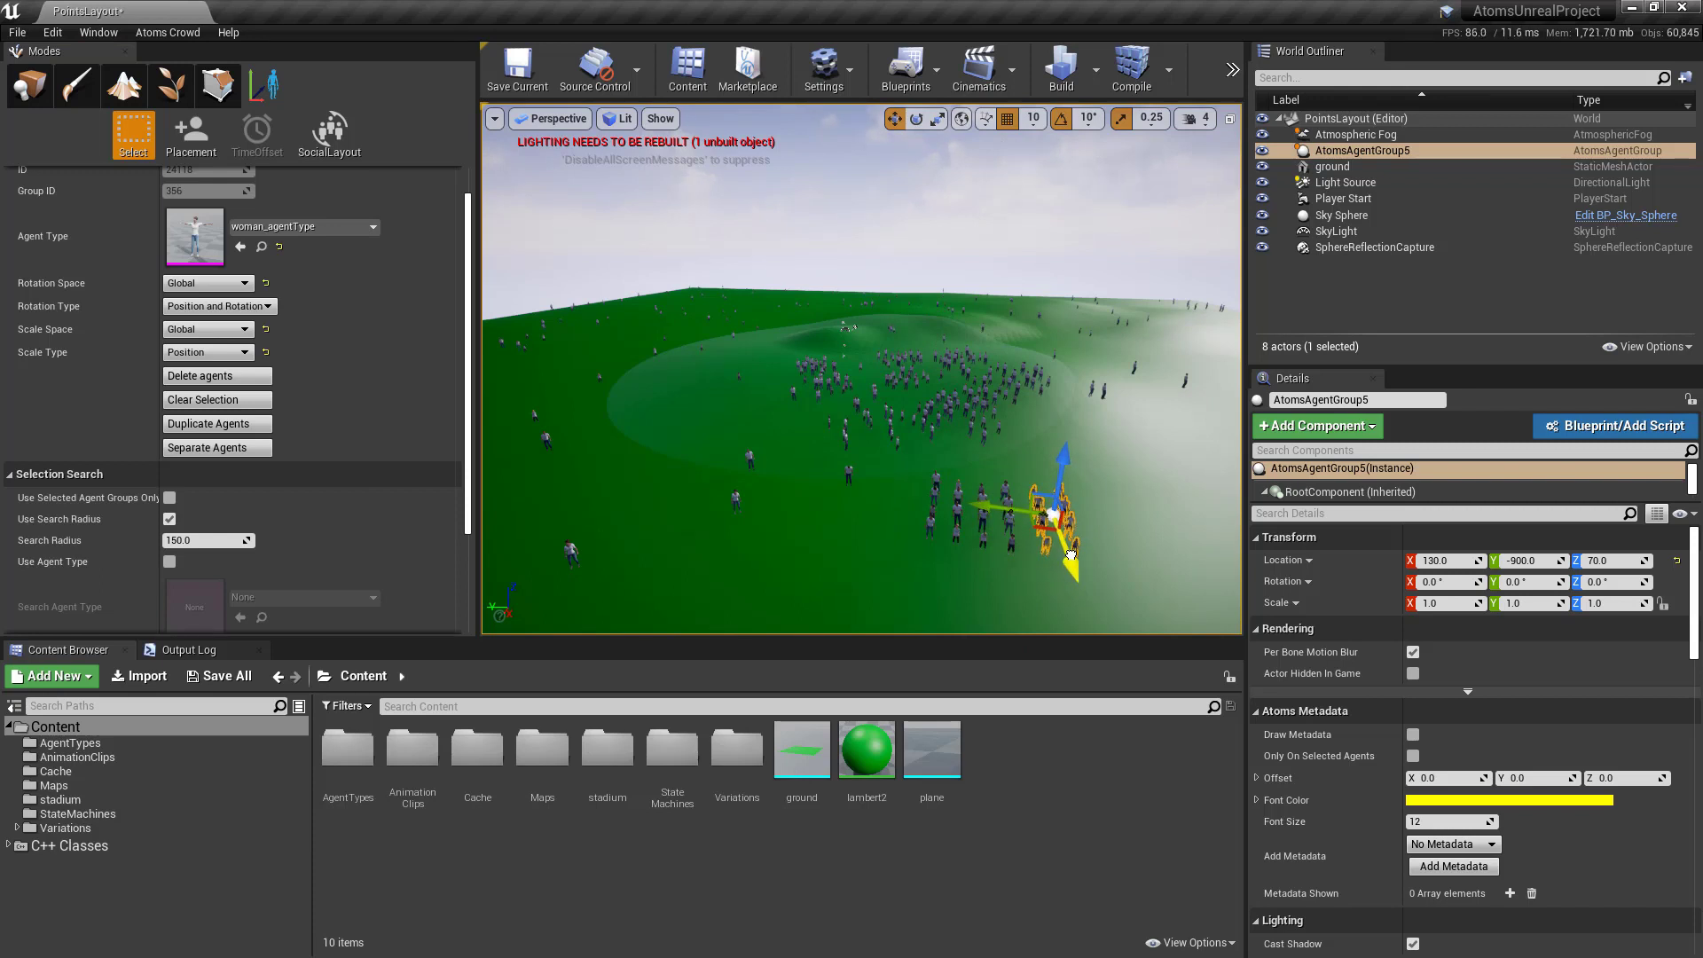
Duplicate the selected agents three more times, moving each set of copies farther along to extend the grid block.
{"action": "left_click", "coordinate": [237, 426]}
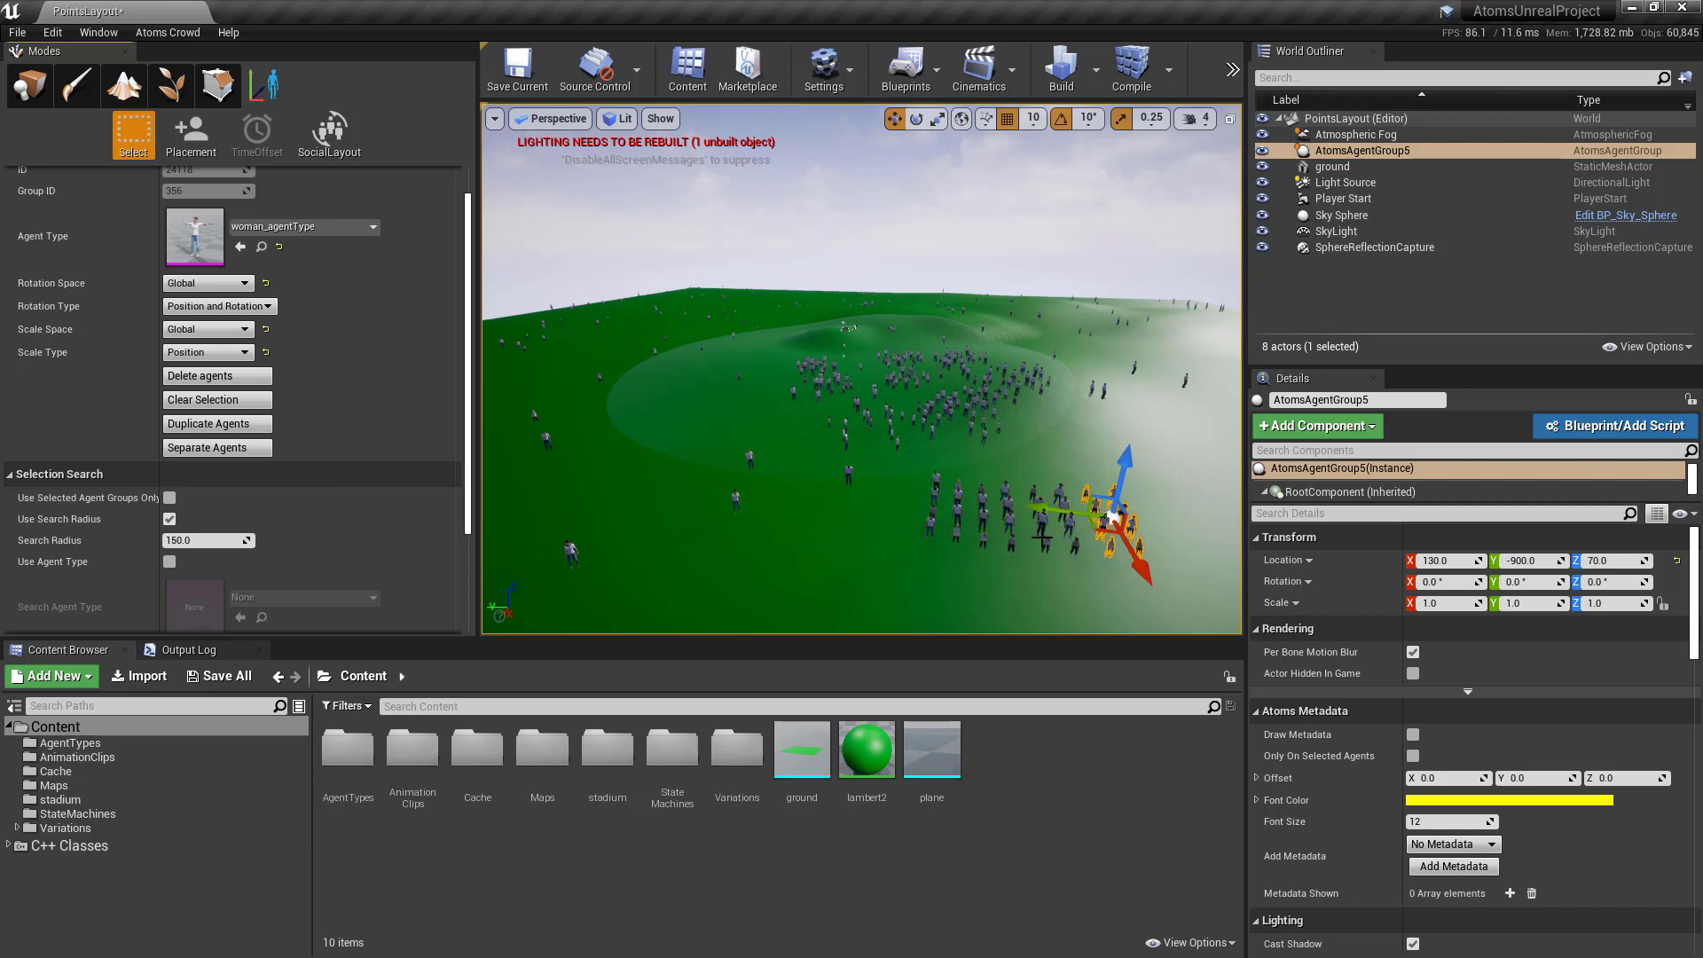
{"action": "left_click", "coordinate": [205, 424]}
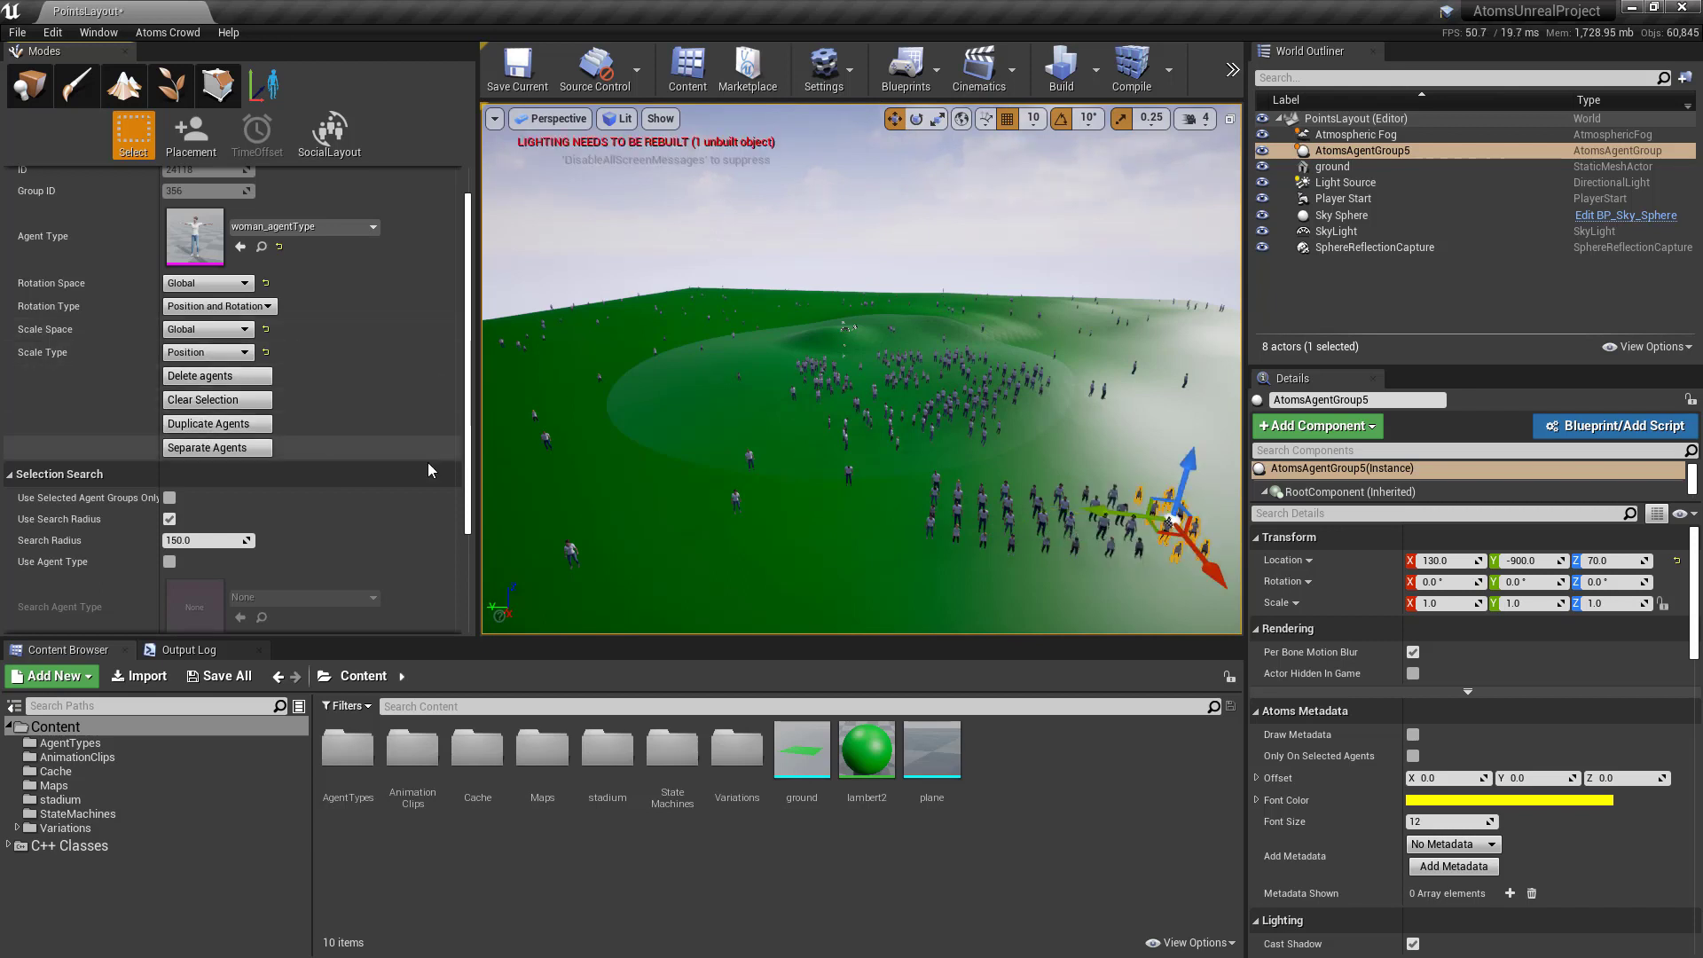
{"action": "scroll", "coordinate": [772, 467], "scroll_direction": "down", "scroll_amount": 1}
{"action": "scroll", "coordinate": [773, 467], "scroll_direction": "down", "scroll_amount": 2}
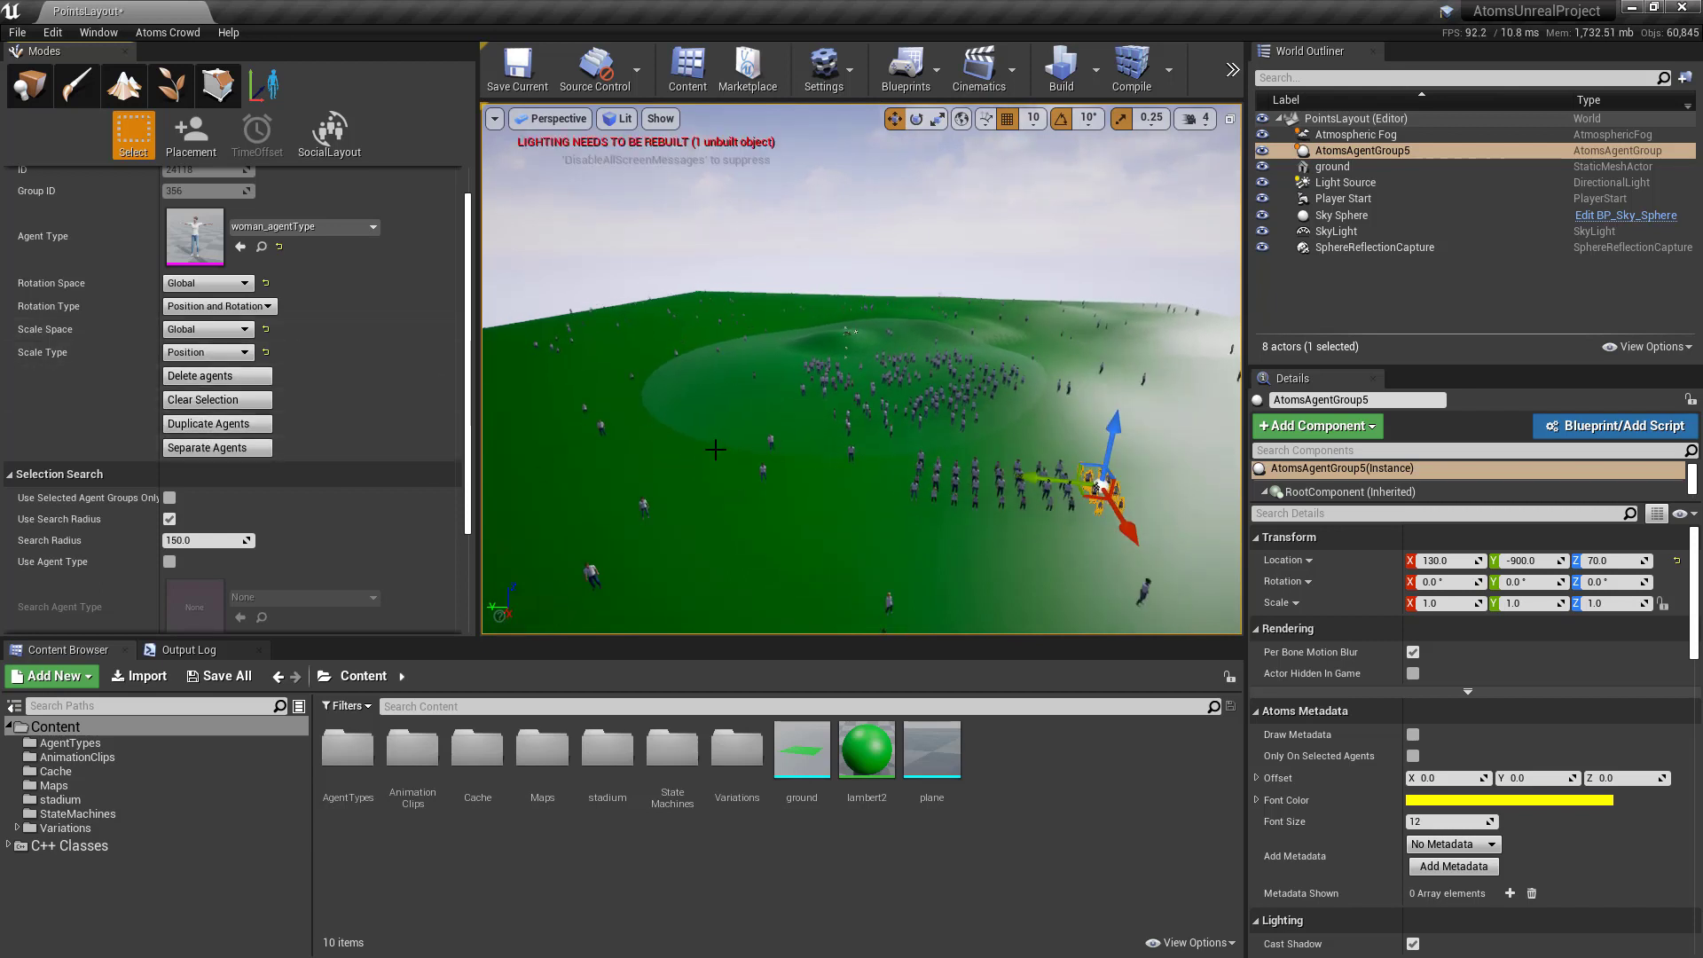
{"action": "left_click", "coordinate": [254, 422]}
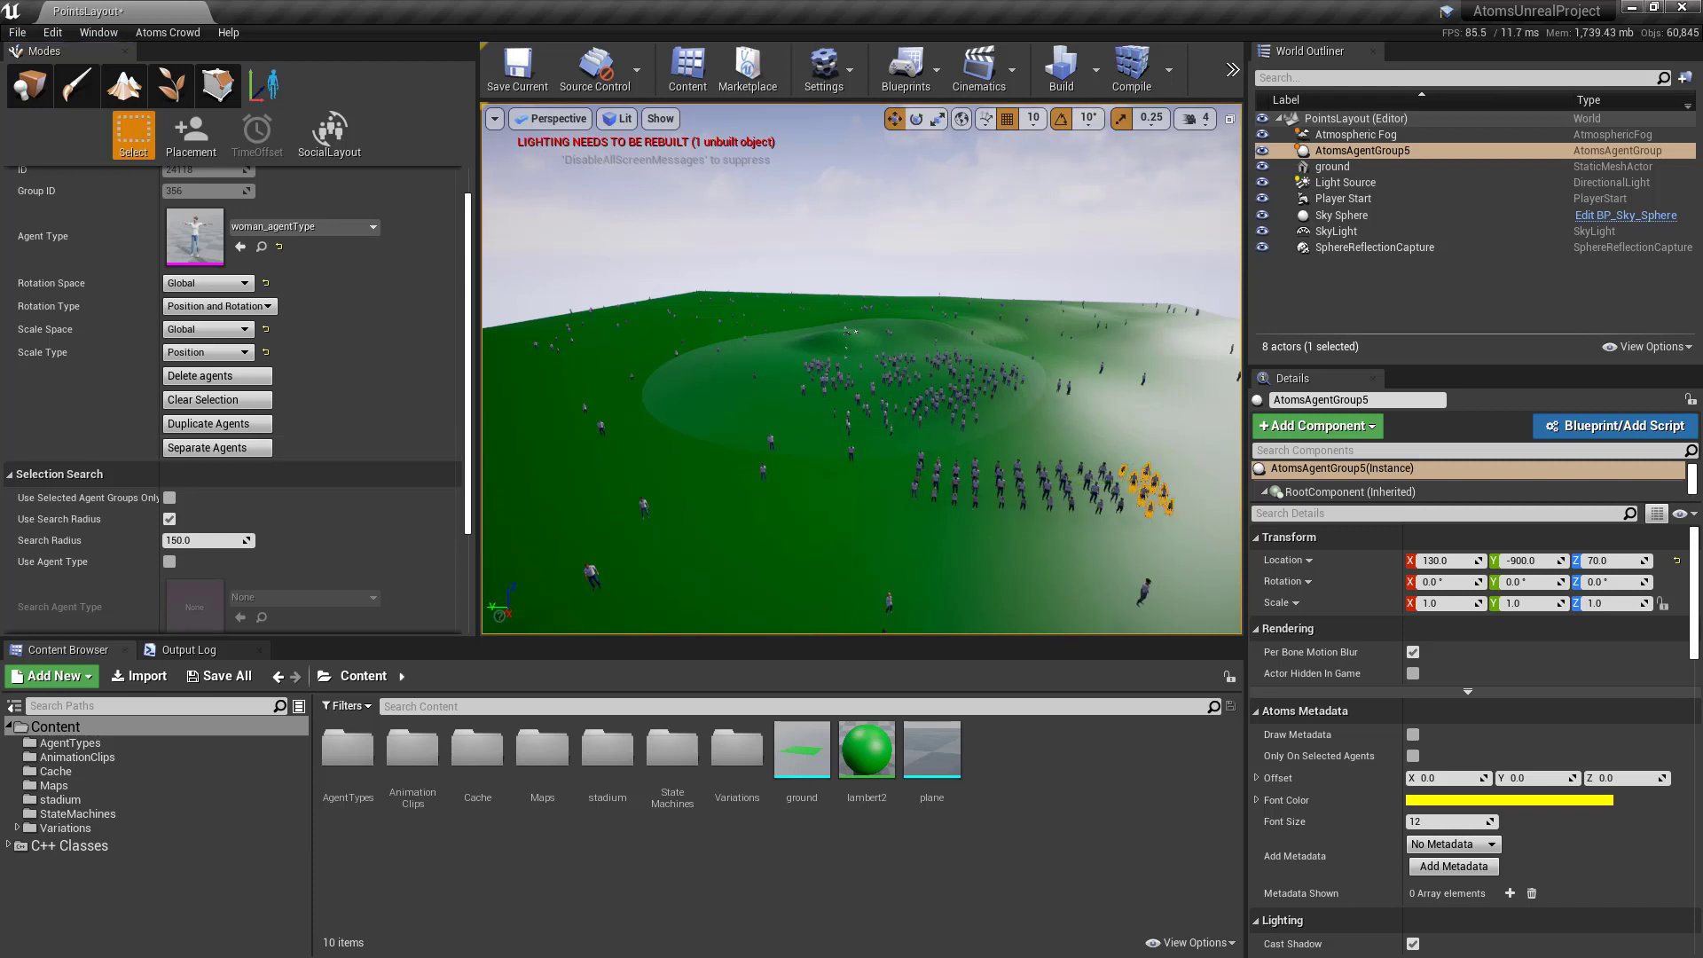
Box-select the entire extended grid block, separate its agents into a new agent group, and select that group.
{"action": "left_click_drag", "start_coordinate": [1188, 463], "coordinate": [894, 538]}
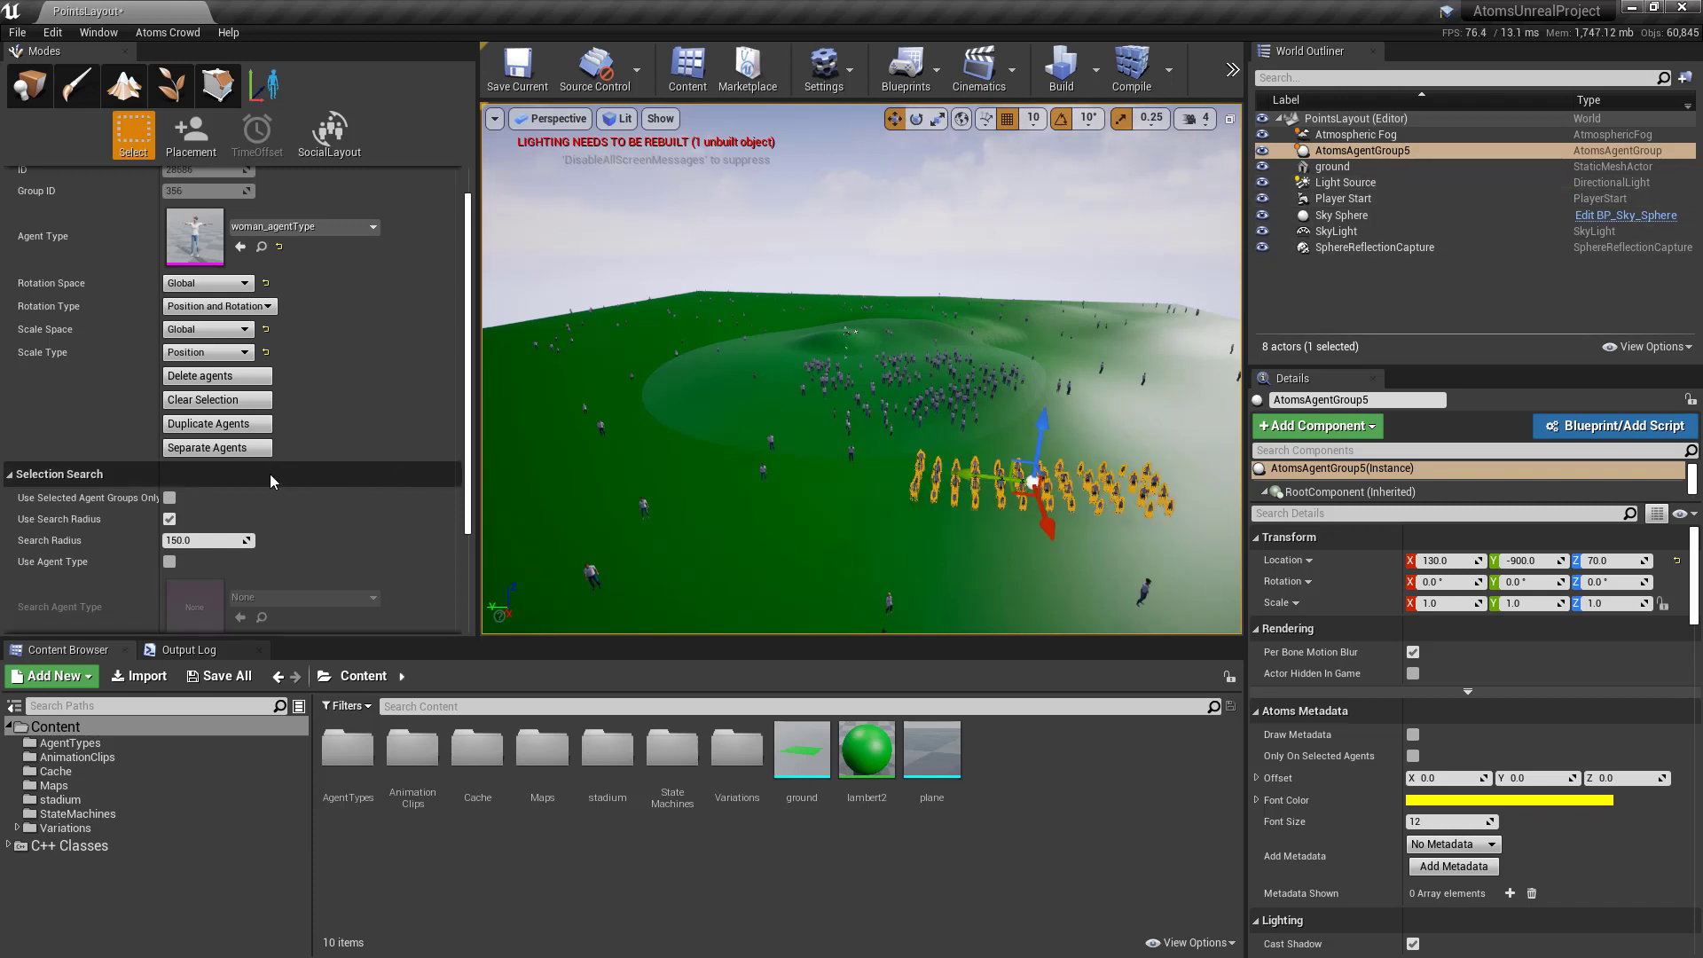
{"action": "left_click", "coordinate": [245, 450]}
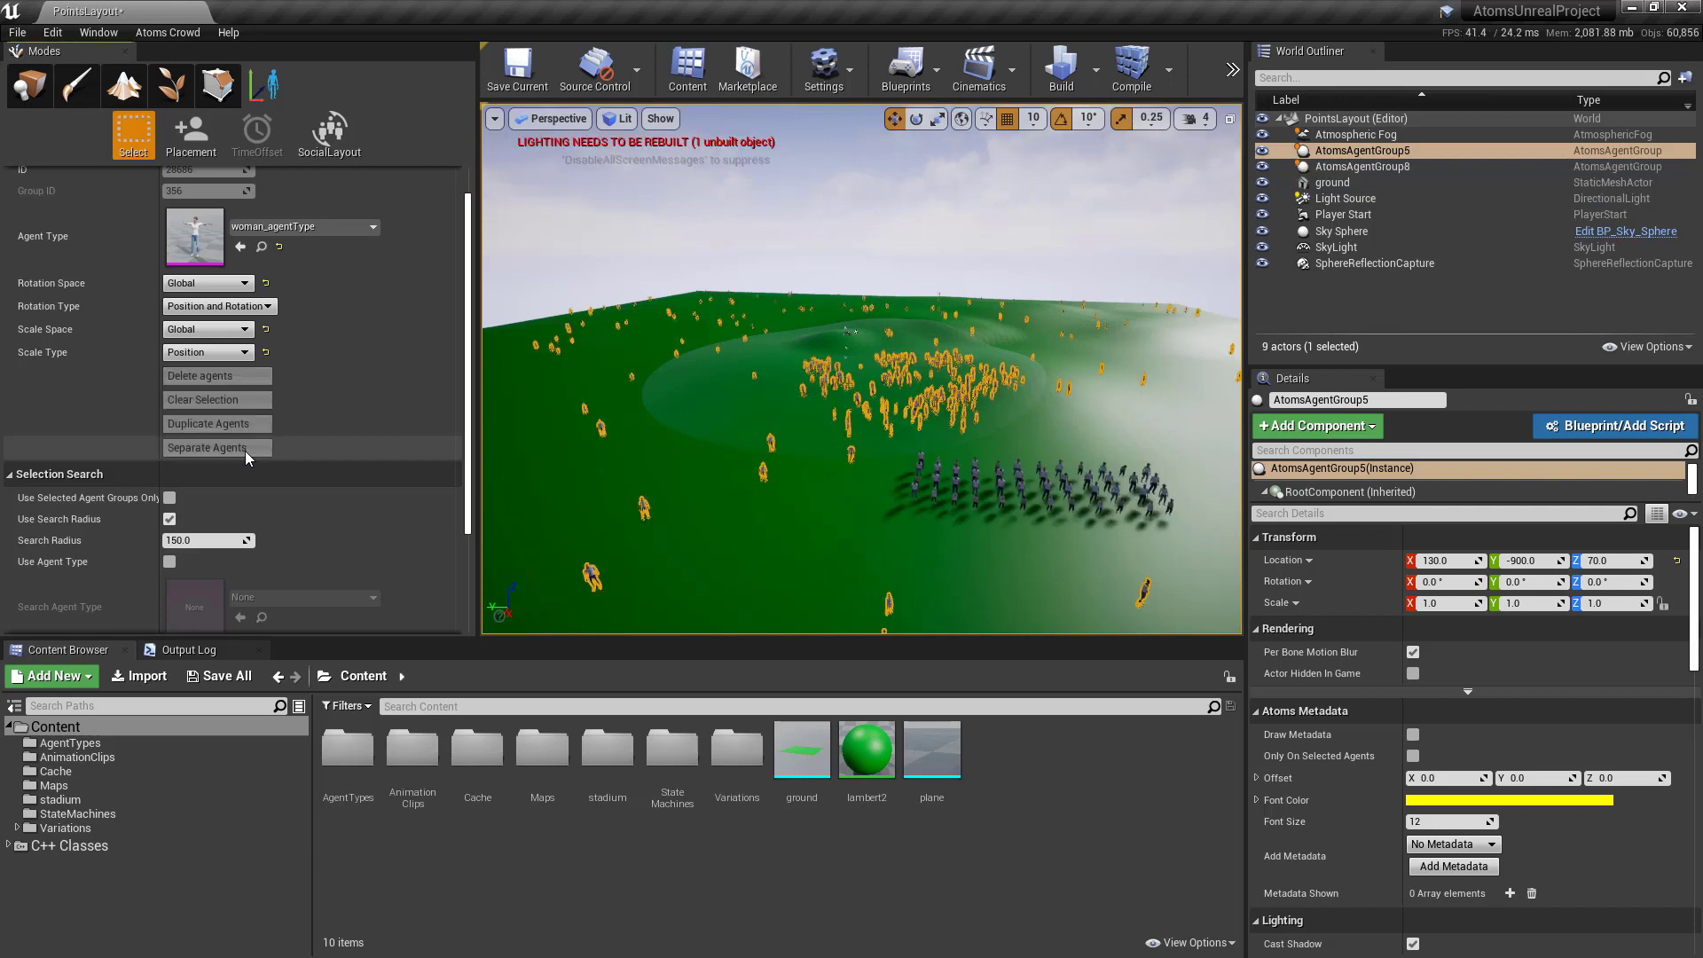
{"action": "left_click", "coordinate": [1384, 168]}
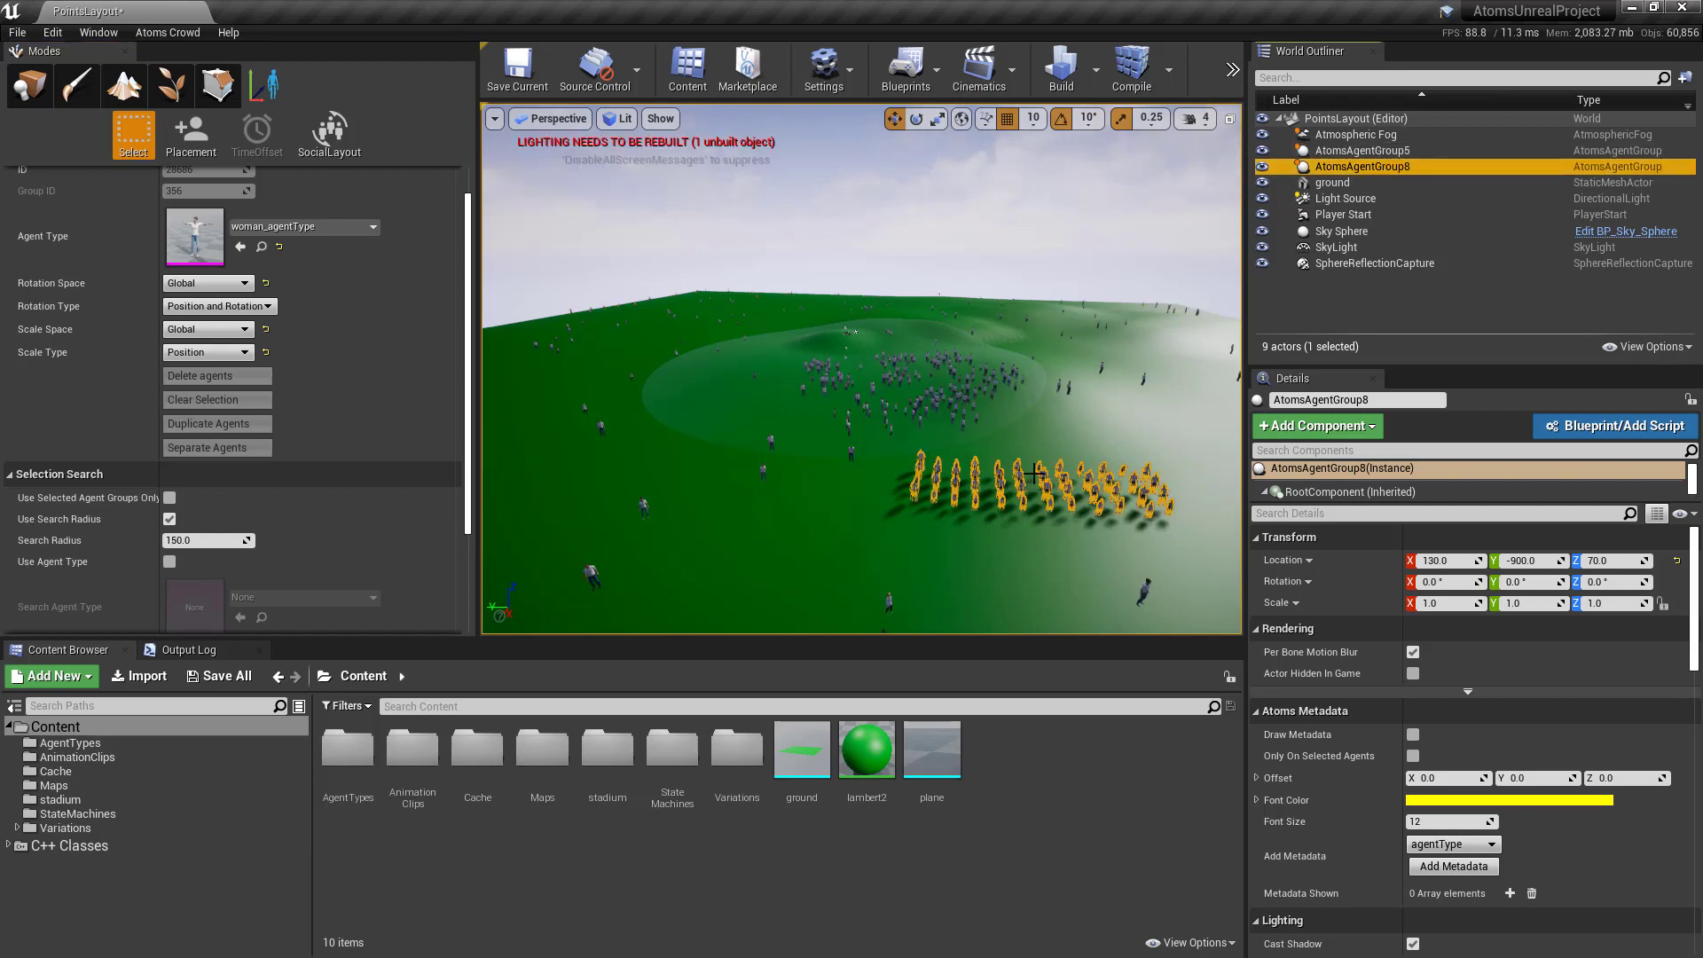
{"action": "scroll", "coordinate": [401, 316], "scroll_direction": "up", "scroll_amount": 1}
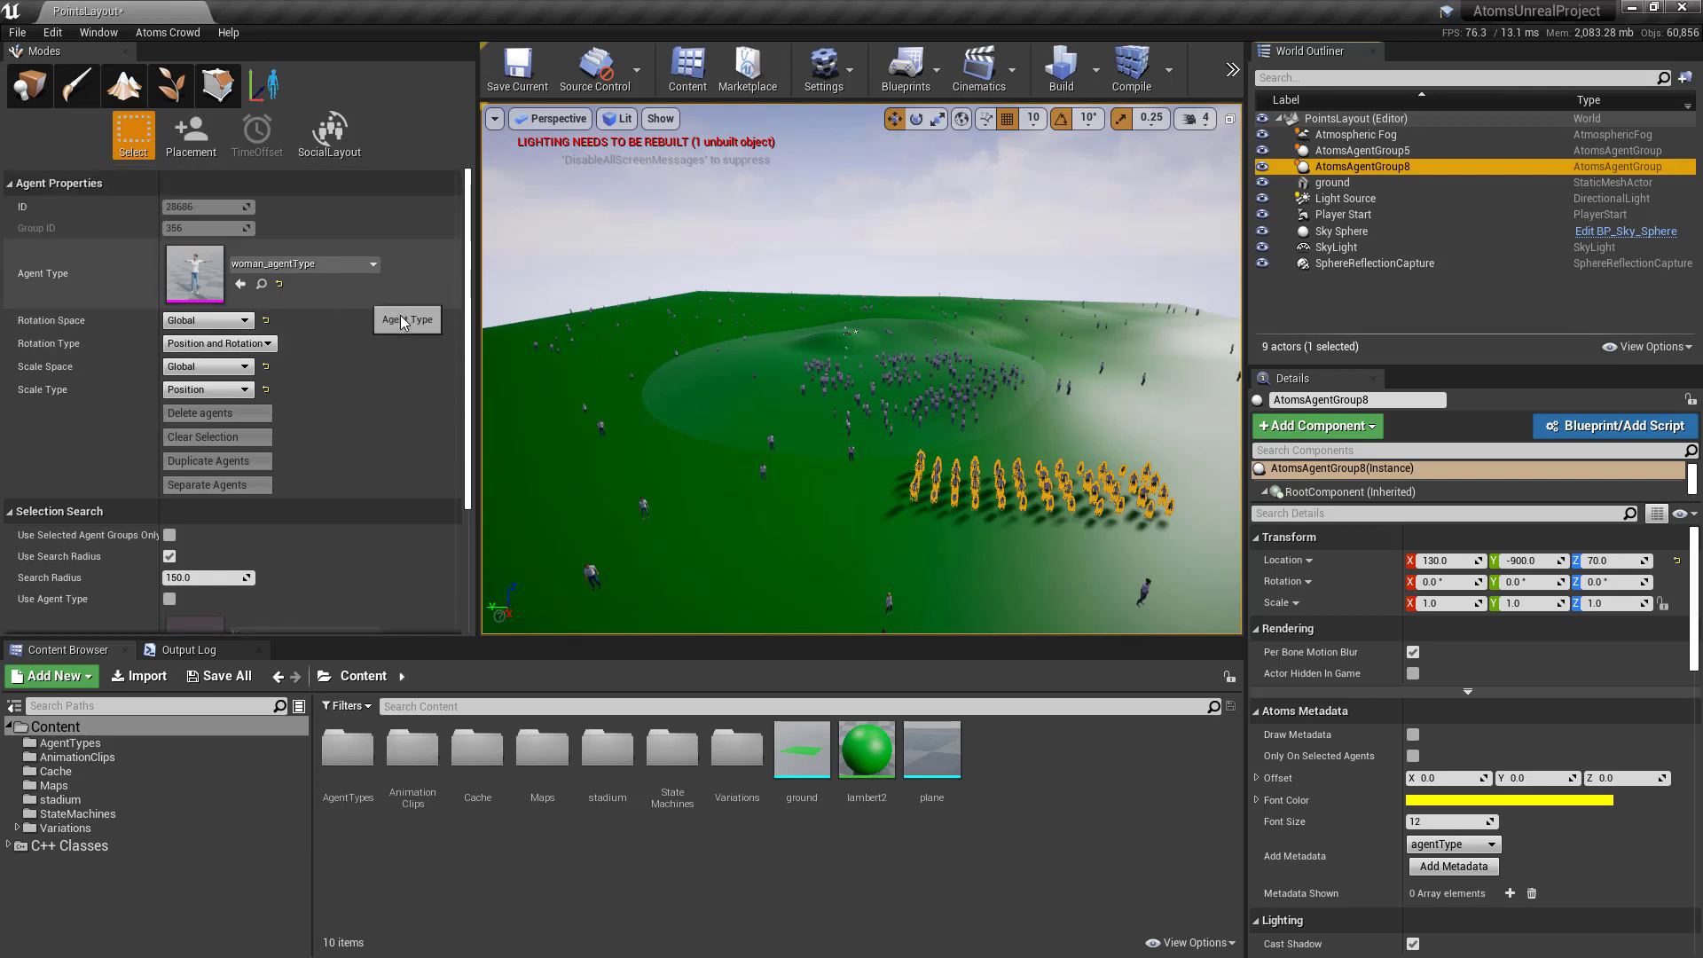
Box-select agents from both groups around the left end of the grid block and move them toward the foreground.
{"action": "left_click_drag", "start_coordinate": [934, 525], "coordinate": [831, 410]}
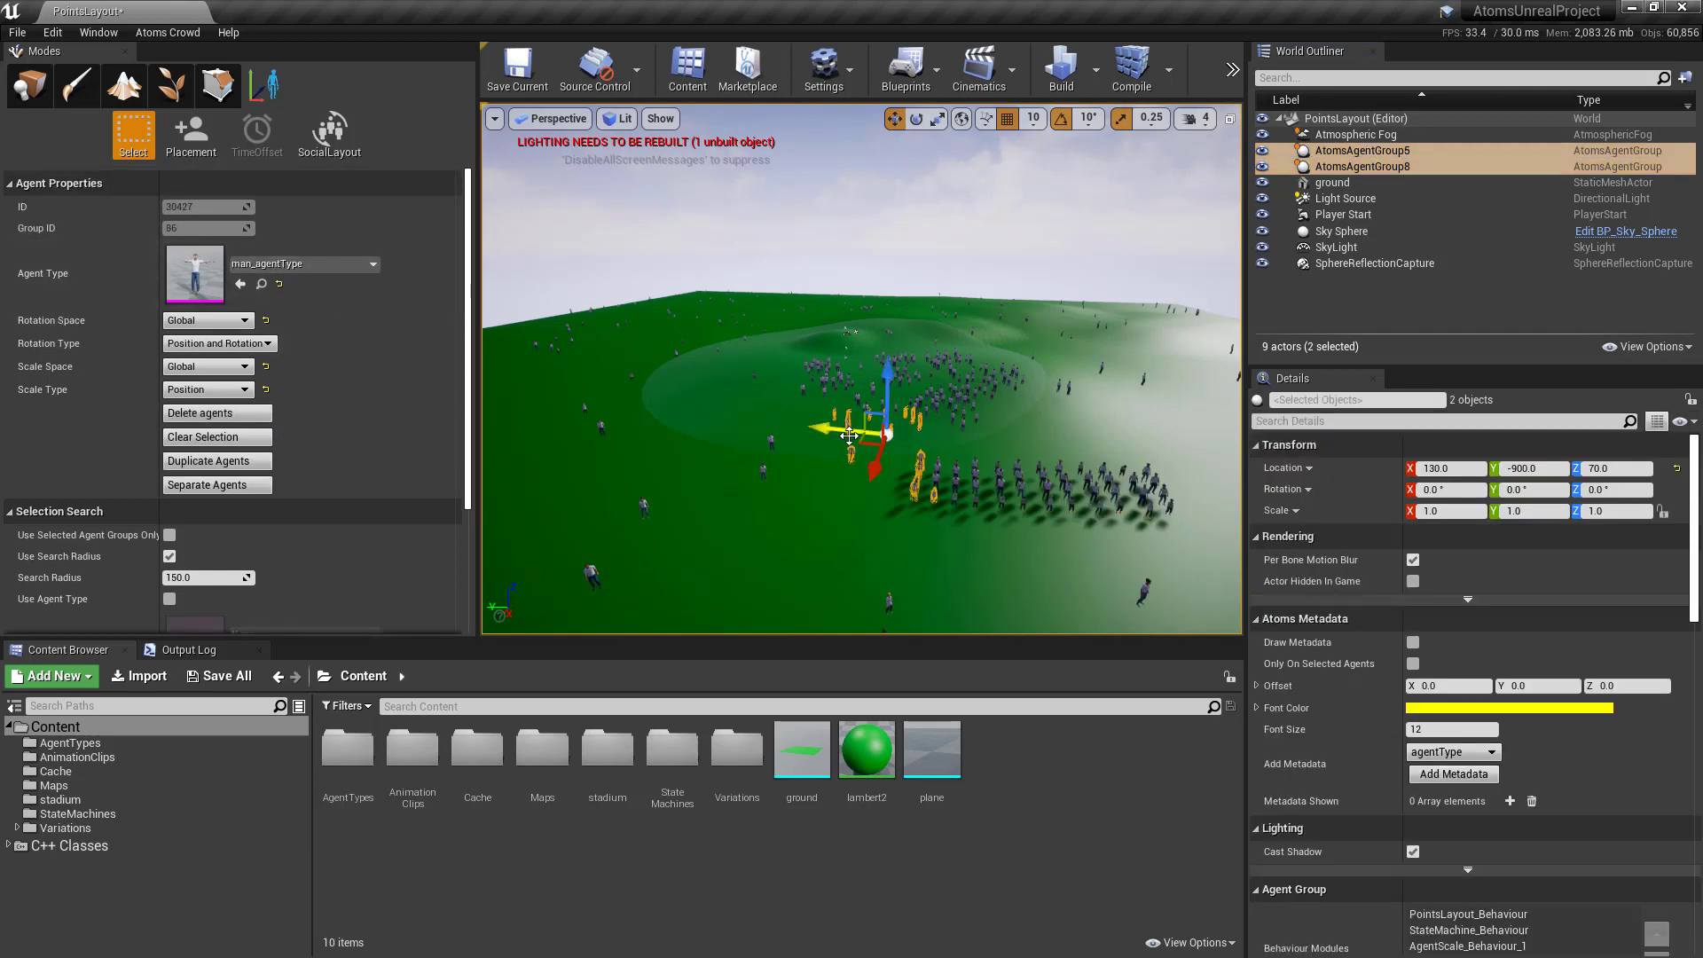
{"action": "left_click_drag", "start_coordinate": [873, 477], "coordinate": [848, 523]}
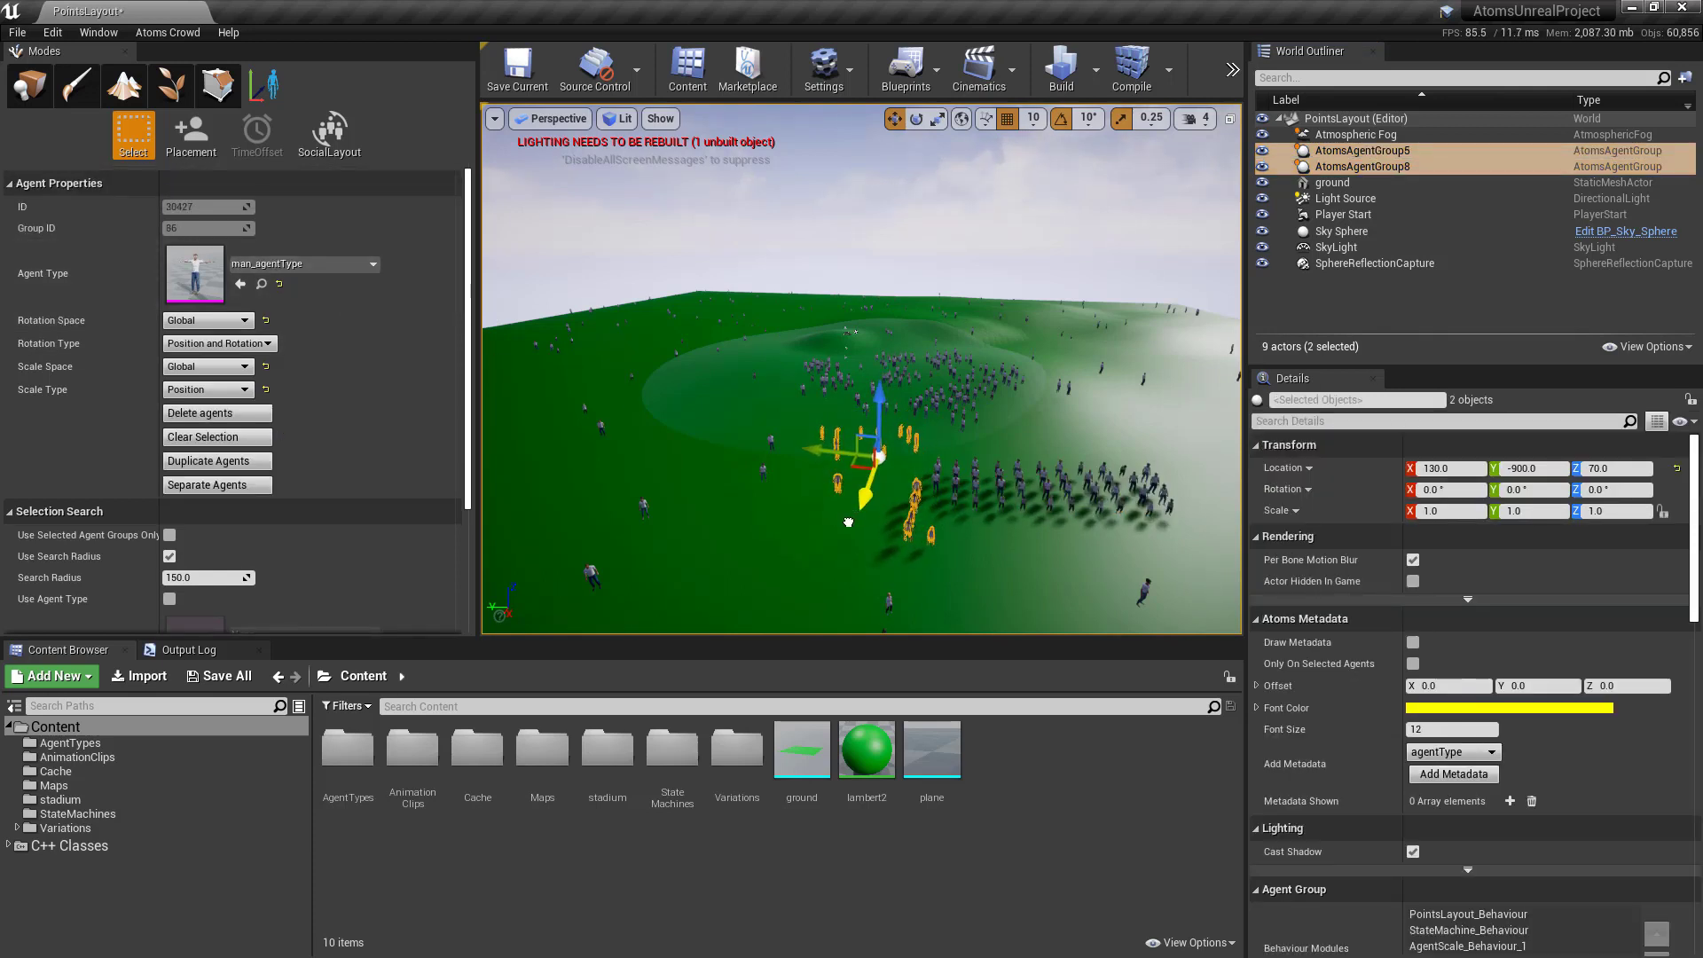
{"action": "left_click_drag", "start_coordinate": [821, 452], "coordinate": [814, 452]}
{"action": "left_click_drag", "start_coordinate": [939, 433], "coordinate": [951, 470], "text": "alt"}
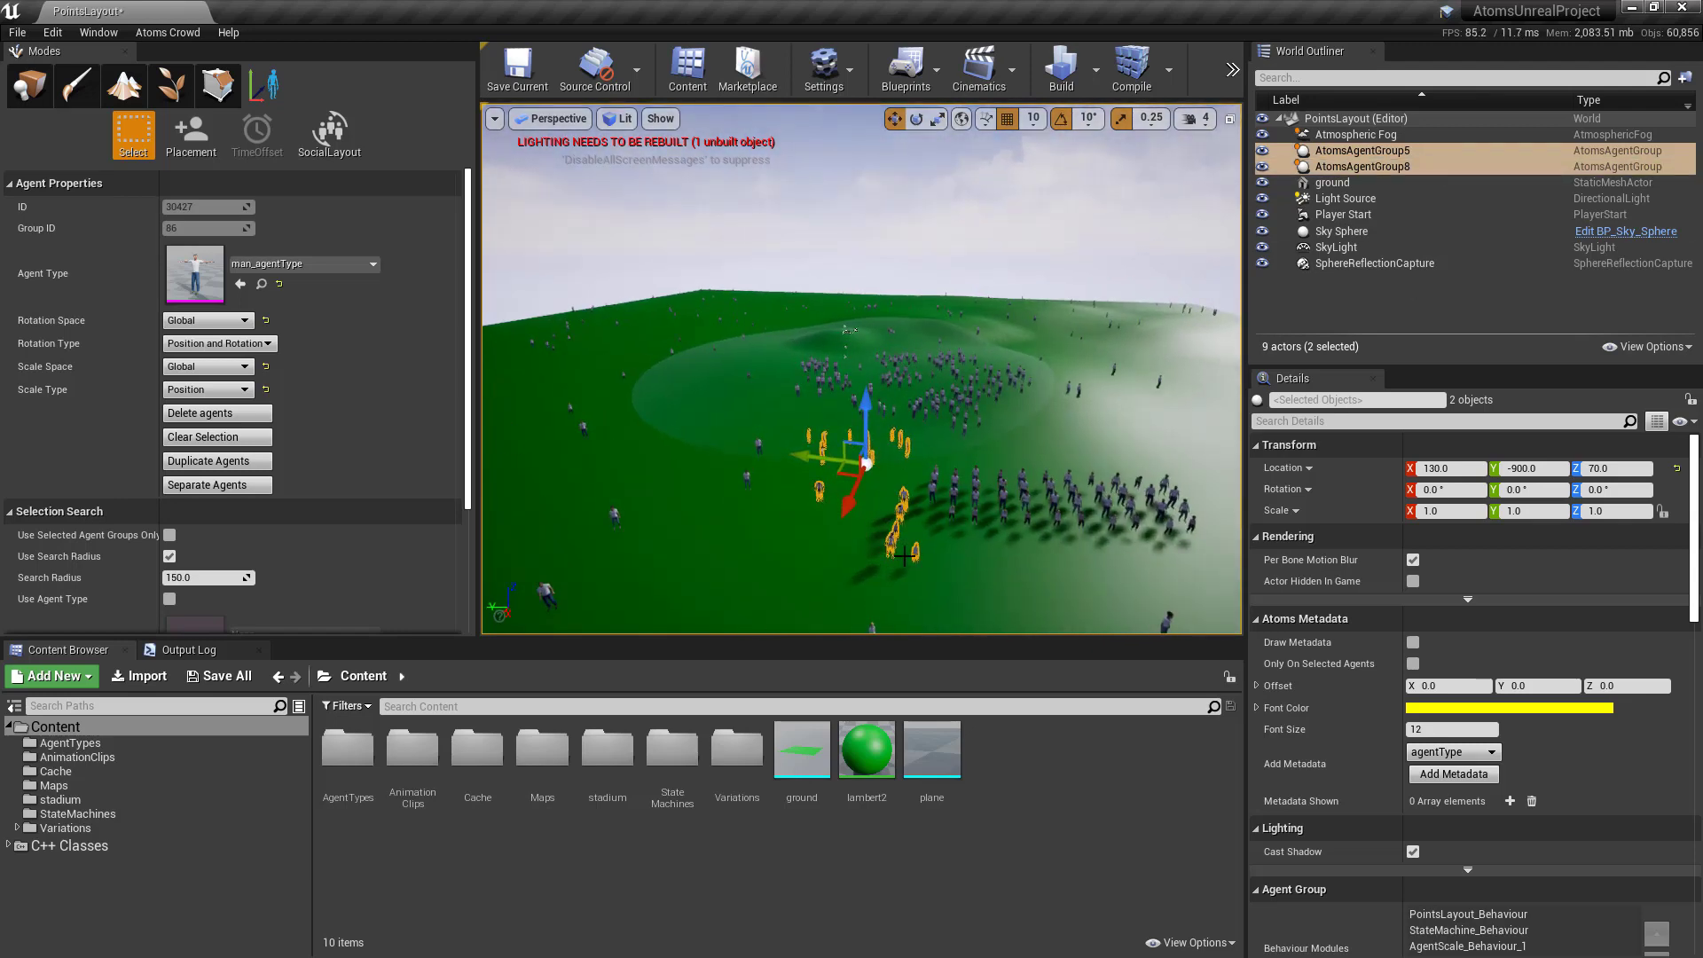
Set the selection search radius to 50 and run the agent search.
{"action": "scroll", "coordinate": [364, 465], "scroll_direction": "down", "scroll_amount": 4}
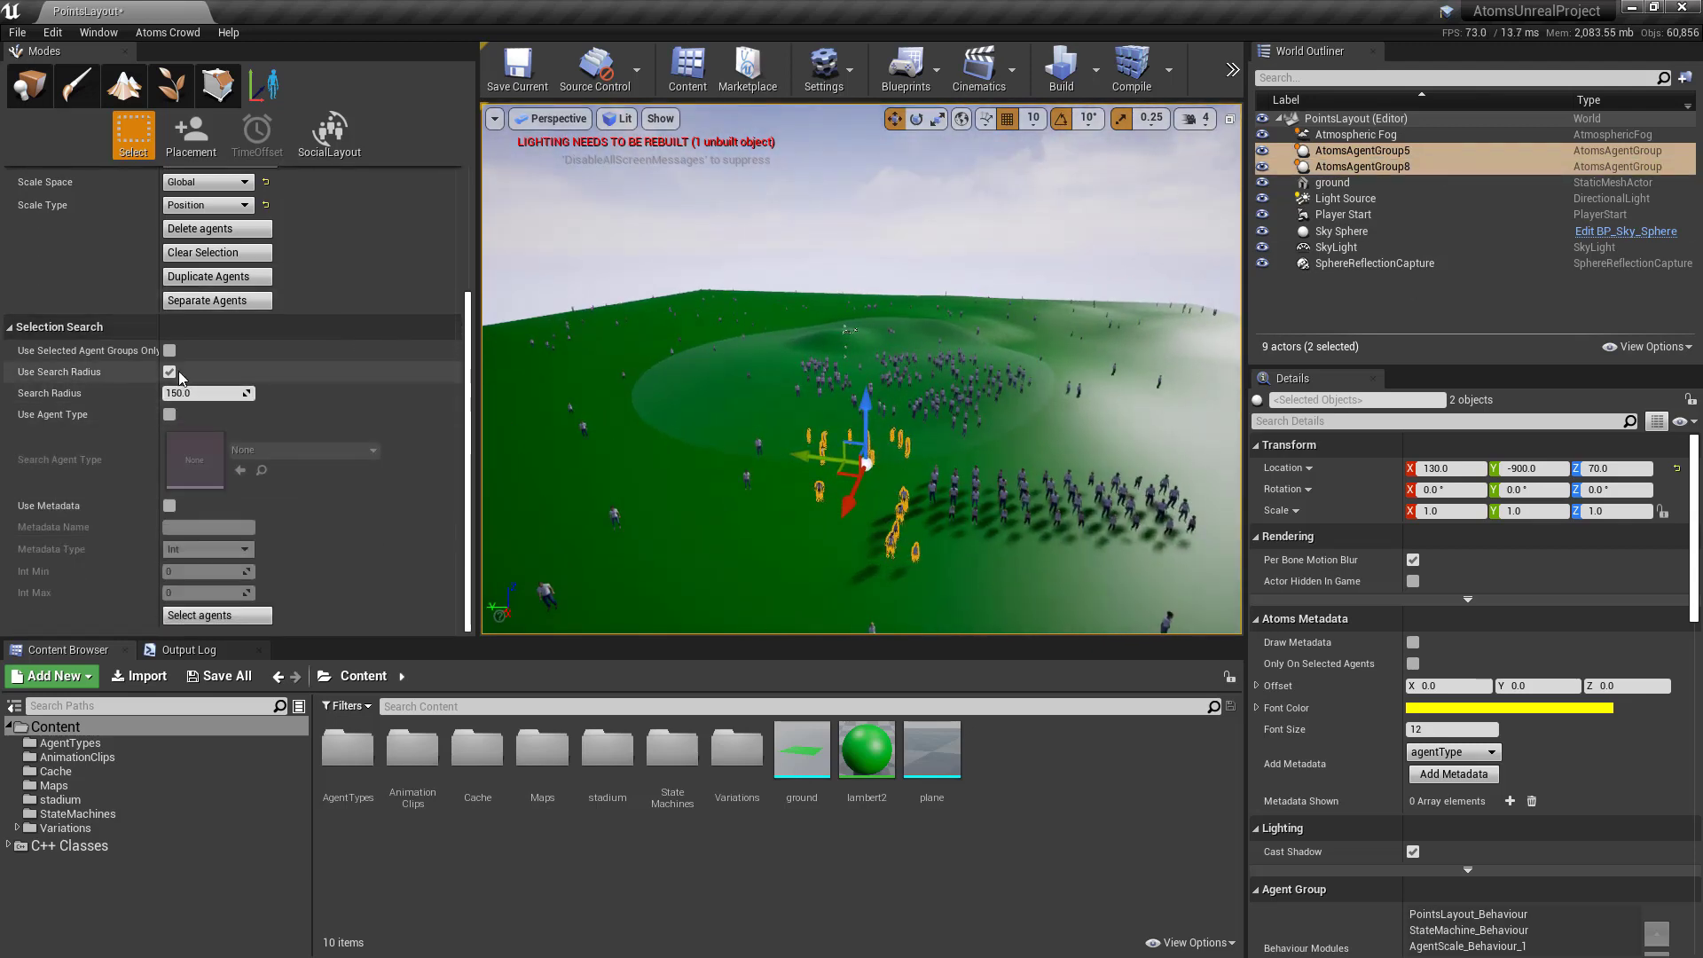
{"action": "left_click_drag", "start_coordinate": [160, 325], "coordinate": [173, 325]}
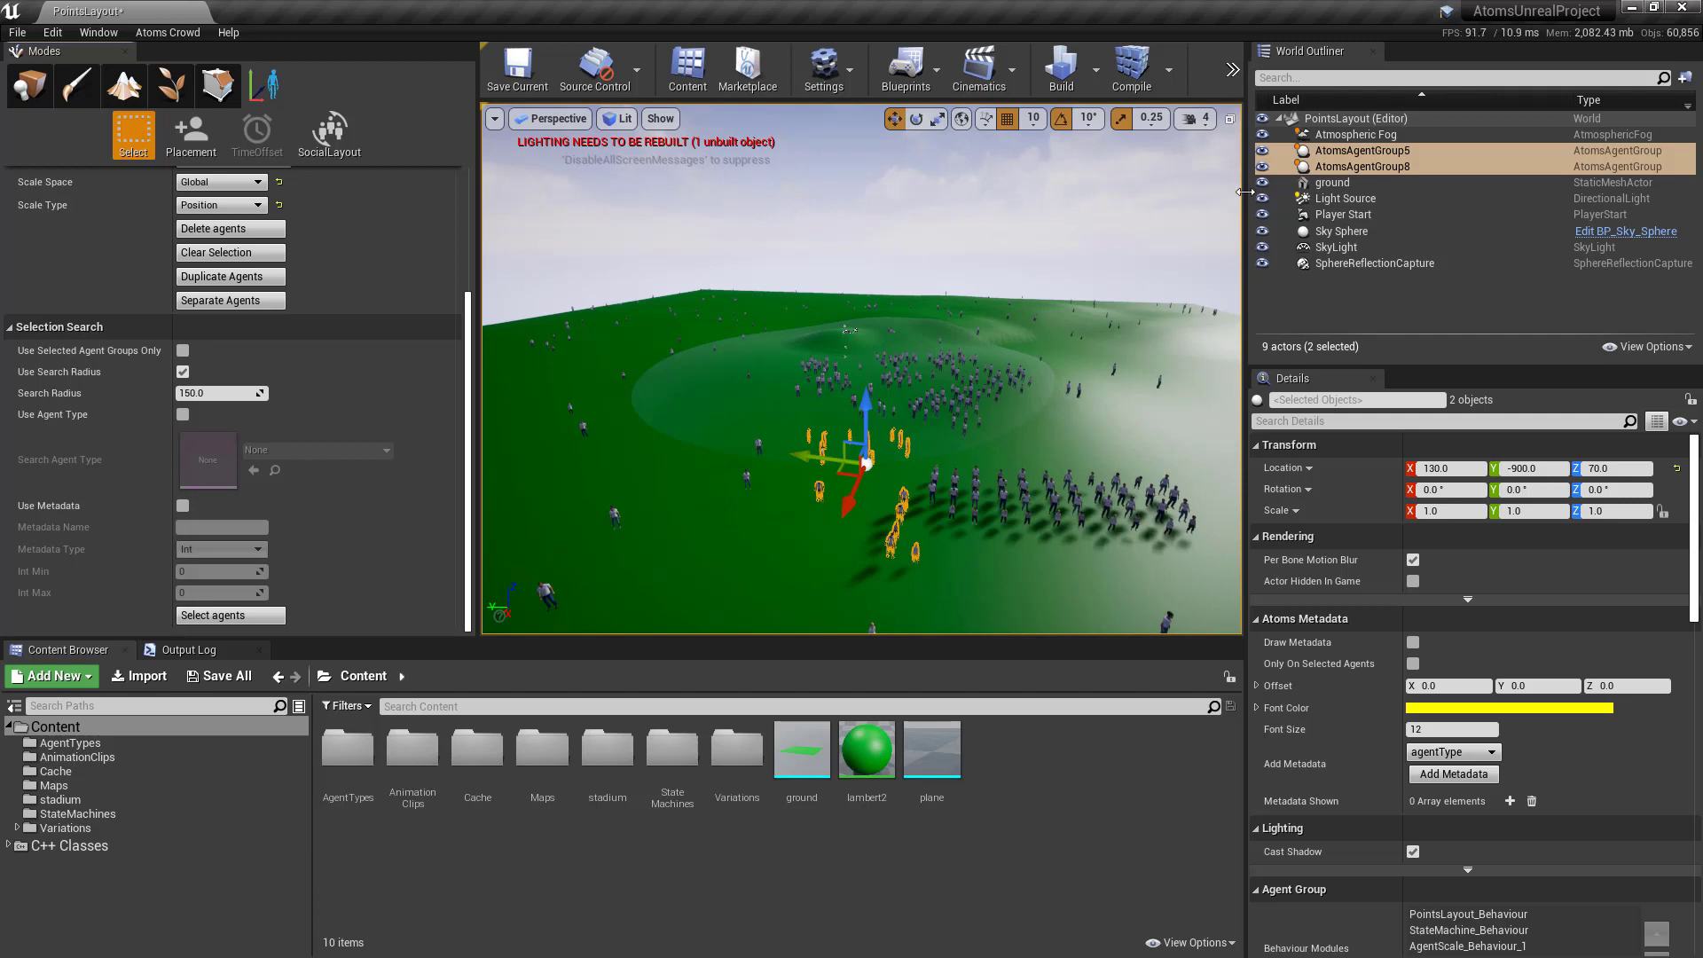
{"action": "left_click", "coordinate": [193, 393]}
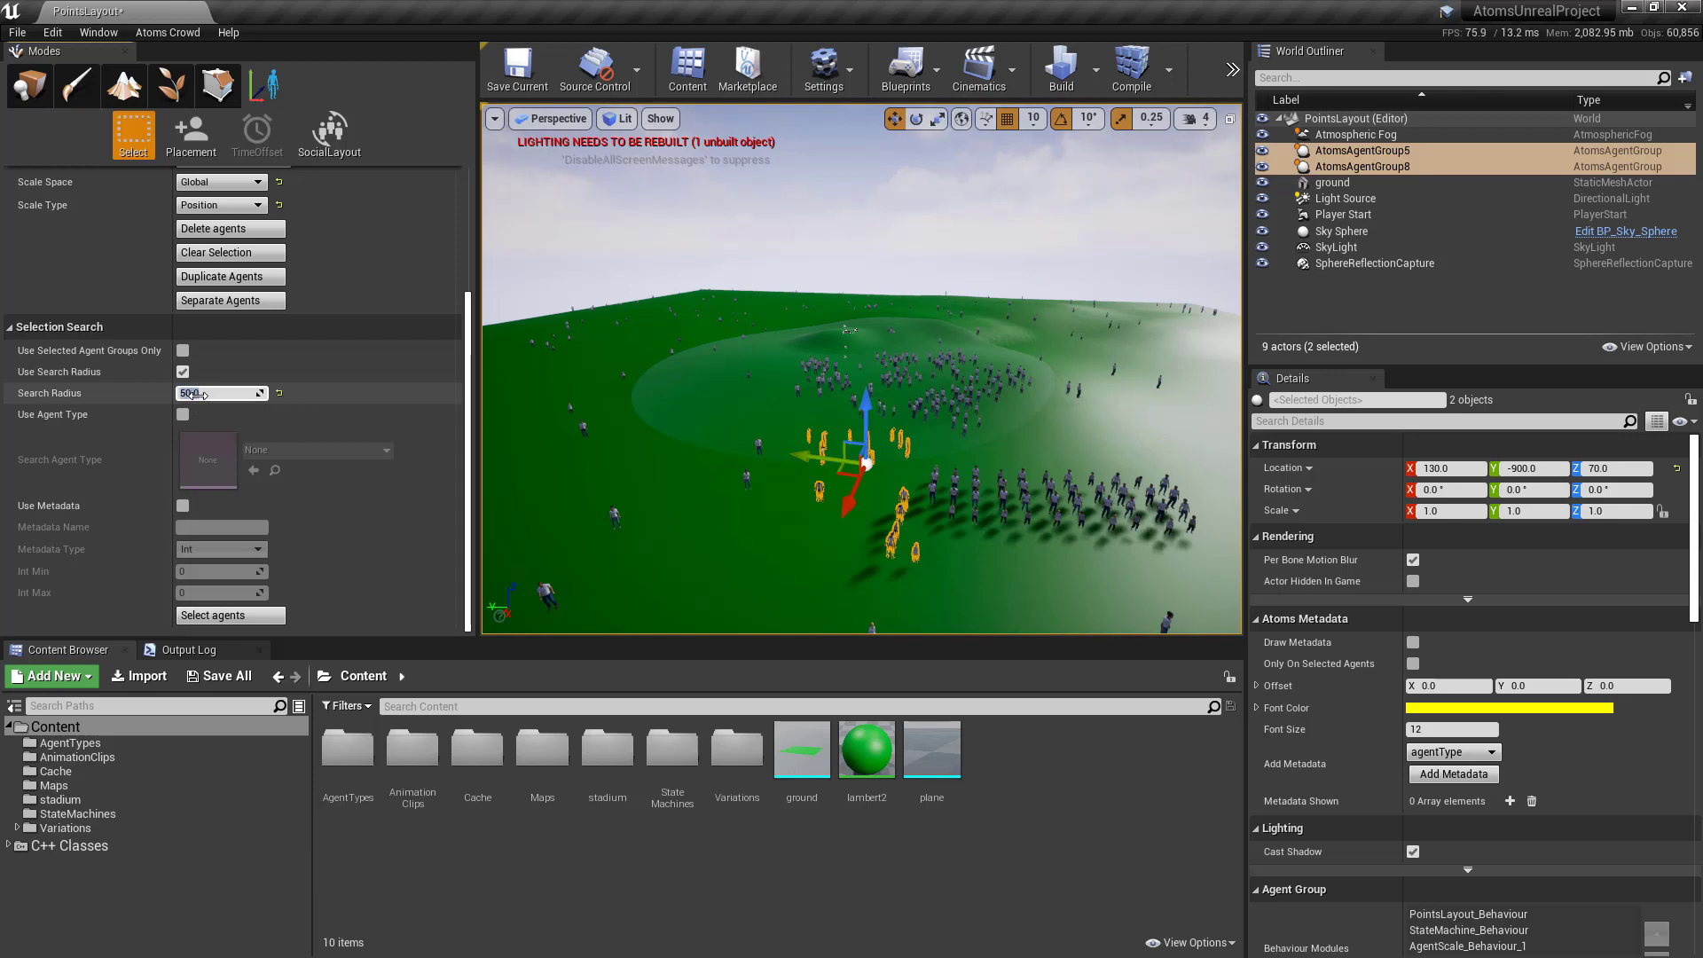
{"action": "type", "text": "50.0"}
{"action": "left_click", "coordinate": [242, 616]}
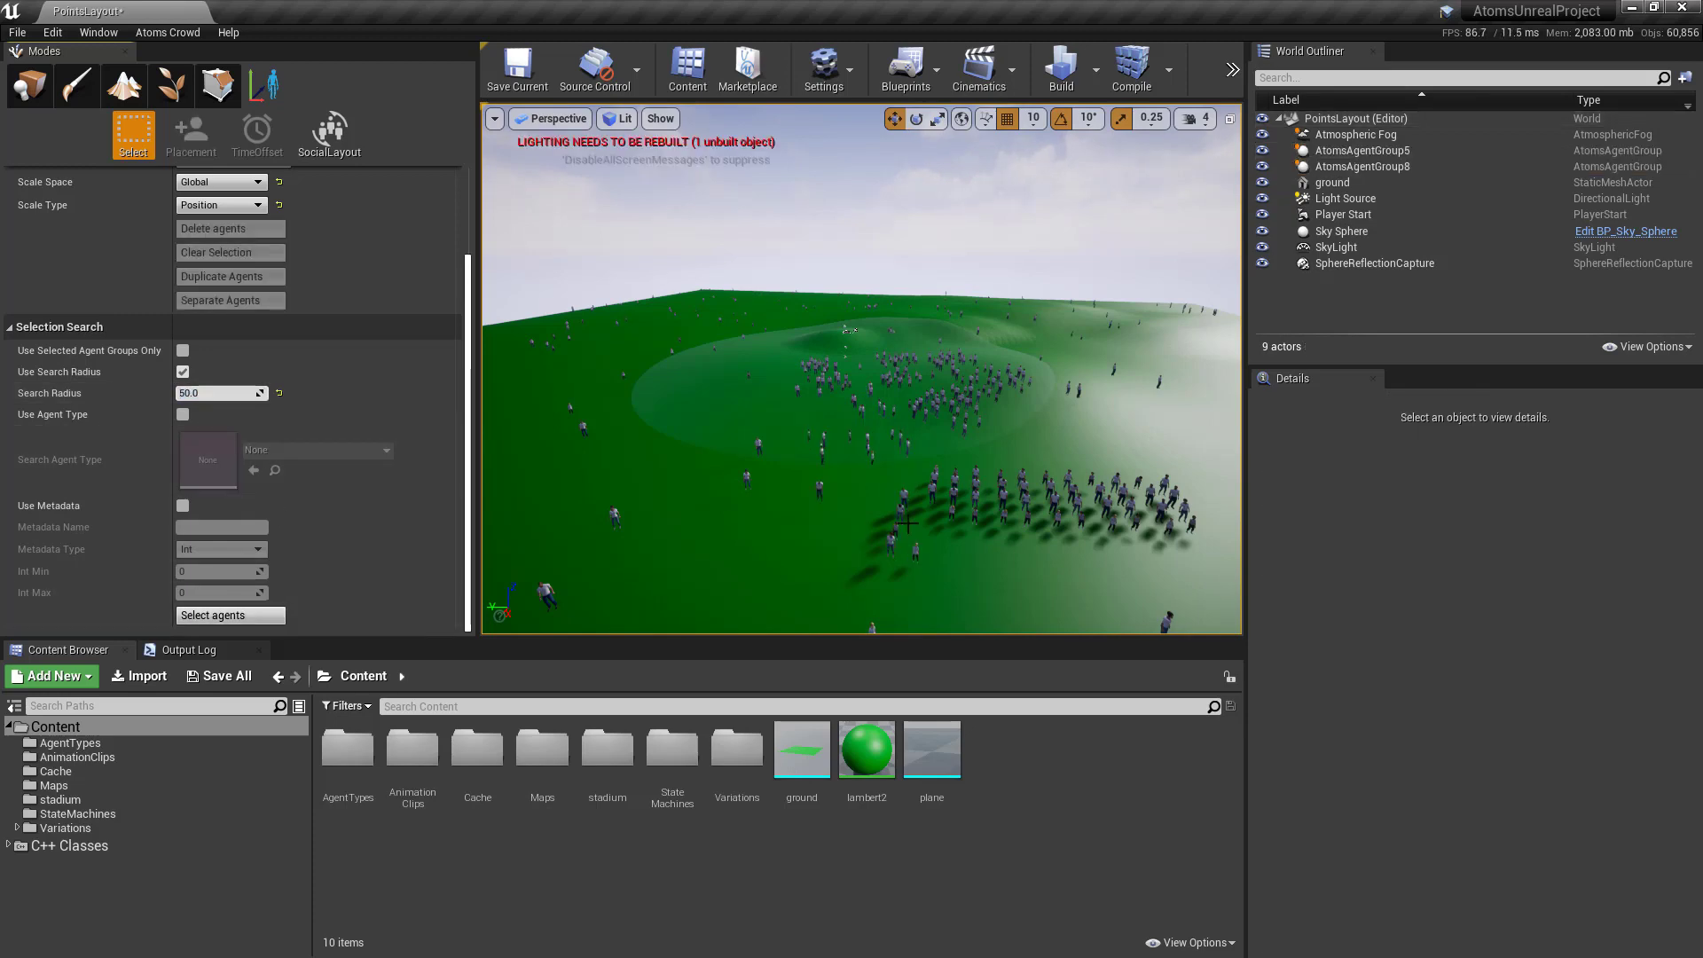
Select a single agent in front of the crowd, clear the selection, and run the agent search within the radius.
{"action": "scroll", "coordinate": [968, 473], "scroll_direction": "down", "scroll_amount": 5}
{"action": "scroll", "coordinate": [962, 403], "scroll_direction": "up", "scroll_amount": 5}
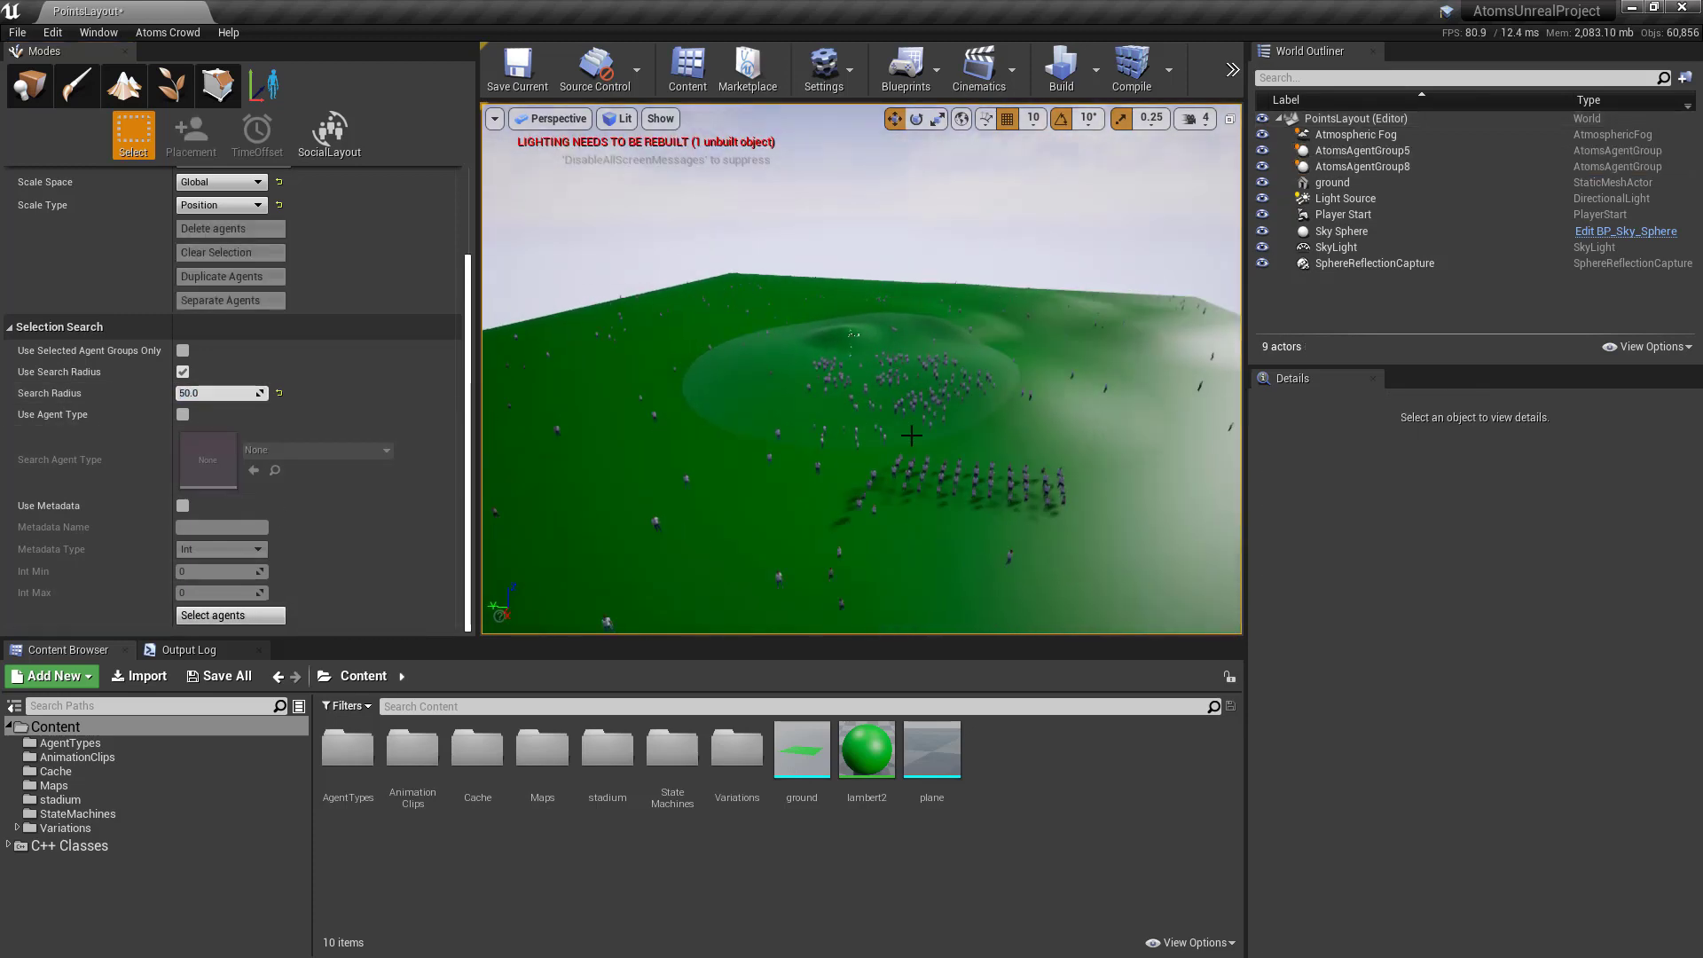
{"action": "scroll", "coordinate": [857, 507], "scroll_direction": "up", "scroll_amount": 4}
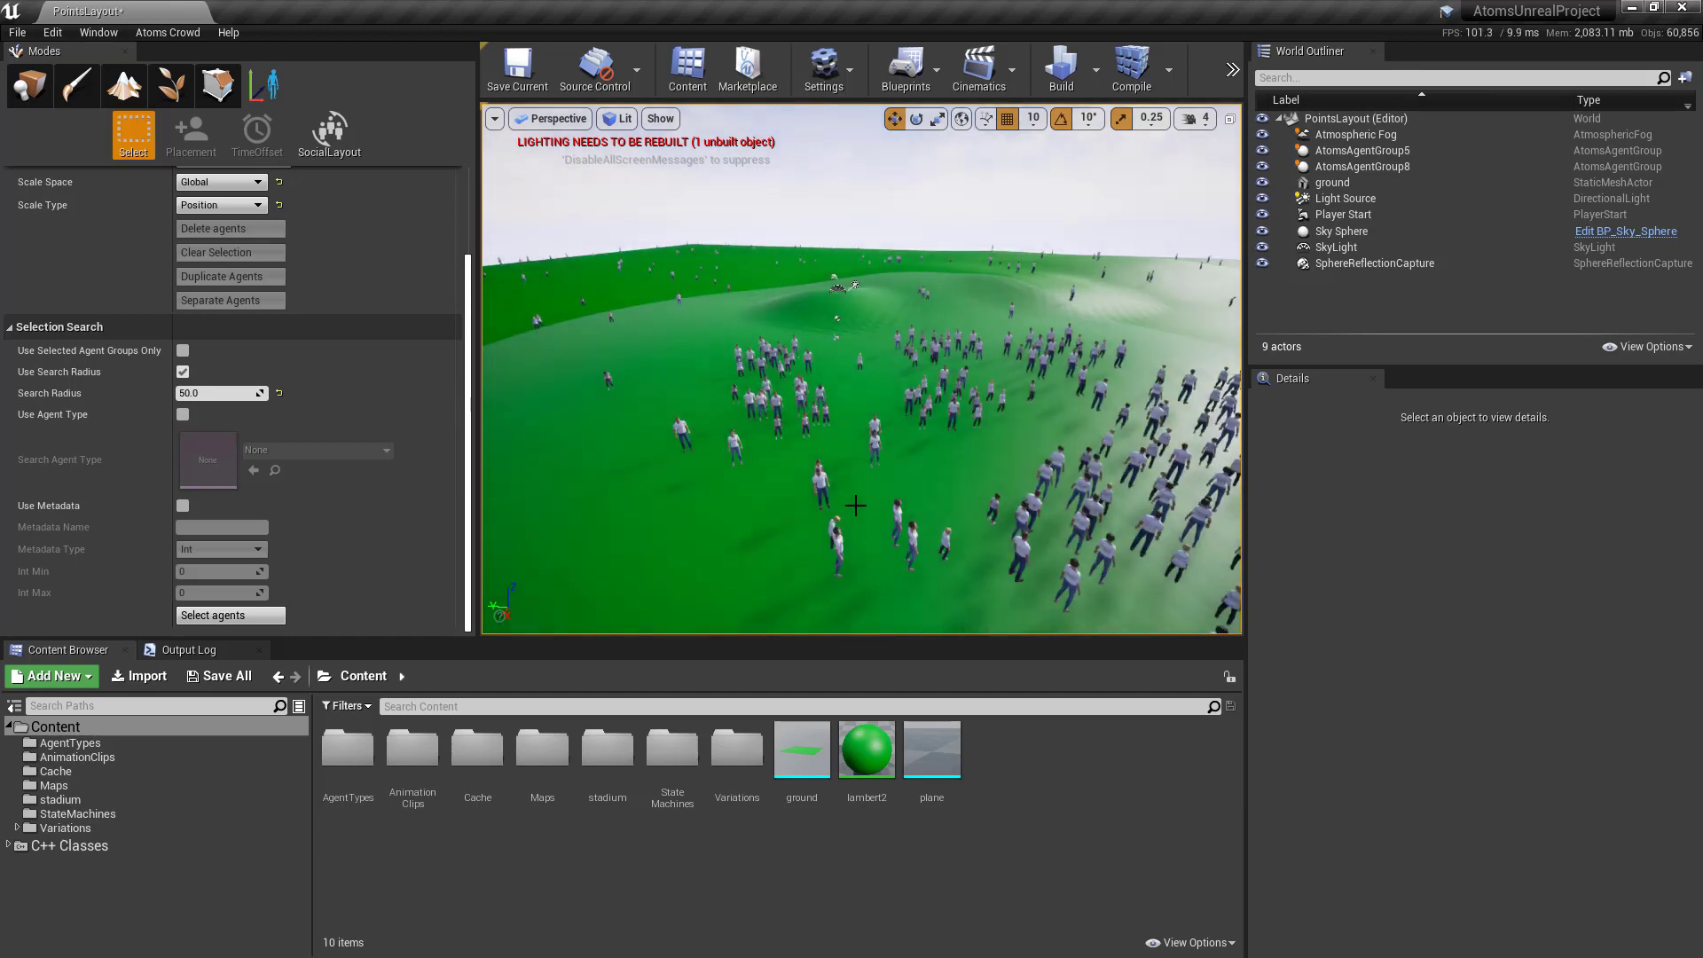
{"action": "left_click_drag", "start_coordinate": [865, 454], "coordinate": [1043, 486]}
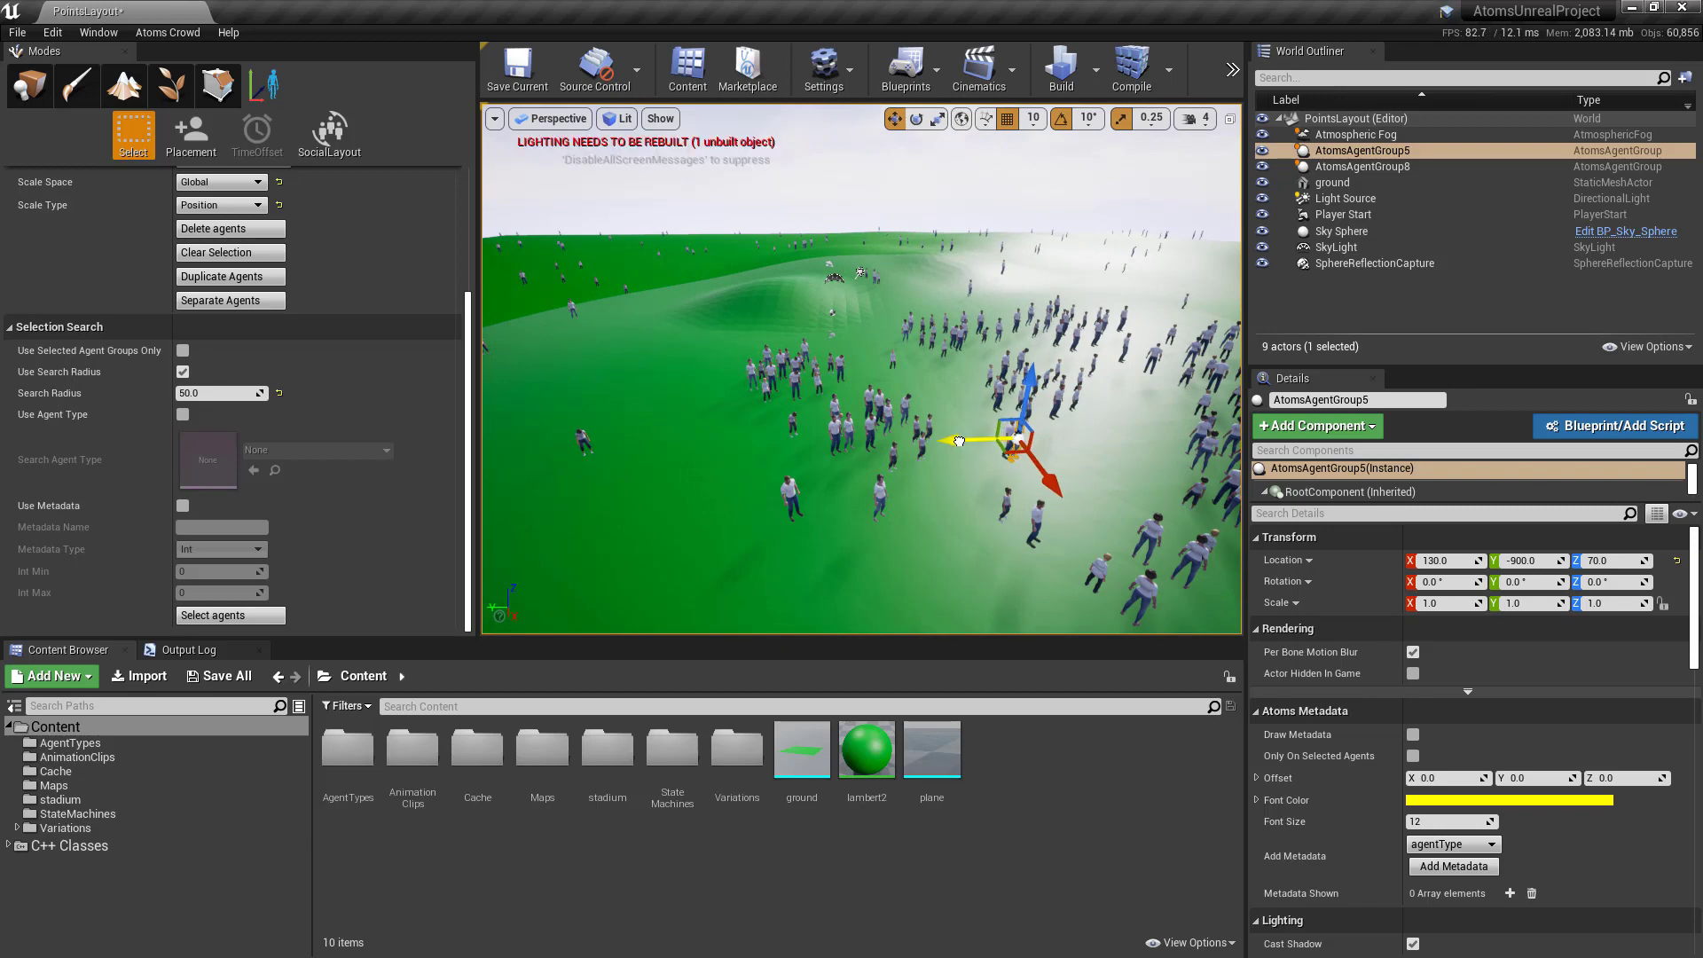
{"action": "left_click_drag", "start_coordinate": [959, 441], "coordinate": [957, 441]}
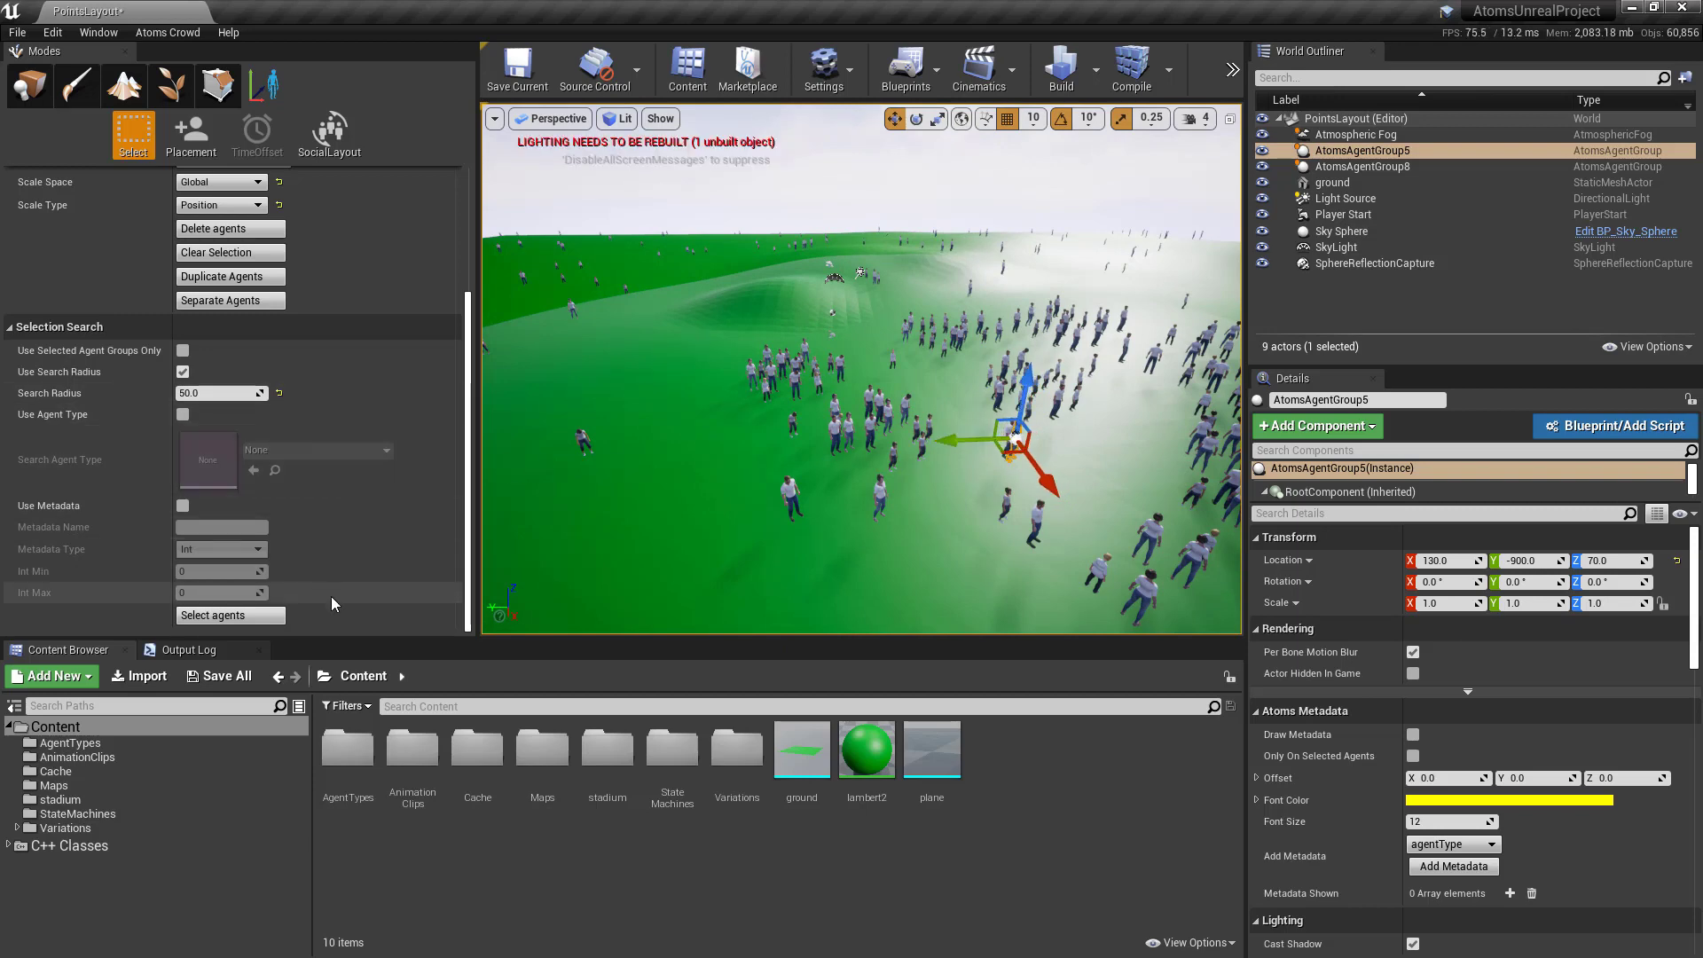
{"action": "left_click", "coordinate": [1374, 309]}
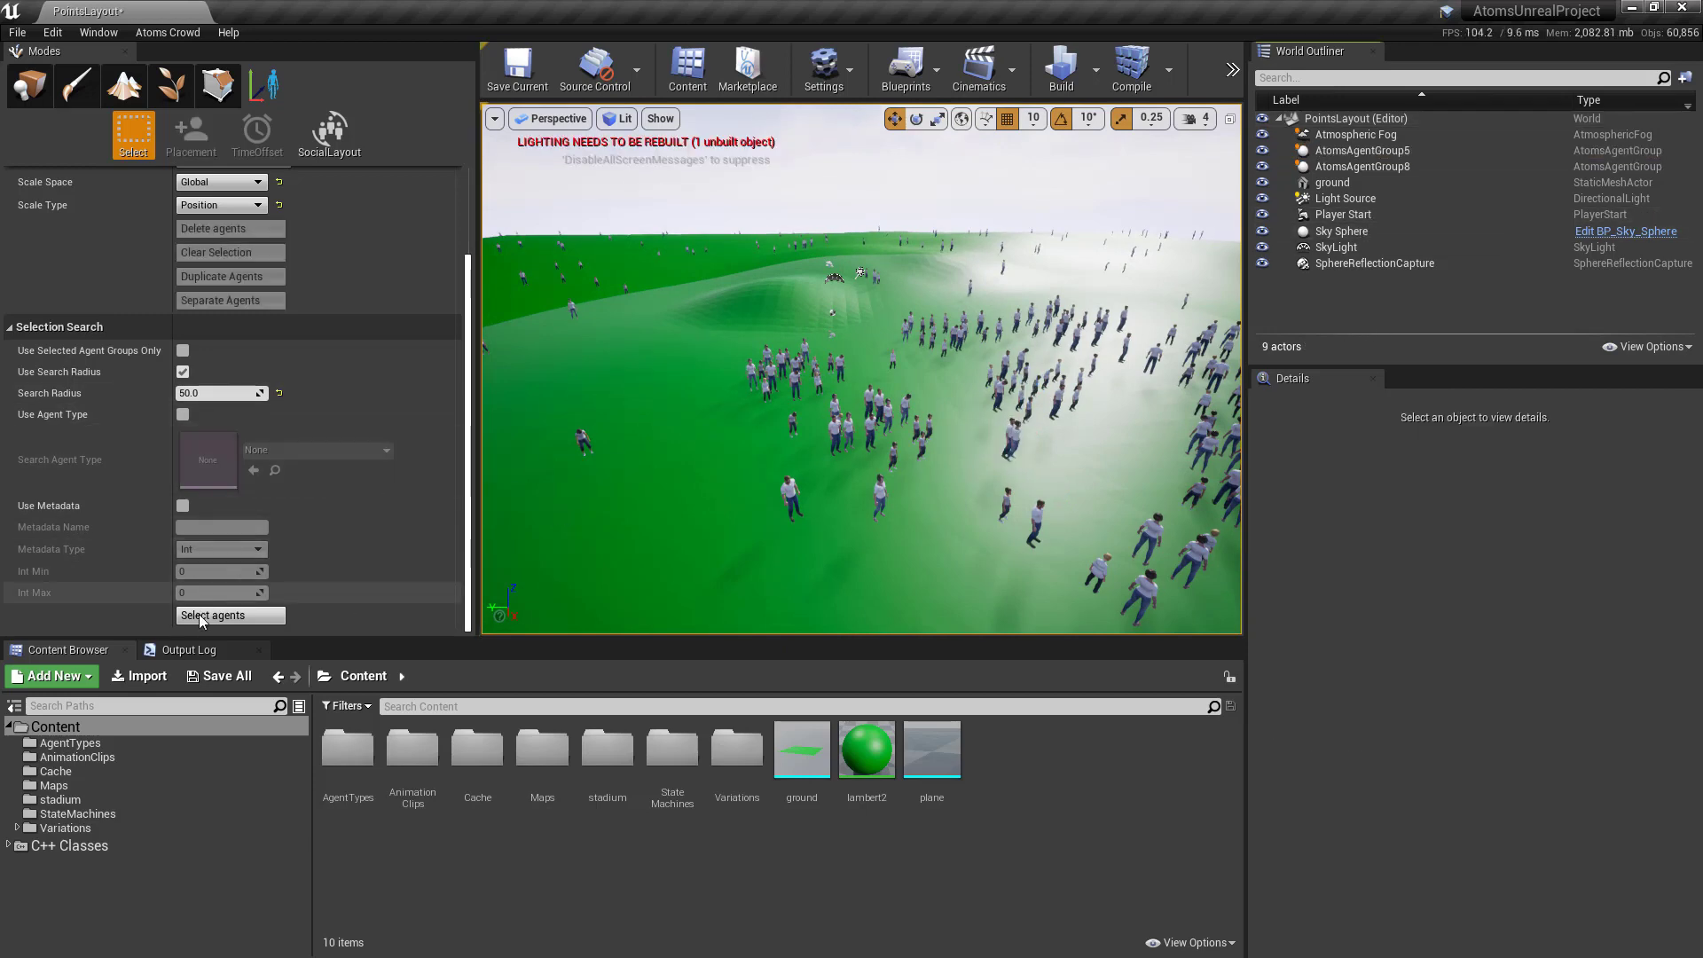
{"action": "scroll", "coordinate": [201, 616], "scroll_direction": "up", "scroll_amount": 2}
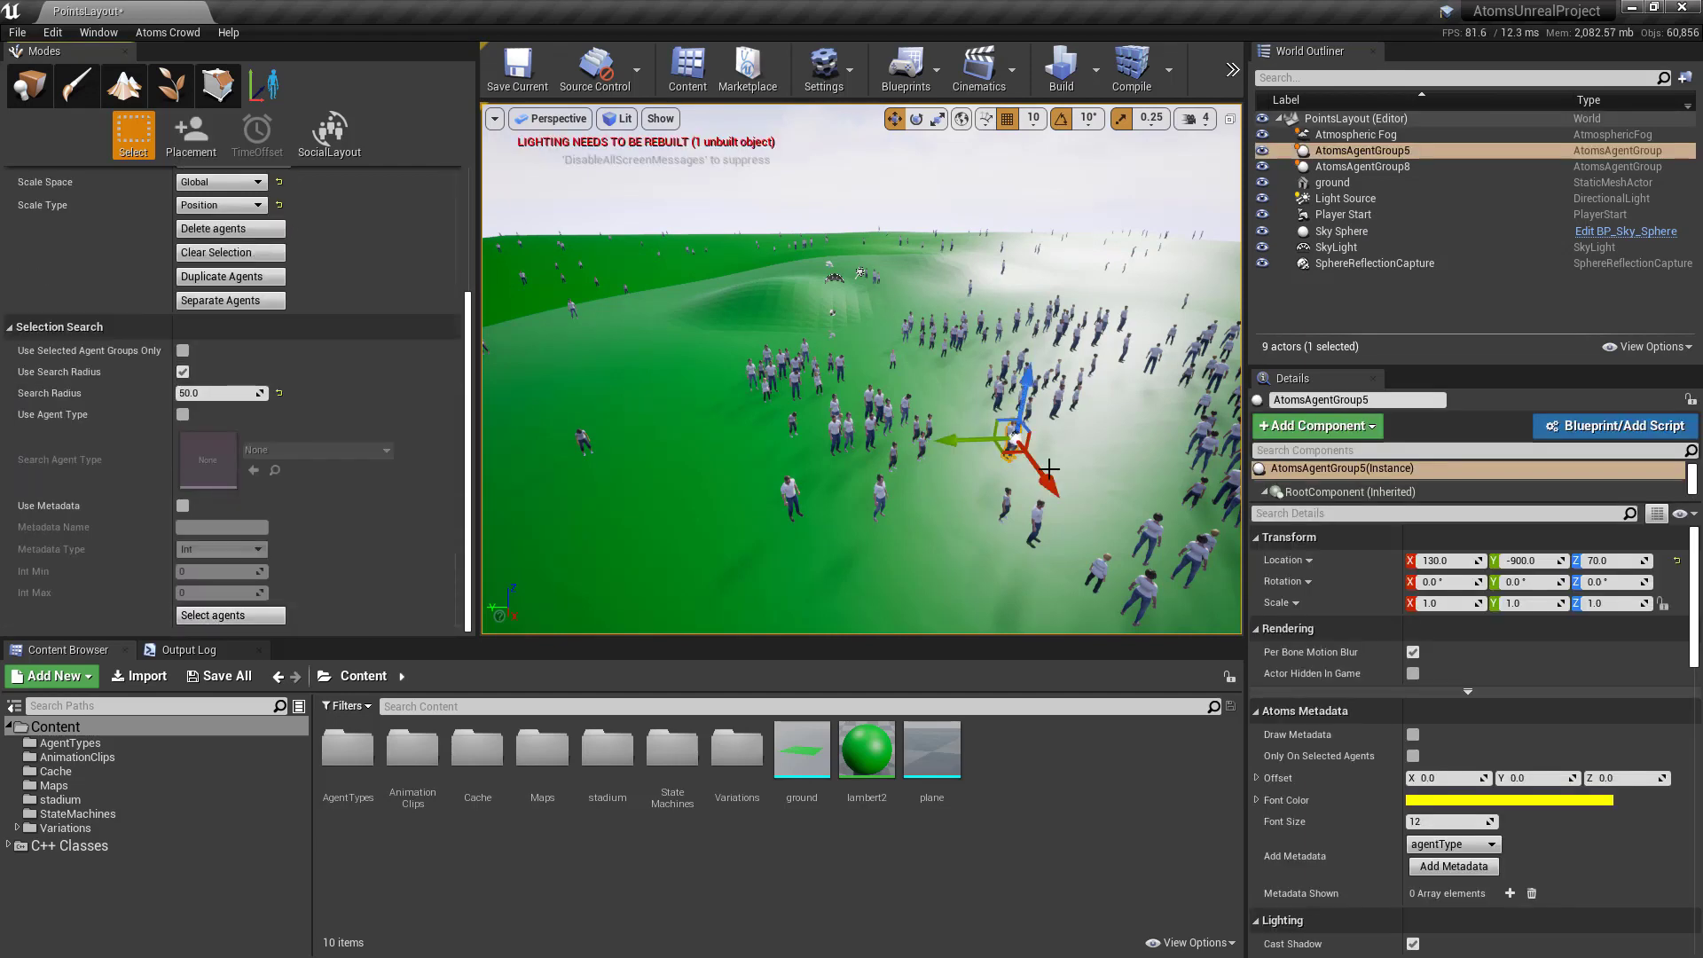
Move the selected agent a short distance across the ground, away from the neighbouring agent it overlaps.
{"action": "scroll", "coordinate": [862, 368], "scroll_direction": "up", "scroll_amount": 4}
{"action": "middle_click_drag", "start_coordinate": [981, 460], "coordinate": [1034, 446]}
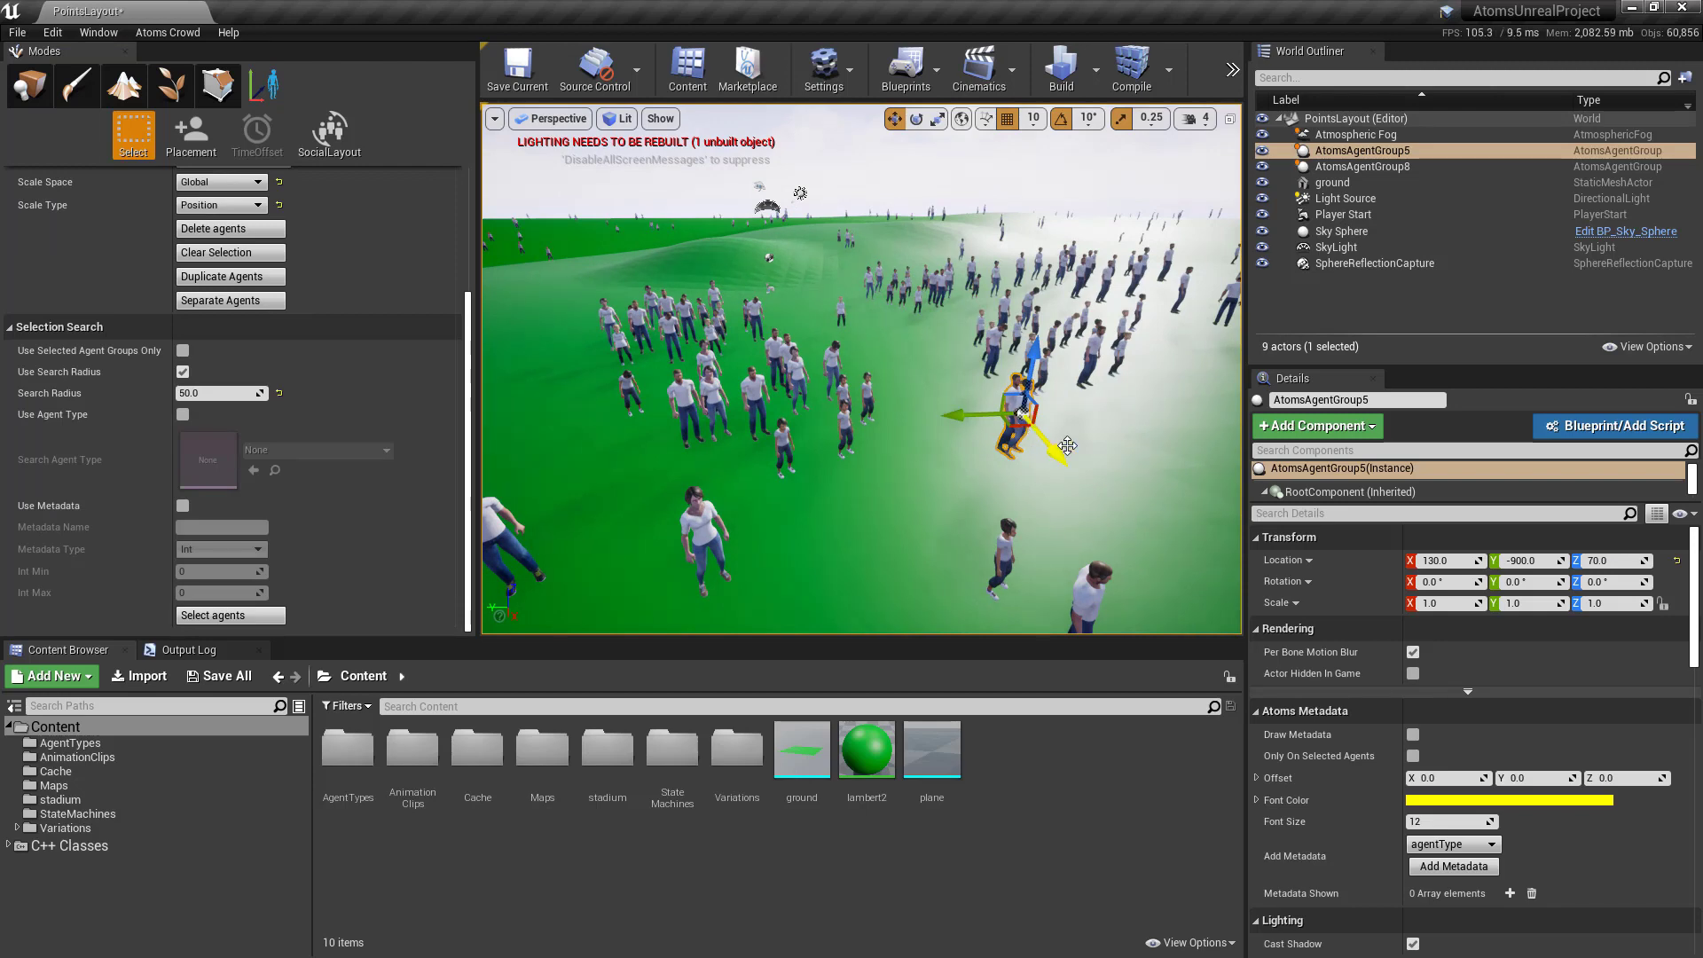
{"action": "left_click_drag", "start_coordinate": [1073, 410], "coordinate": [1102, 511]}
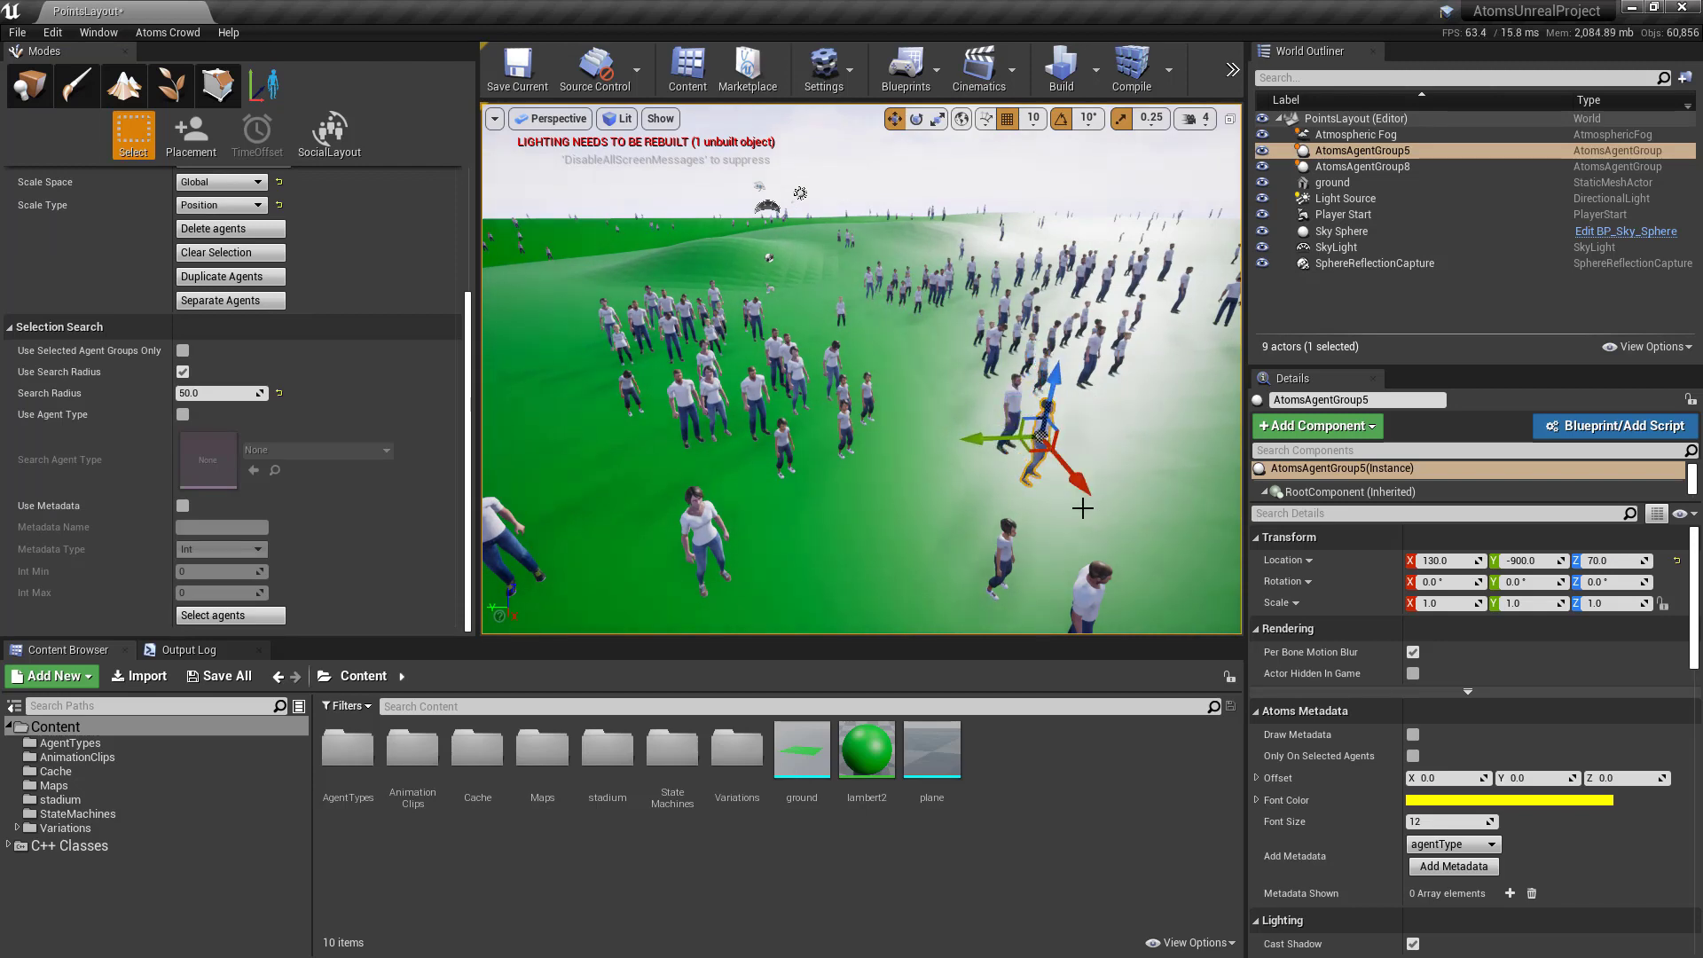
{"action": "left_click_drag", "start_coordinate": [1040, 436], "coordinate": [975, 408]}
{"action": "scroll", "coordinate": [1038, 400], "scroll_direction": "down", "scroll_amount": 5}
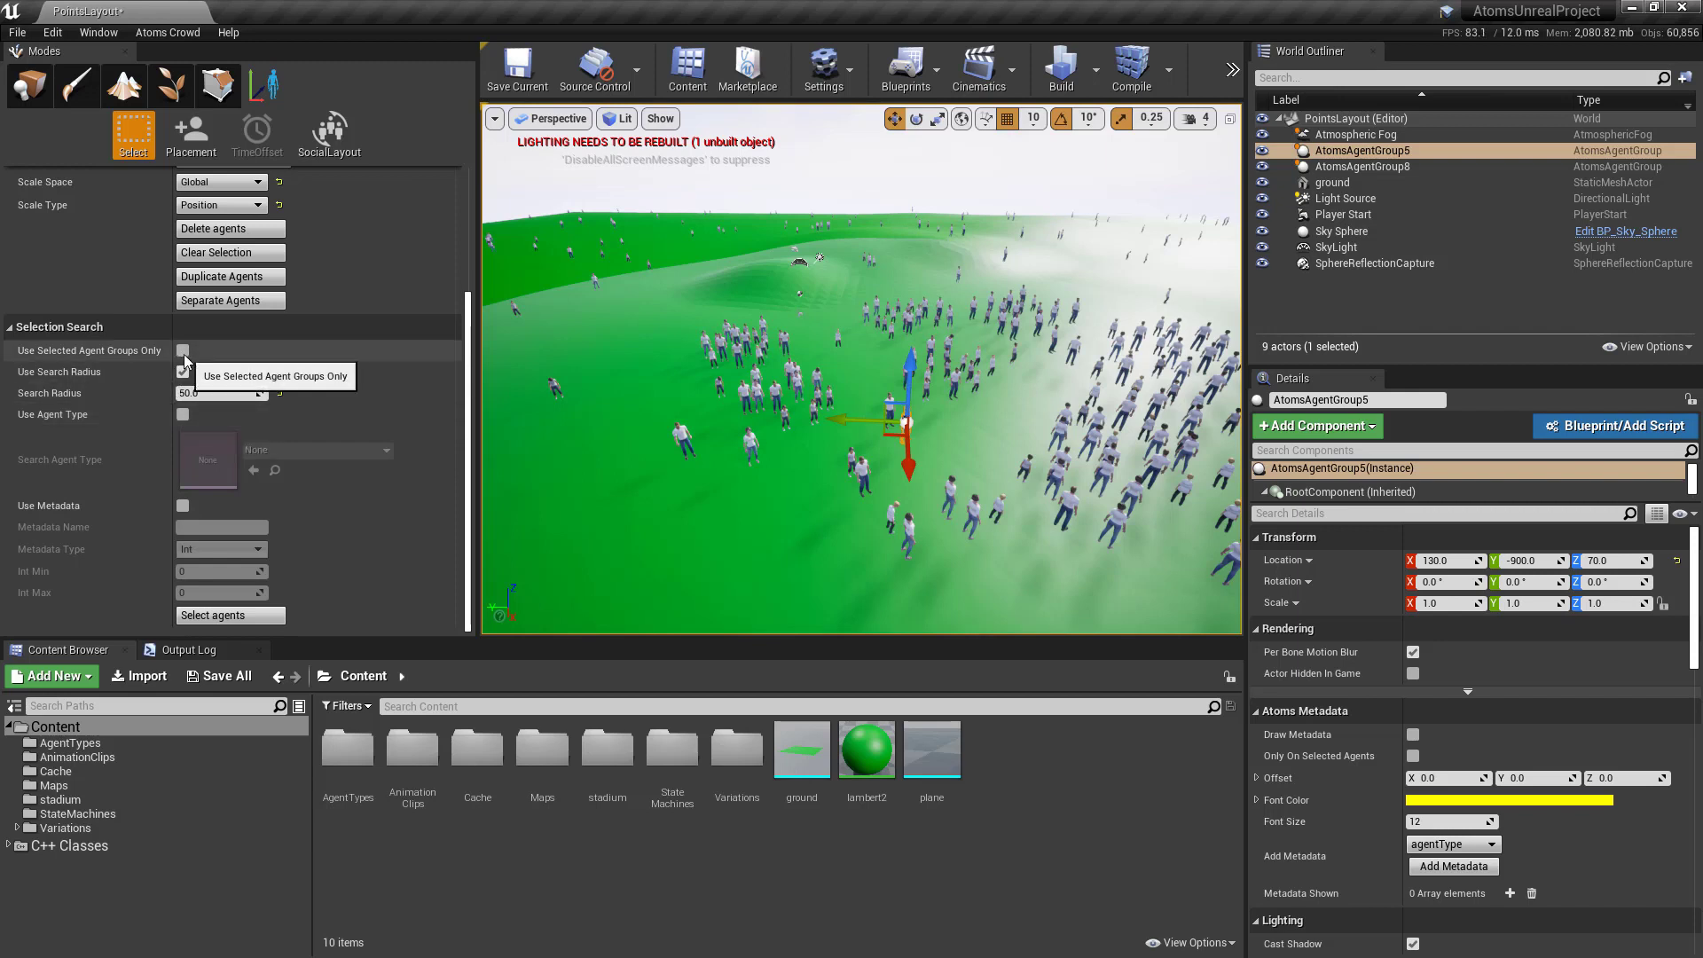
{"action": "left_click", "coordinate": [182, 415]}
{"action": "left_click", "coordinate": [305, 450]}
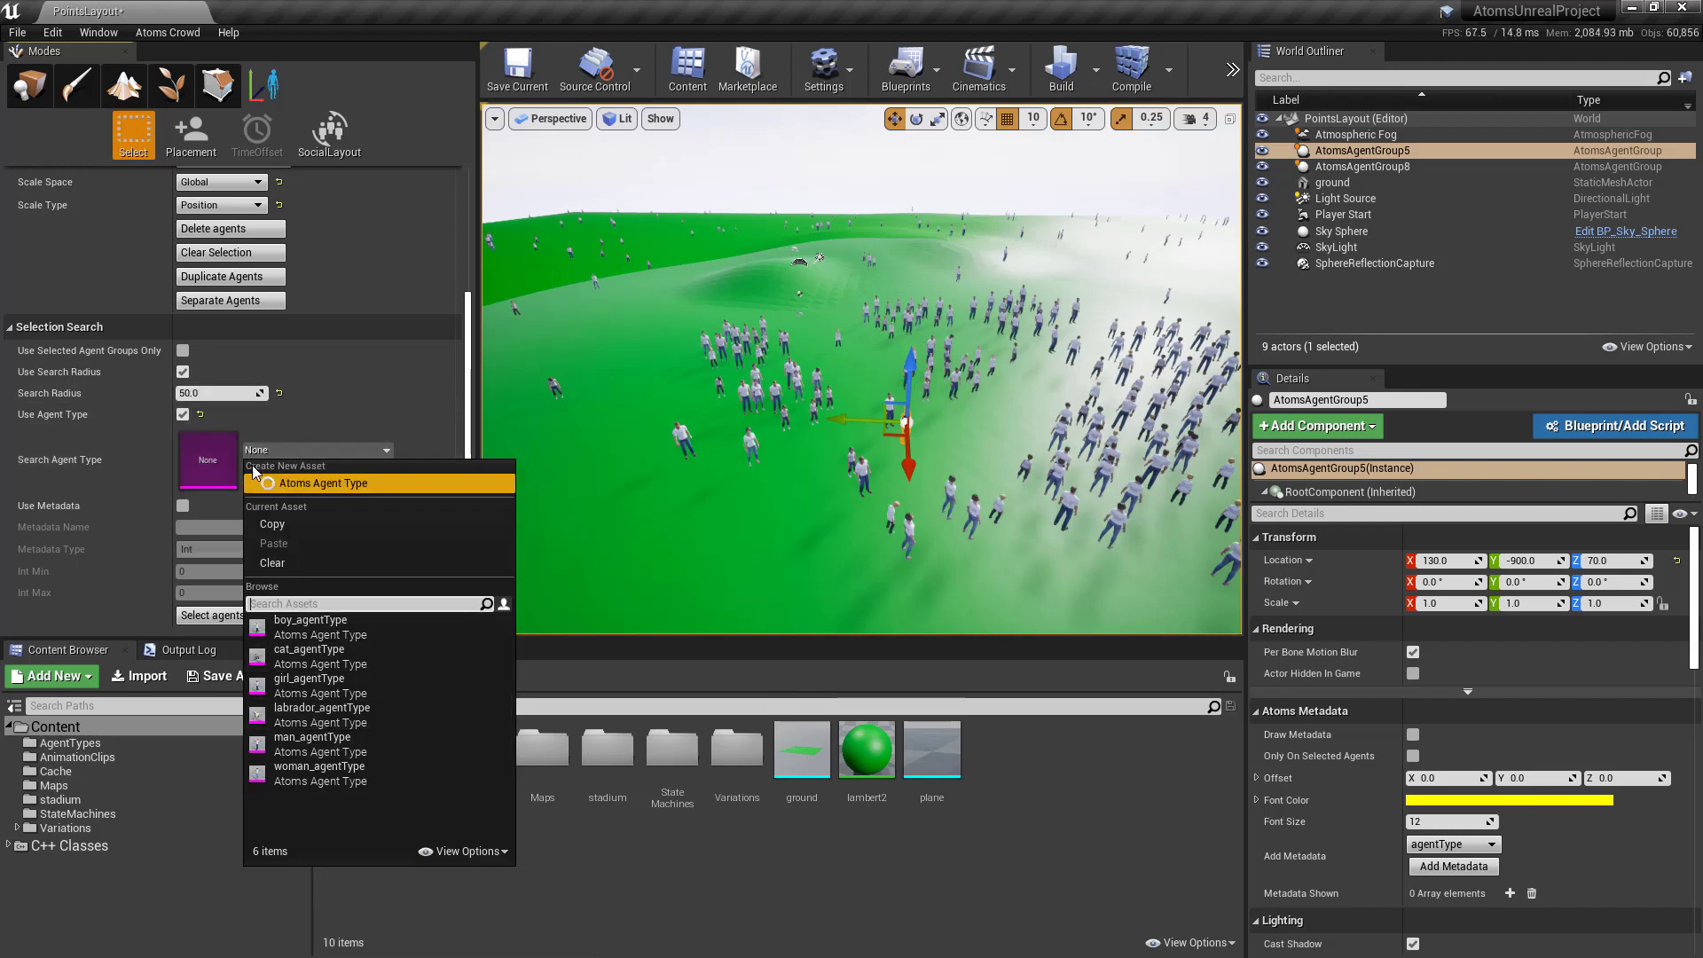
{"action": "left_click", "coordinate": [183, 415]}
{"action": "left_click", "coordinate": [182, 414]}
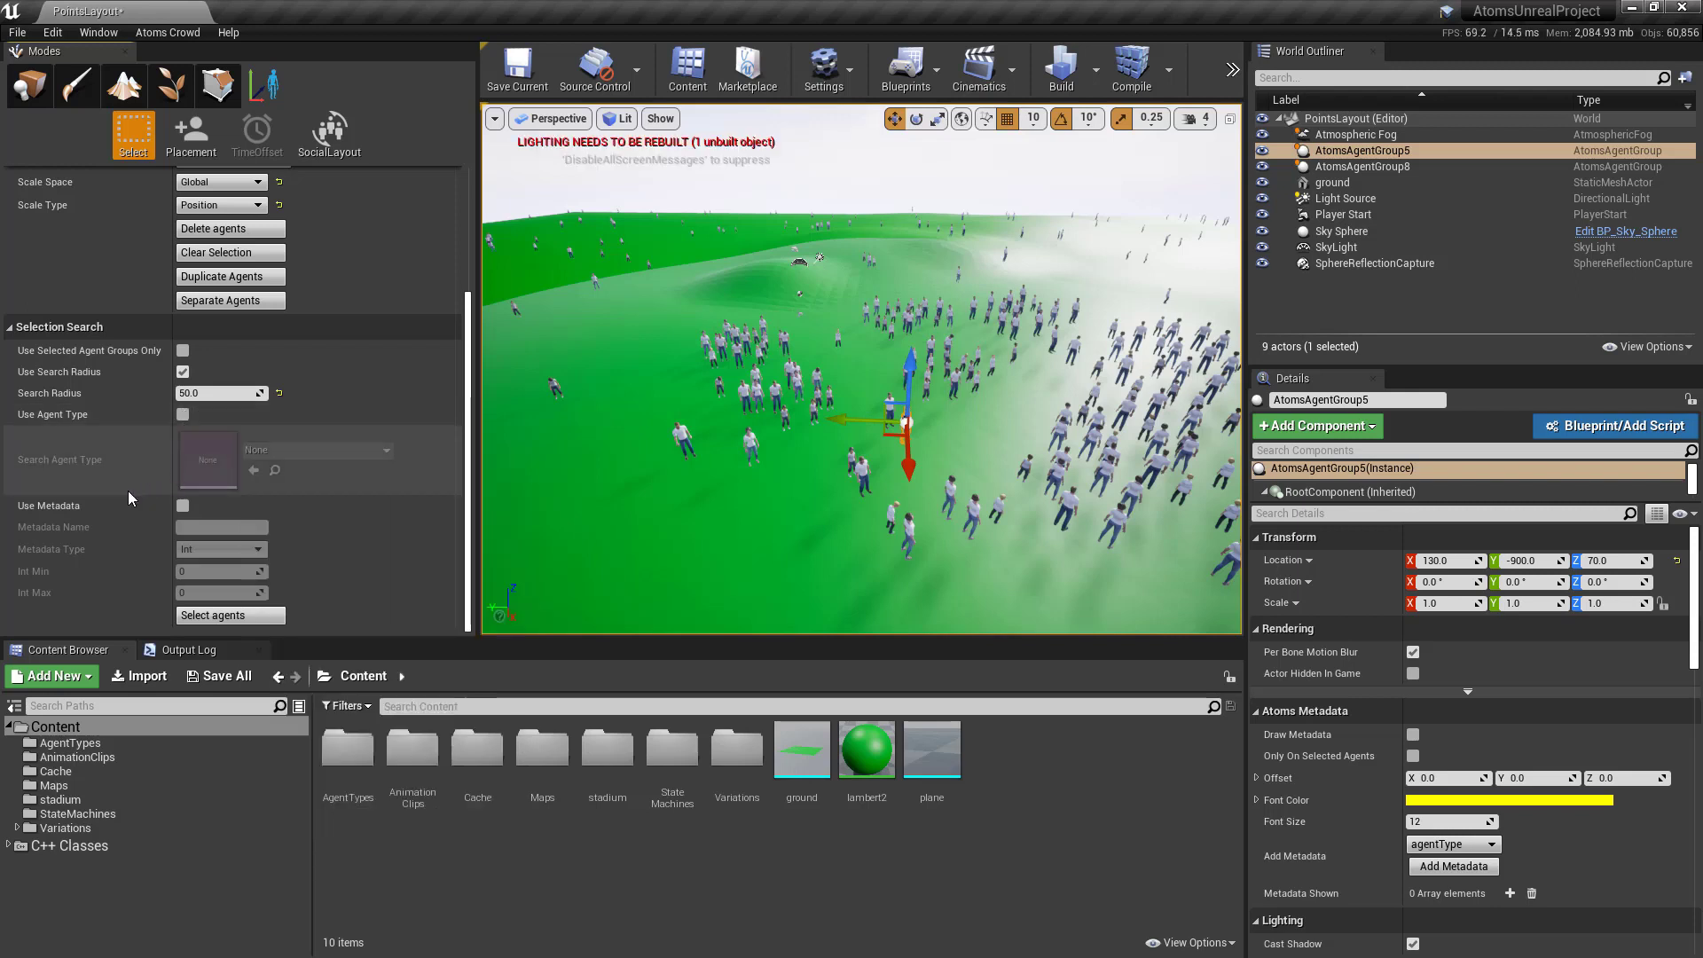
Enable metadata filtering for the selection search, set the metadata name to state, and run the agent search.
{"action": "left_click", "coordinate": [182, 508]}
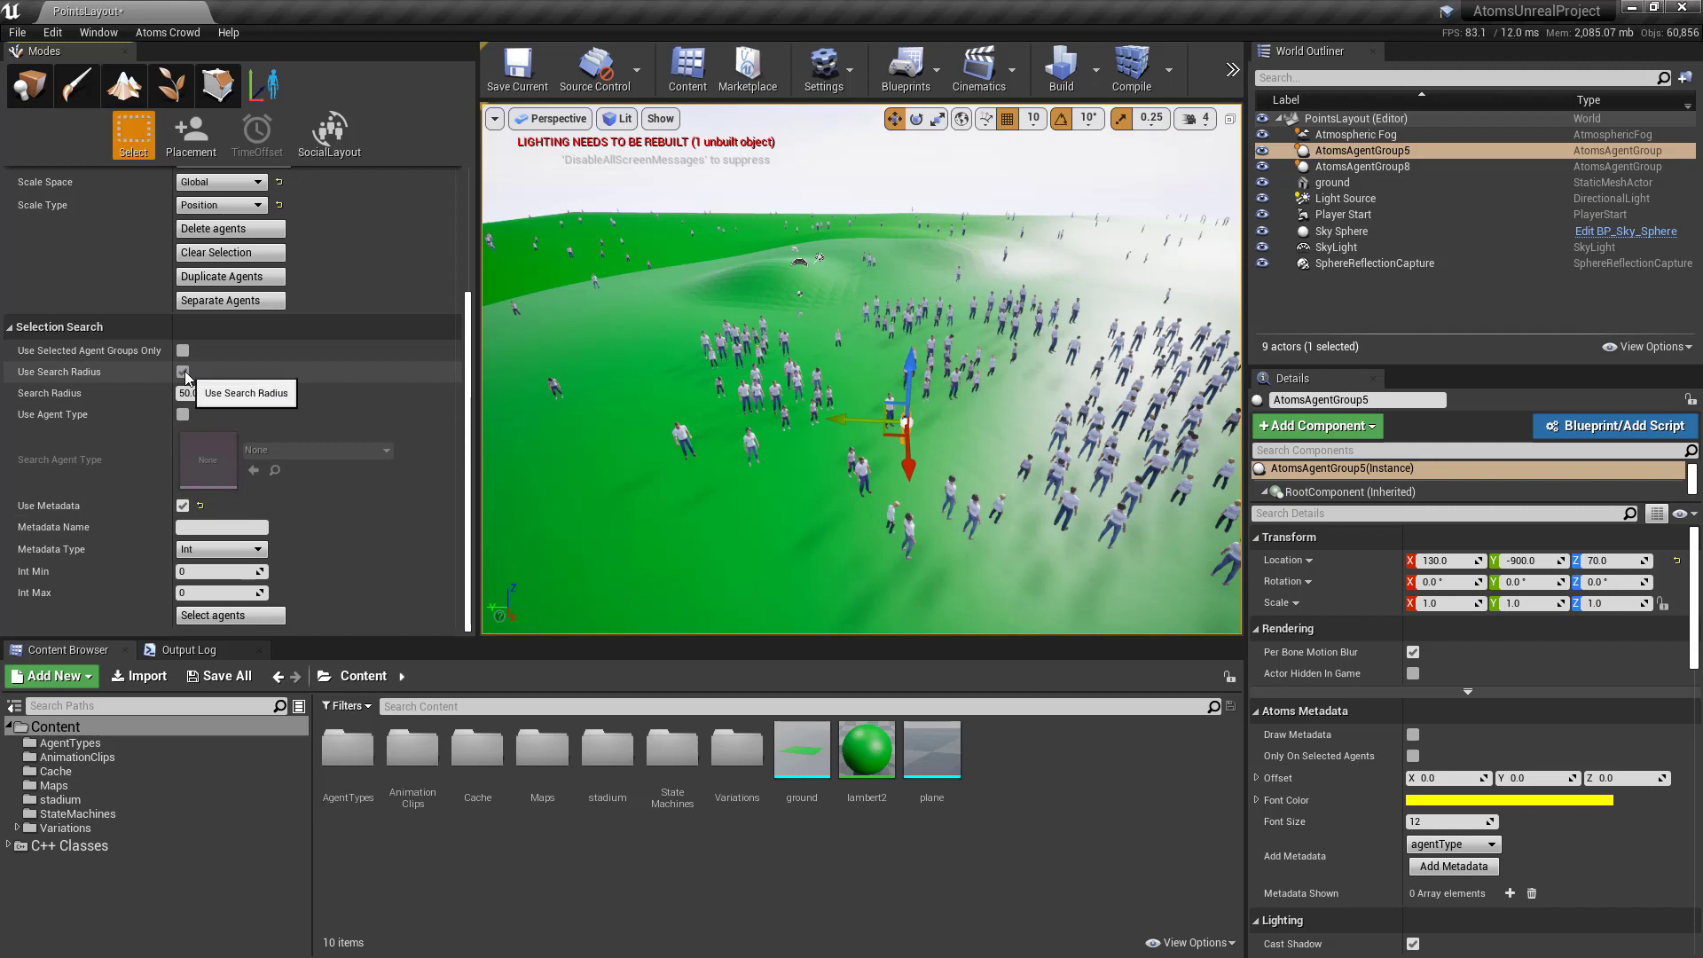
{"action": "left_click", "coordinate": [219, 526]}
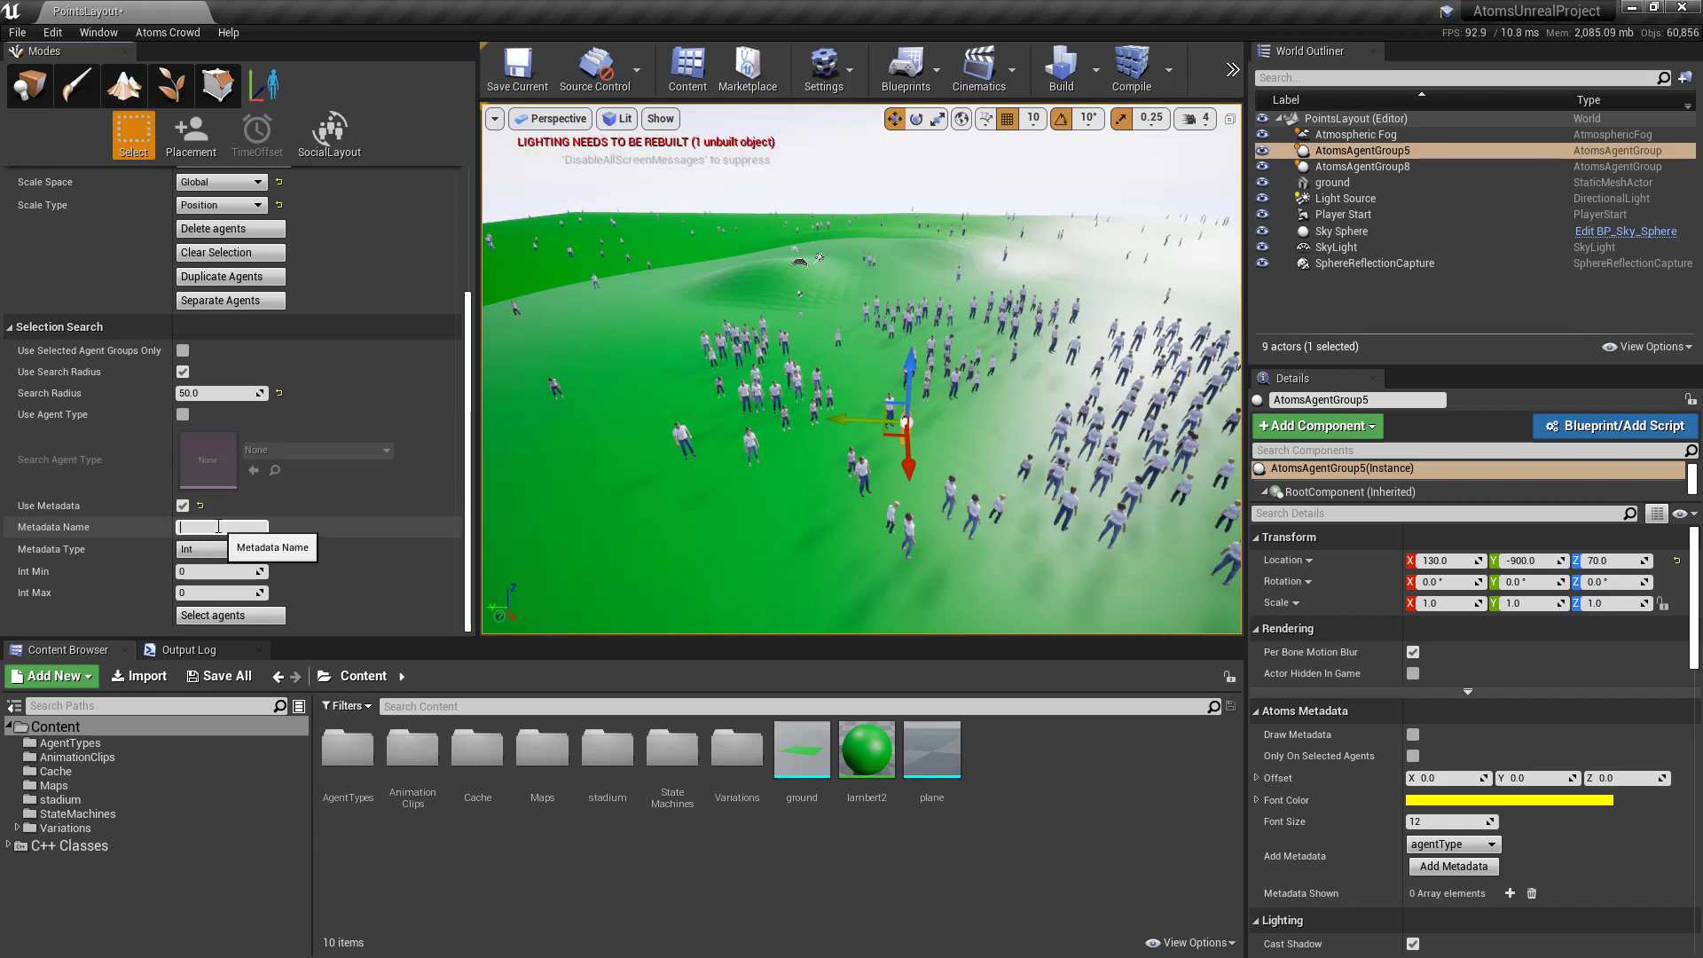
{"action": "type", "text": "state"}
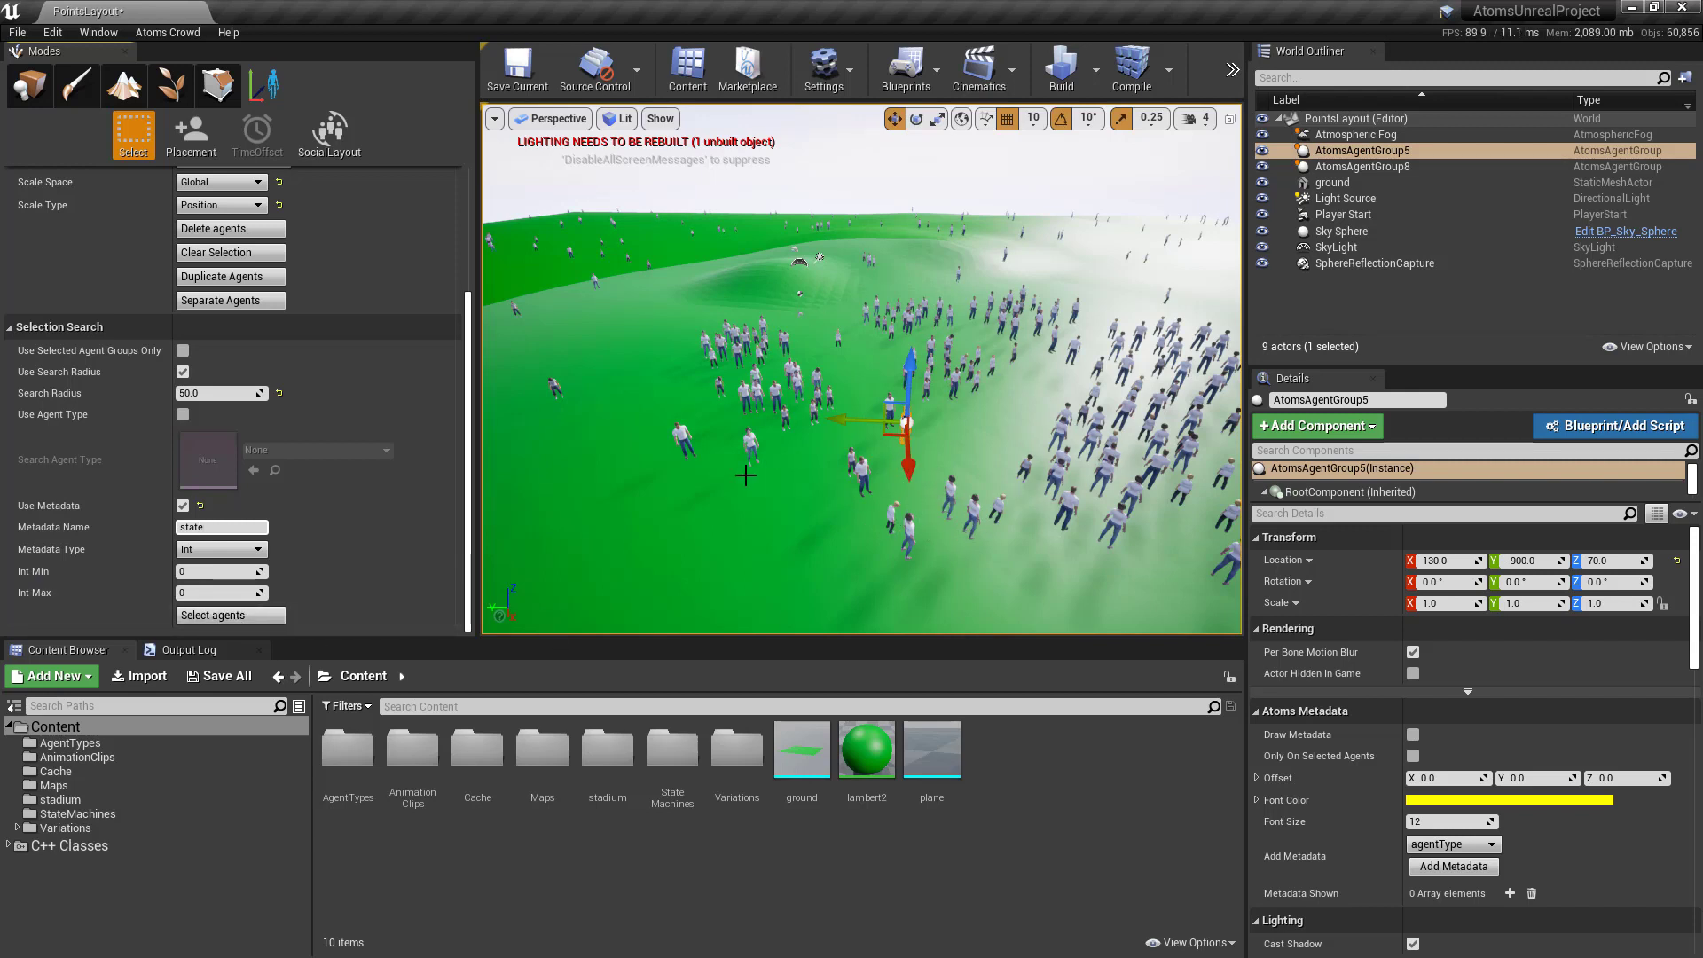
{"action": "left_click", "coordinate": [250, 615]}
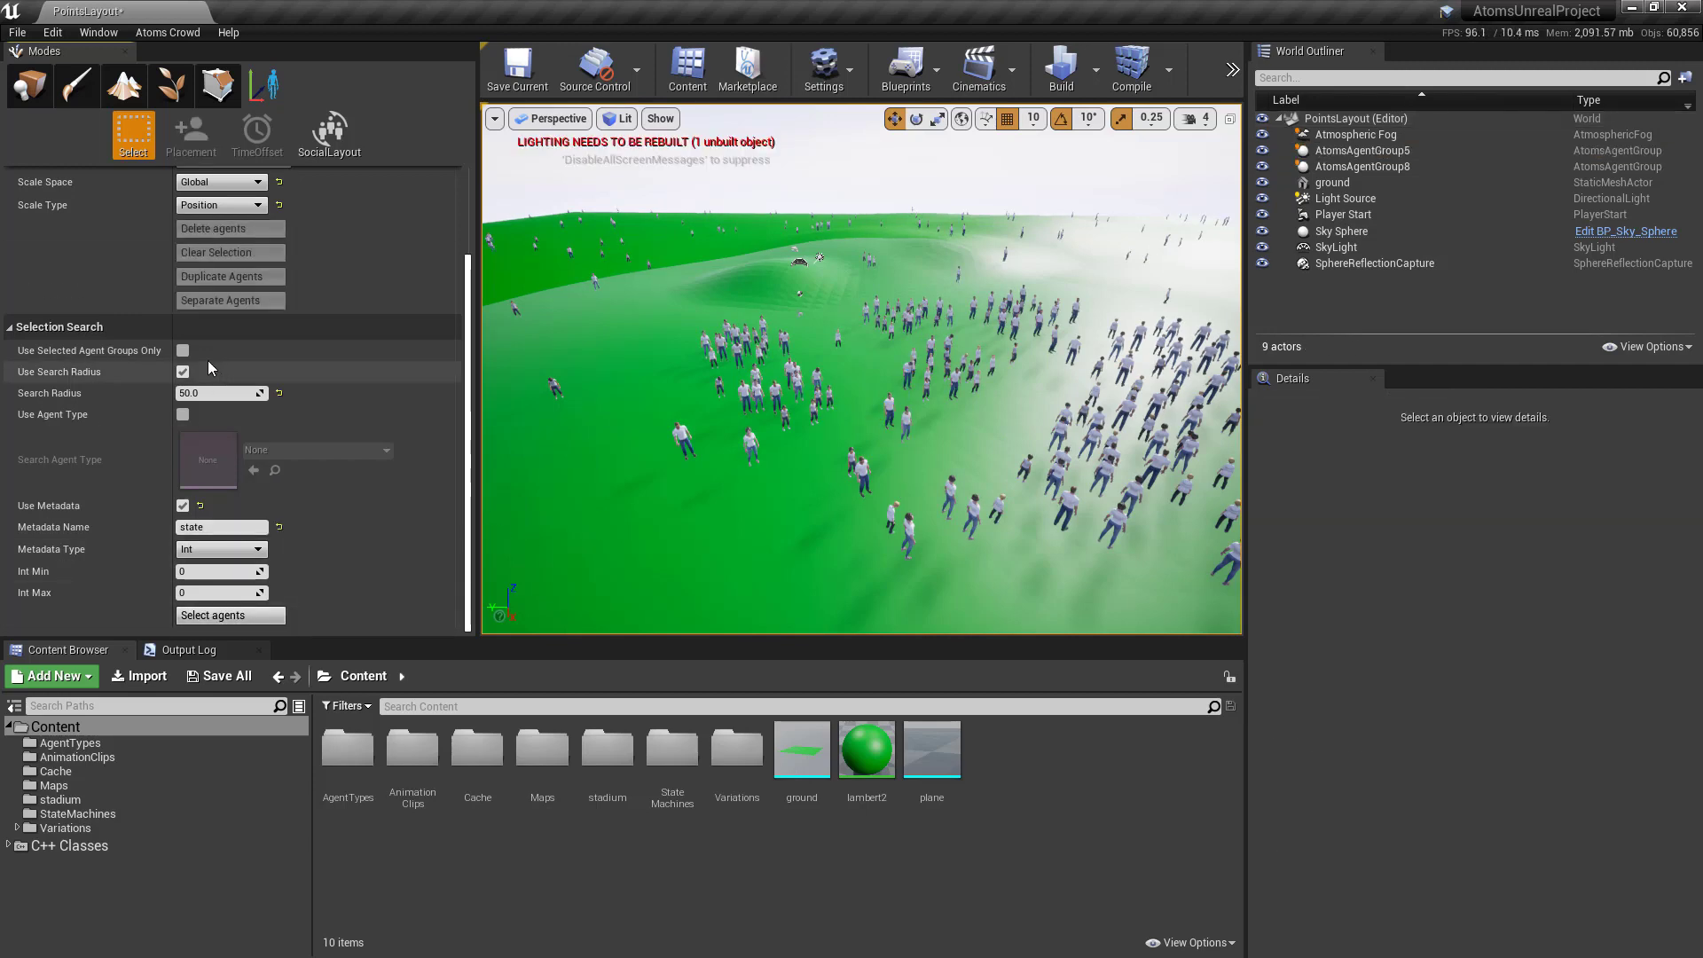
Disable the search radius filter and run the agent search using only the state metadata.
{"action": "left_click", "coordinate": [183, 372]}
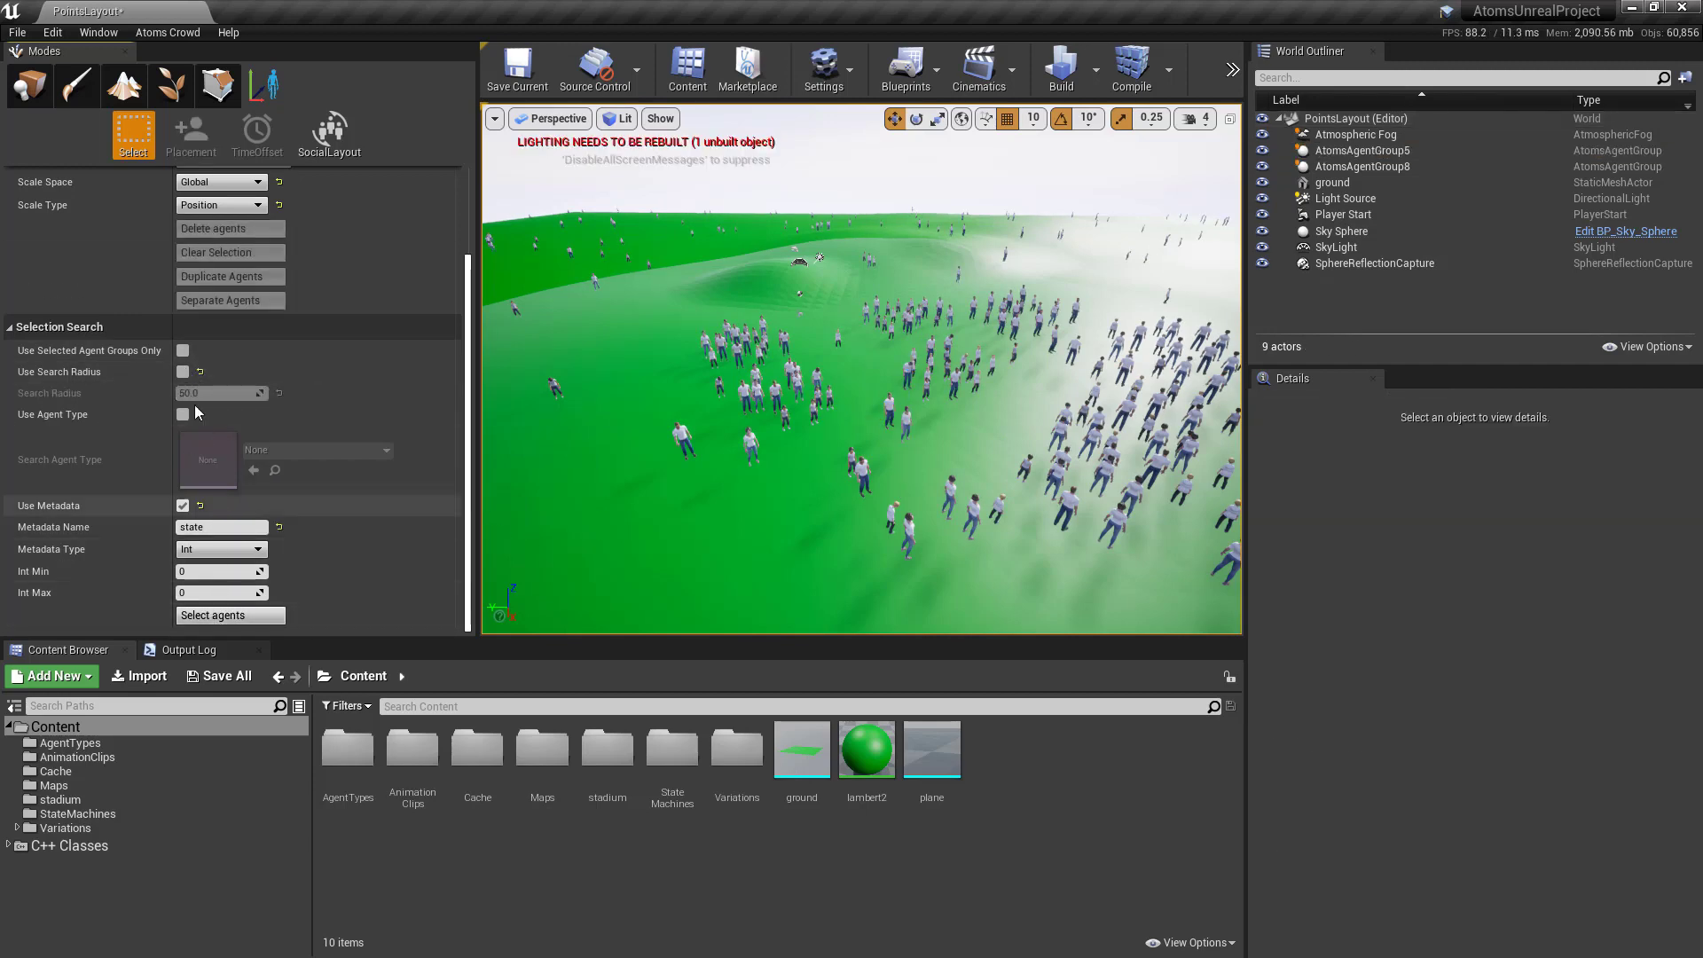
{"action": "left_click", "coordinate": [226, 618]}
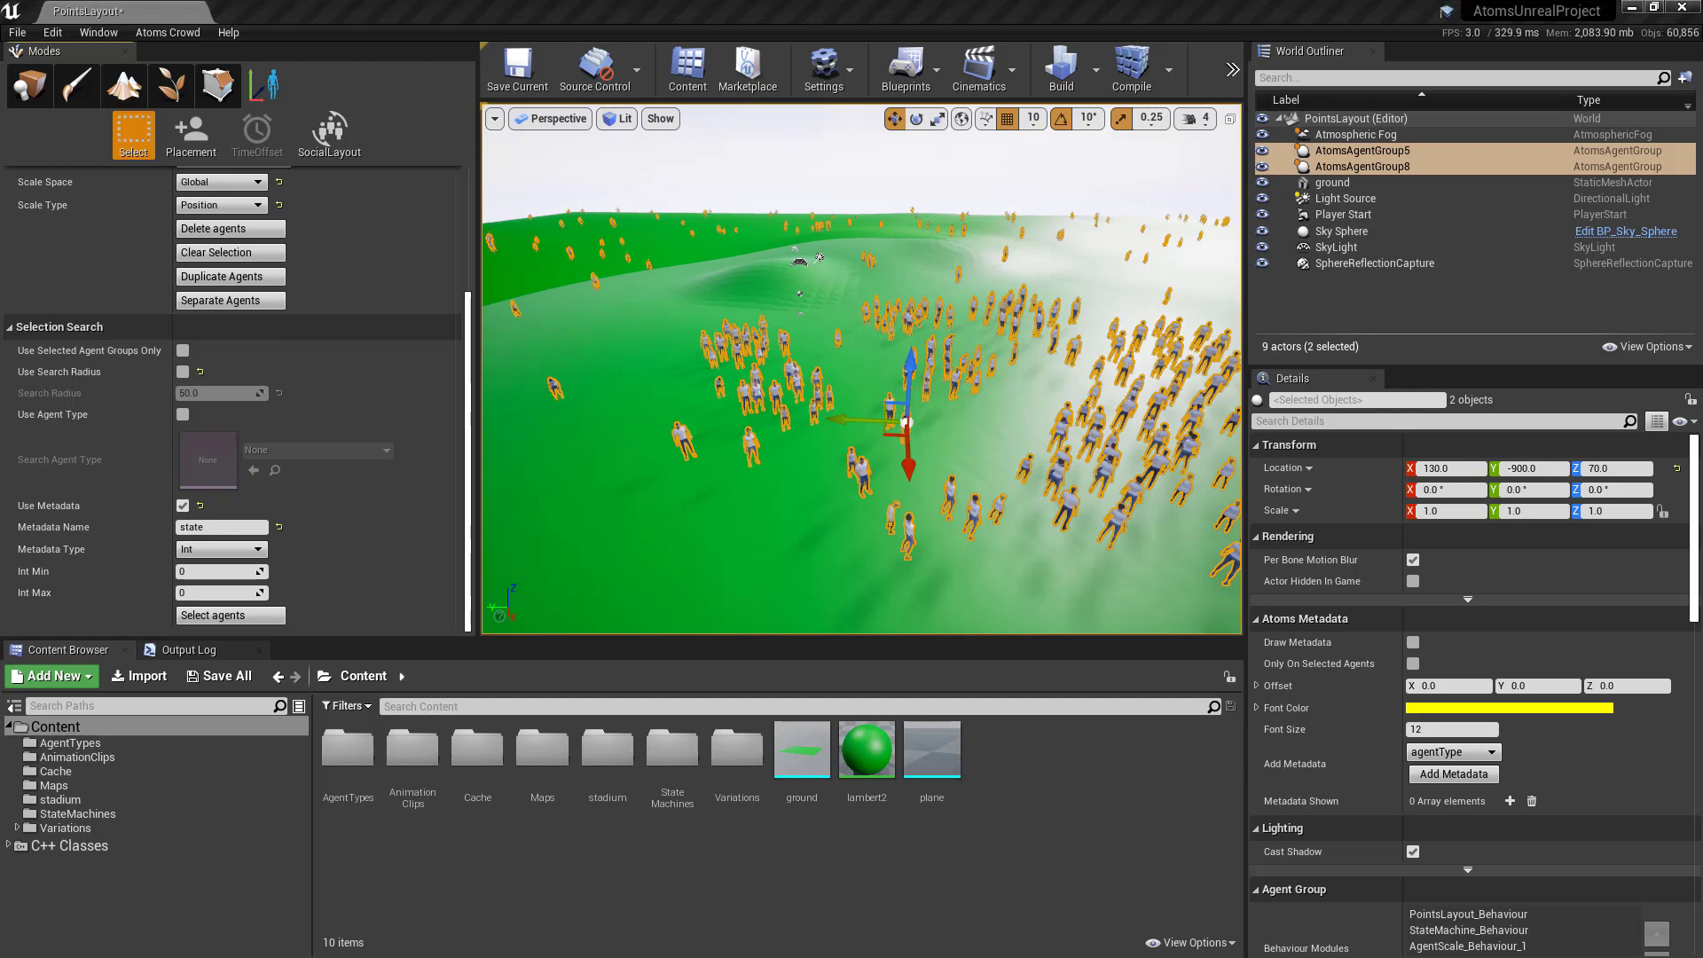
Switch to the browser and examine the Agent metadatas table in the Atoms Crowd documentation, then return to the Unreal editor.
{"action": "scroll", "coordinate": [710, 552], "scroll_direction": "down", "scroll_amount": 10}
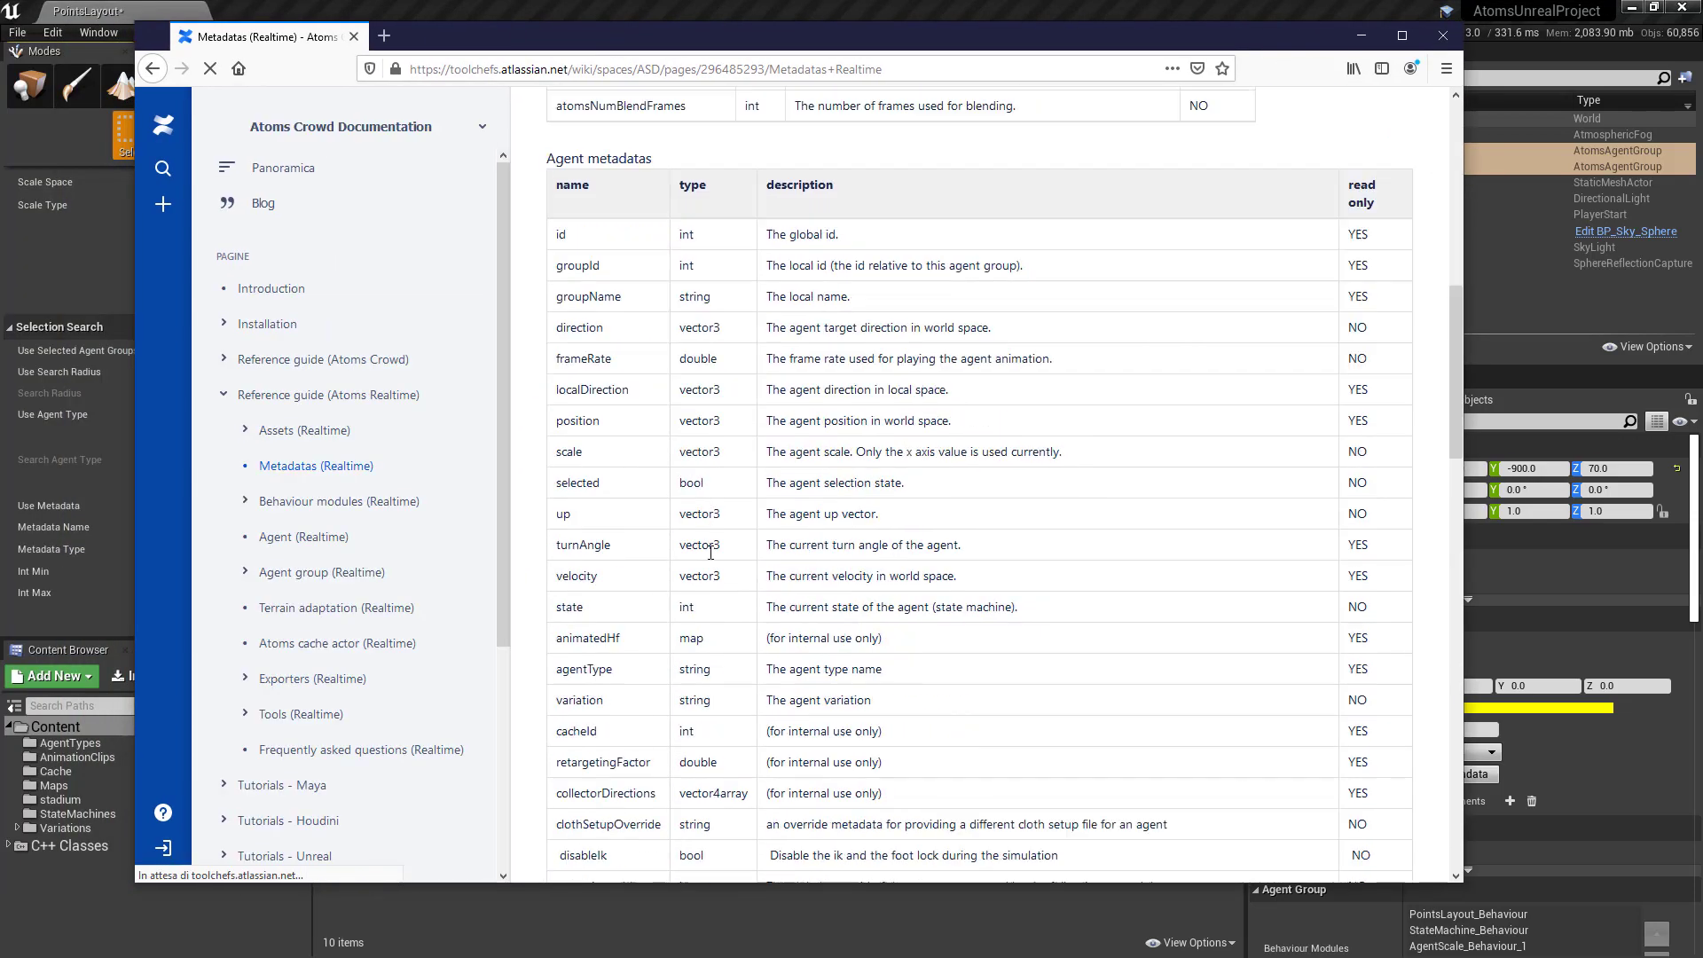
{"action": "scroll", "coordinate": [580, 439], "scroll_direction": "up", "scroll_amount": 5}
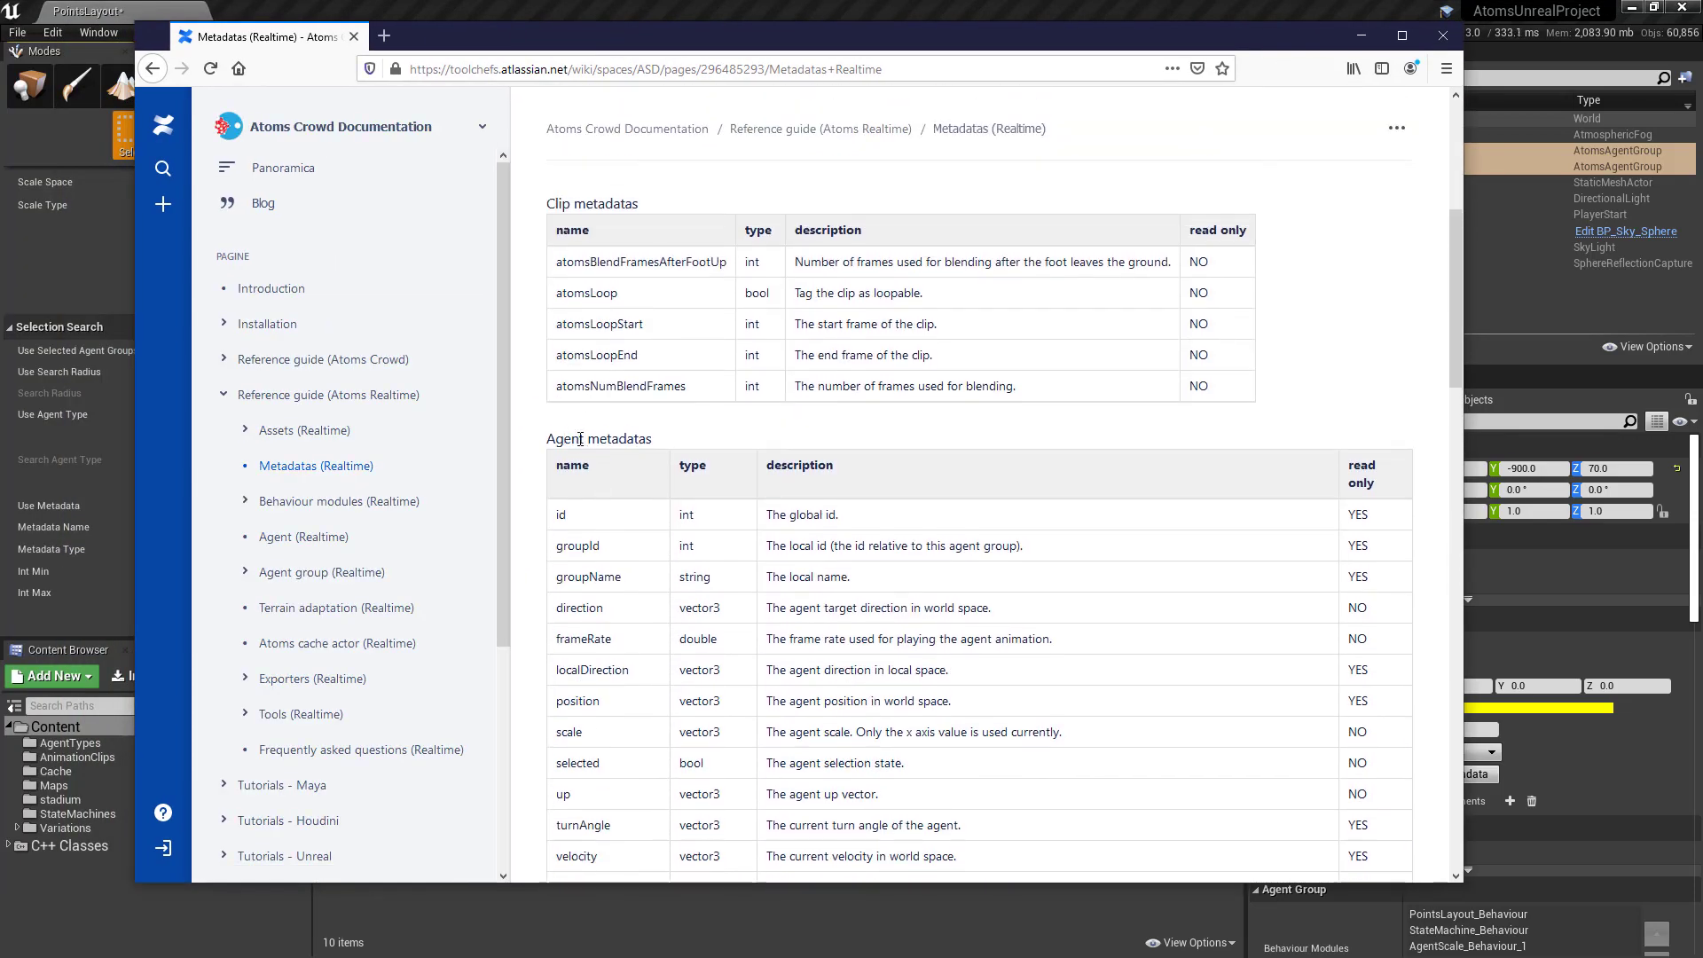
{"action": "scroll", "coordinate": [580, 439], "scroll_direction": "down", "scroll_amount": 3}
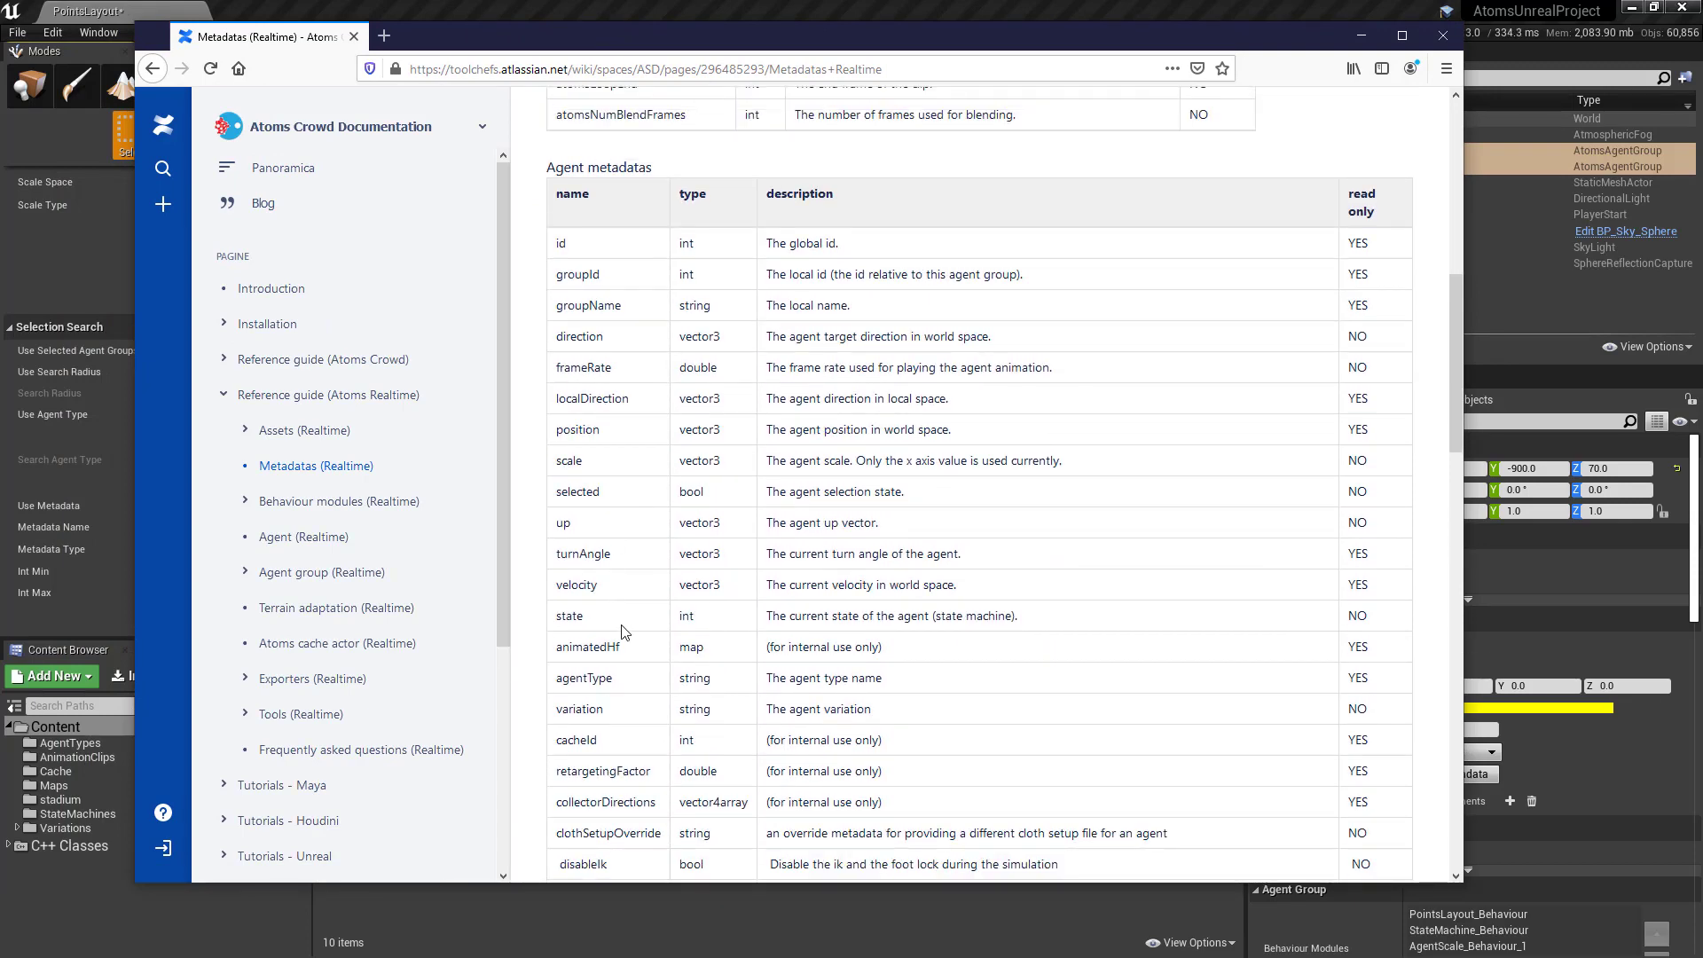
{"action": "scroll", "coordinate": [626, 593], "scroll_direction": "down", "scroll_amount": 4}
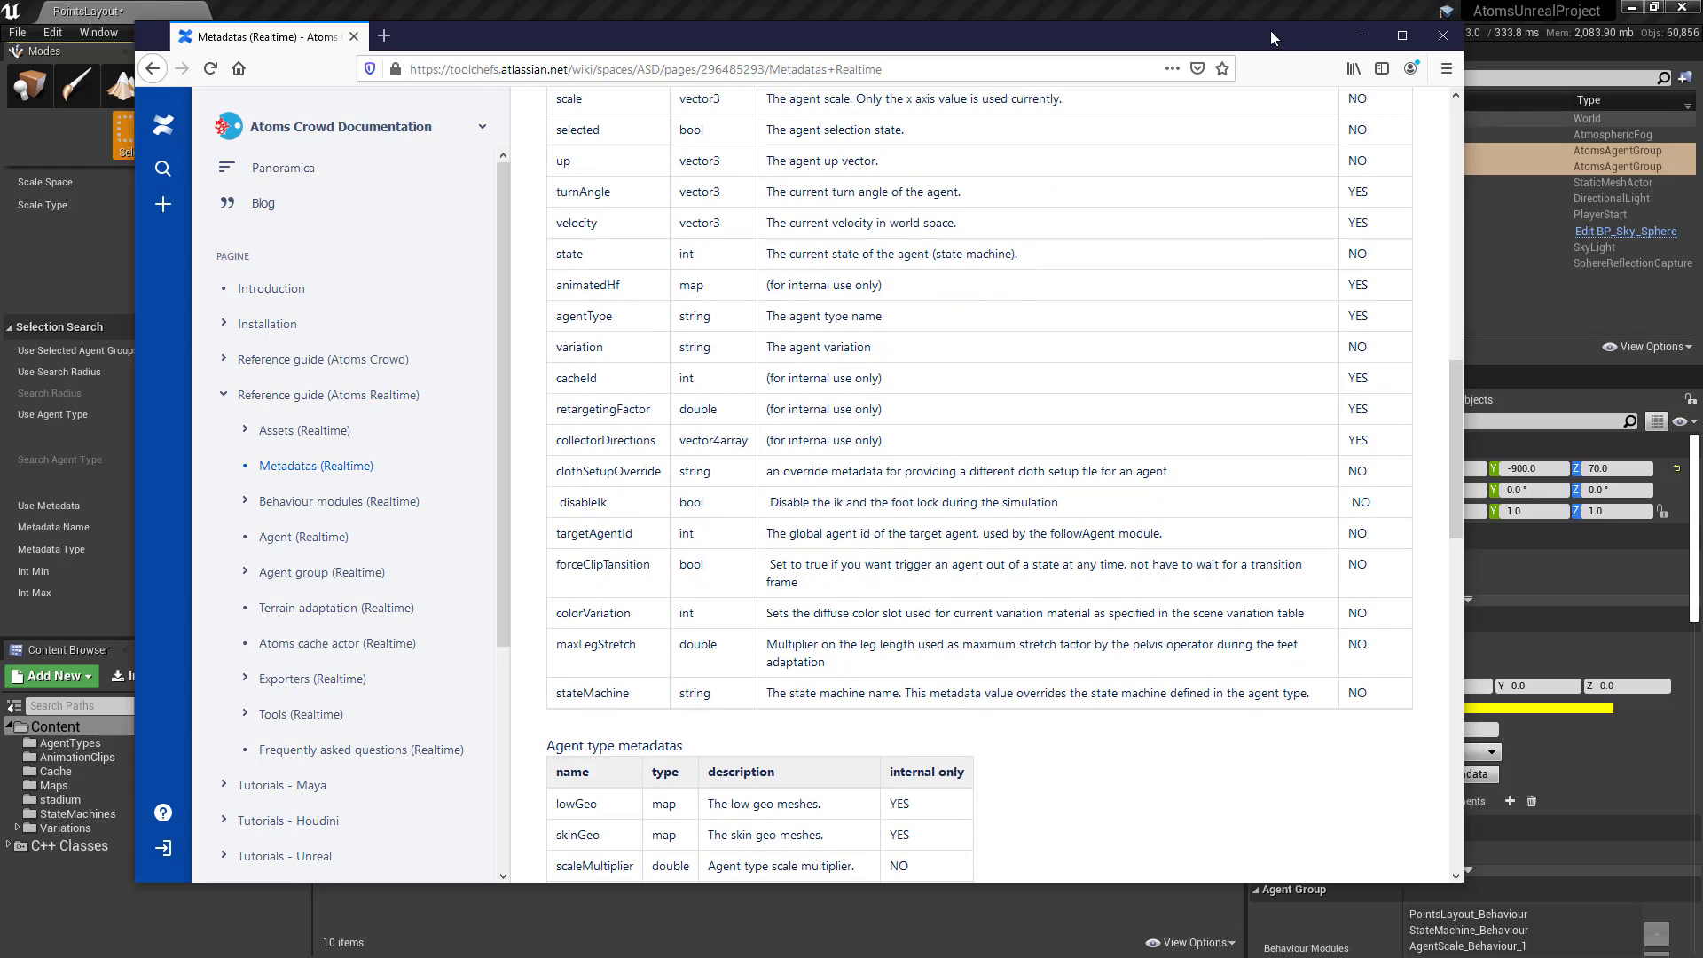
{"action": "left_click", "coordinate": [1360, 35]}
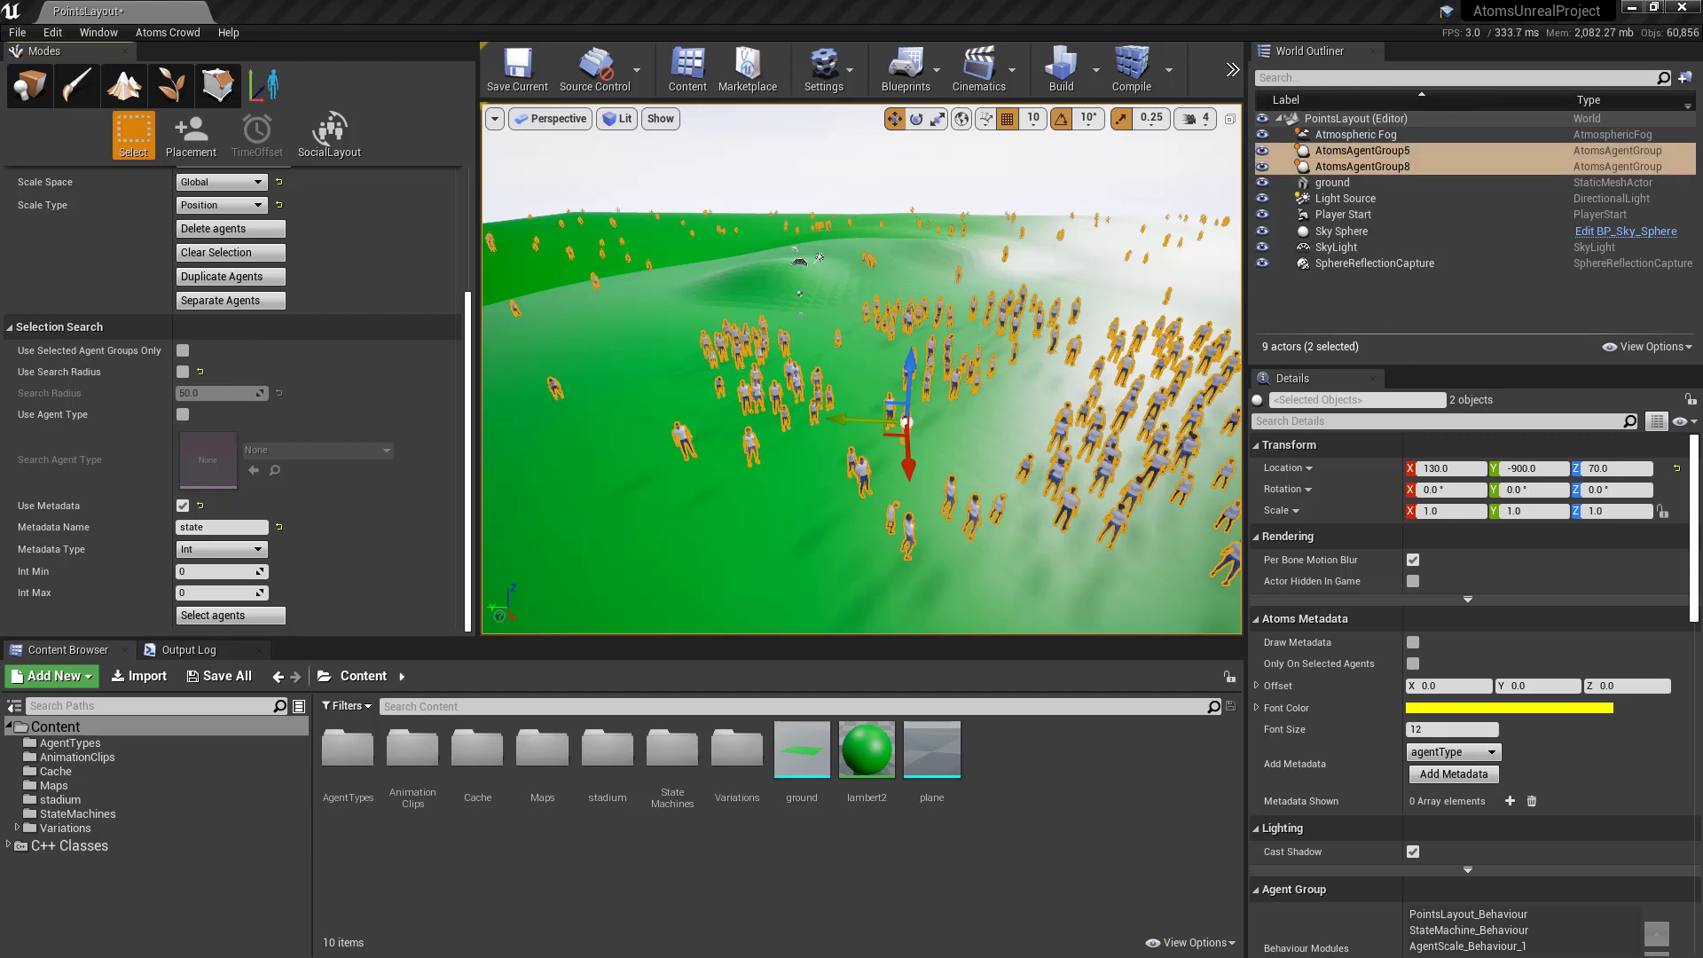
Save the level and select the small cluster of agents in front of the crowd with the Social Layout tool.
{"action": "key", "text": "ctrl+s"}
{"action": "left_click", "coordinate": [340, 151]}
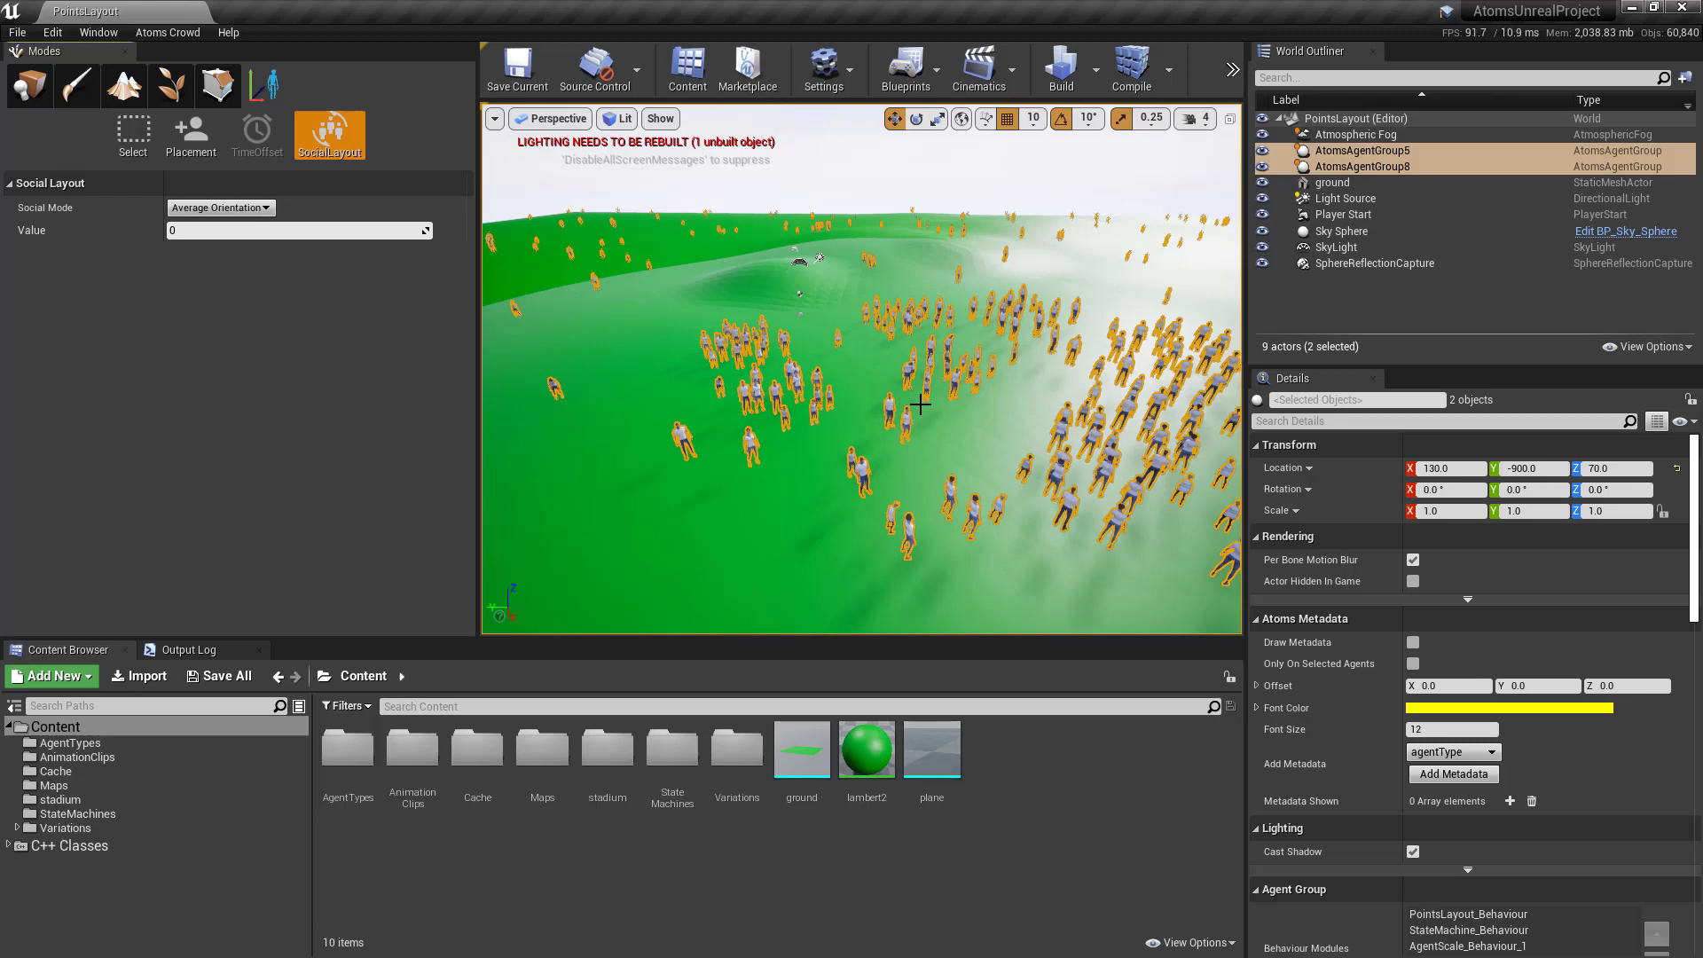
{"action": "left_click_drag", "start_coordinate": [988, 575], "coordinate": [847, 372]}
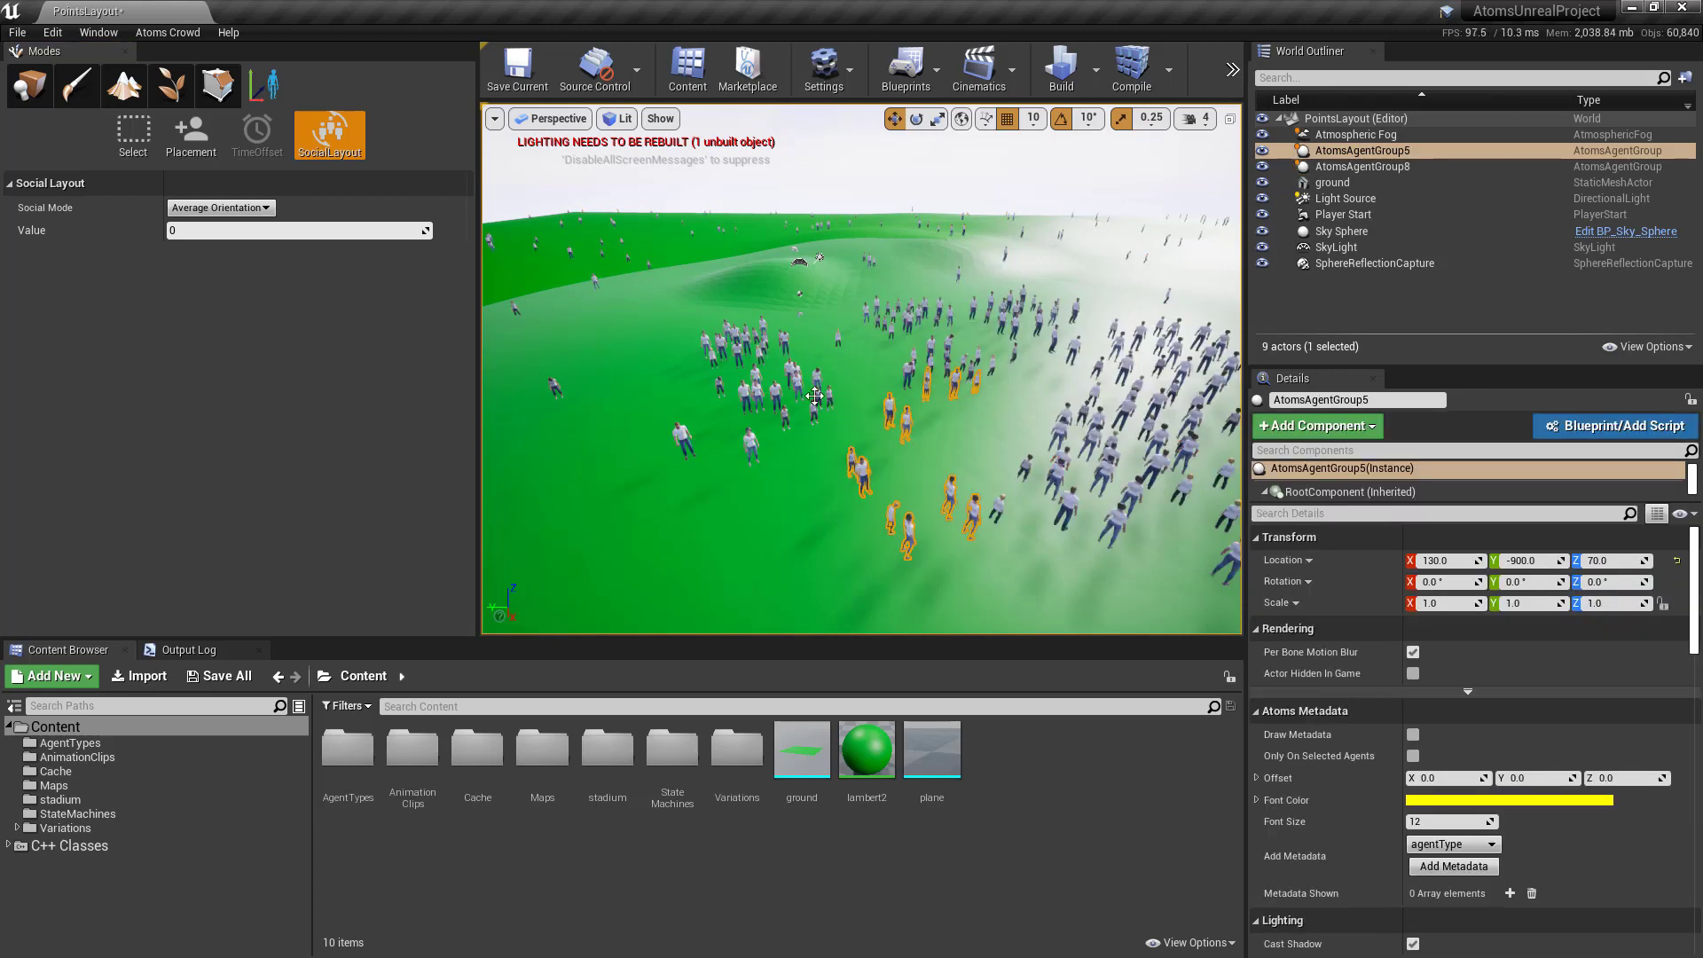
Apply the Average Orientation social mode to the selected agents, adjusting the value freely and then entering 50.
{"action": "left_click", "coordinate": [248, 218]}
{"action": "left_click", "coordinate": [355, 264]}
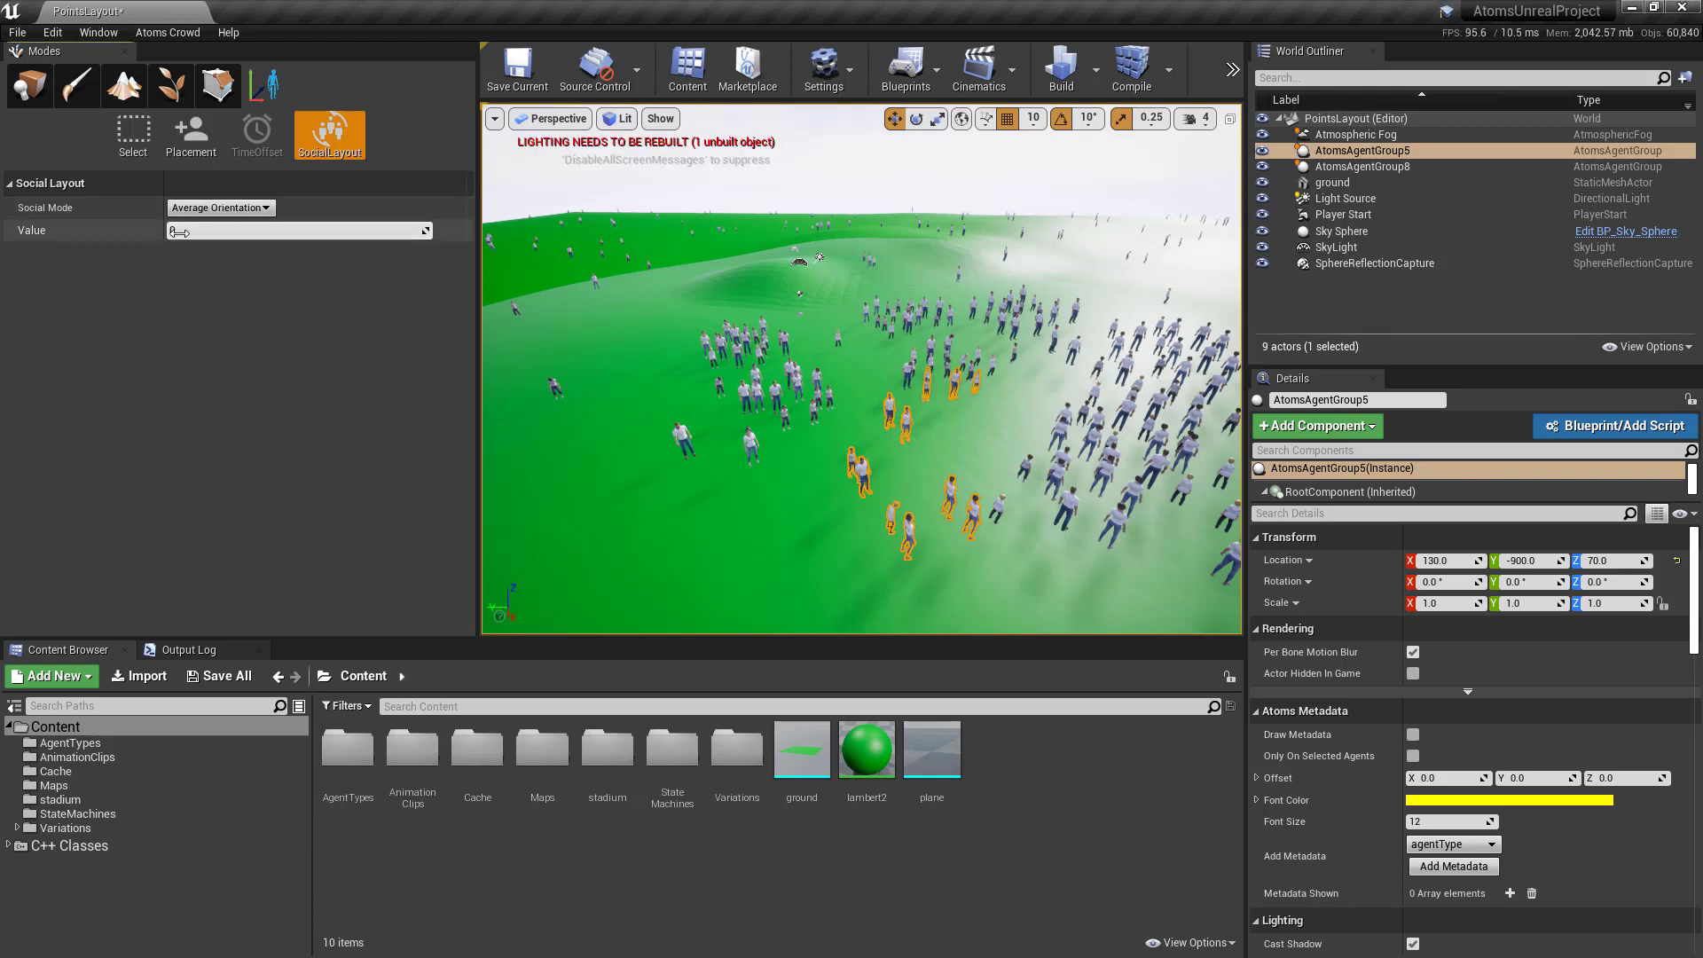
{"action": "mouse_move", "coordinate": [174, 231]}
{"action": "left_mouse_down"}
{"action": "mouse_move", "coordinate": [433, 231]}
{"action": "mouse_move", "coordinate": [168, 231]}
{"action": "left_mouse_up"}
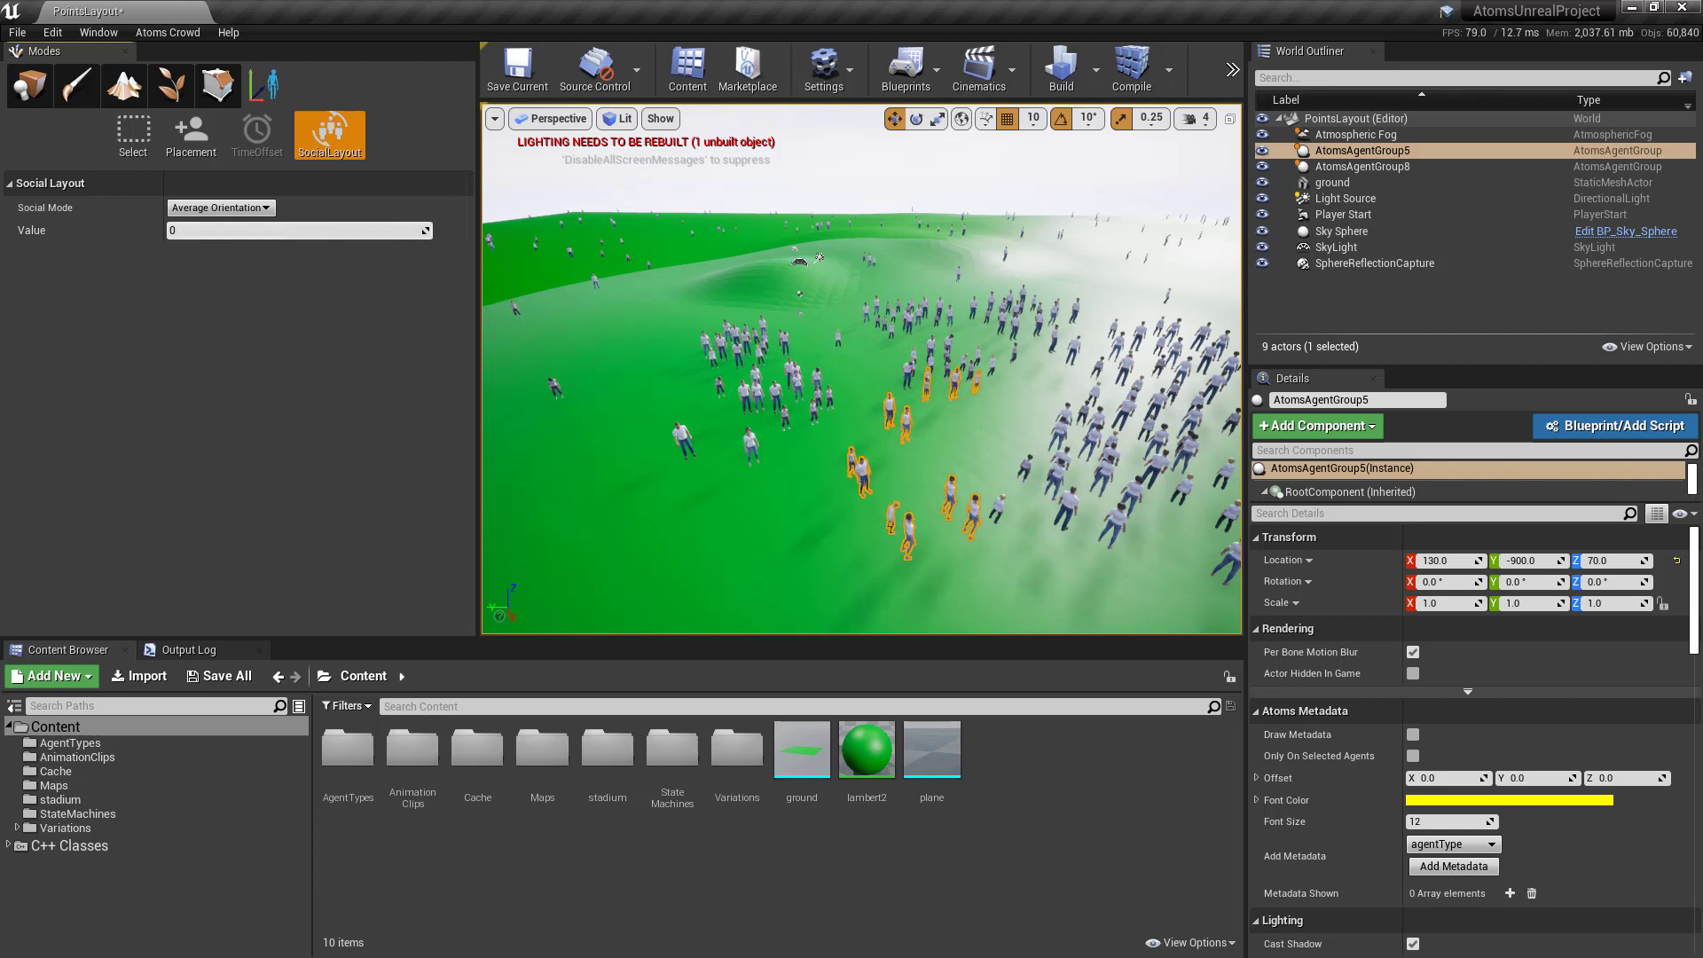
{"action": "left_click", "coordinate": [215, 231]}
{"action": "type", "text": "5"}
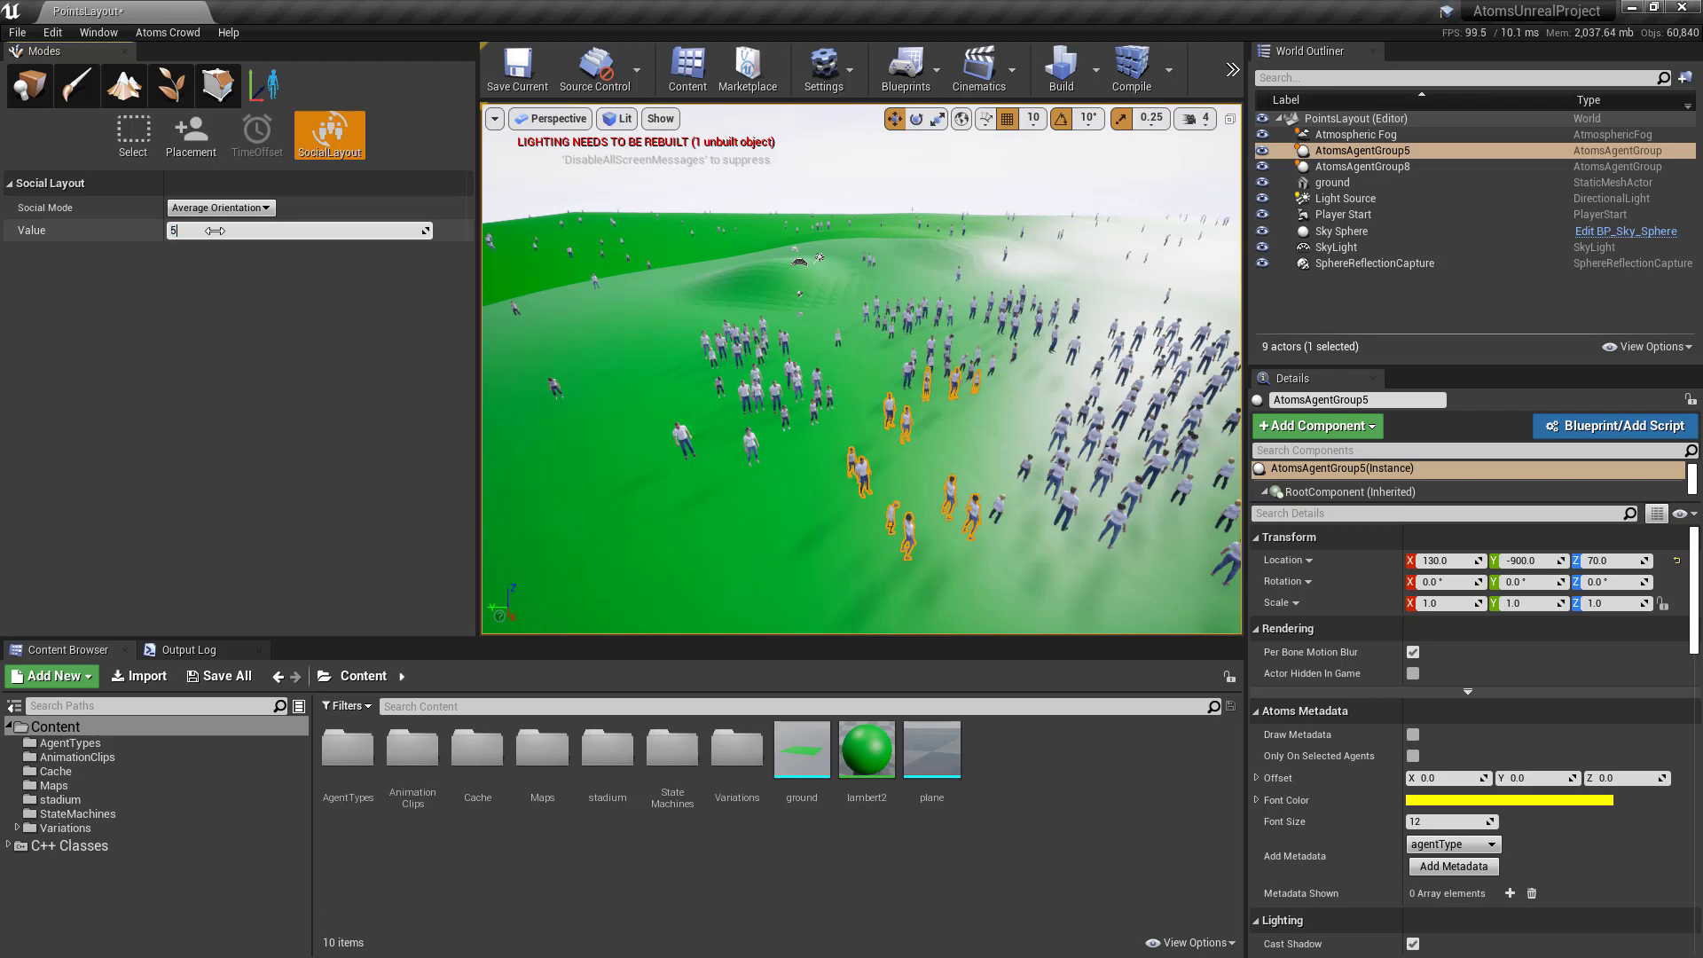
{"action": "type", "text": "0"}
{"action": "key", "text": "Return"}
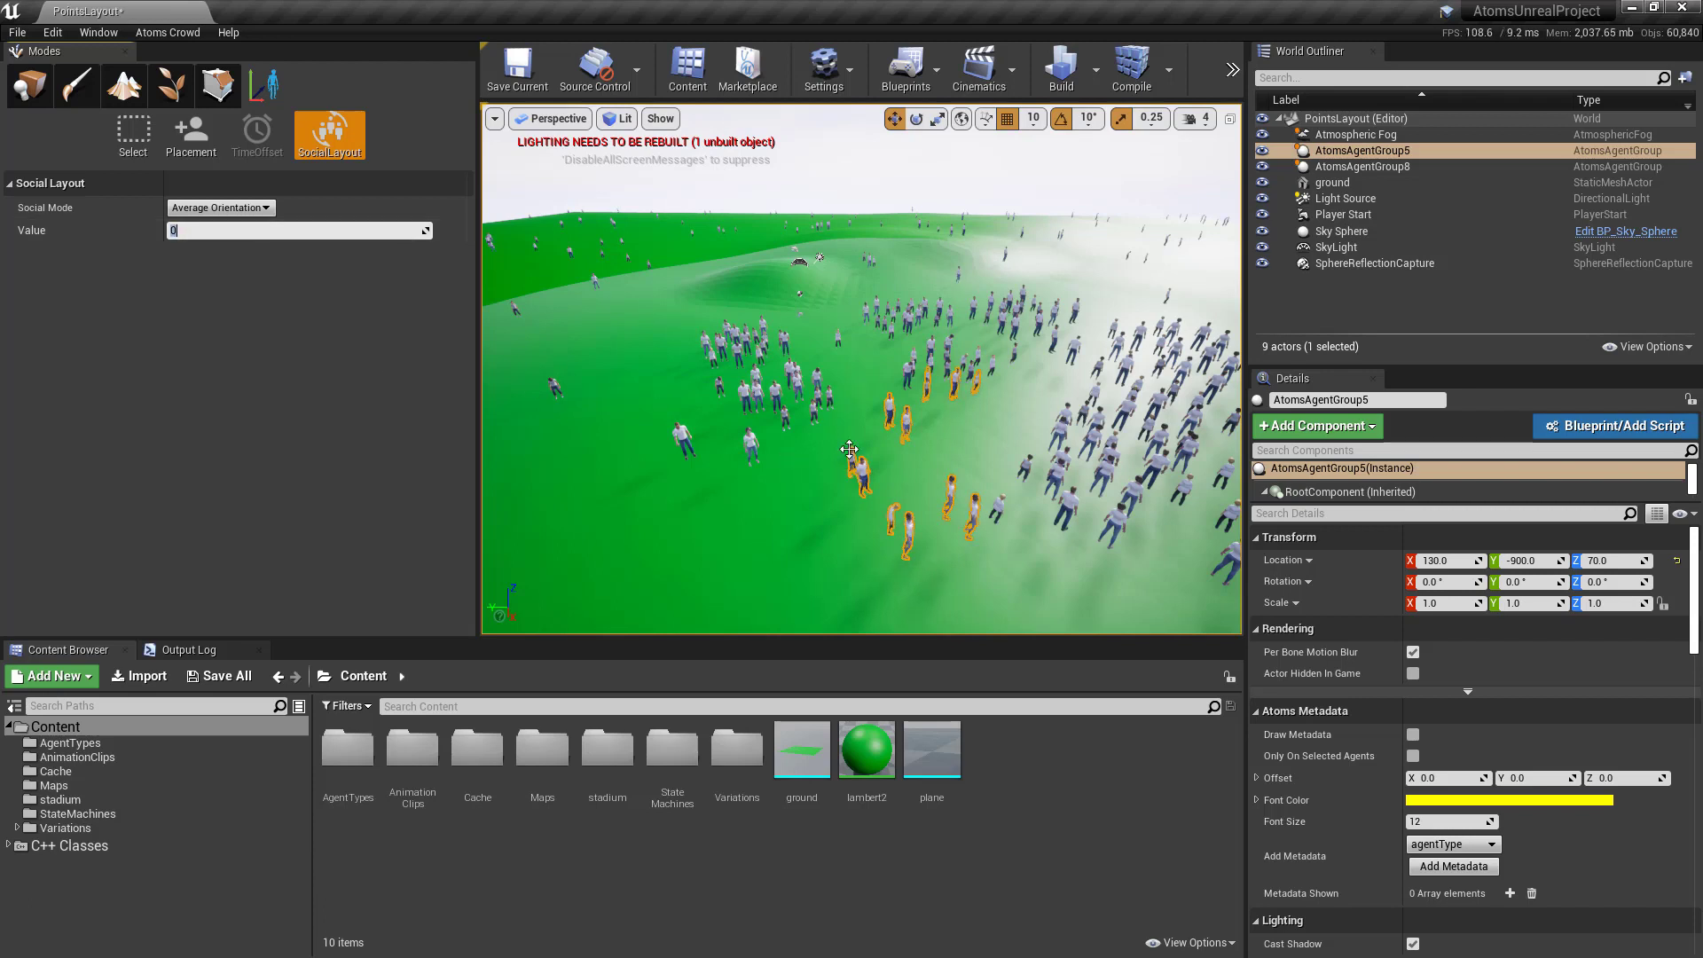
Pull the selected agents closer together with the Average Position social mode.
{"action": "left_click", "coordinate": [220, 207]}
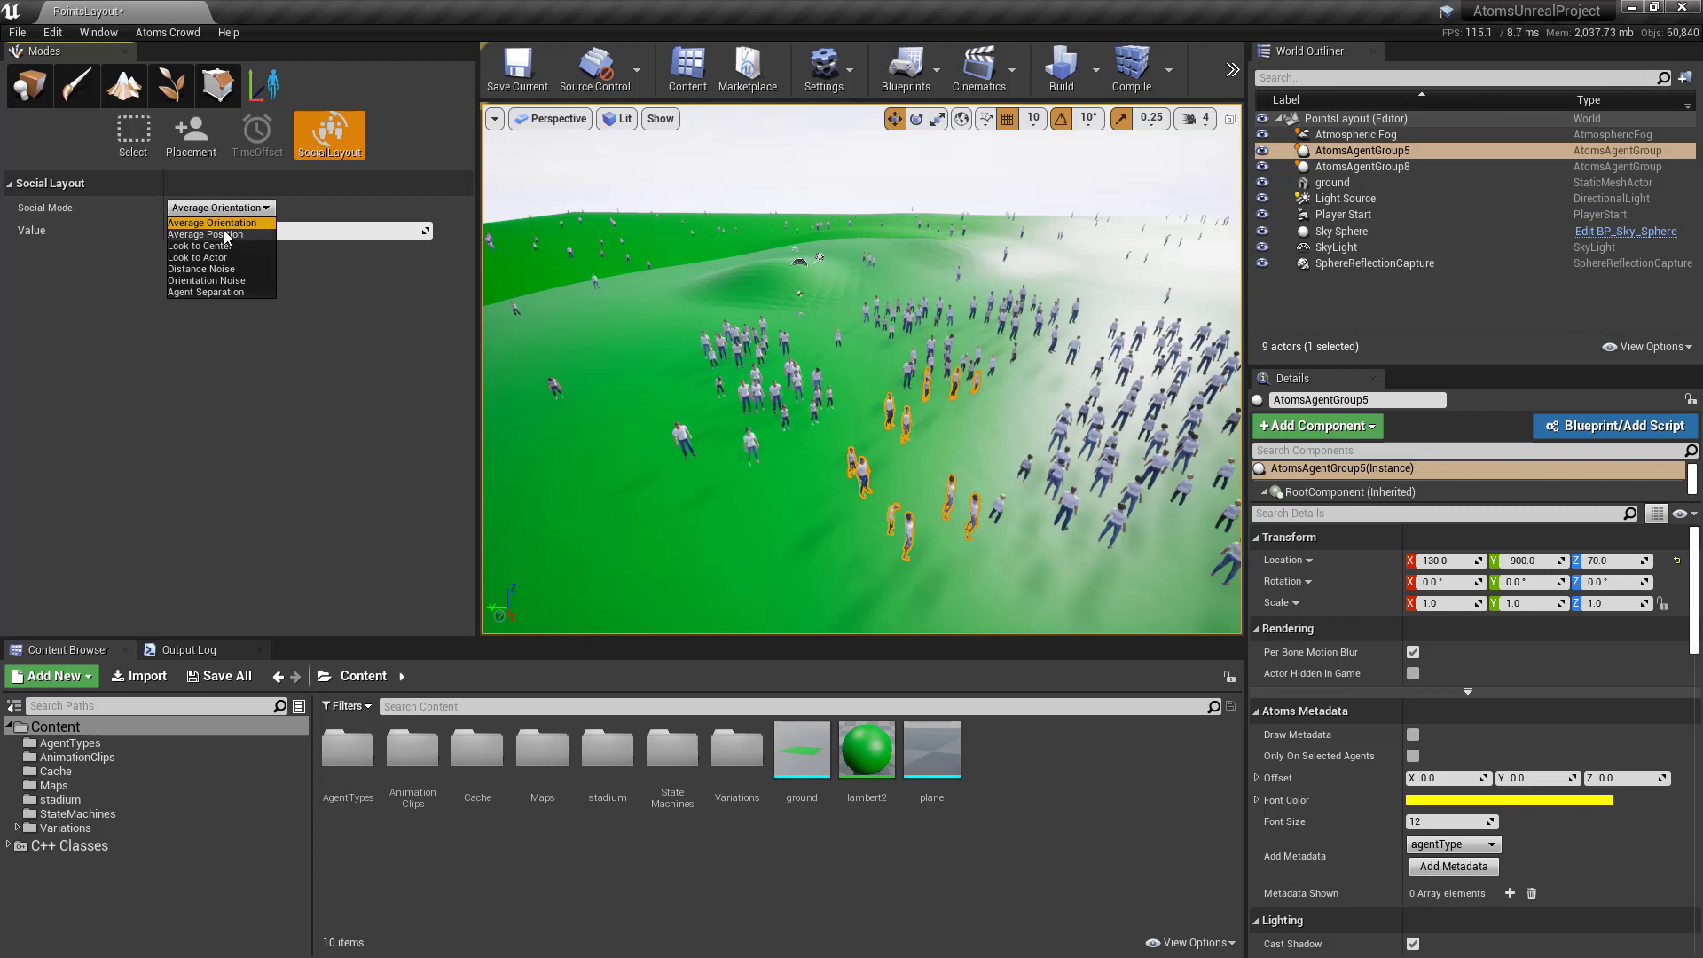
{"action": "left_click", "coordinate": [223, 229]}
{"action": "left_click_drag", "start_coordinate": [173, 230], "coordinate": [235, 230]}
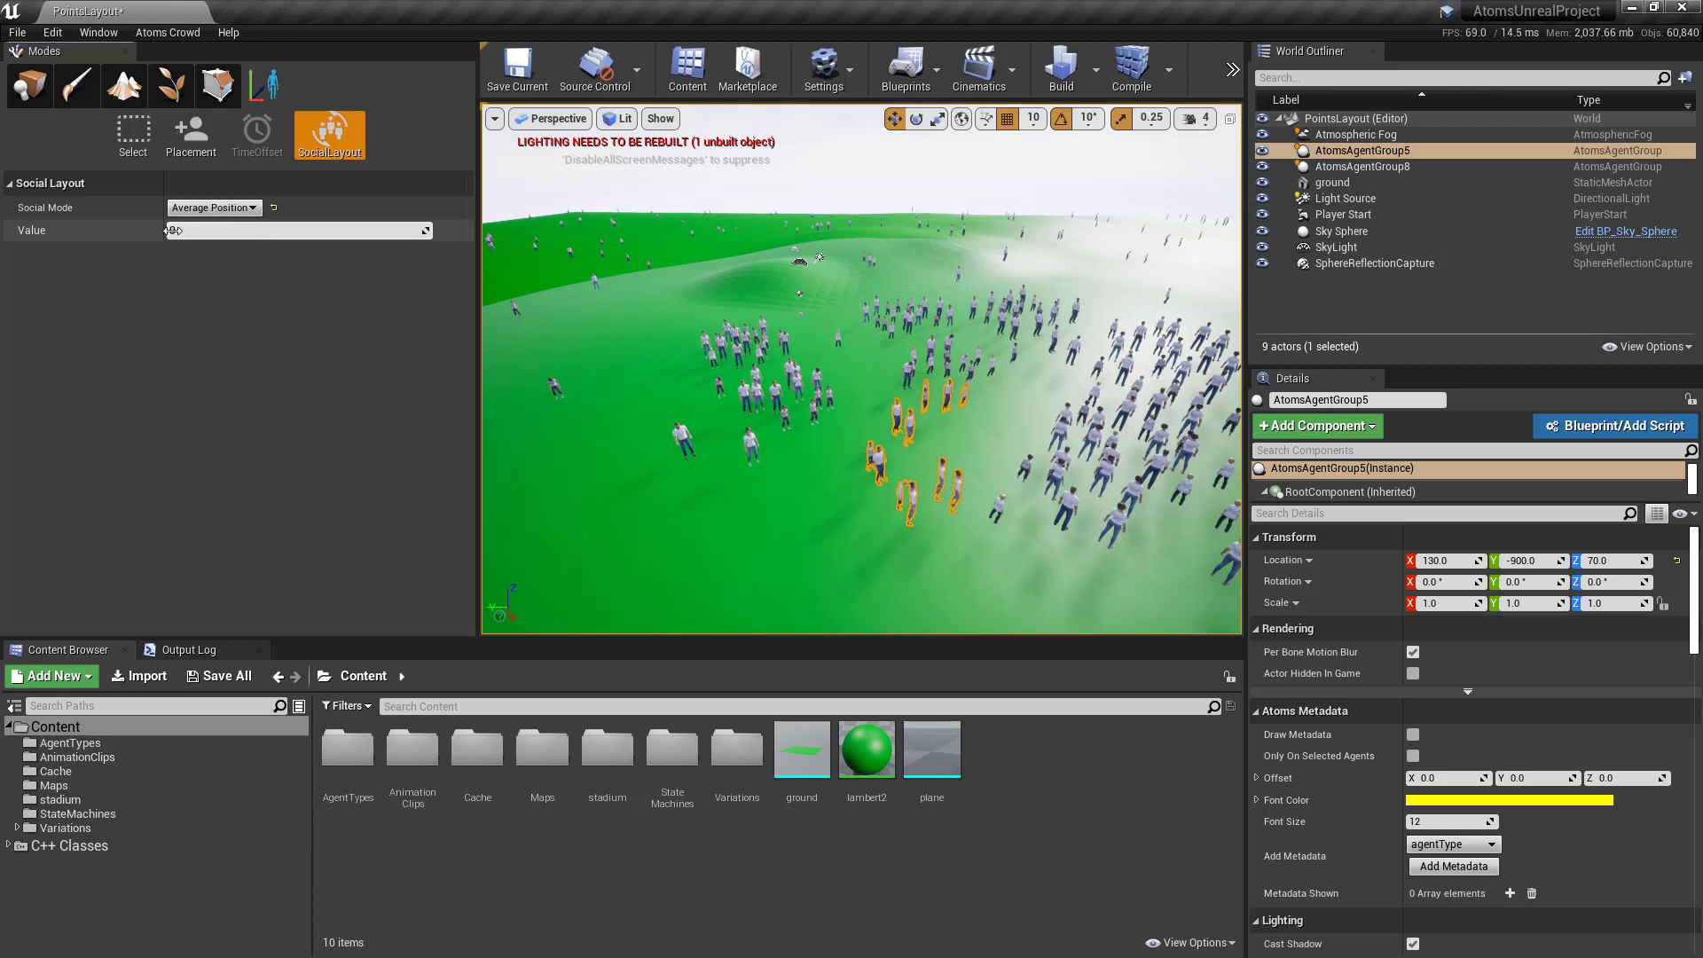
Turn the selected agents toward the middle of their cluster with the Look to Center social mode.
{"action": "left_click", "coordinate": [213, 208]}
{"action": "left_click", "coordinate": [202, 247]}
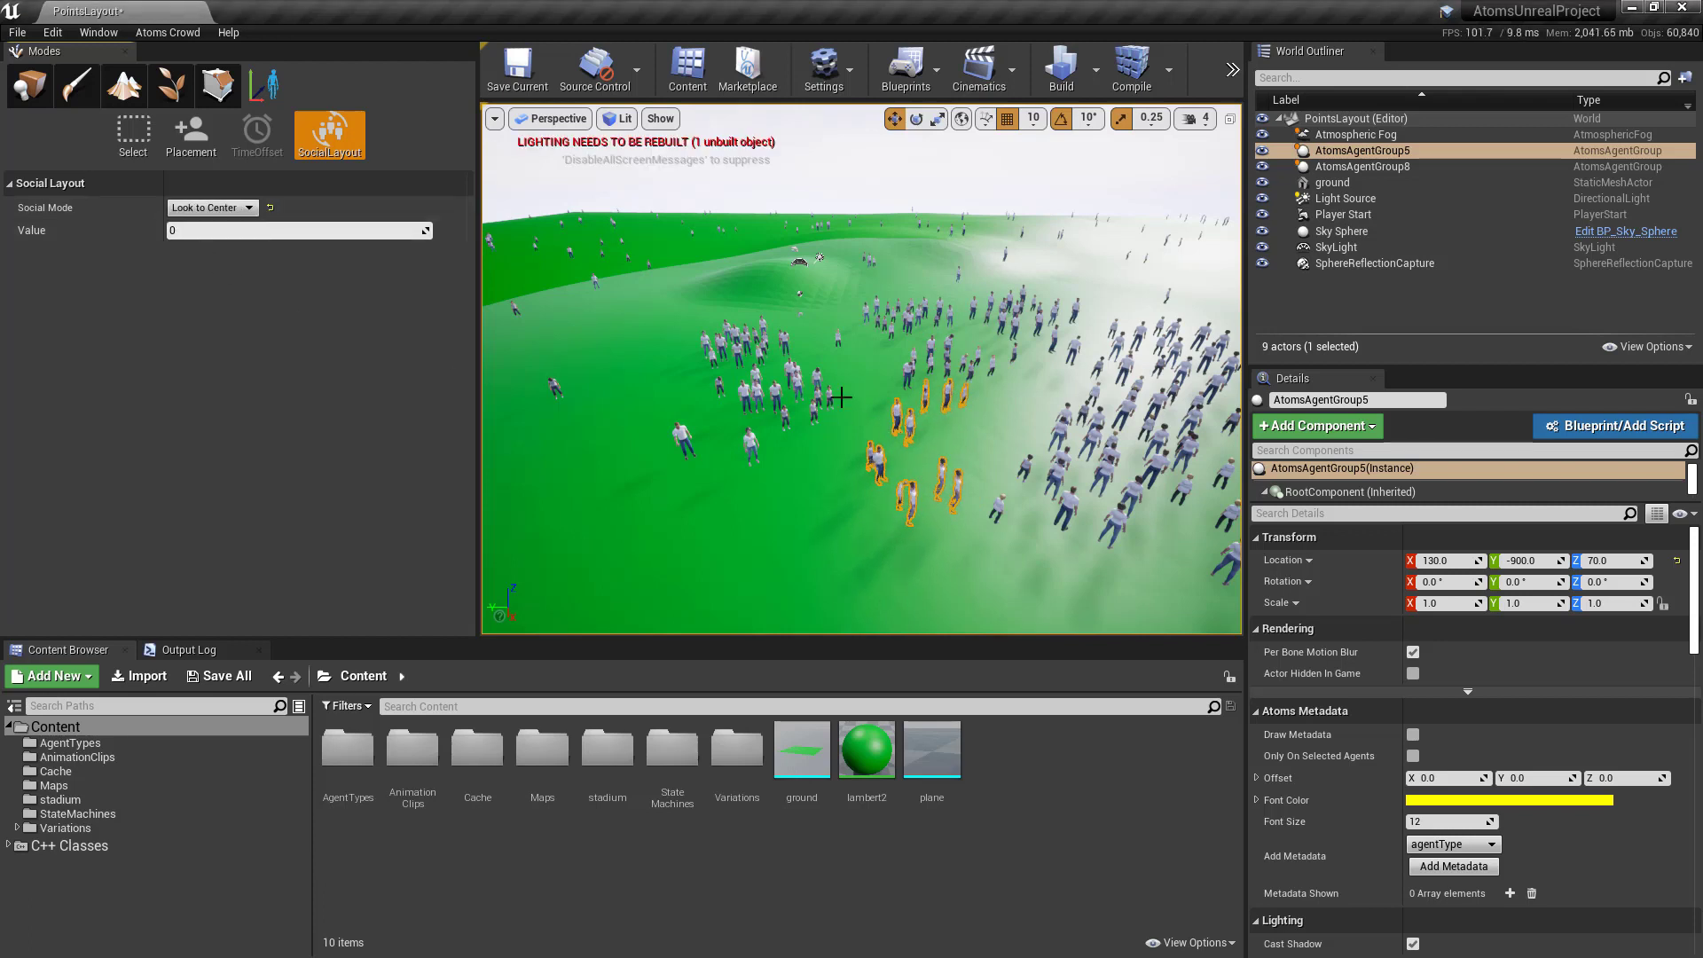
{"action": "mouse_move", "coordinate": [168, 230]}
{"action": "left_mouse_down"}
{"action": "mouse_move", "coordinate": [434, 229]}
{"action": "mouse_move", "coordinate": [169, 229]}
{"action": "left_mouse_up"}
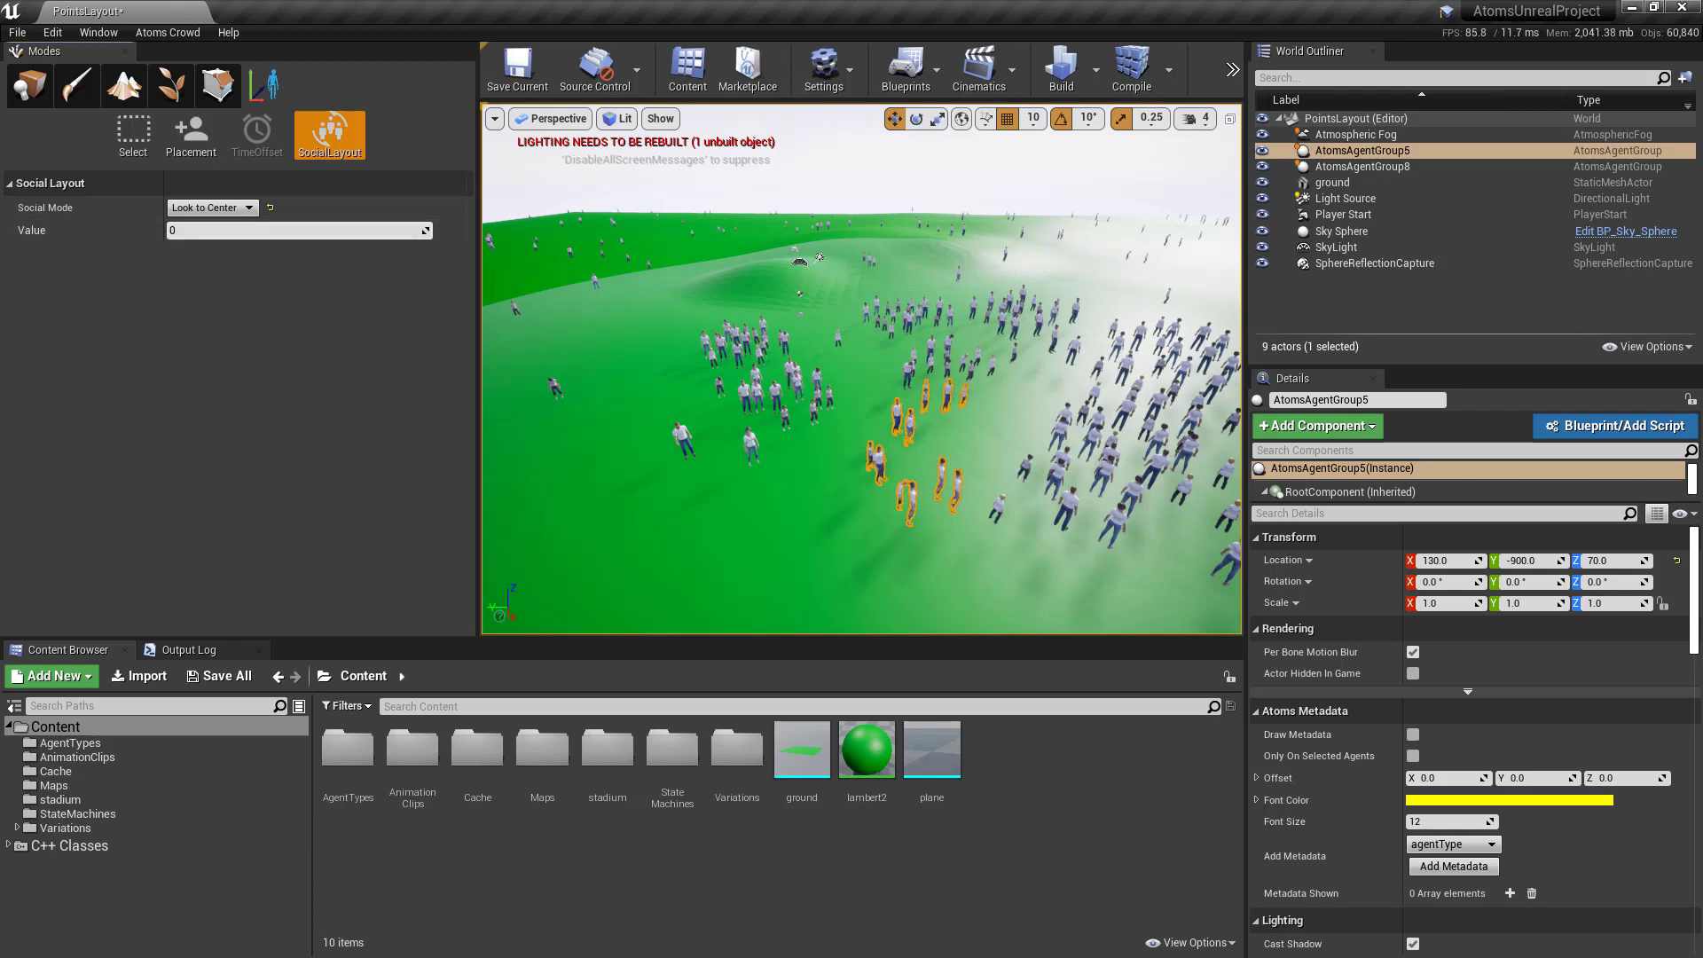
Use the Look to Actor social mode with Sky Sphere as the reference actor, raising the value to about 72.
{"action": "left_click", "coordinate": [217, 207]}
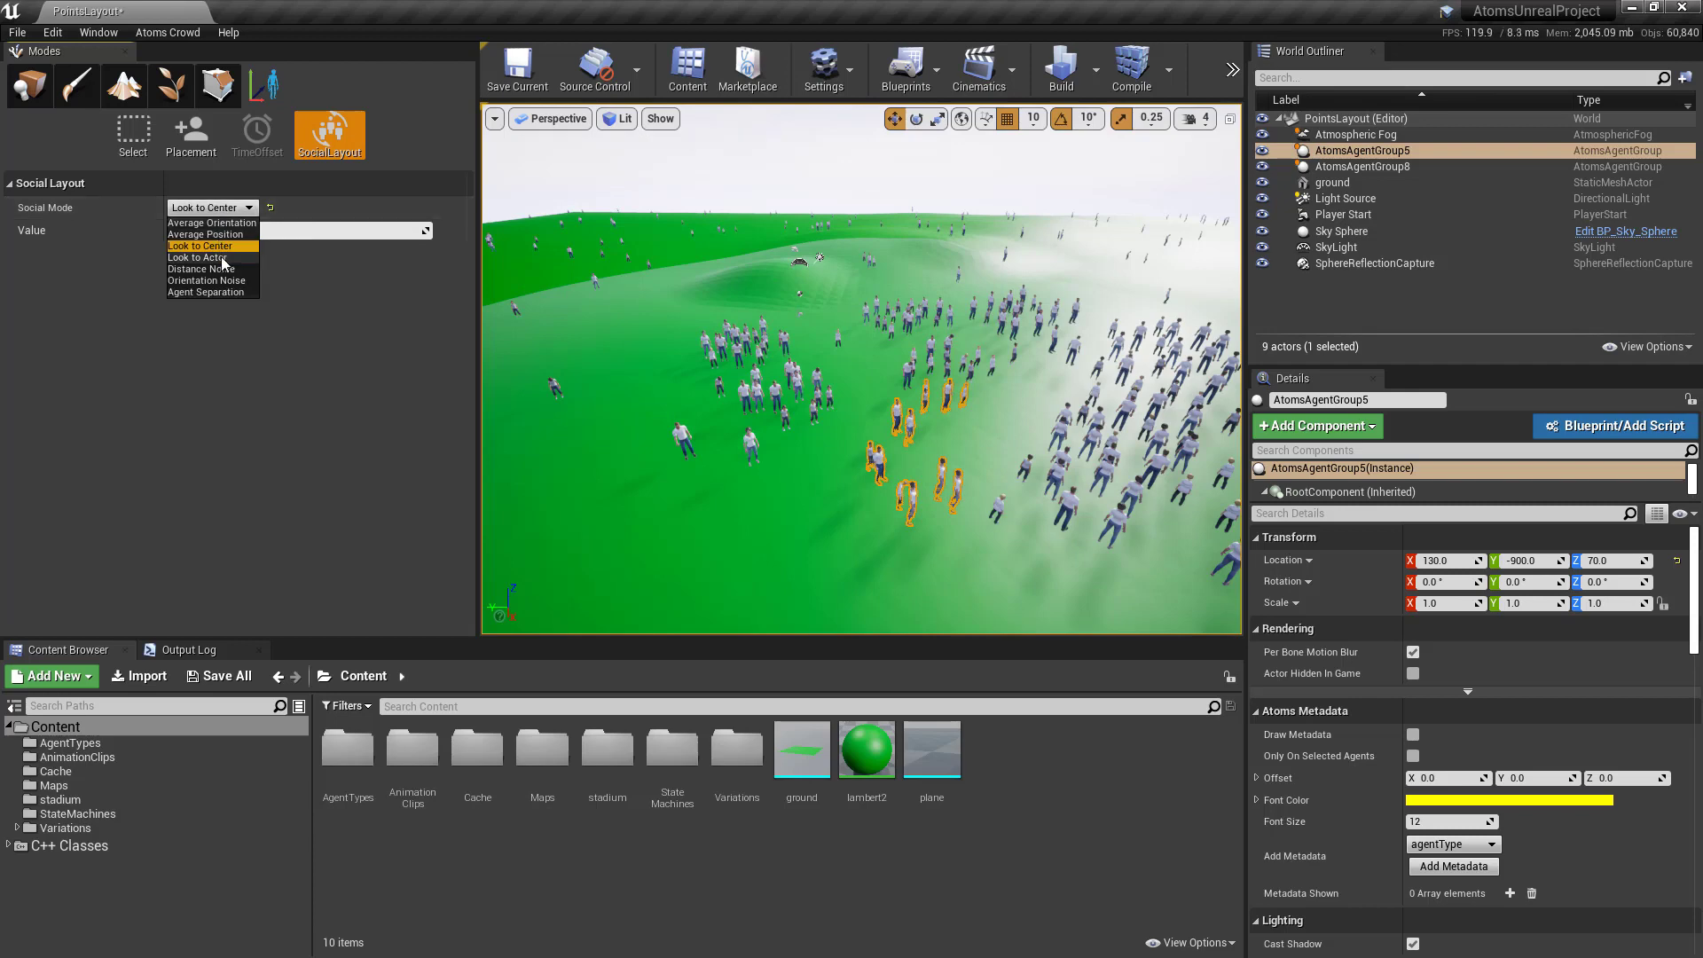
{"action": "left_click", "coordinate": [213, 257]}
{"action": "left_click", "coordinate": [227, 252]}
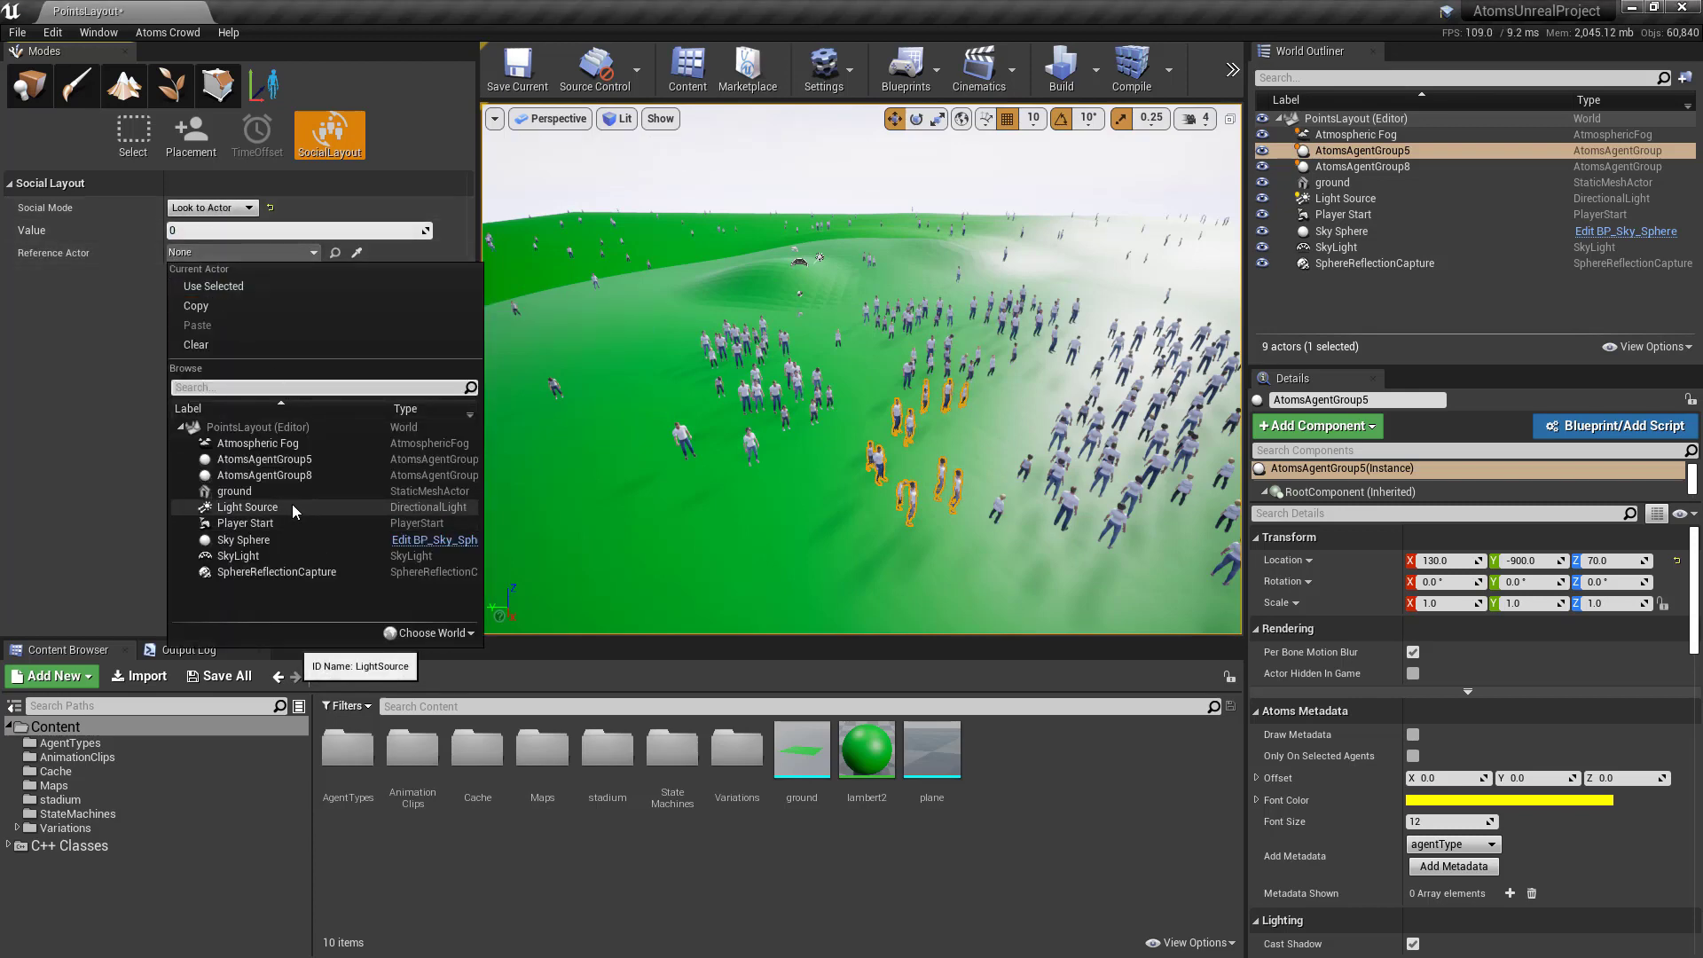
{"action": "left_click", "coordinate": [296, 539]}
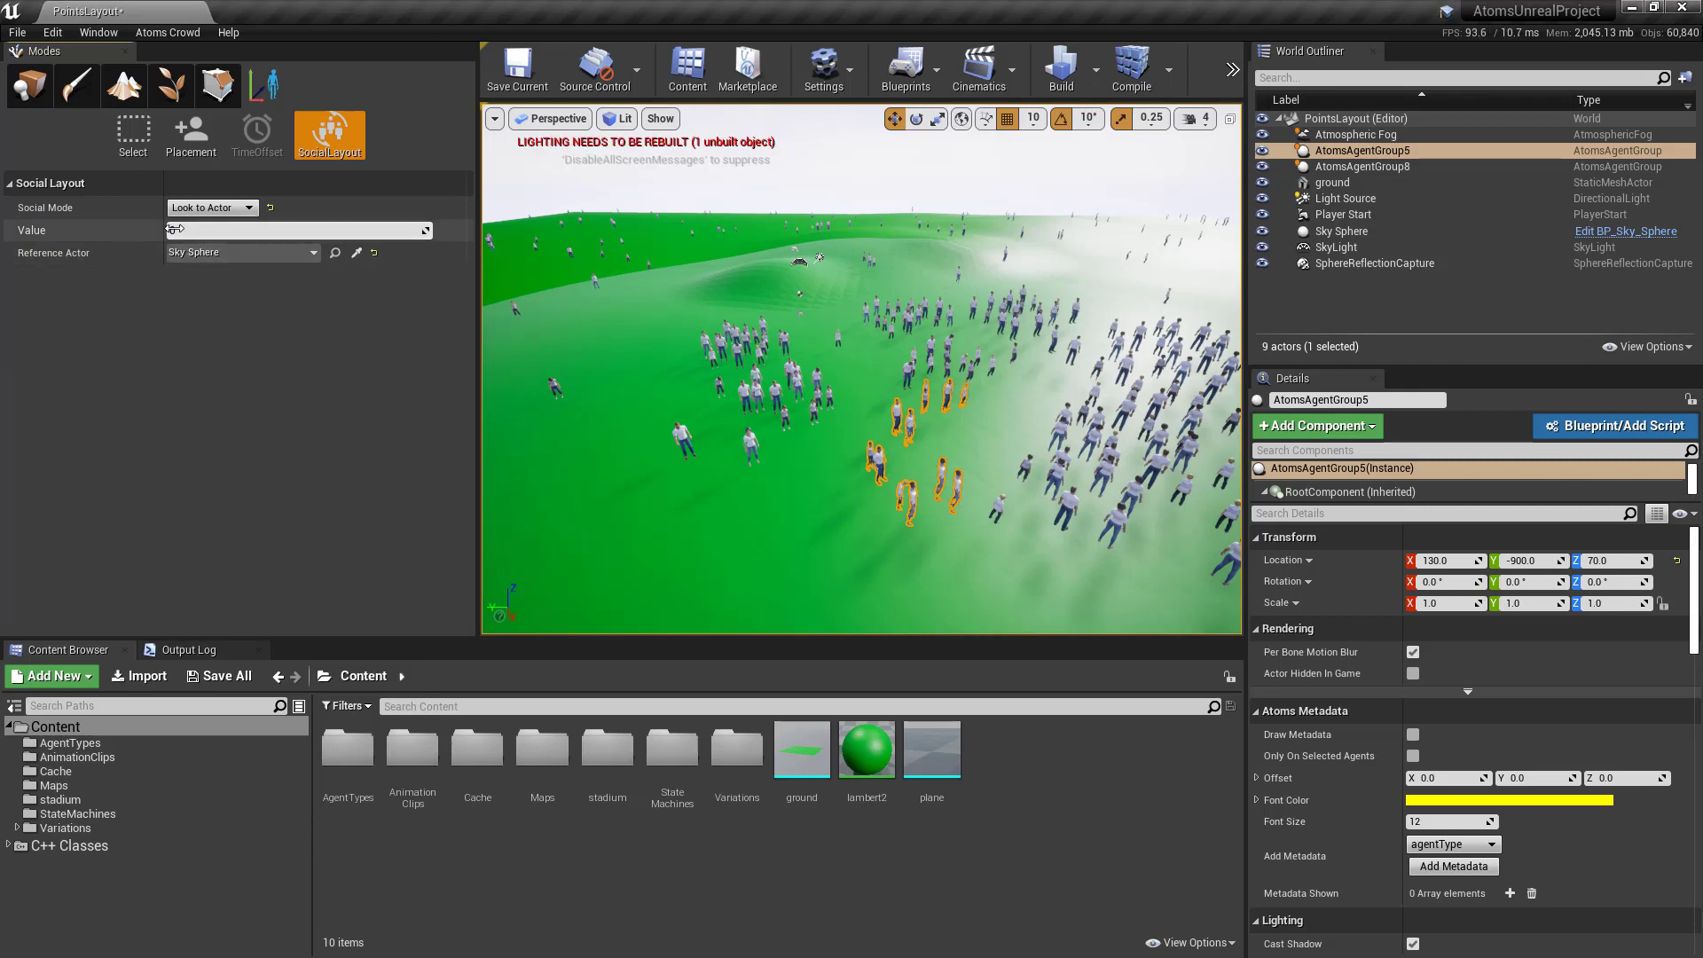
{"action": "left_click_drag", "start_coordinate": [175, 229], "coordinate": [358, 230]}
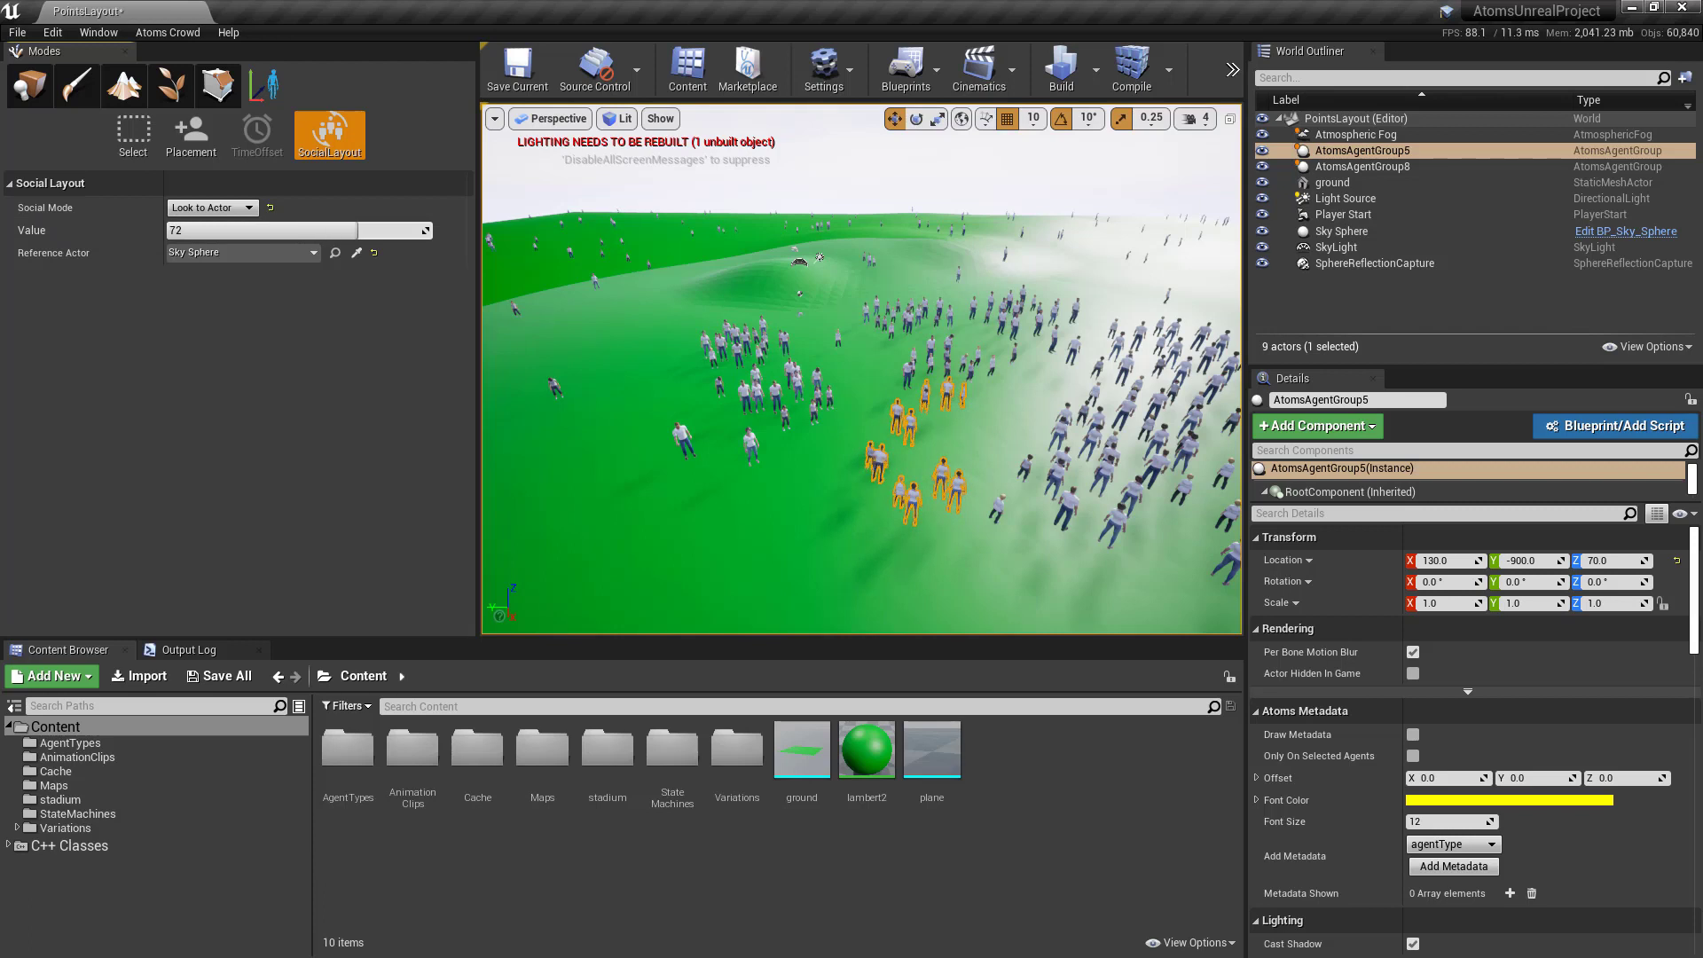
Scatter the selected agents' positions with the Distance Noise social mode, raising the value to about 83.
{"action": "left_click", "coordinate": [201, 210]}
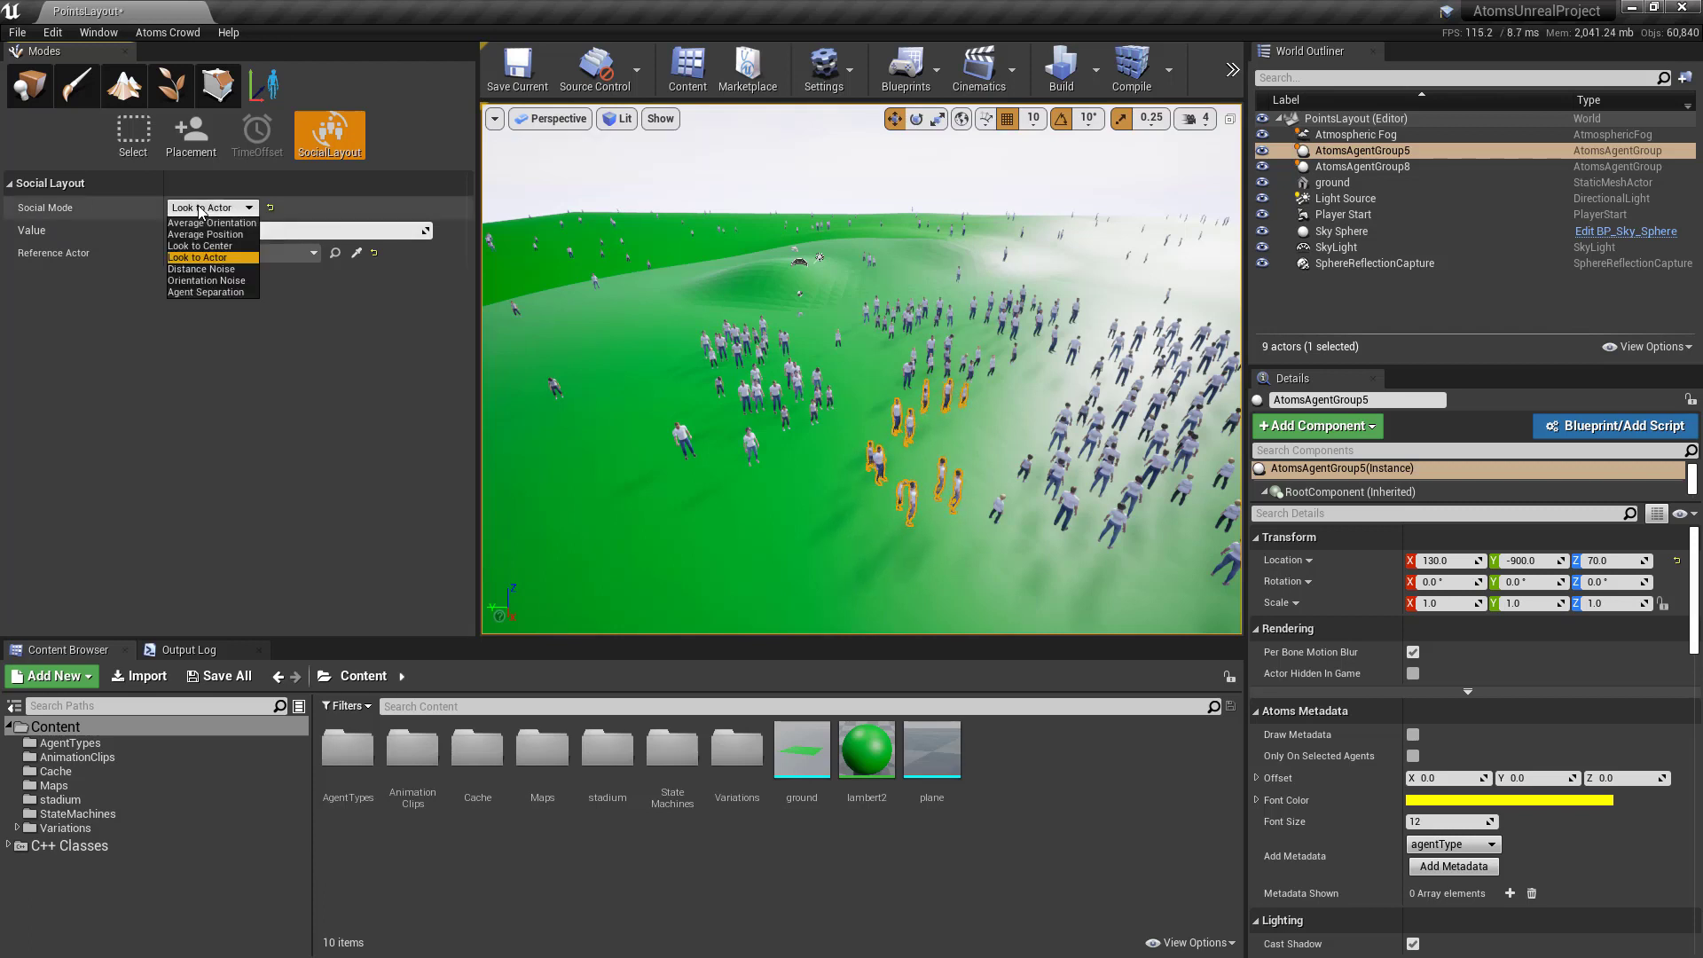
{"action": "left_click", "coordinate": [215, 267]}
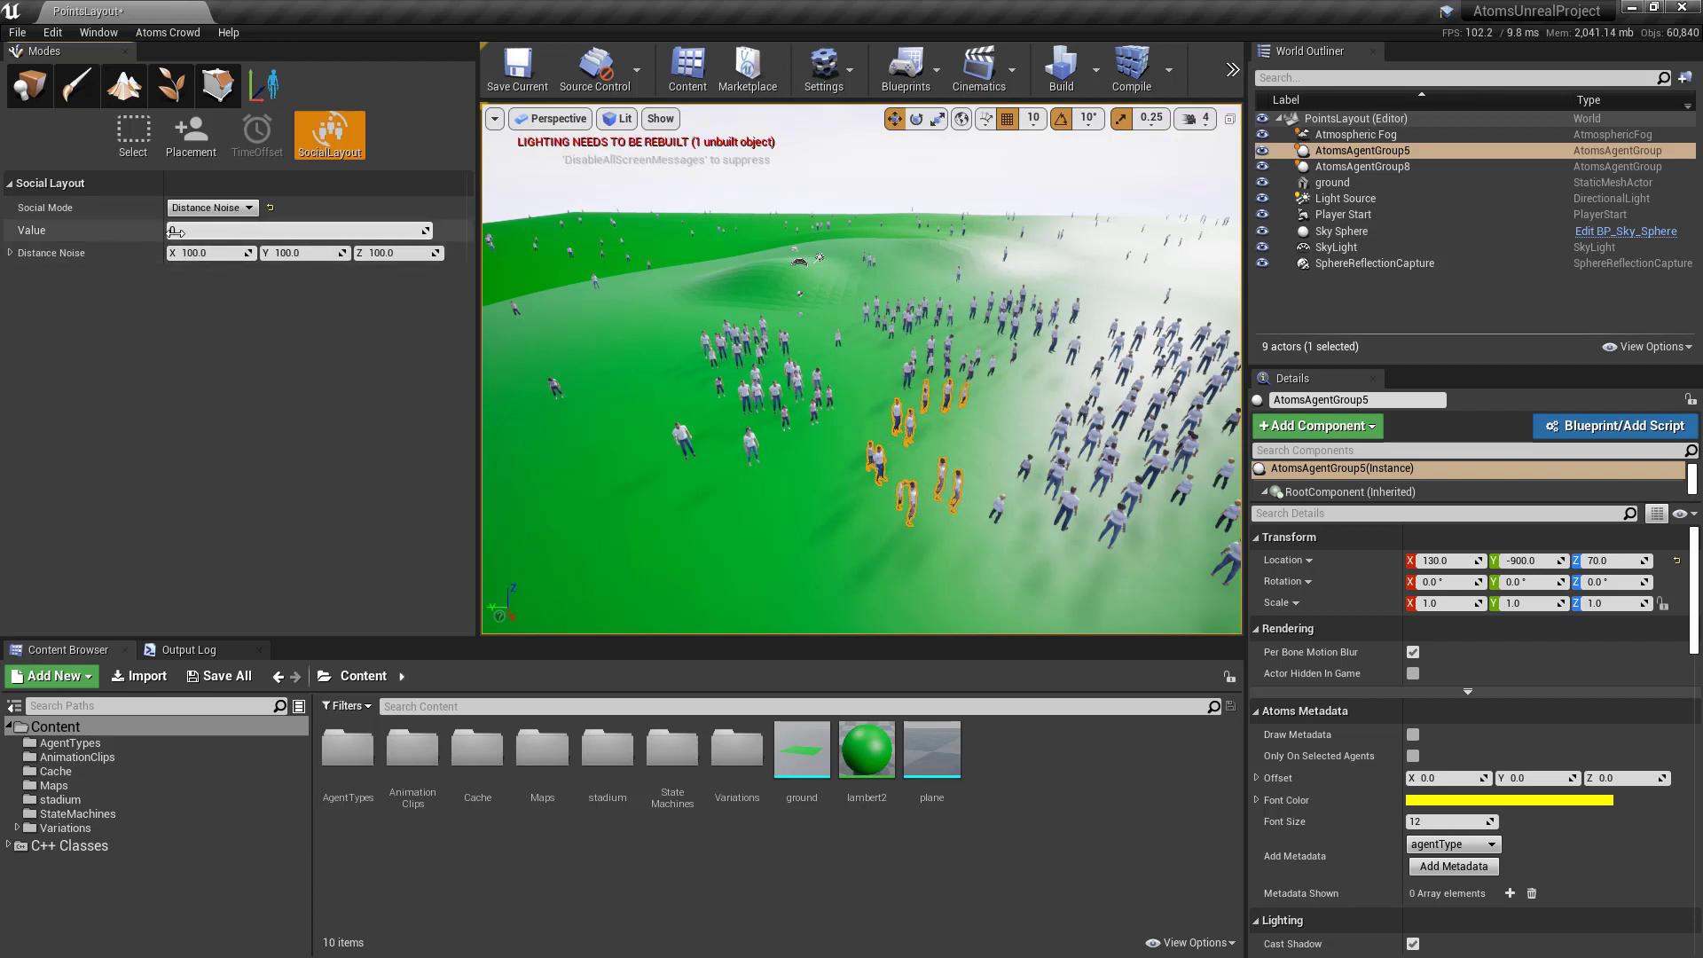
{"action": "left_click_drag", "start_coordinate": [175, 230], "coordinate": [269, 230]}
{"action": "left_click_drag", "start_coordinate": [354, 230], "coordinate": [387, 230]}
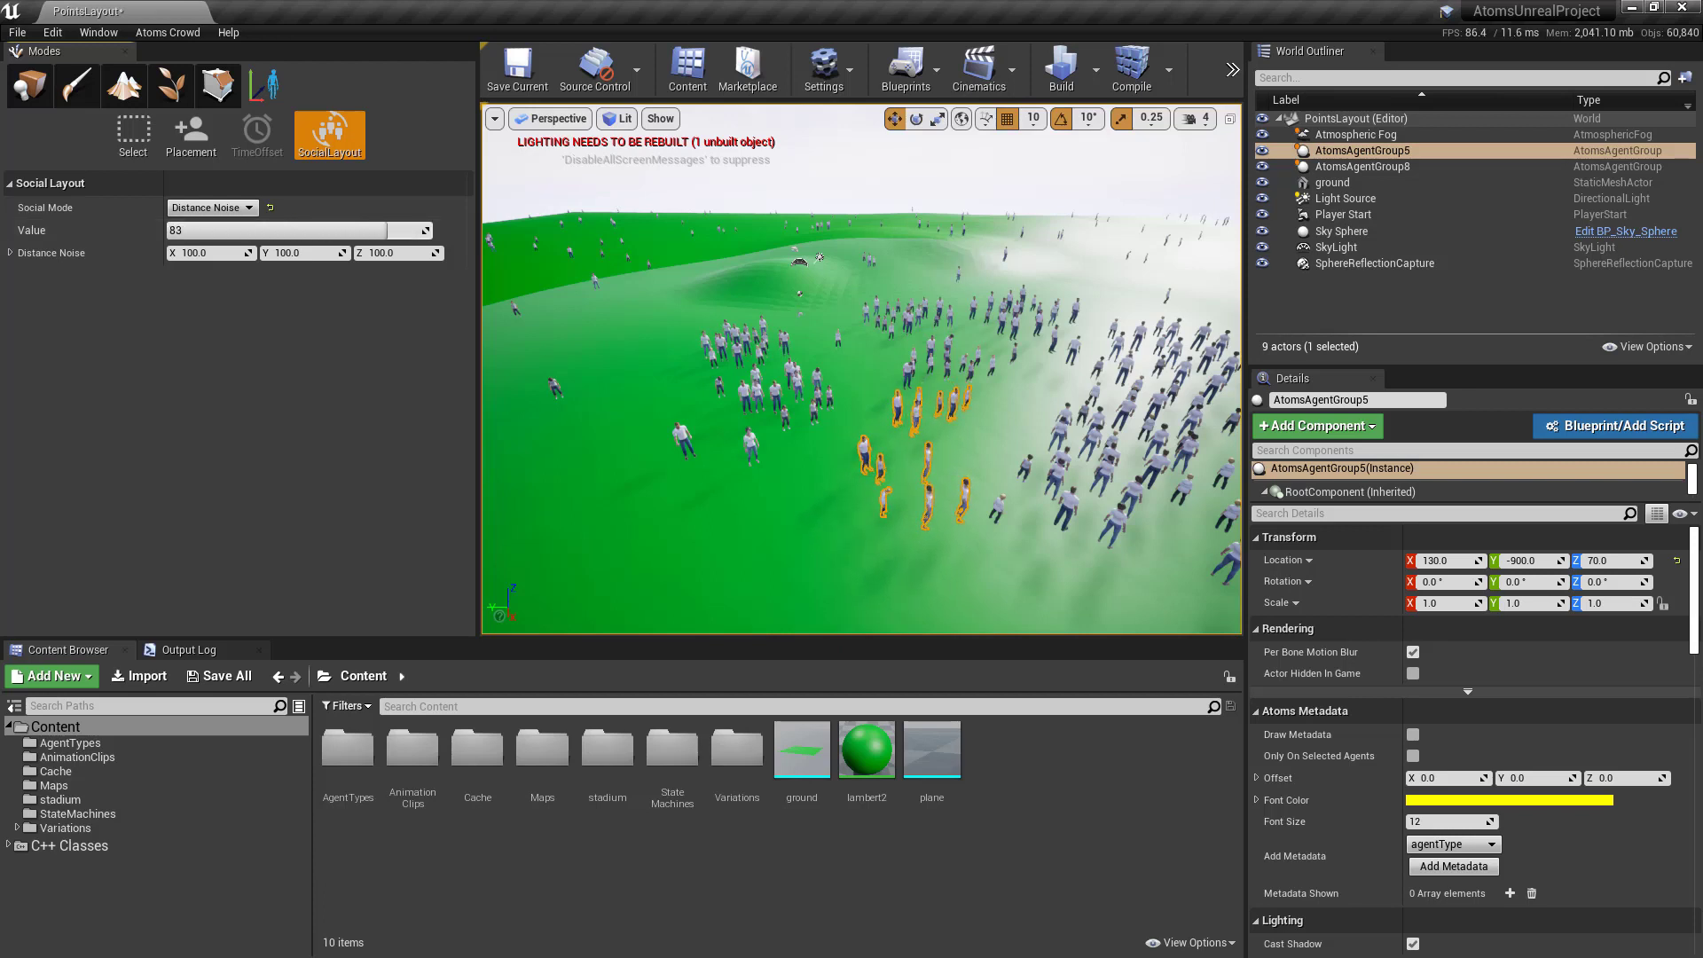
Vary the facing directions of the selected agents with the Orientation Noise social mode.
{"action": "left_click", "coordinate": [213, 207]}
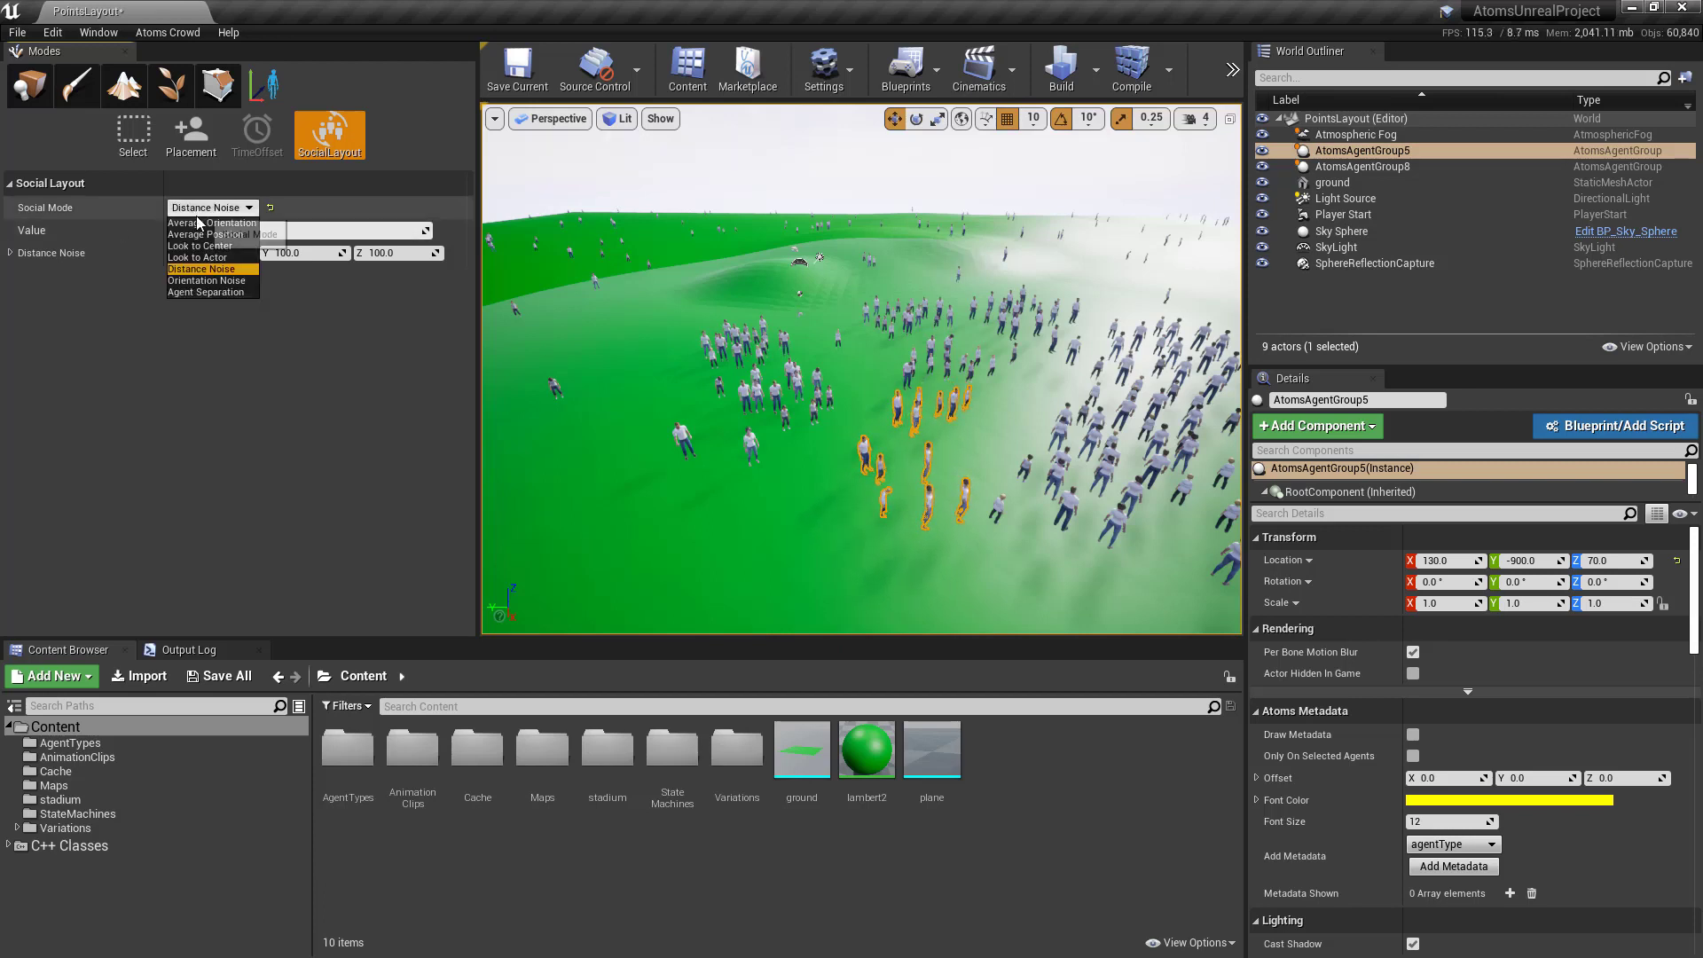
{"action": "left_click", "coordinate": [199, 279]}
{"action": "mouse_move", "coordinate": [199, 230]}
{"action": "left_mouse_down"}
{"action": "mouse_move", "coordinate": [412, 230]}
{"action": "mouse_move", "coordinate": [165, 230]}
{"action": "left_mouse_up"}
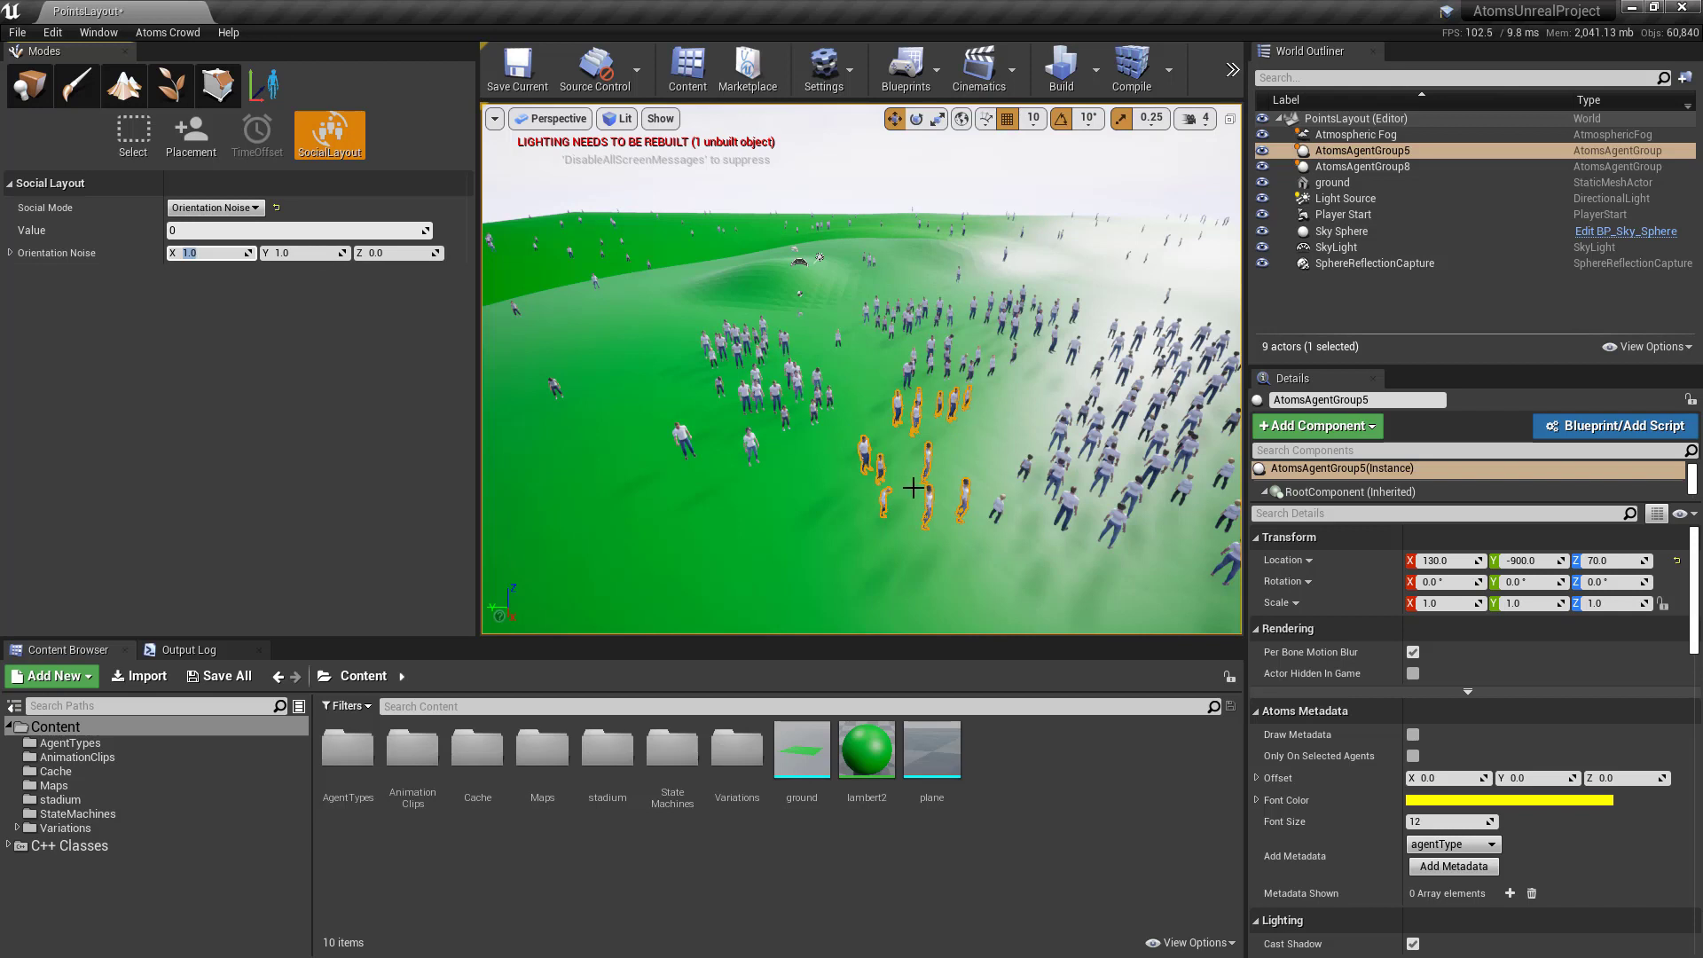
Switch the social mode to Agent Separation and adjust its value on the selected agents.
{"action": "left_click", "coordinate": [214, 207]}
{"action": "left_click", "coordinate": [211, 292]}
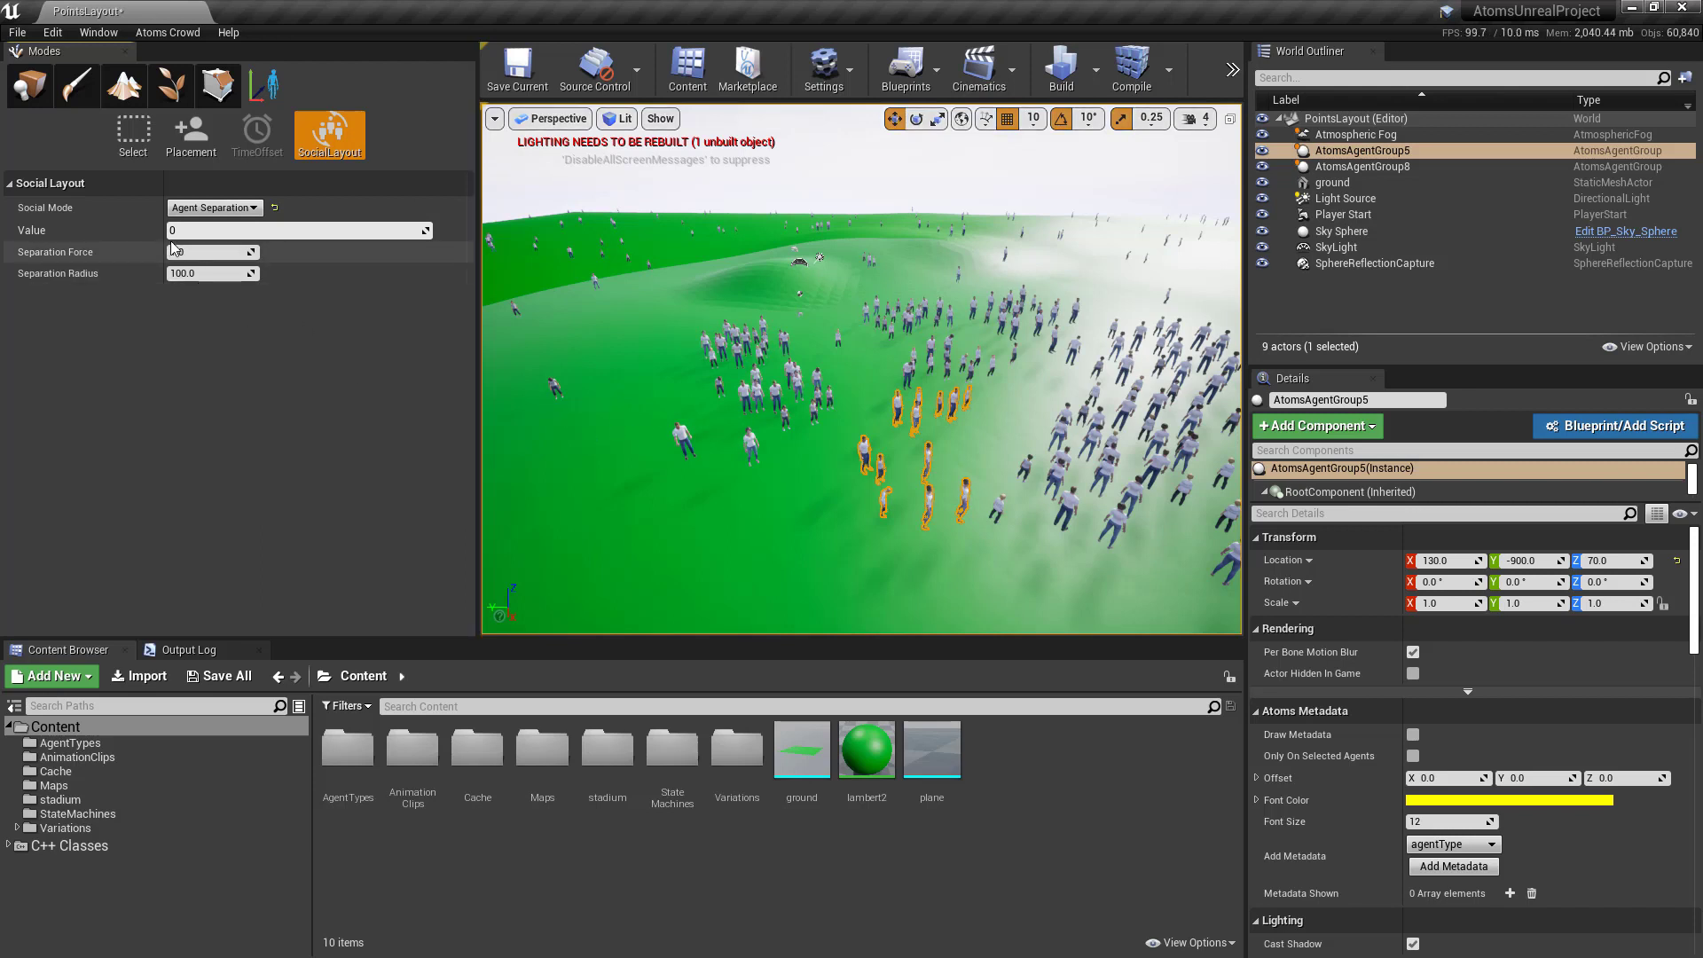
{"action": "mouse_move", "coordinate": [175, 231]}
{"action": "left_mouse_down"}
{"action": "mouse_move", "coordinate": [432, 230]}
{"action": "mouse_move", "coordinate": [168, 231]}
{"action": "left_mouse_up"}
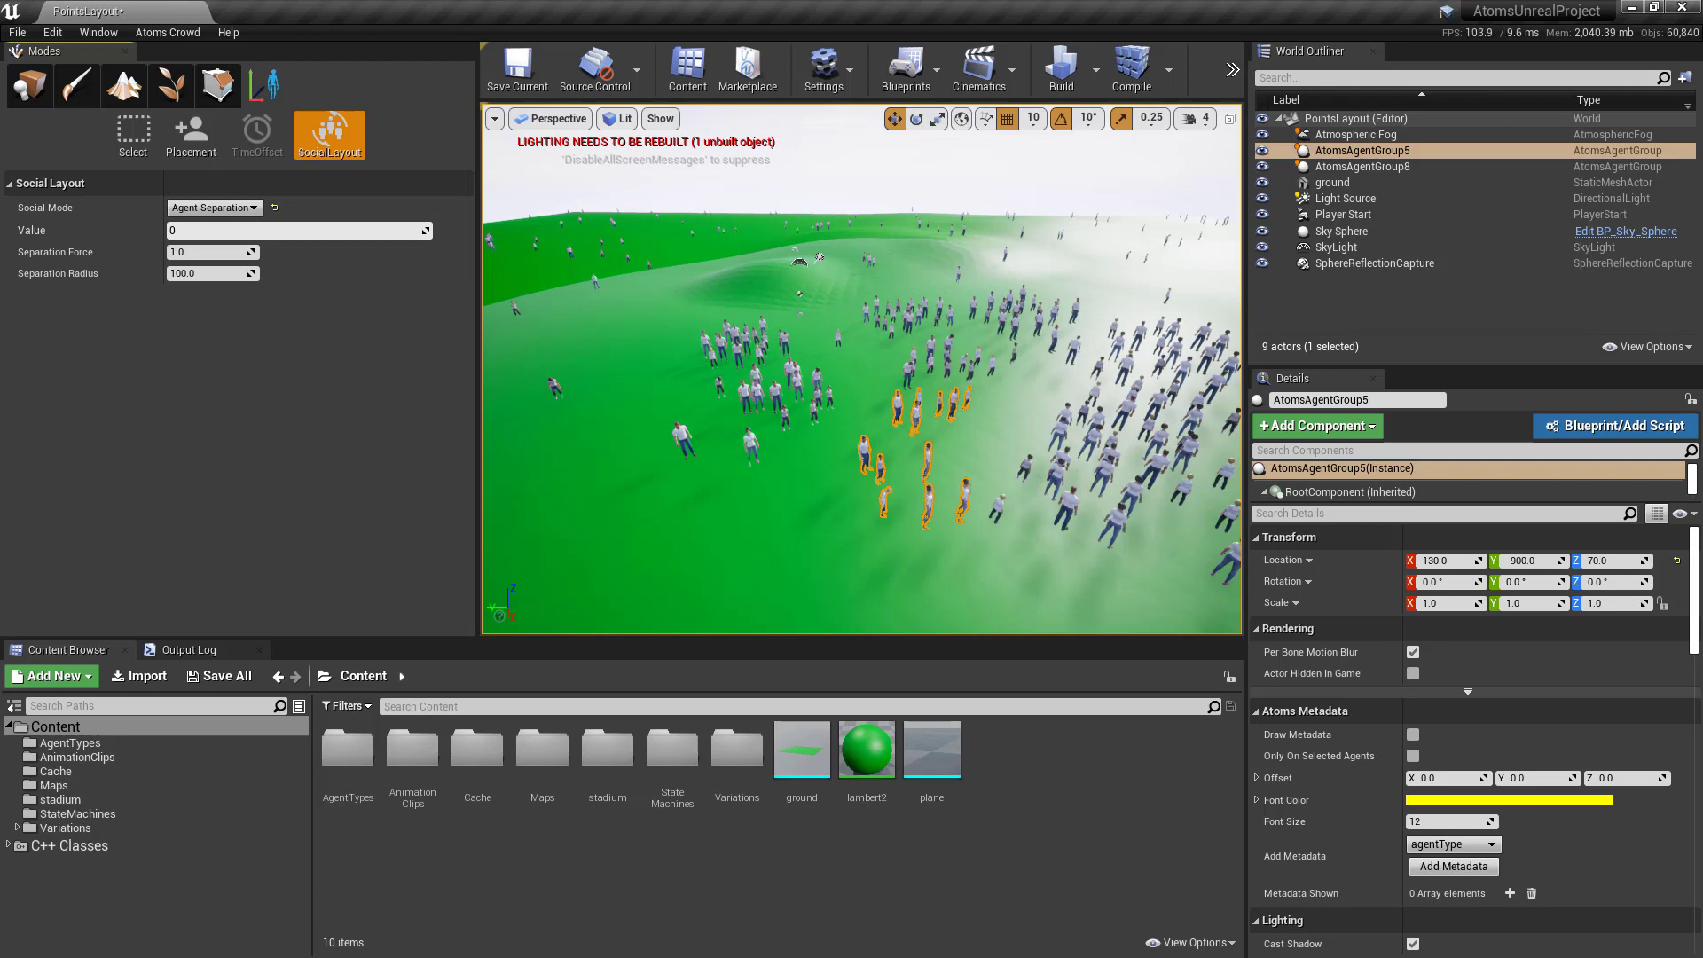
Set the separation radius to 200 and spread the selected agents apart with Agent Separation.
{"action": "left_click", "coordinate": [192, 274]}
{"action": "type", "text": "200"}
{"action": "key", "text": "Return"}
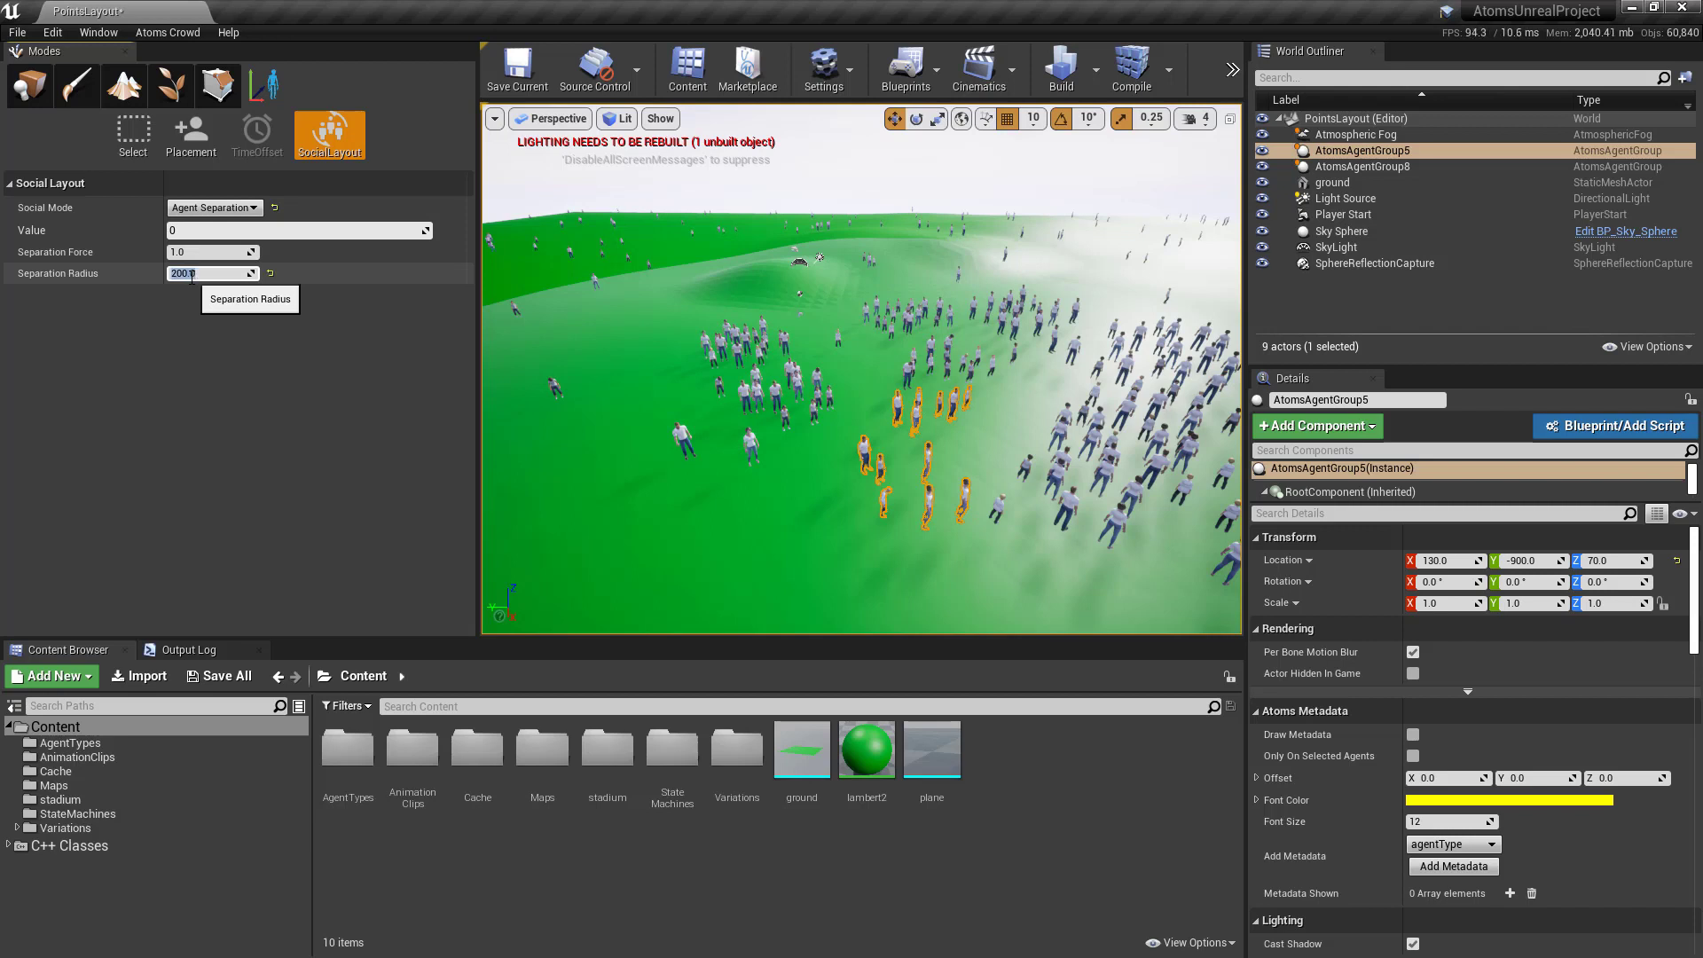
{"action": "mouse_move", "coordinate": [175, 231]}
{"action": "left_mouse_down"}
{"action": "mouse_move", "coordinate": [428, 231]}
{"action": "mouse_move", "coordinate": [169, 231]}
{"action": "left_mouse_up"}
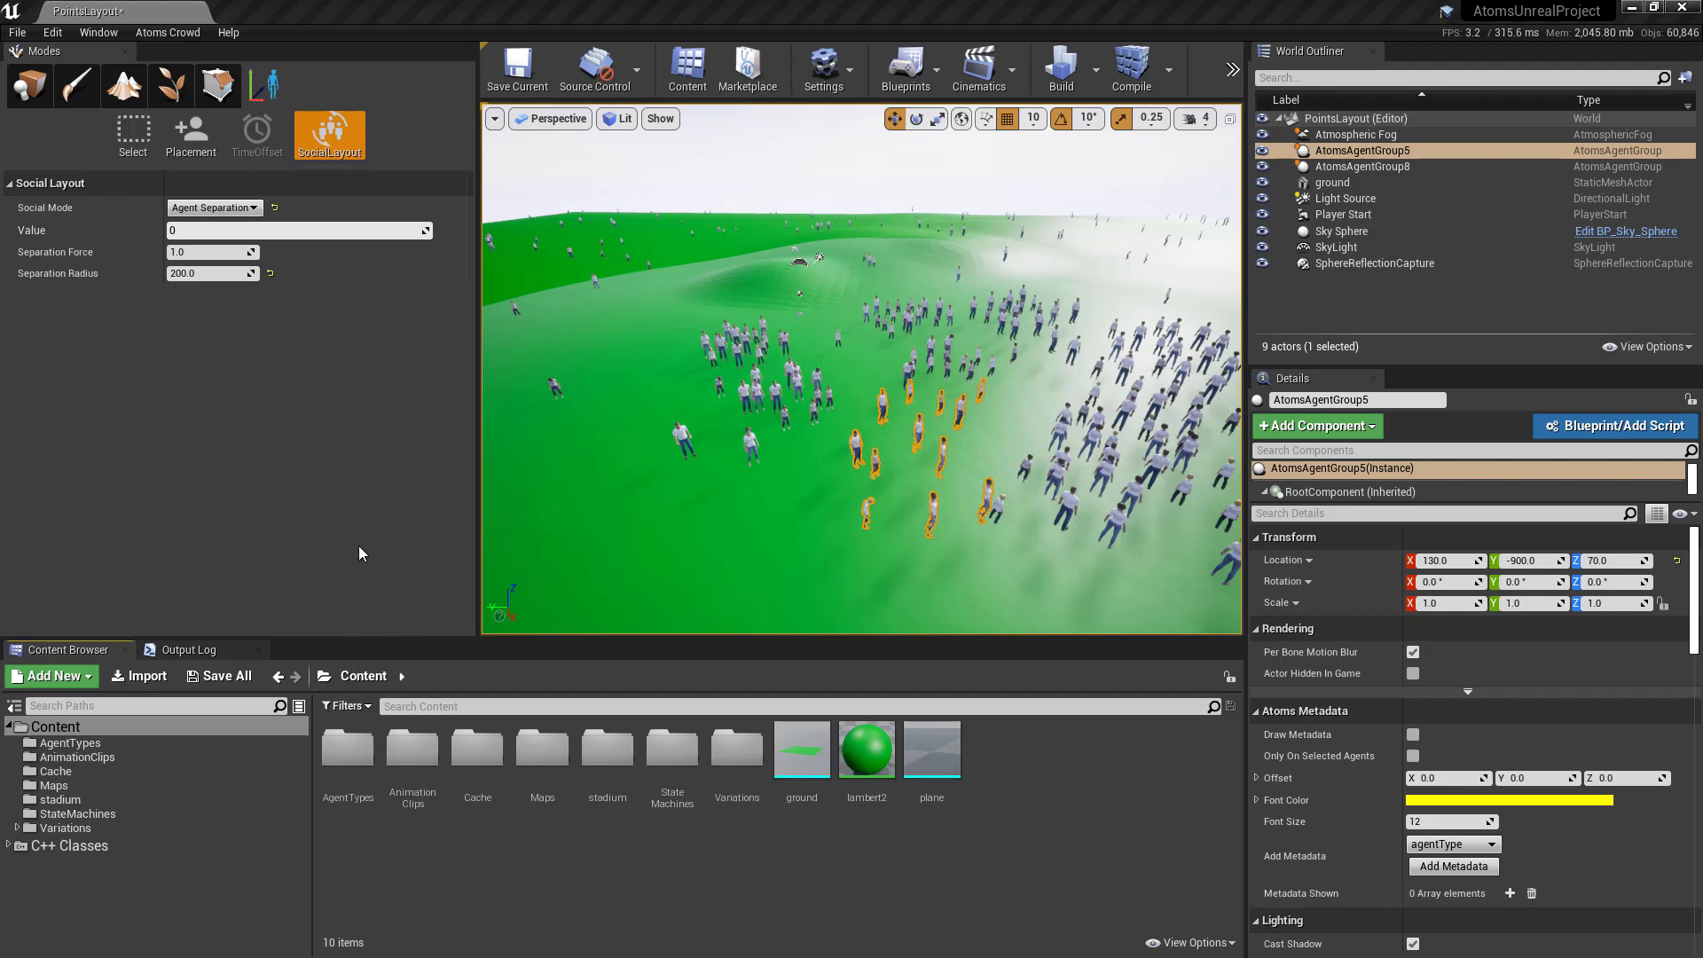
Leave the Atoms Crowd tools and place a new Atoms Agent Group on the ground beside the crowd.
{"action": "left_click", "coordinate": [191, 133]}
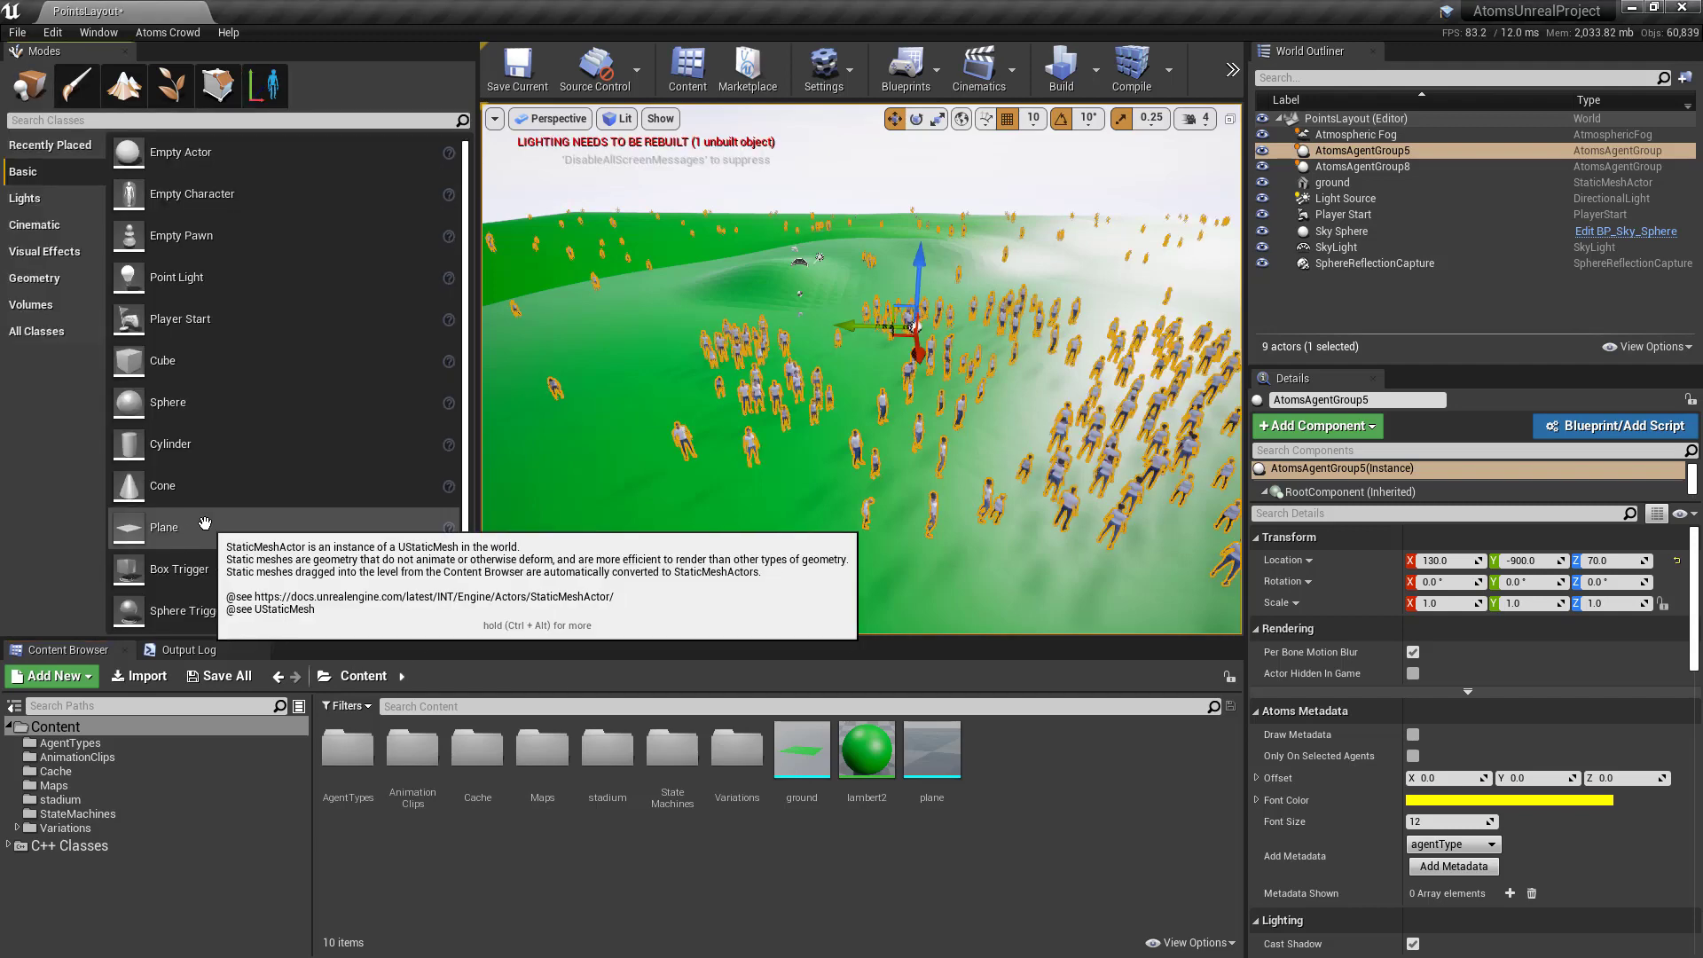
{"action": "left_click", "coordinate": [60, 338]}
{"action": "left_click_drag", "start_coordinate": [199, 485], "coordinate": [518, 502]}
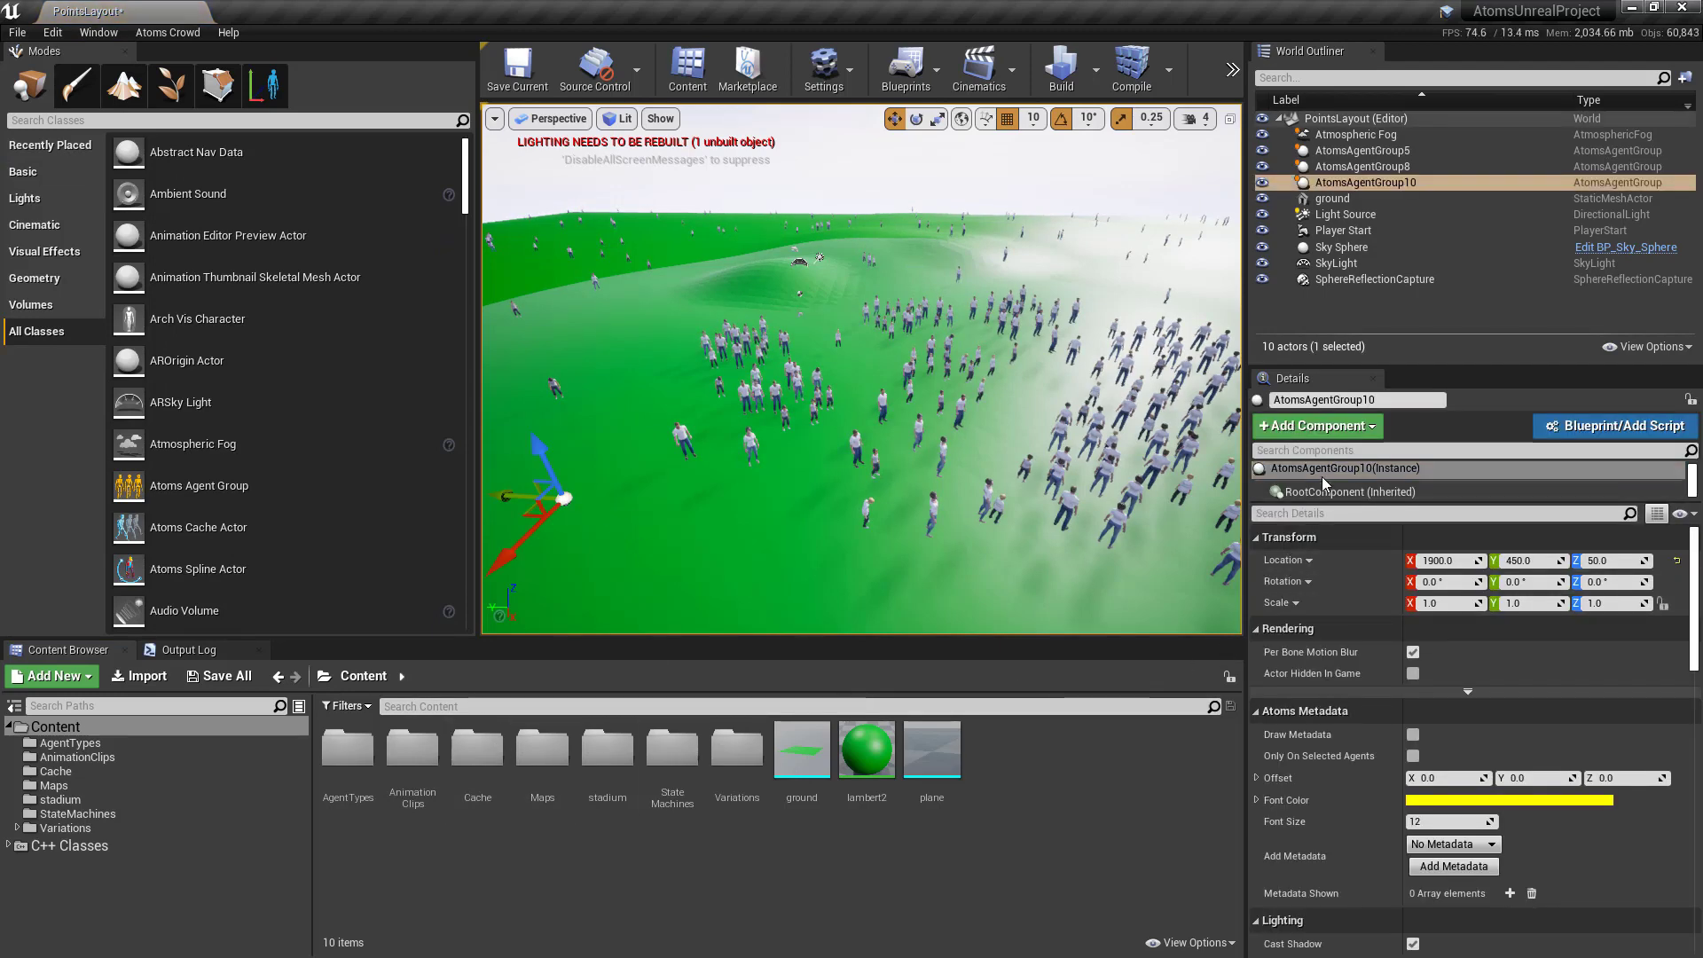
Add a Cache Reader Behaviour component to the new agent group and go through its properties.
{"action": "left_click", "coordinate": [1331, 428]}
{"action": "type", "text": "cache"}
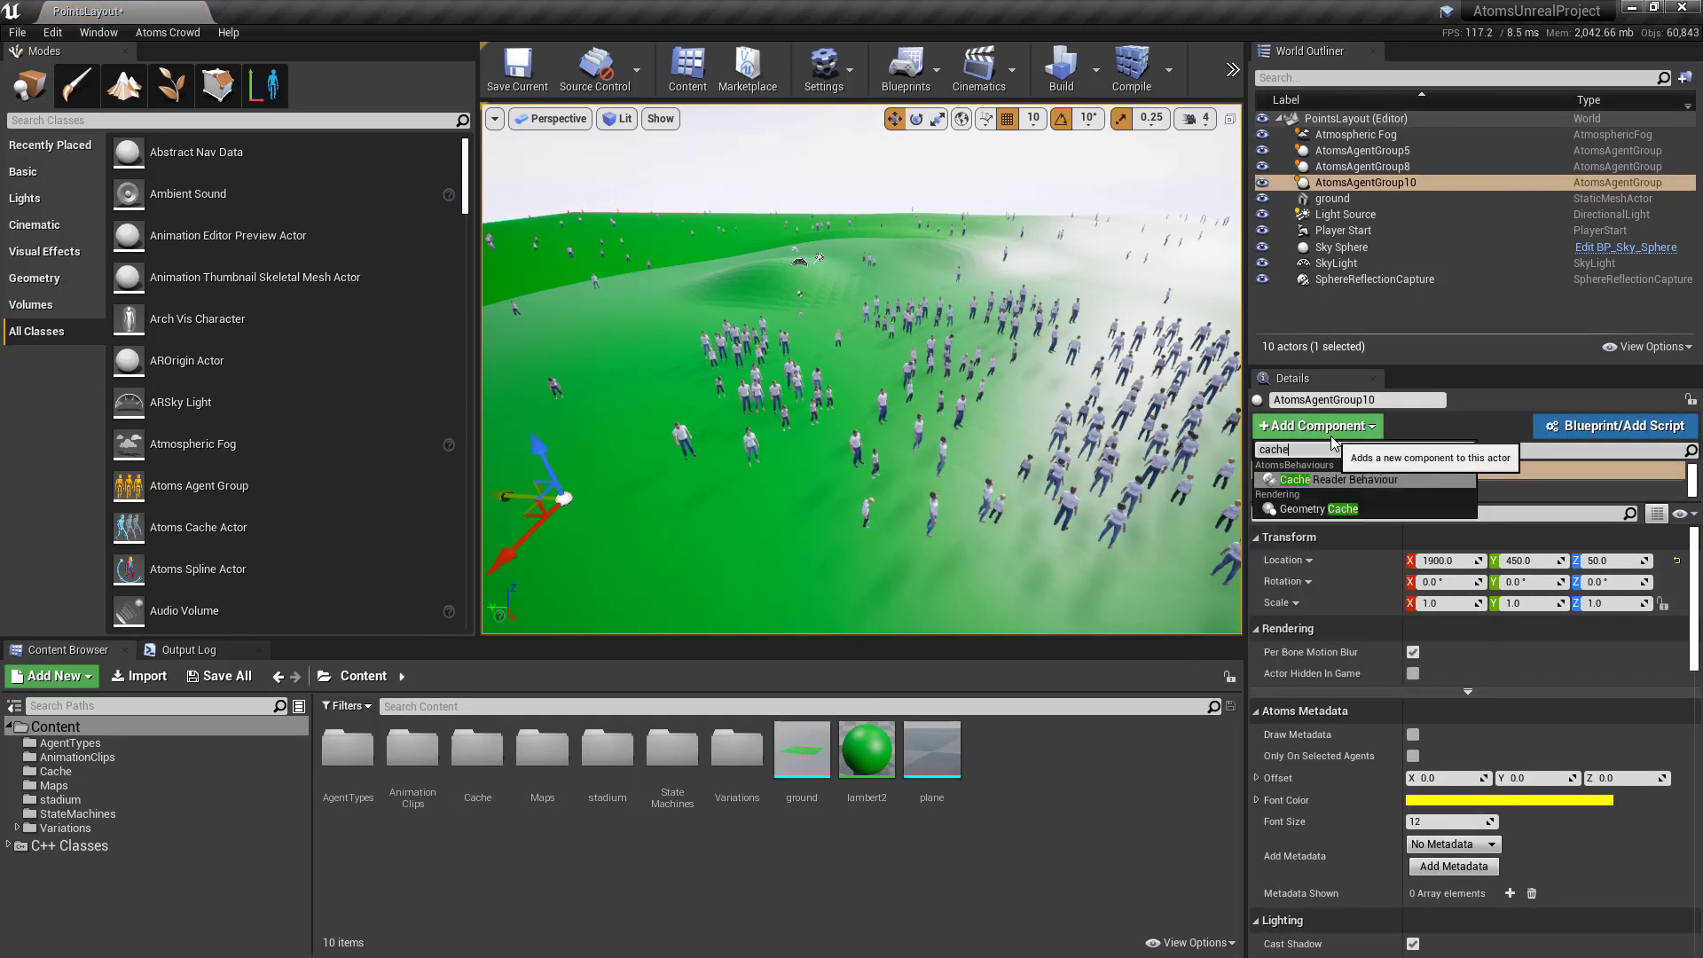
{"action": "left_click", "coordinate": [1337, 479]}
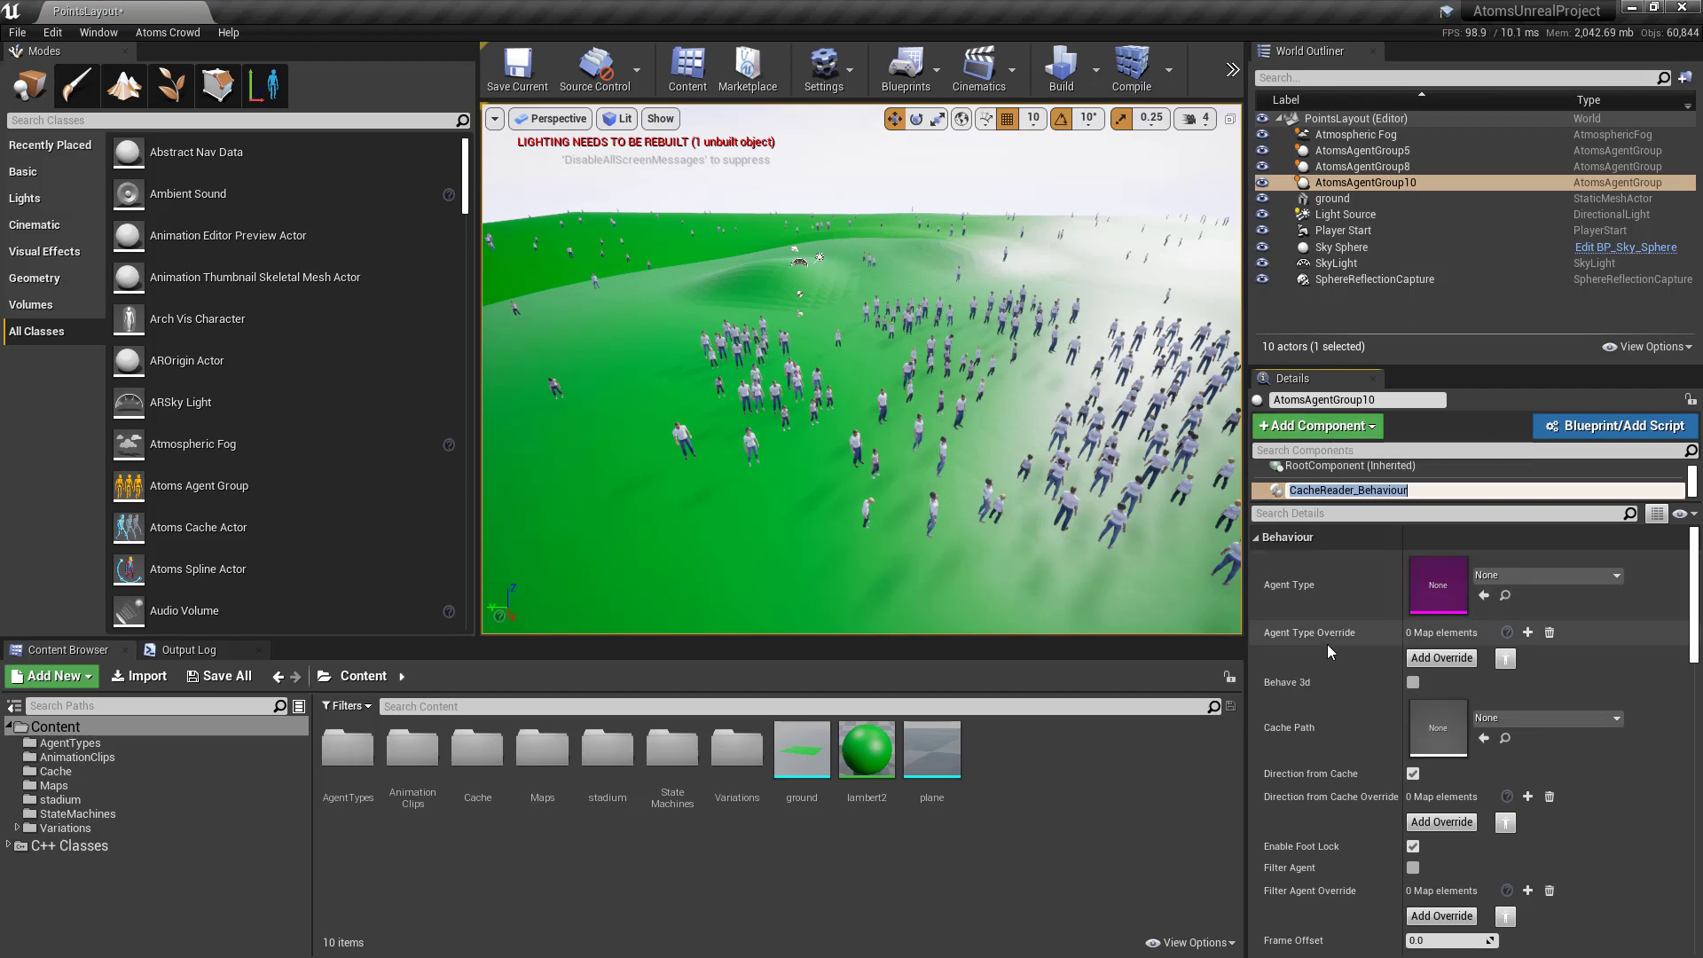
{"action": "scroll", "coordinate": [1354, 708], "scroll_direction": "down", "scroll_amount": 1}
{"action": "scroll", "coordinate": [1373, 721], "scroll_direction": "down", "scroll_amount": 4}
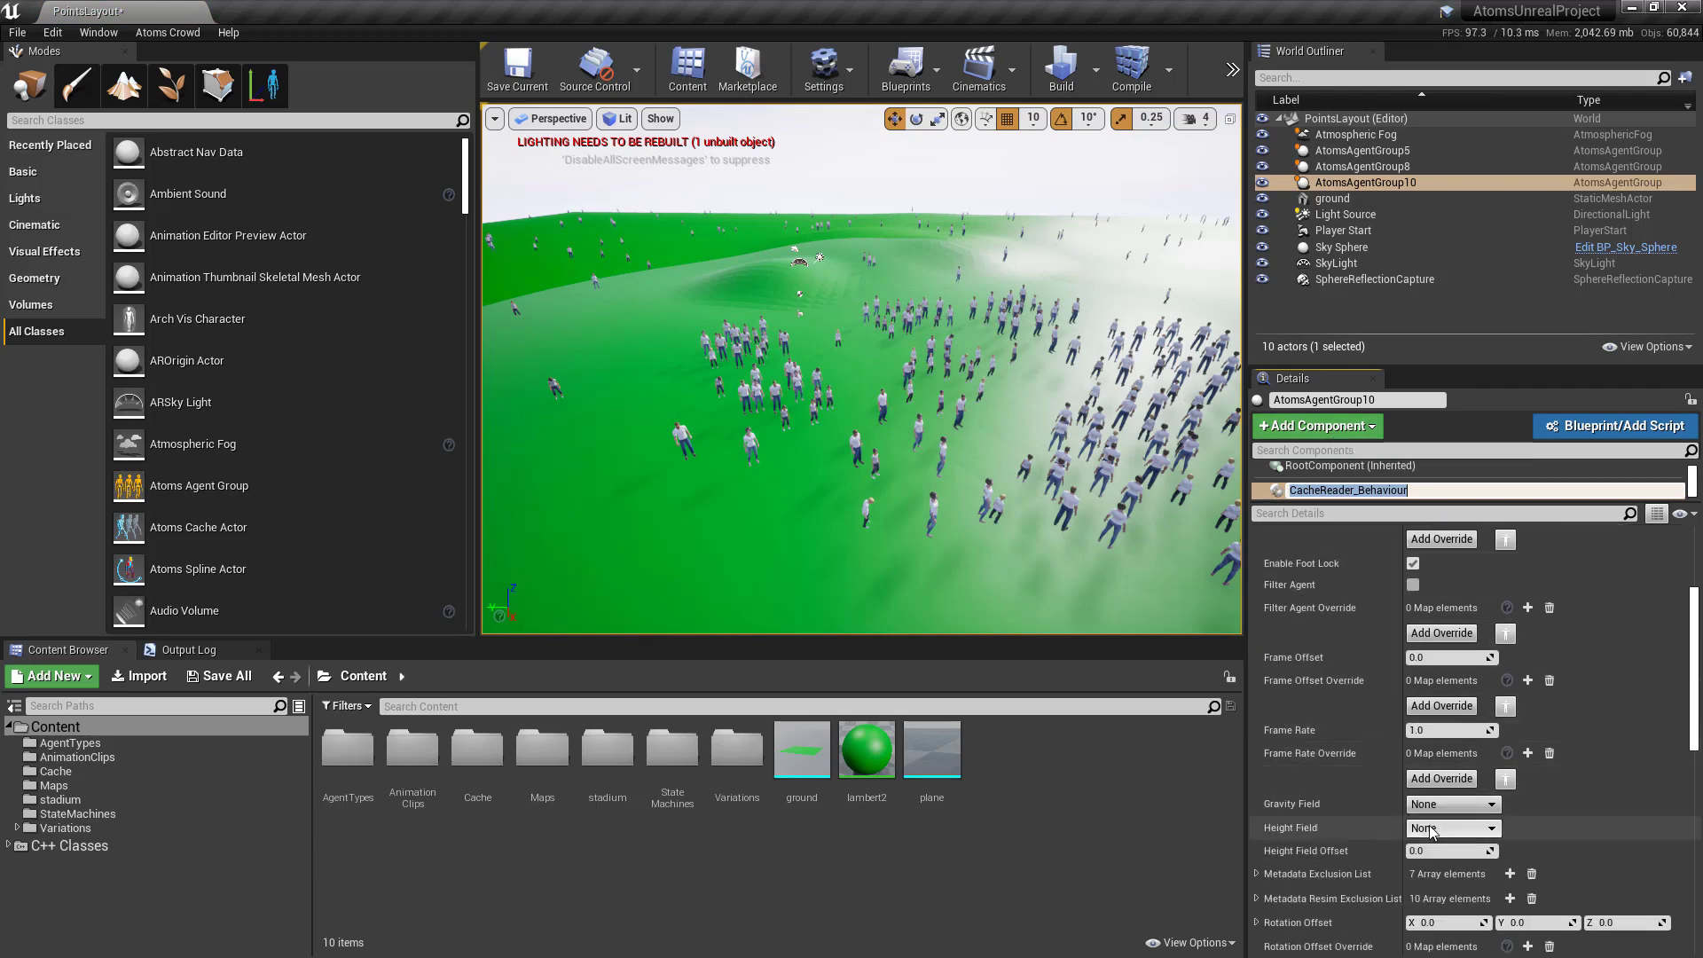
Set the cache reader's height field to ground and assign the cache_Cache asset as its cache path.
{"action": "left_click", "coordinate": [1439, 828]}
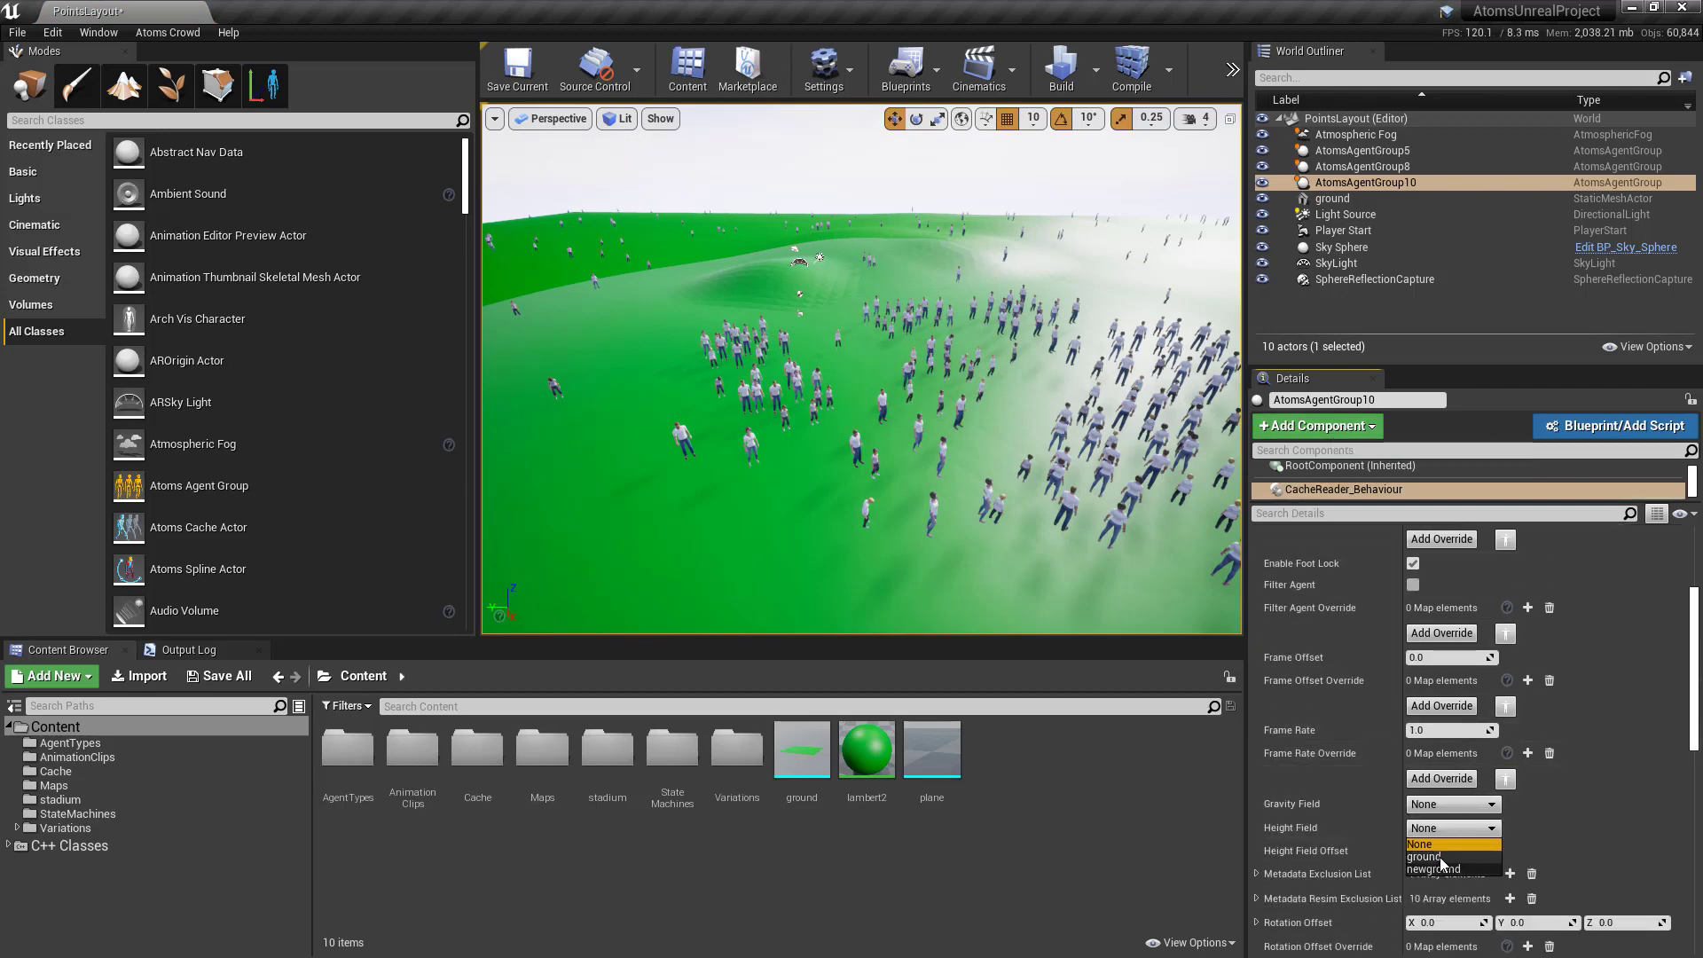
{"action": "left_click", "coordinate": [1440, 857]}
{"action": "scroll", "coordinate": [1376, 615], "scroll_direction": "up", "scroll_amount": 6}
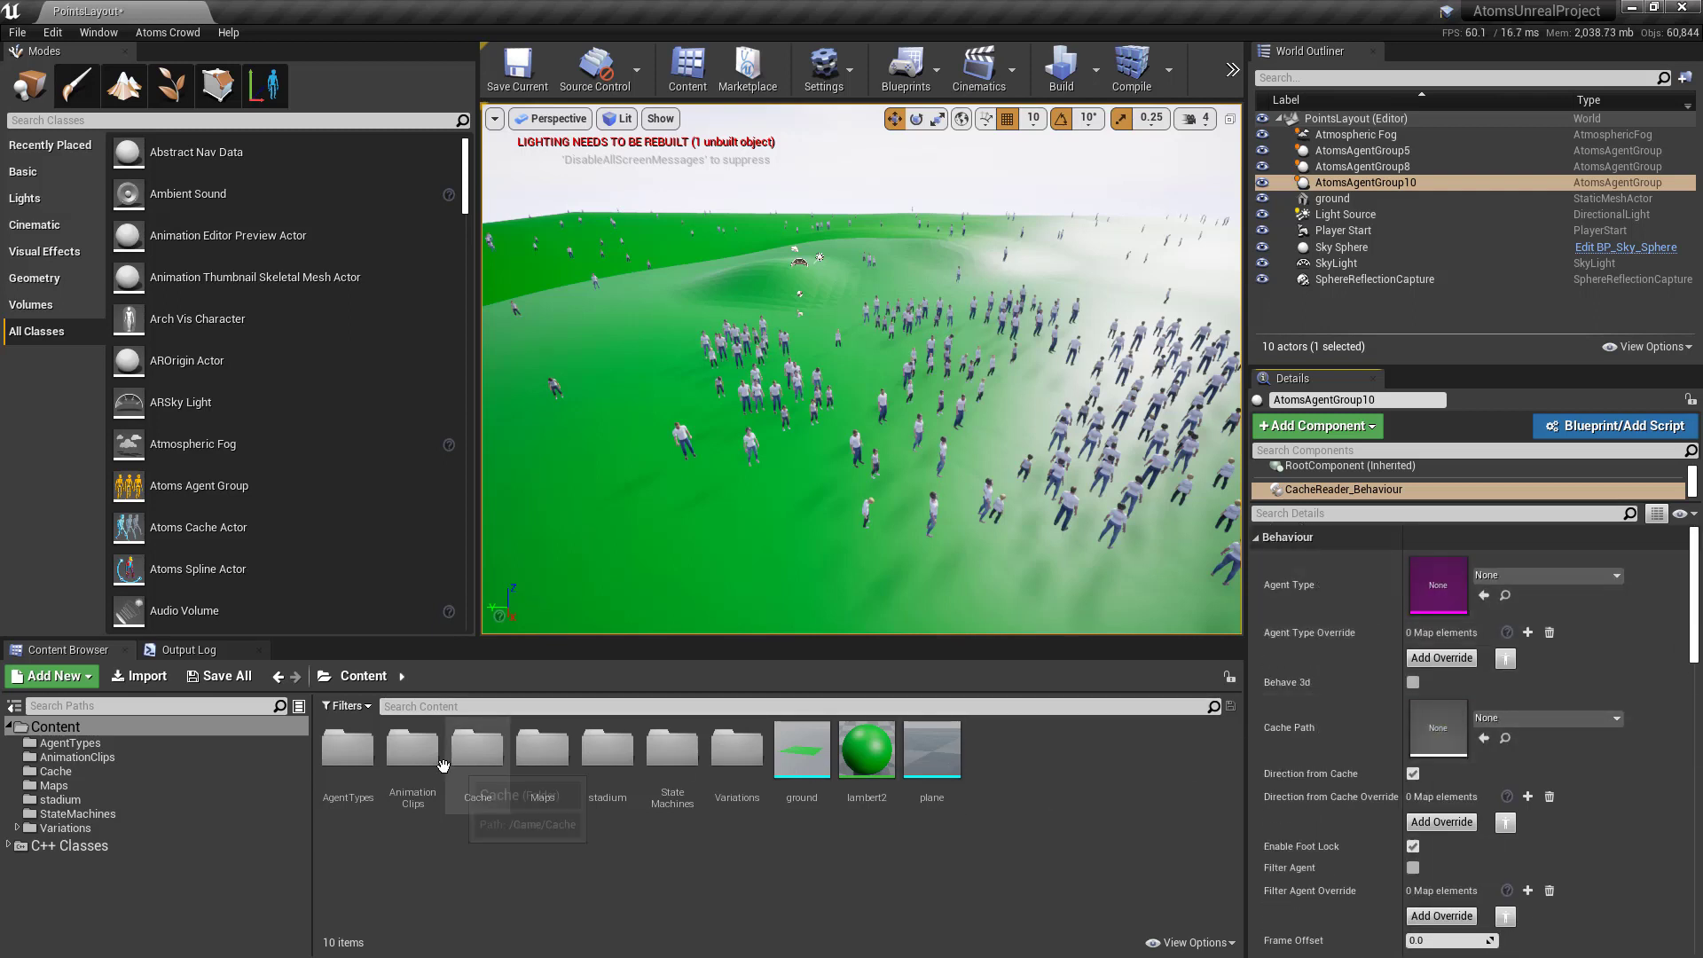
{"action": "double_click", "coordinate": [477, 750]}
{"action": "left_click_drag", "start_coordinate": [351, 755], "coordinate": [1438, 728]}
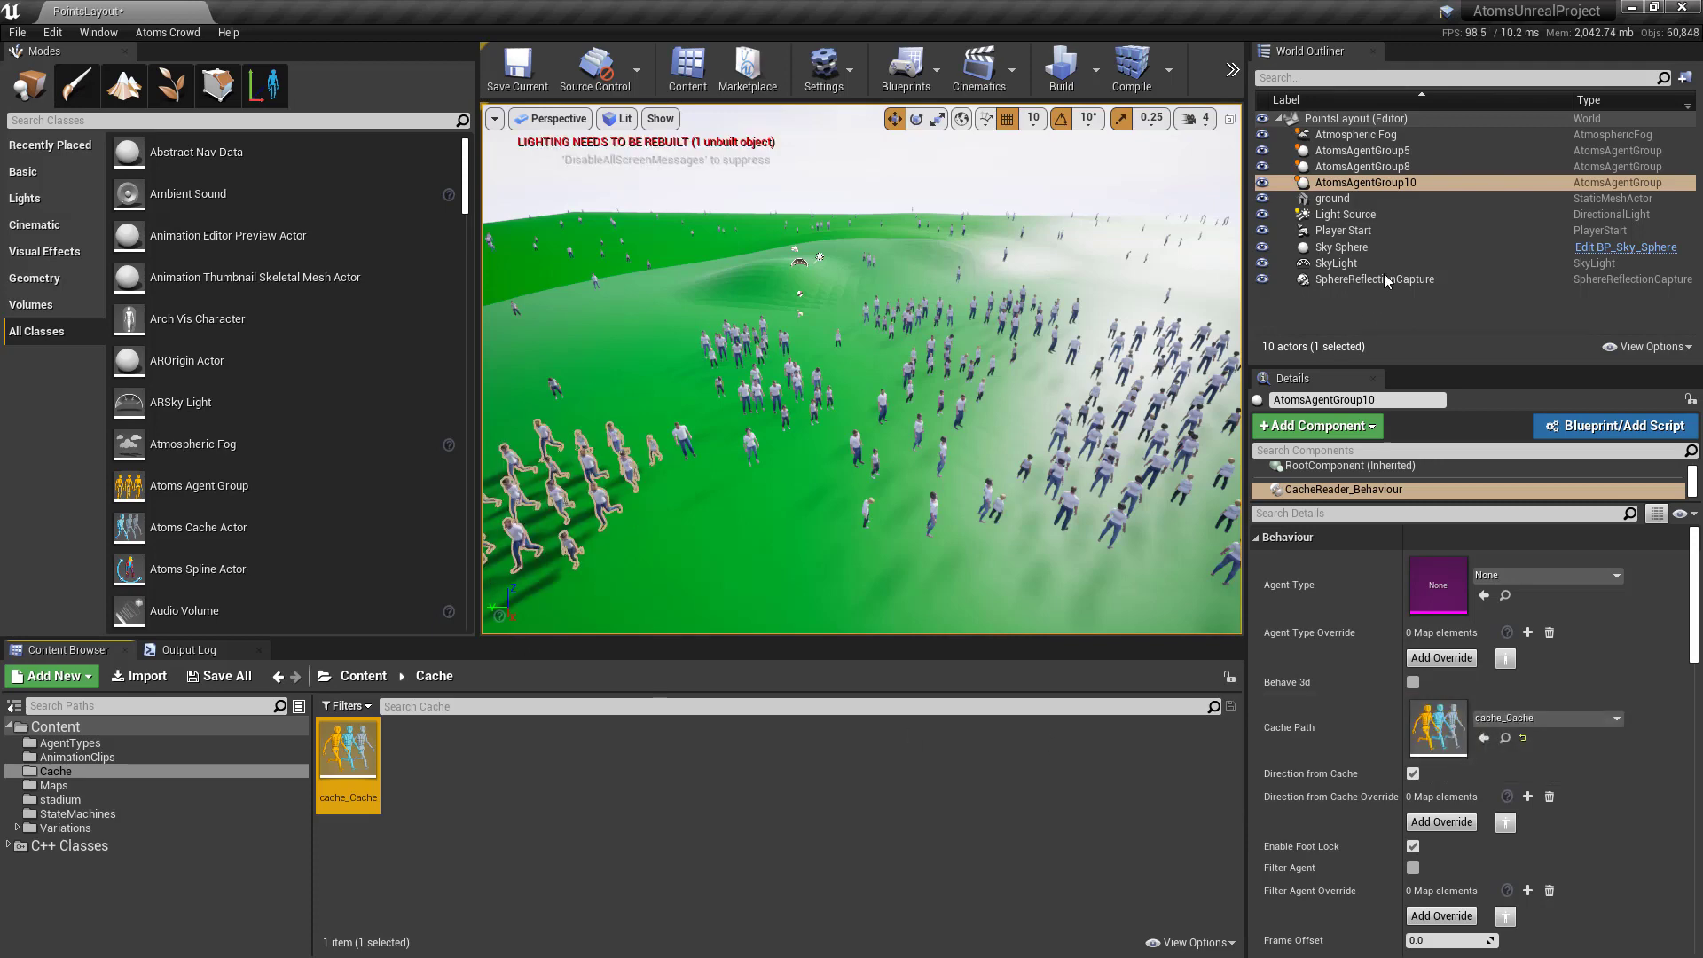
Focus on the new agent group and select two of its outer agents with the Atoms Crowd Select tool.
{"action": "double_click", "coordinate": [1366, 182]}
{"action": "right_click_drag", "start_coordinate": [861, 368], "coordinate": [984, 399]}
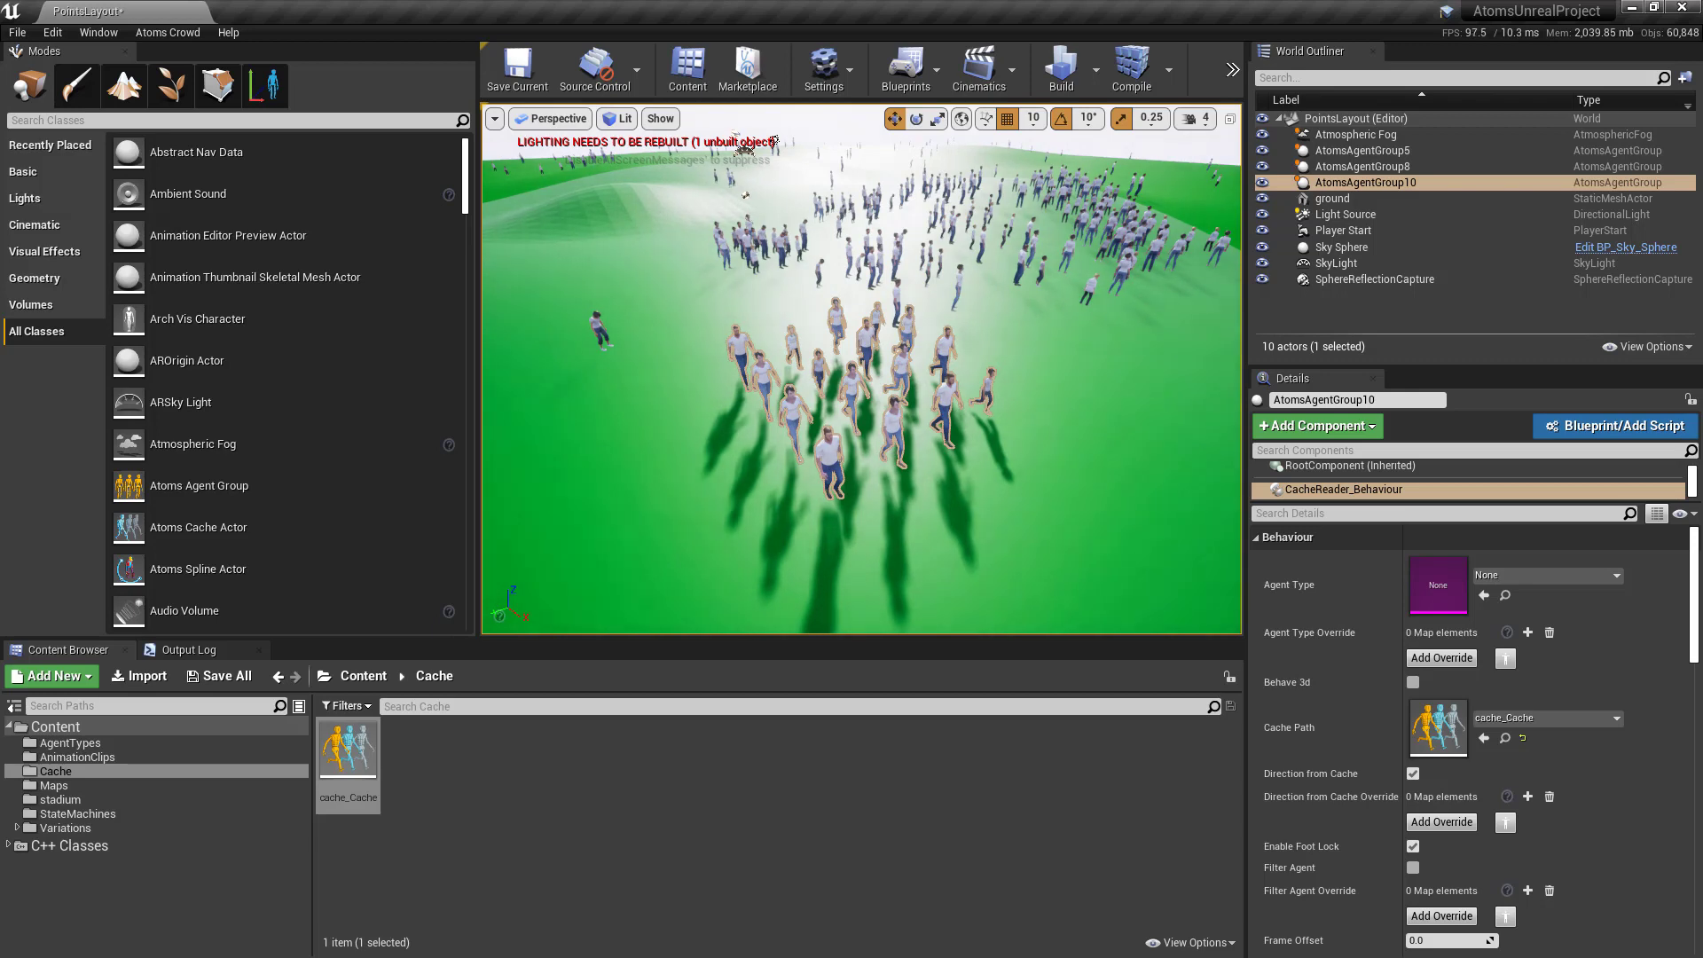
{"action": "left_click", "coordinate": [267, 85]}
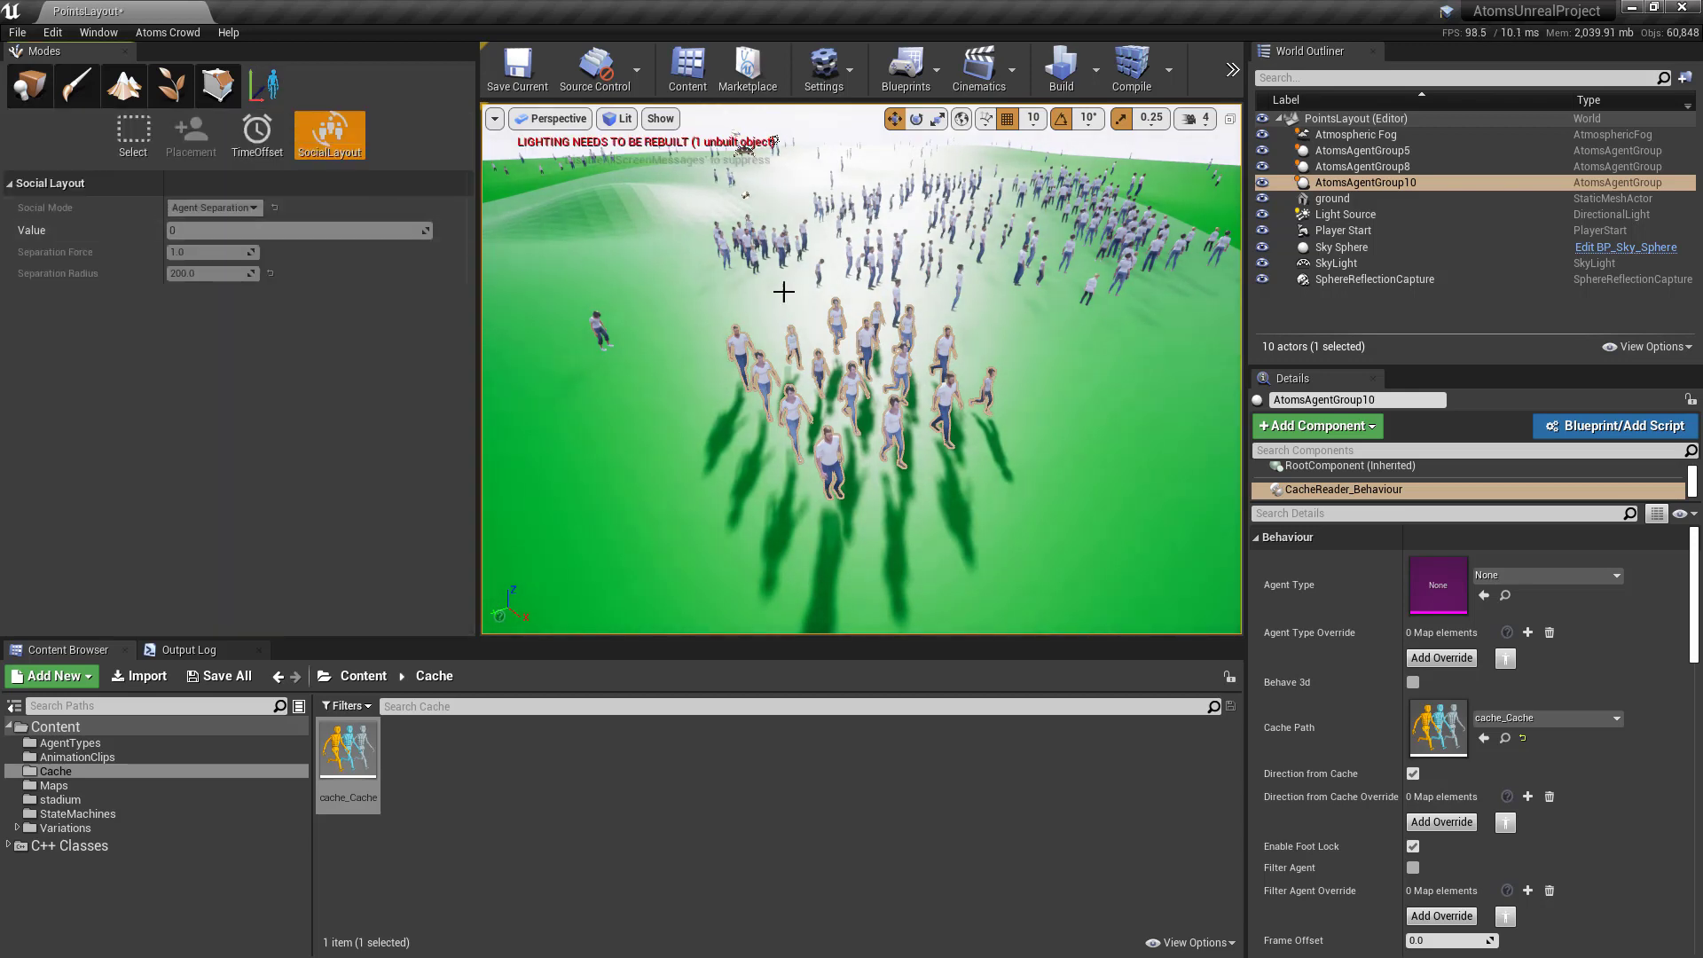
{"action": "left_click", "coordinate": [132, 137]}
{"action": "left_click_drag", "start_coordinate": [686, 306], "coordinate": [761, 417]}
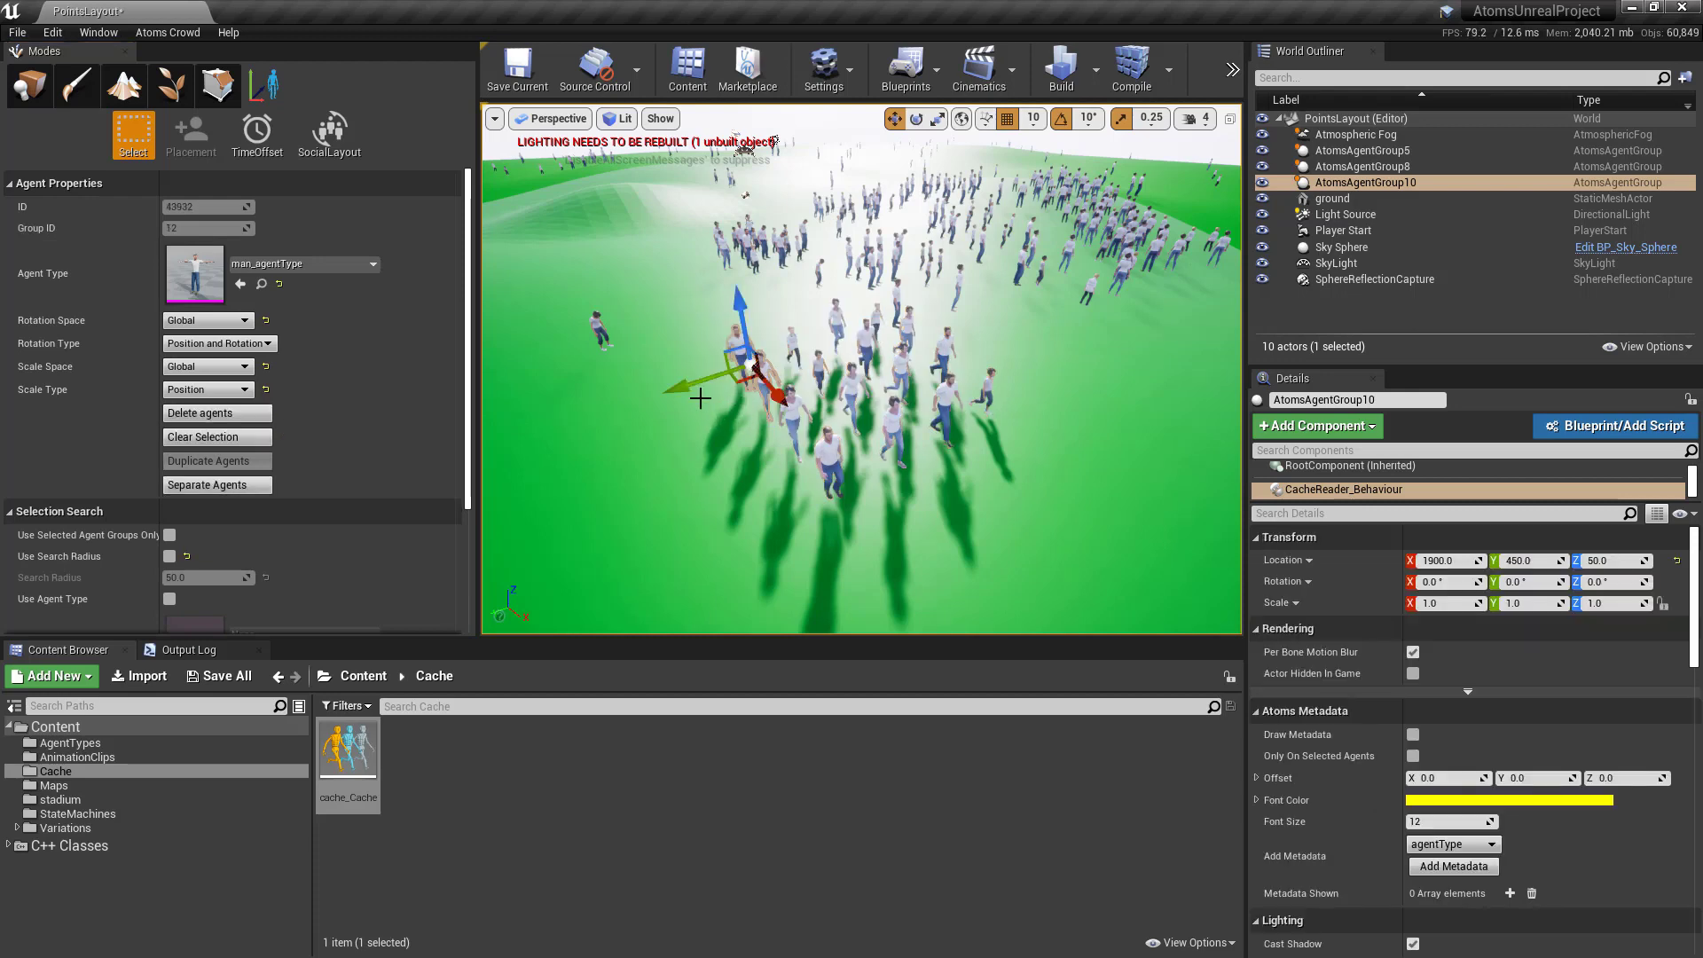
Extend the selection to four agents in the Time Offset tool and step their offset forward and back.
{"action": "left_click", "coordinate": [270, 137]}
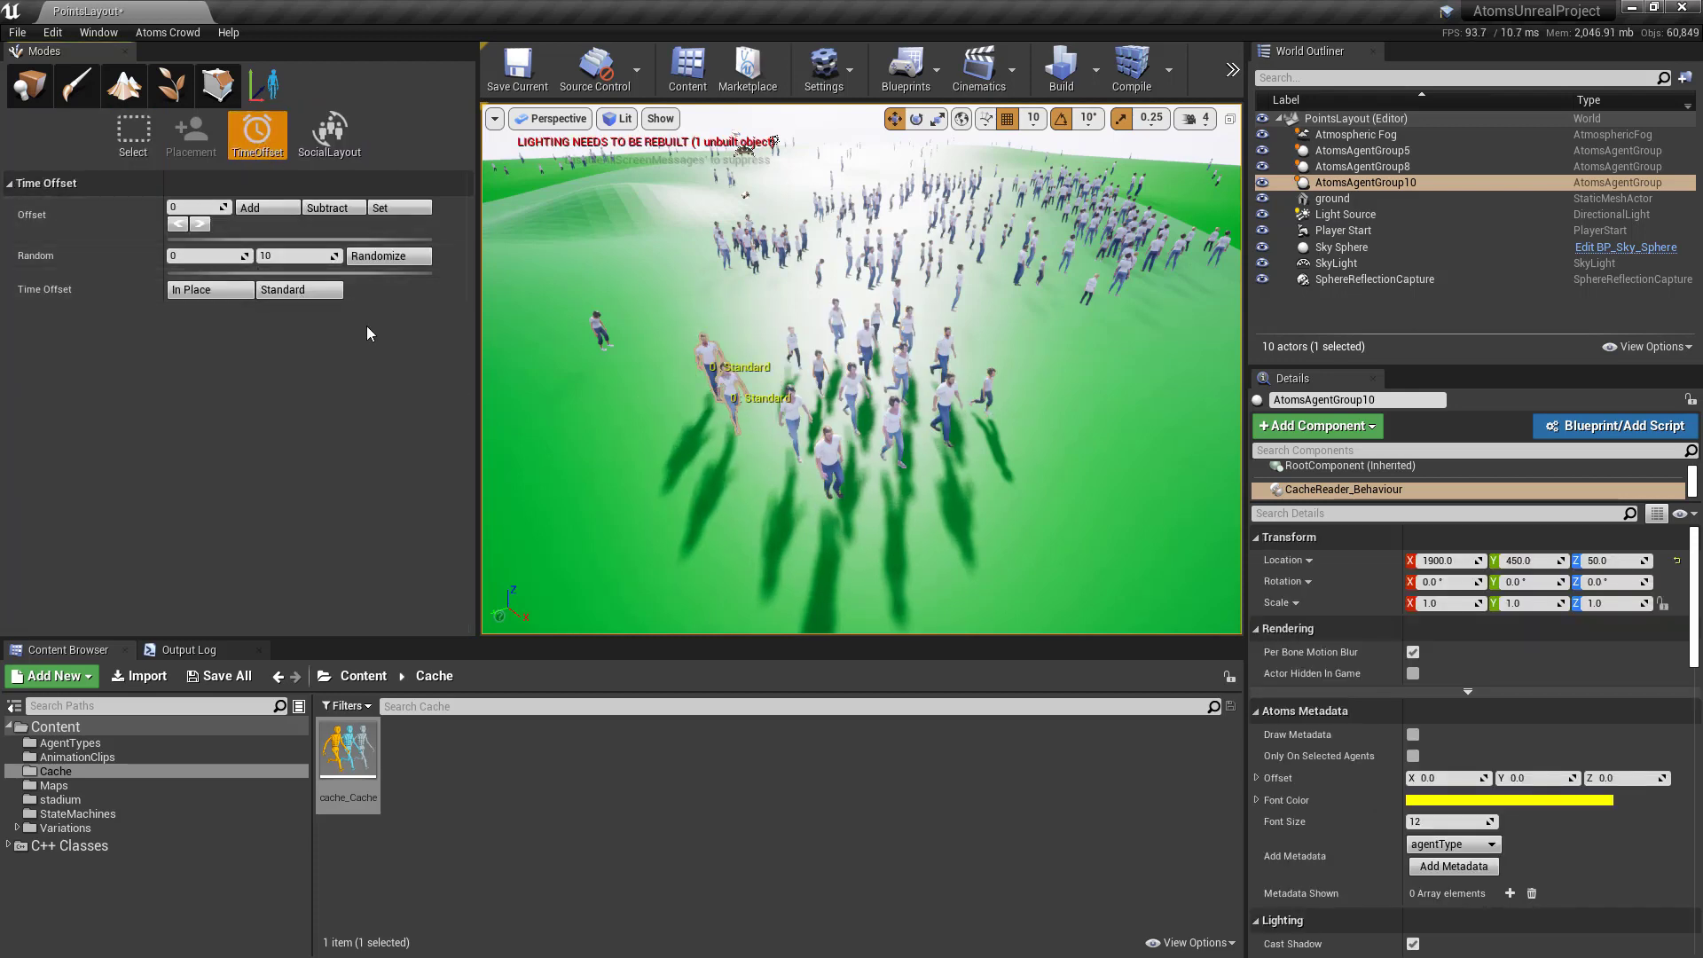
{"action": "left_click_drag", "start_coordinate": [685, 312], "coordinate": [814, 453]}
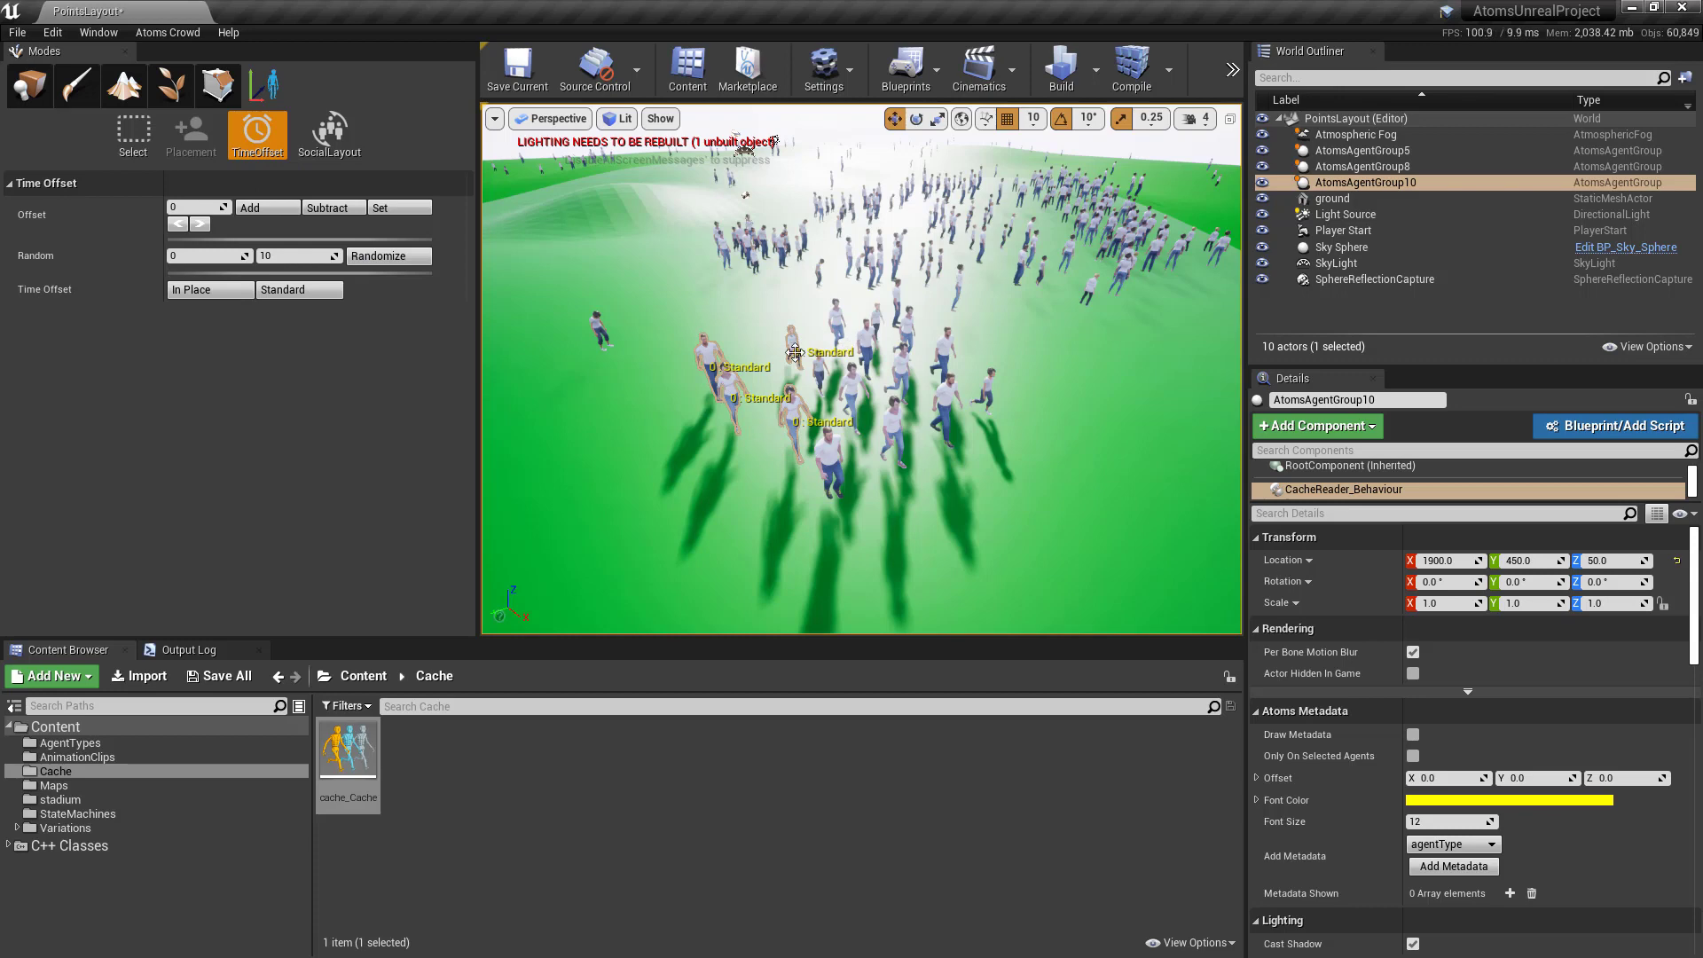
{"action": "left_click", "coordinate": [201, 225]}
{"action": "left_click", "coordinate": [173, 227]}
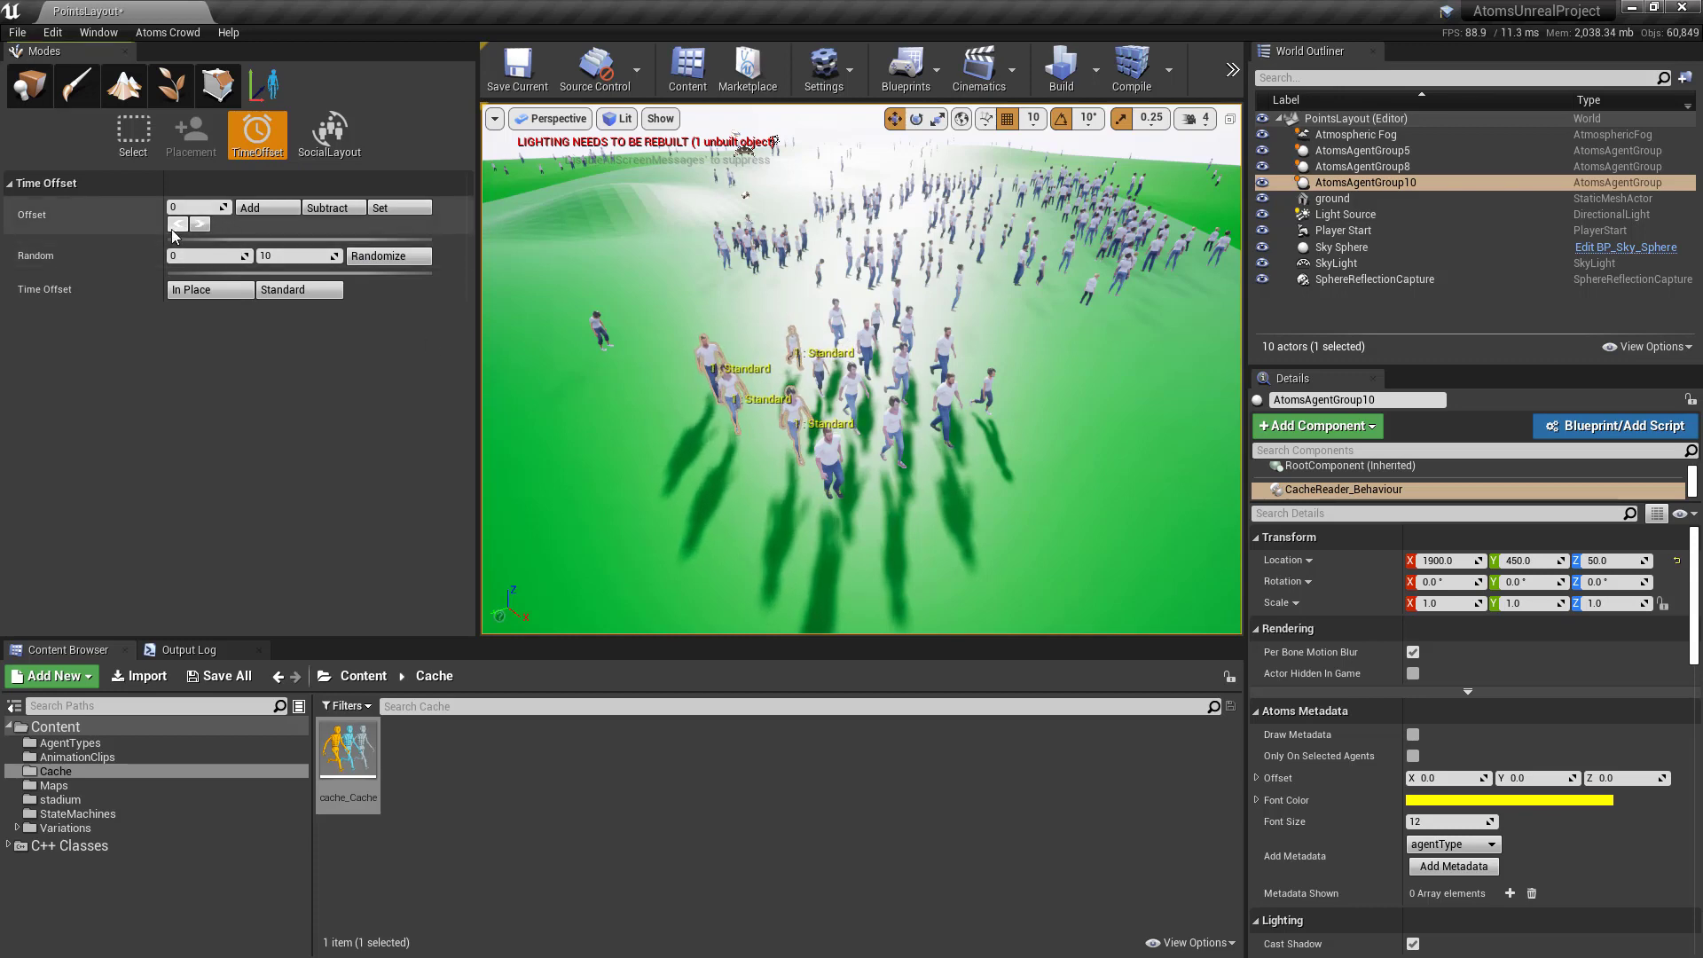
Set the offset value to 3 and apply it to the four selected agents with Add, Set and Subtract.
{"action": "left_click", "coordinate": [198, 209]}
{"action": "type", "text": "3"}
{"action": "left_click", "coordinate": [250, 209]}
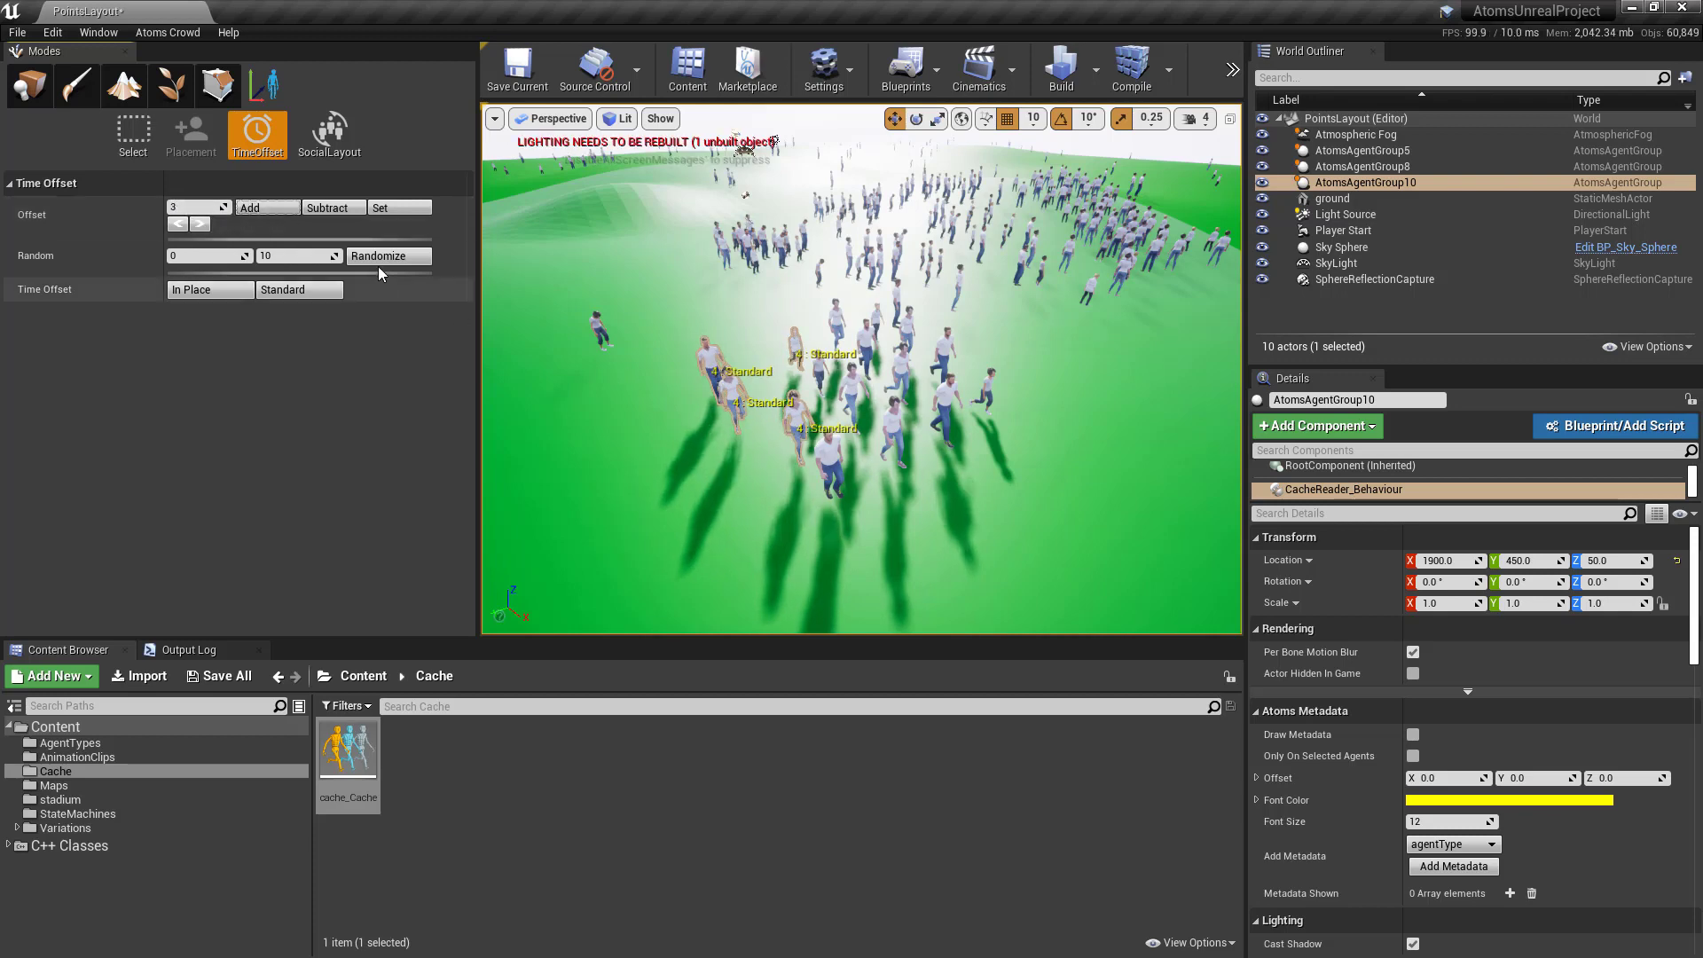
{"action": "left_click", "coordinate": [388, 210]}
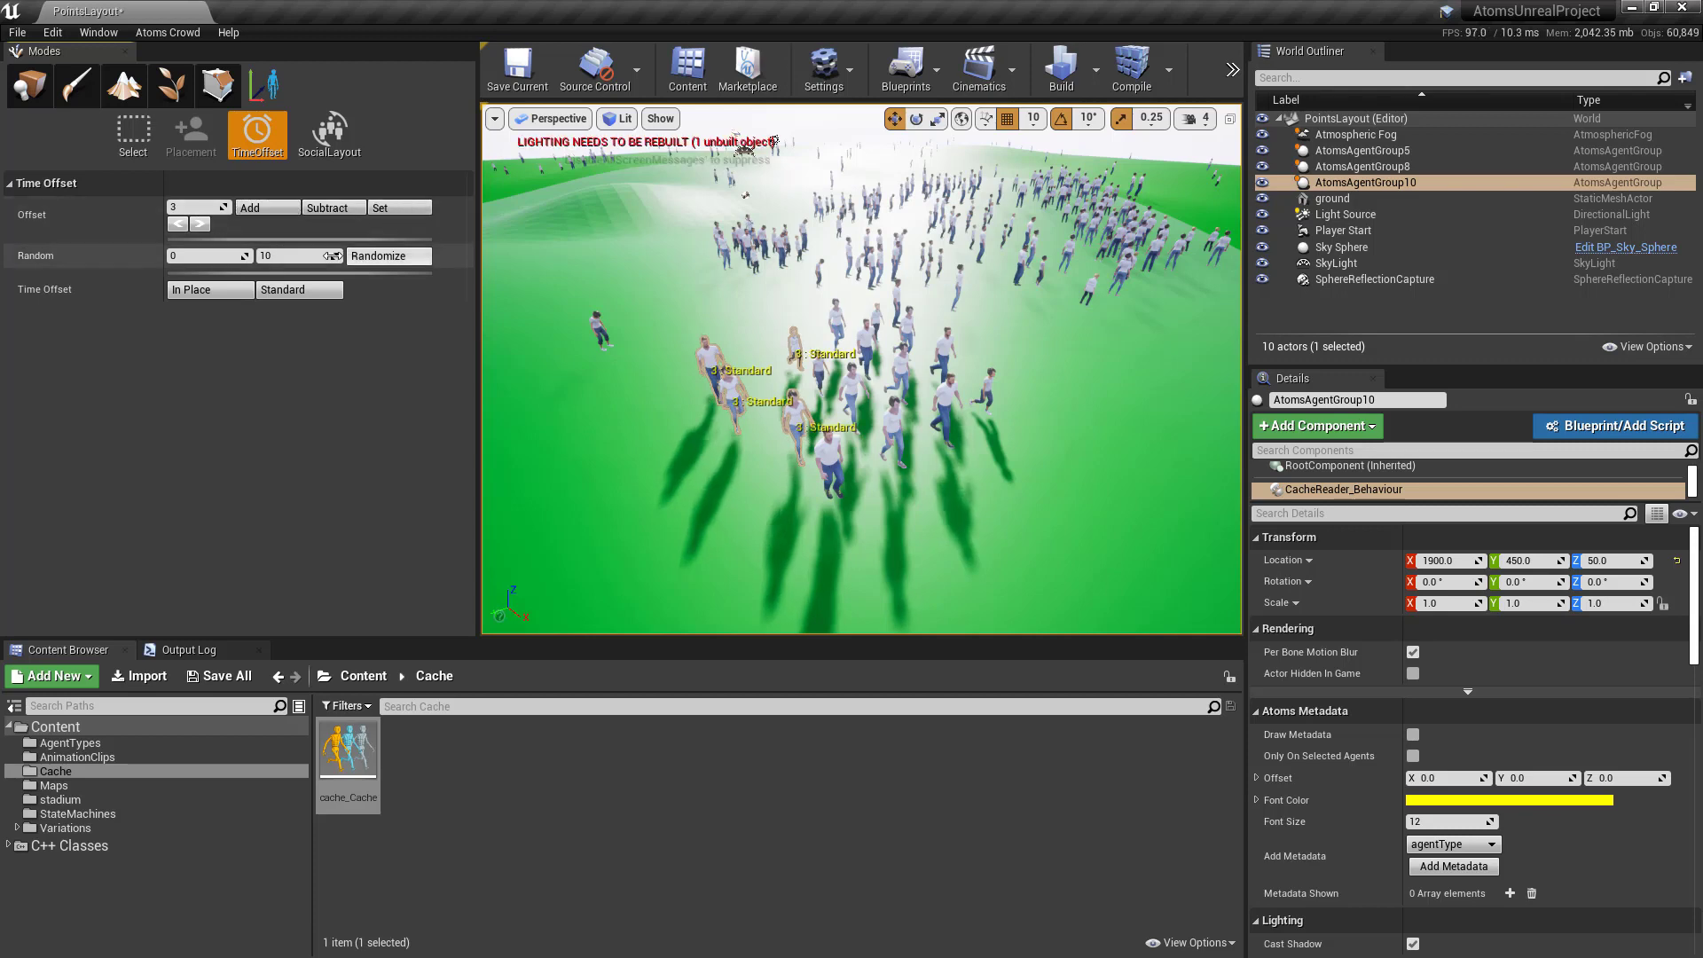
{"action": "left_click", "coordinate": [273, 206]}
{"action": "left_click", "coordinate": [327, 208]}
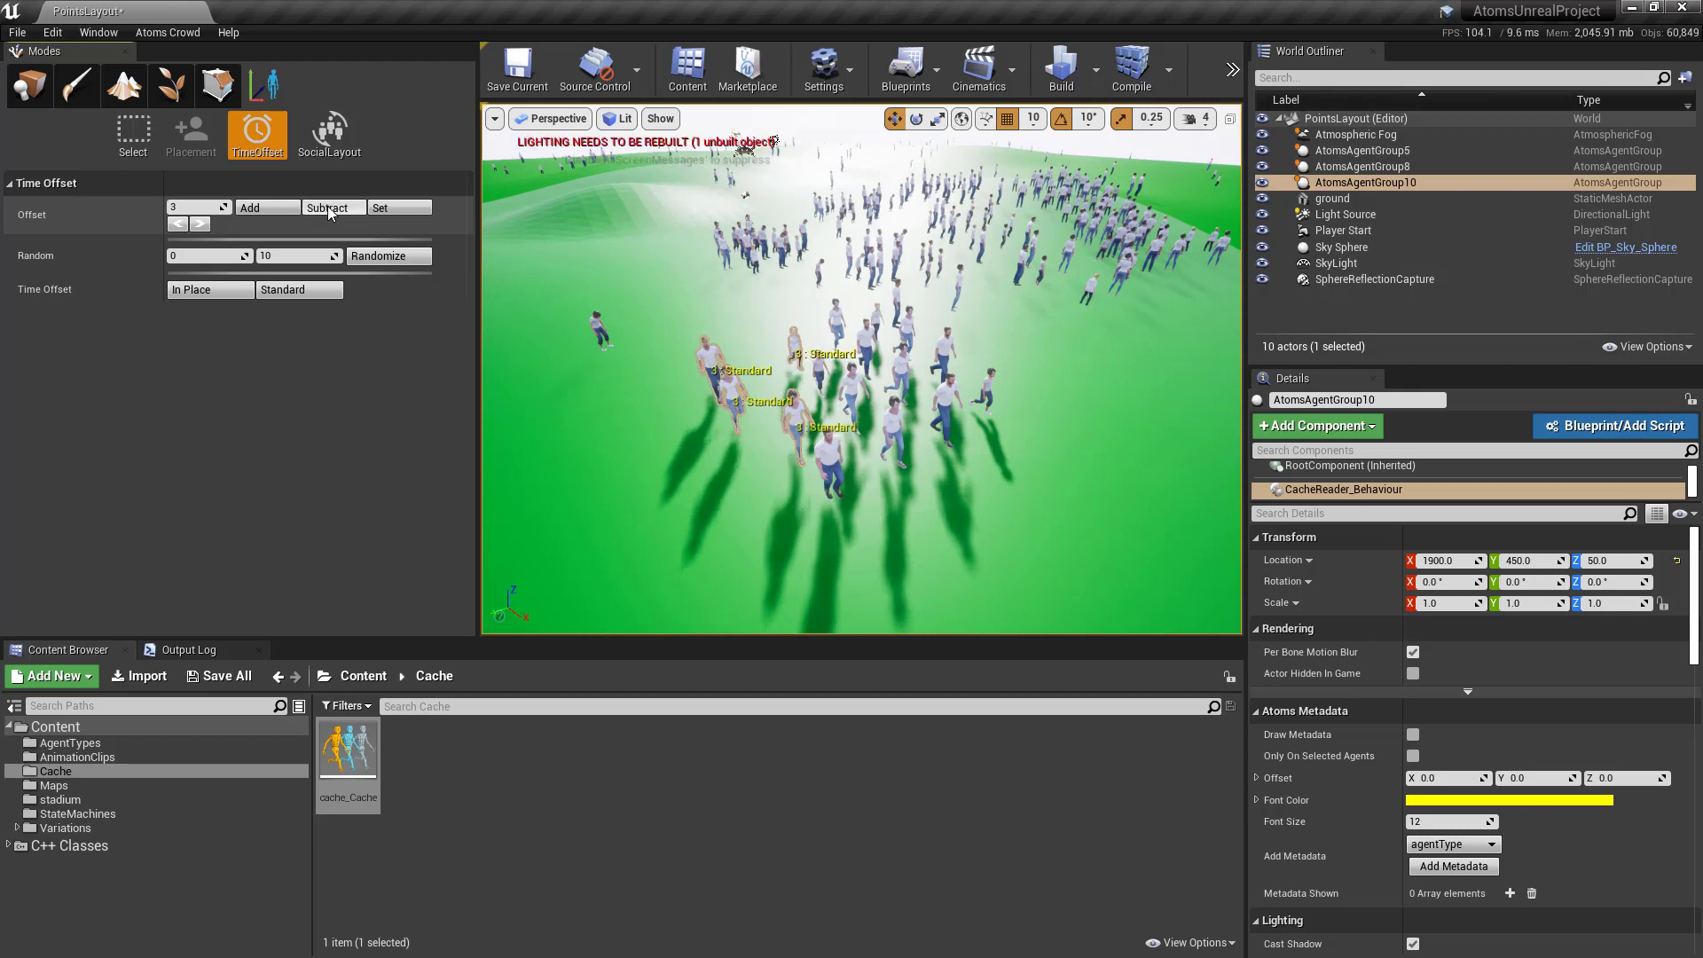
{"action": "left_click", "coordinate": [328, 207]}
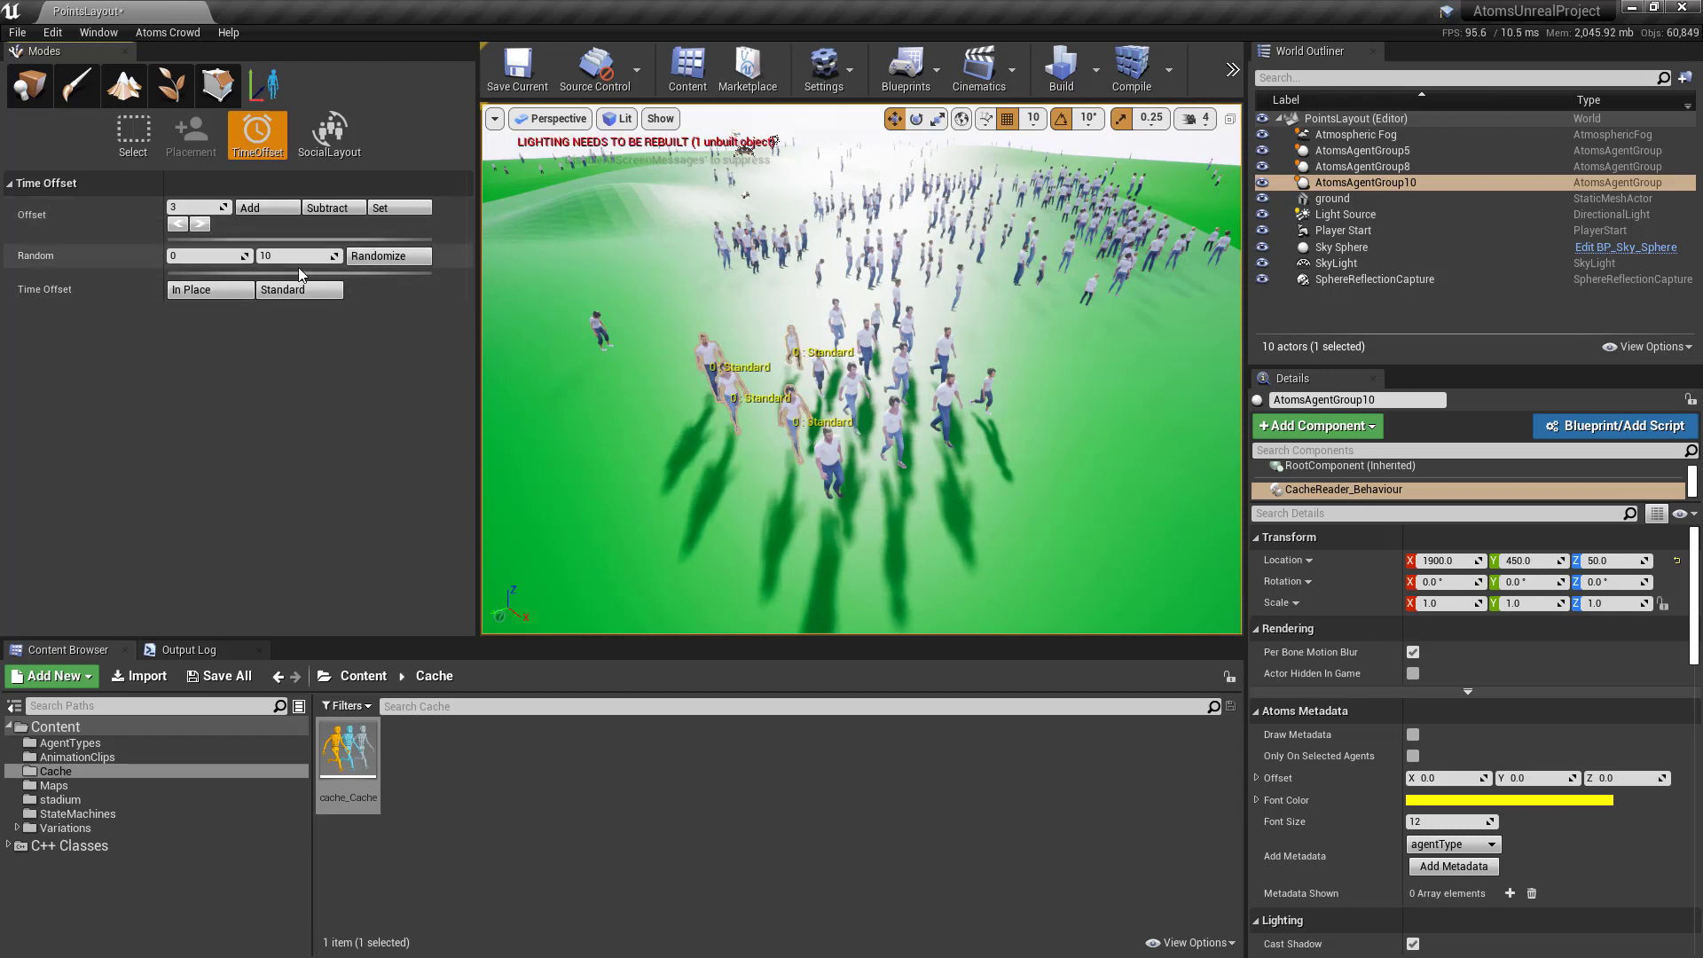
Select all agents of the new group and randomize their time offsets several times between 0 and 10.
{"action": "left_click_drag", "start_coordinate": [666, 321], "coordinate": [1006, 509]}
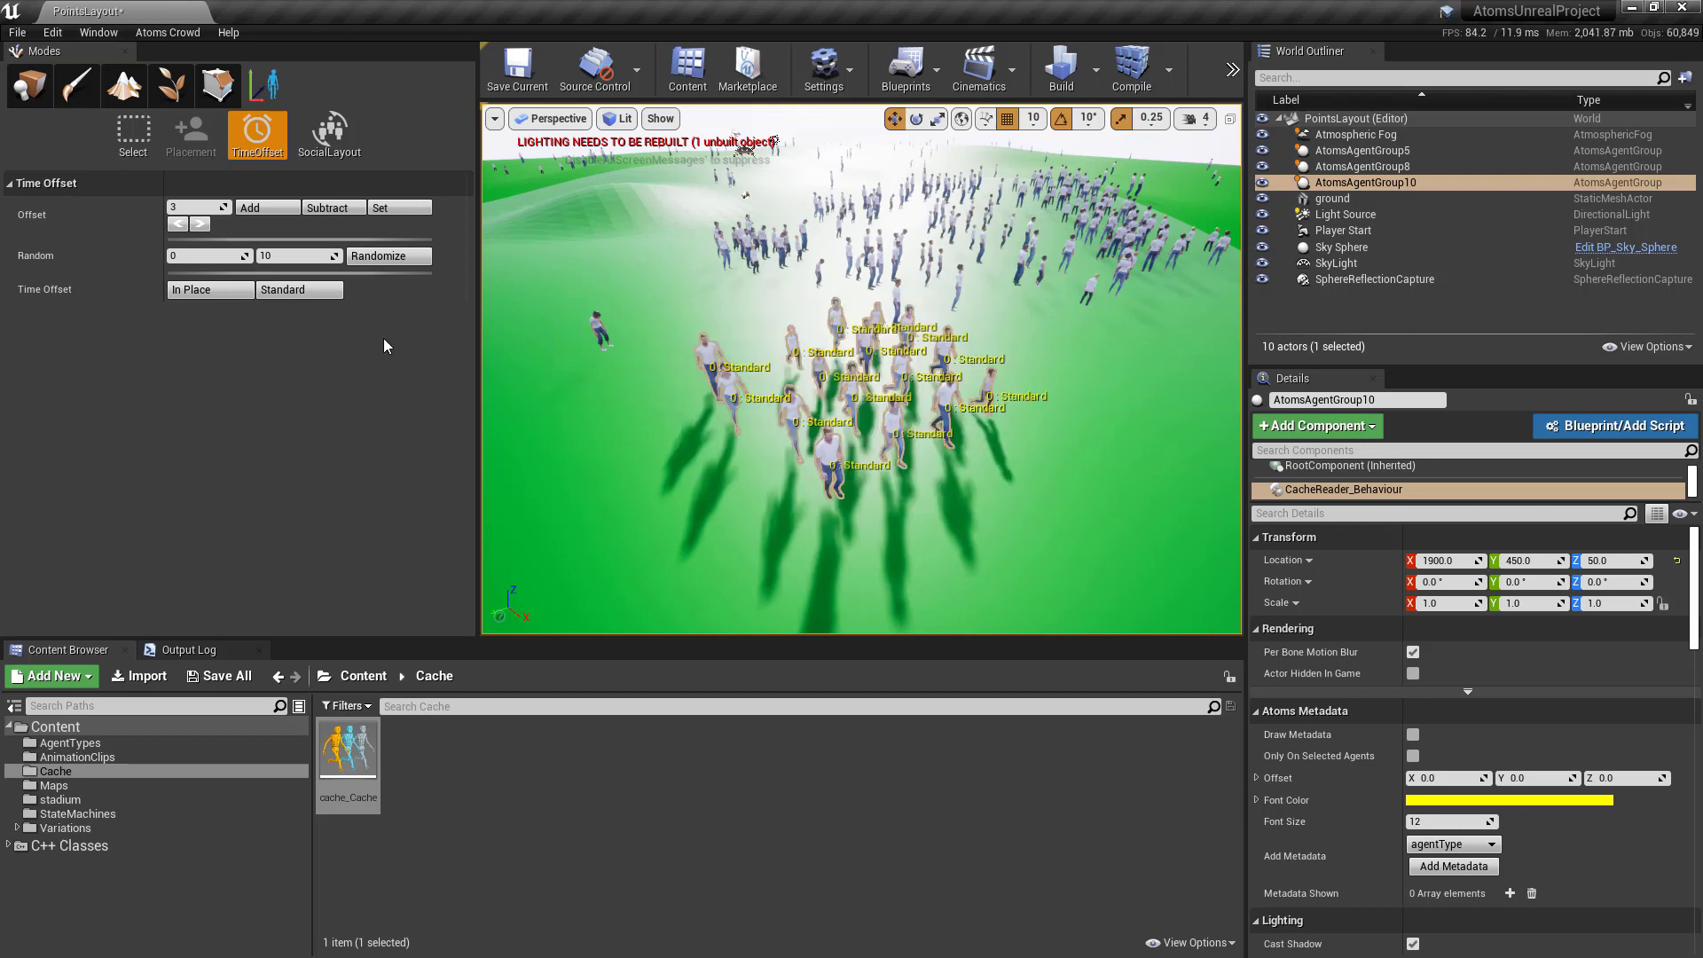
{"action": "left_click", "coordinate": [391, 257]}
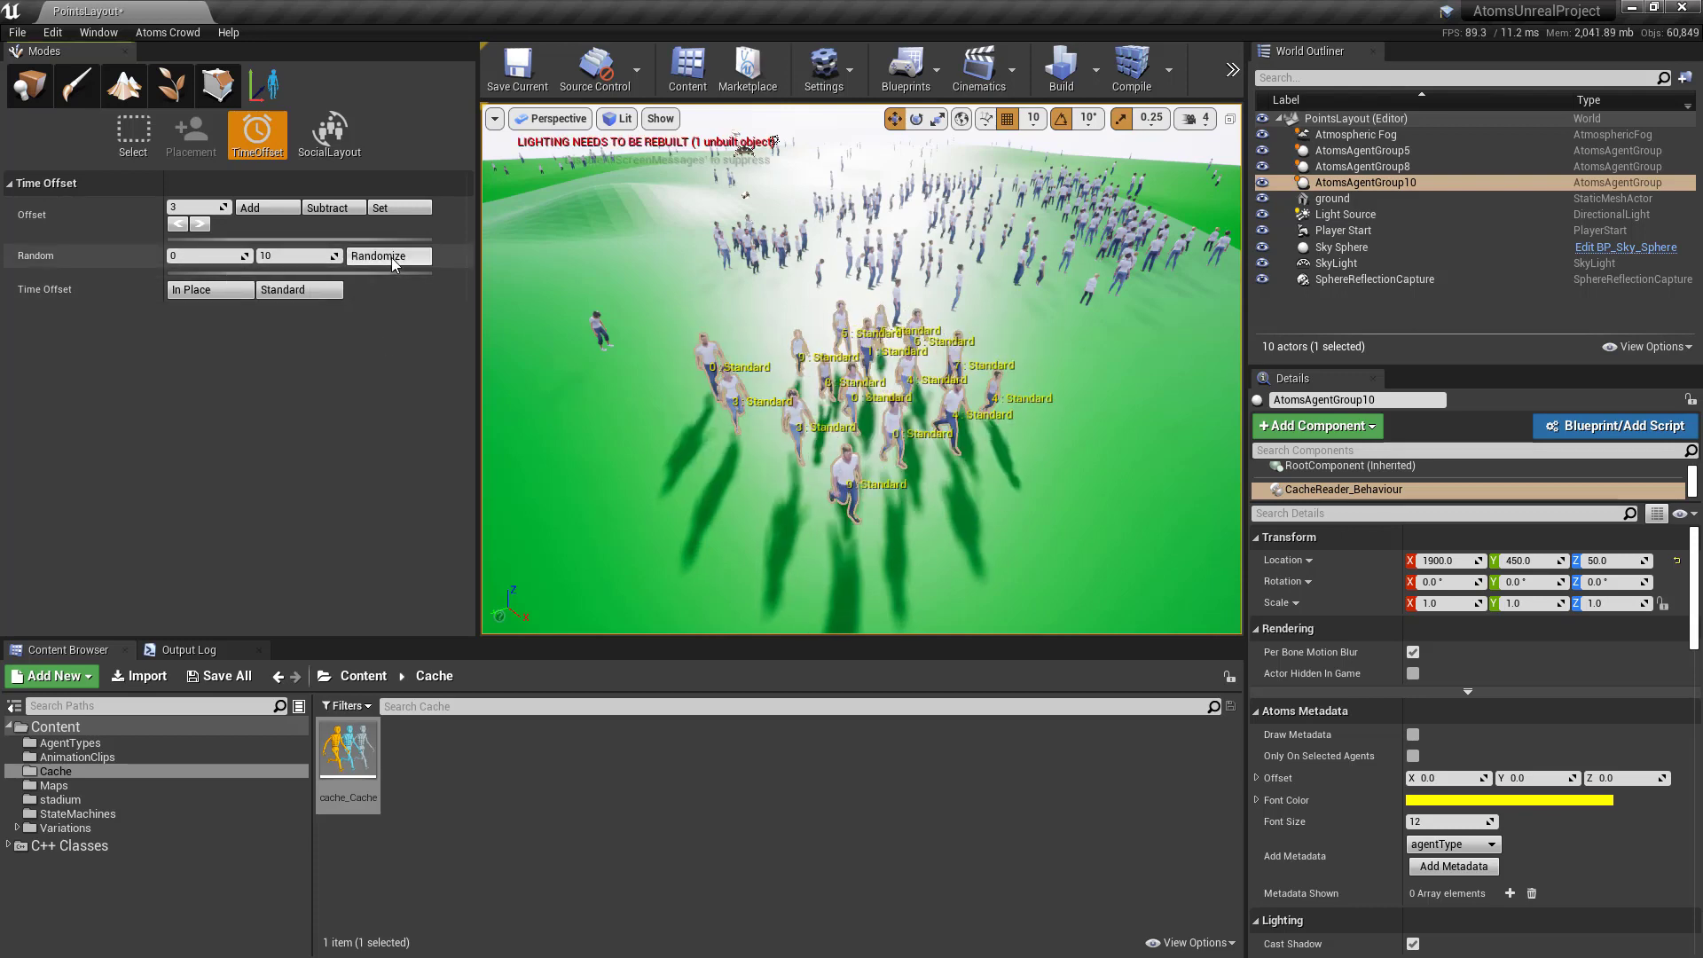
{"action": "left_click", "coordinate": [391, 258]}
{"action": "left_click", "coordinate": [391, 257]}
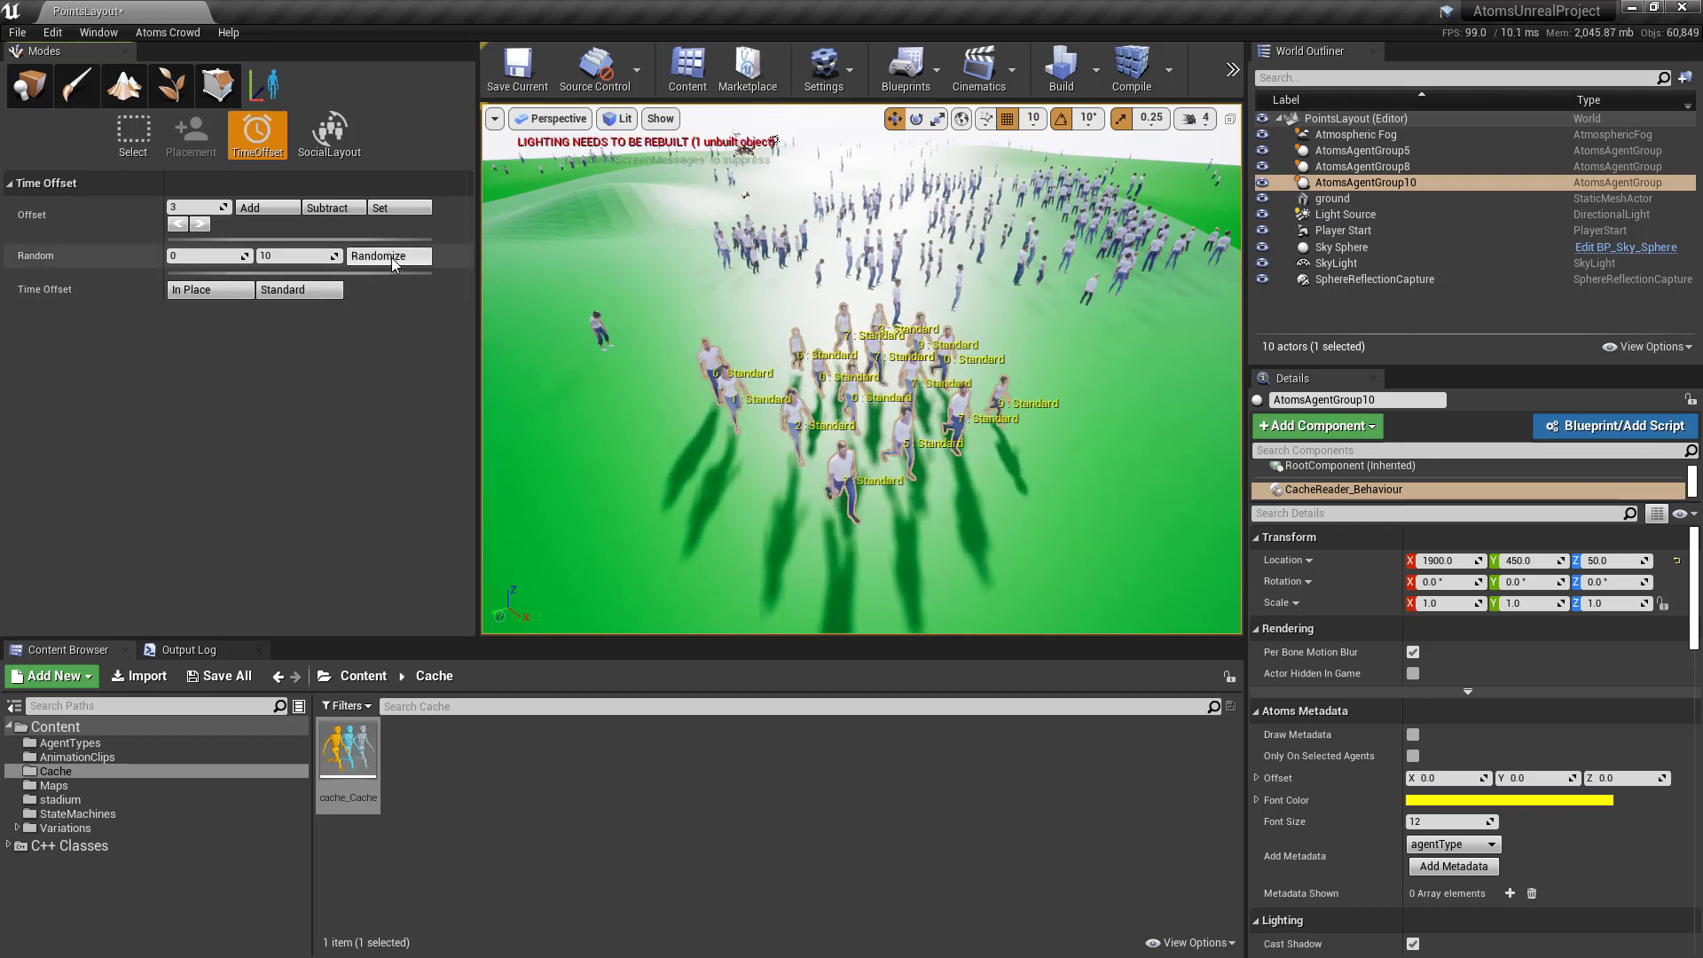
{"action": "left_click", "coordinate": [392, 257]}
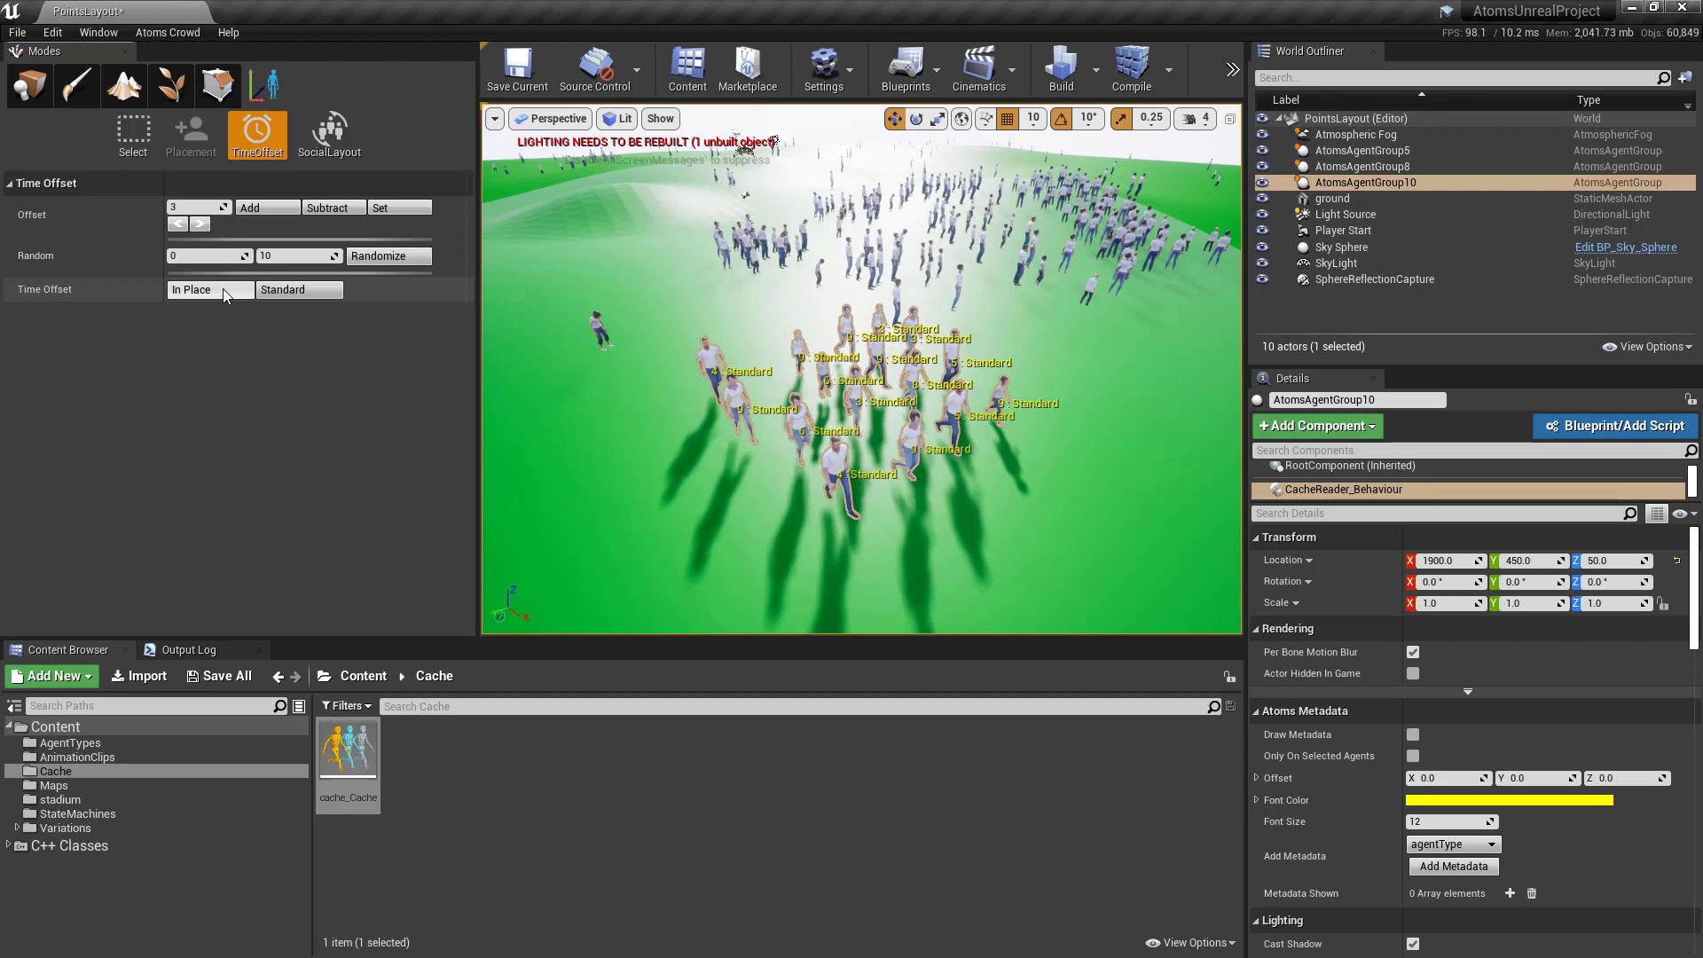
Switch the time offset mode of the selected agents to In Place and check them from different angles.
{"action": "left_click", "coordinate": [224, 293]}
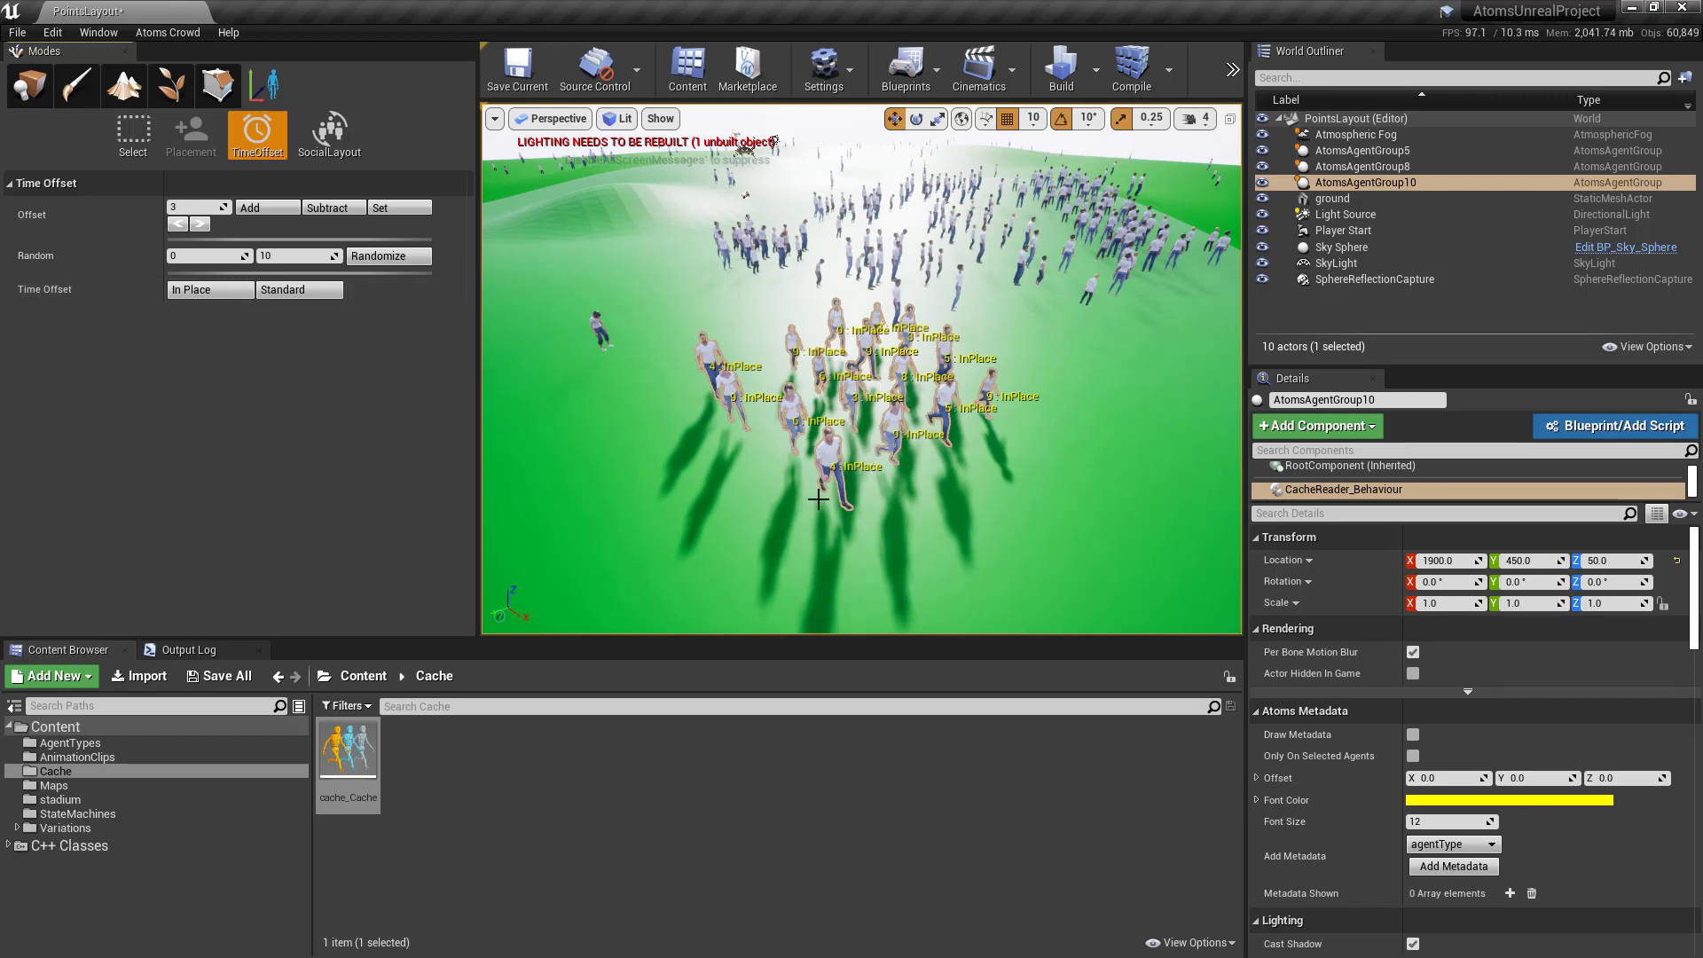
{"action": "left_click_drag", "start_coordinate": [804, 485], "coordinate": [749, 393], "text": "alt"}
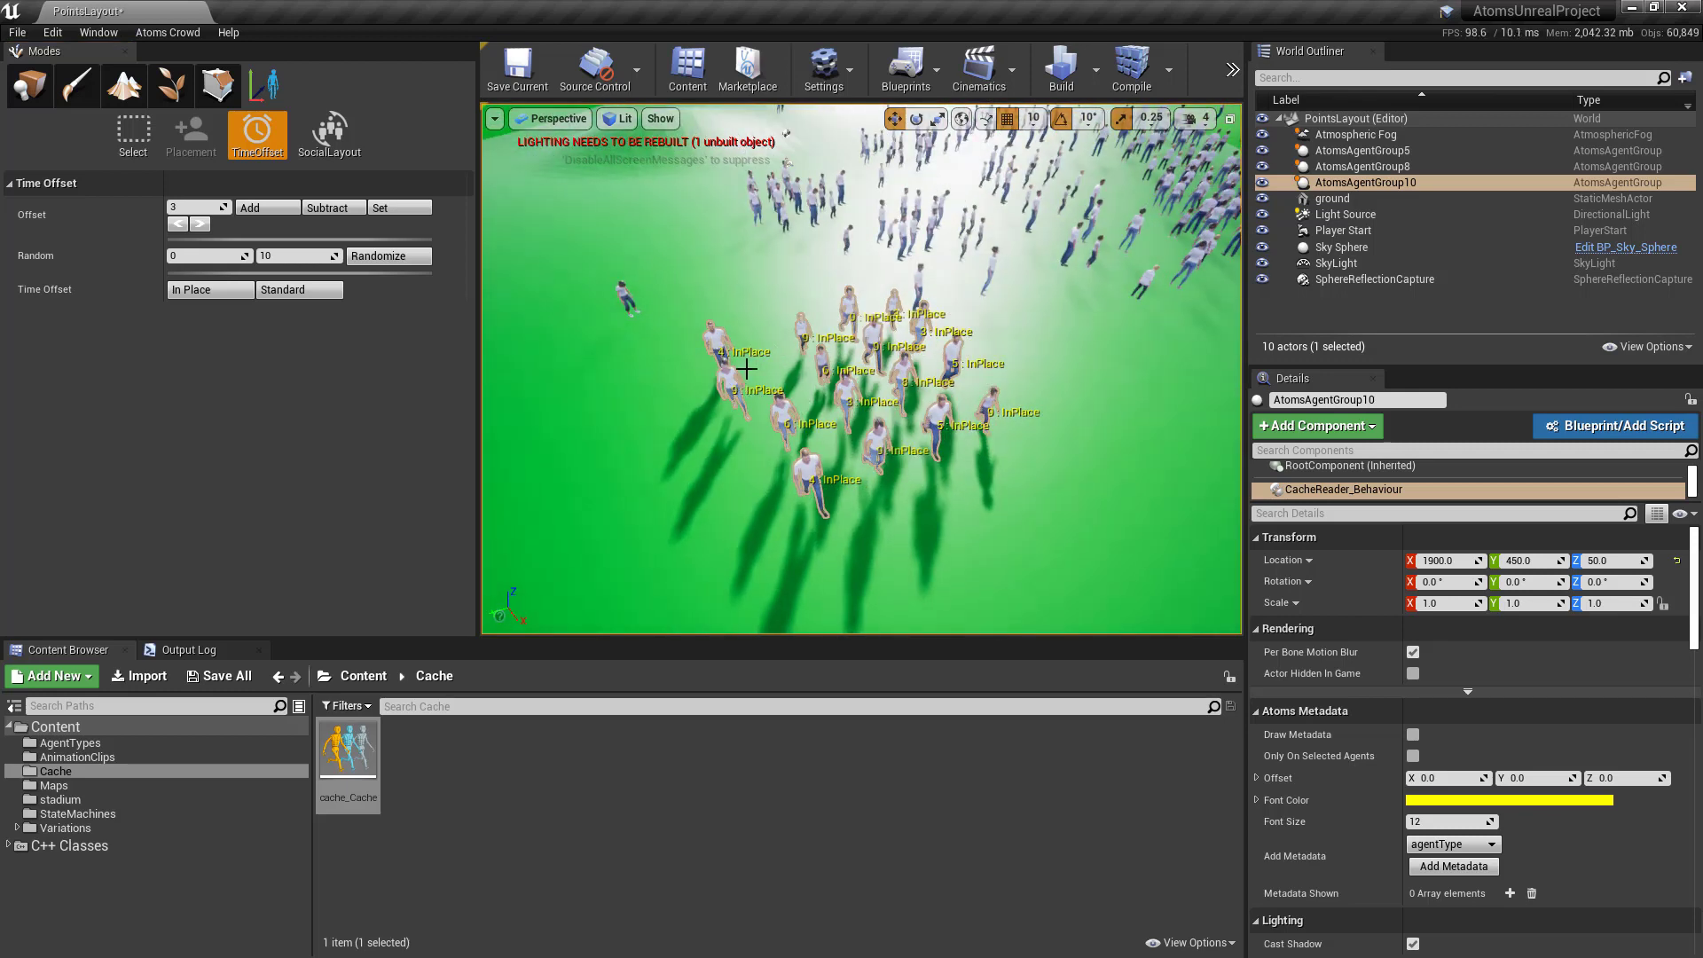
{"action": "left_click_drag", "start_coordinate": [868, 442], "coordinate": [883, 373], "text": "alt"}
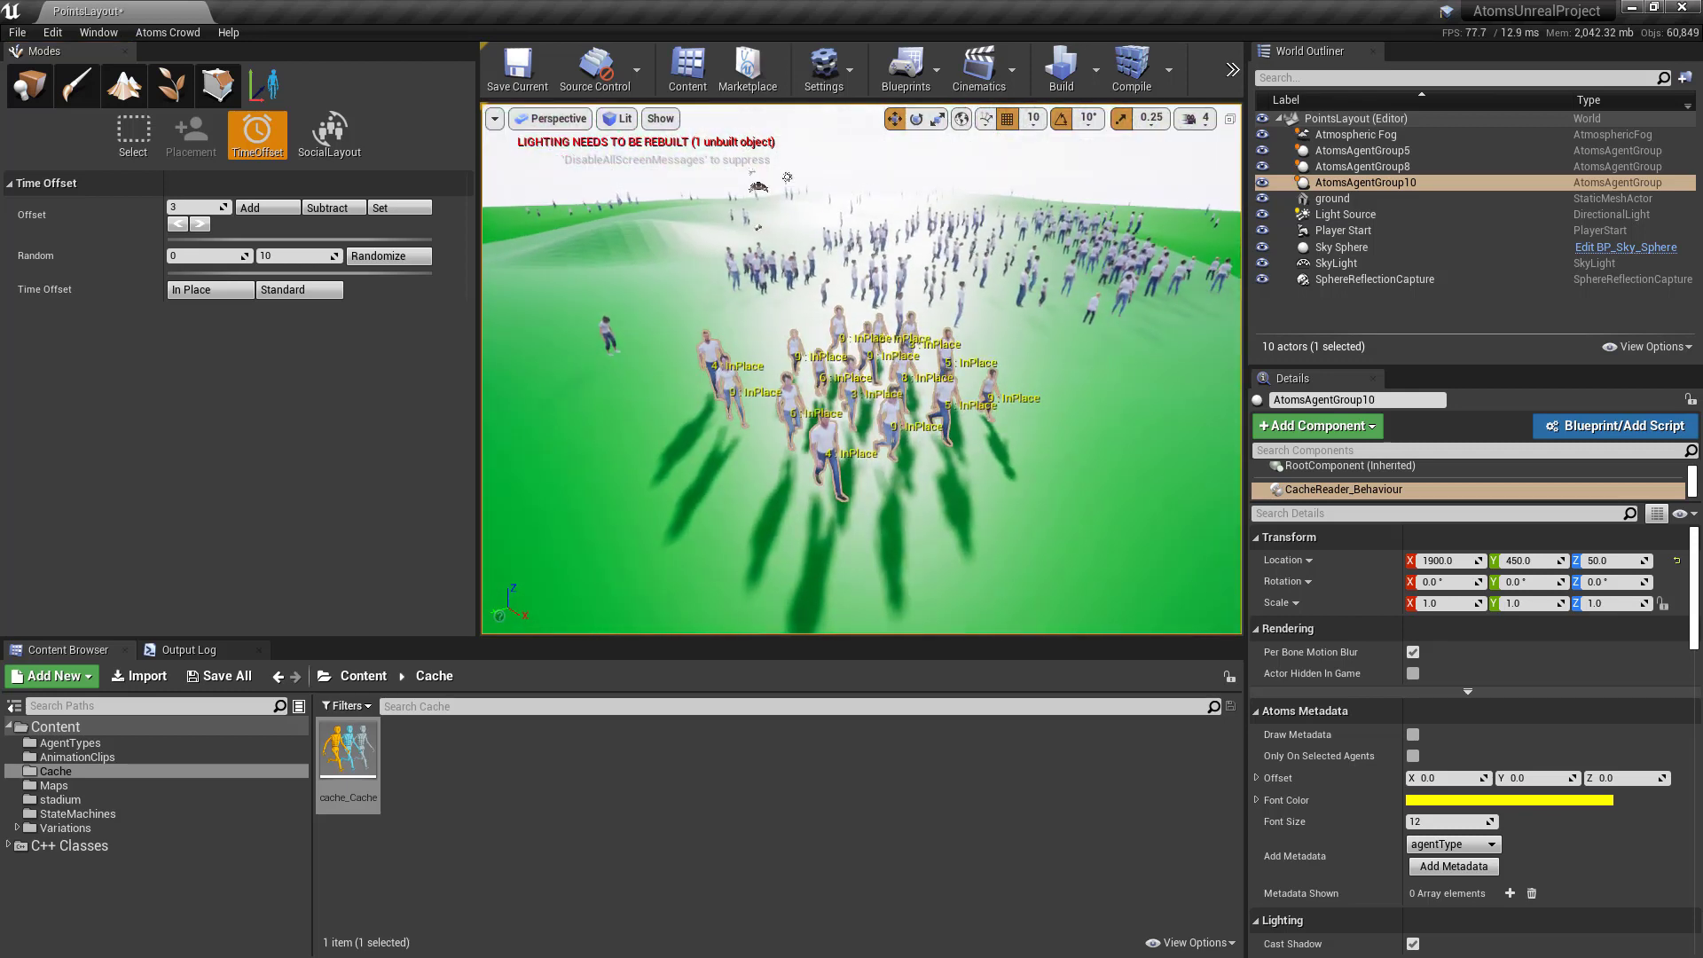